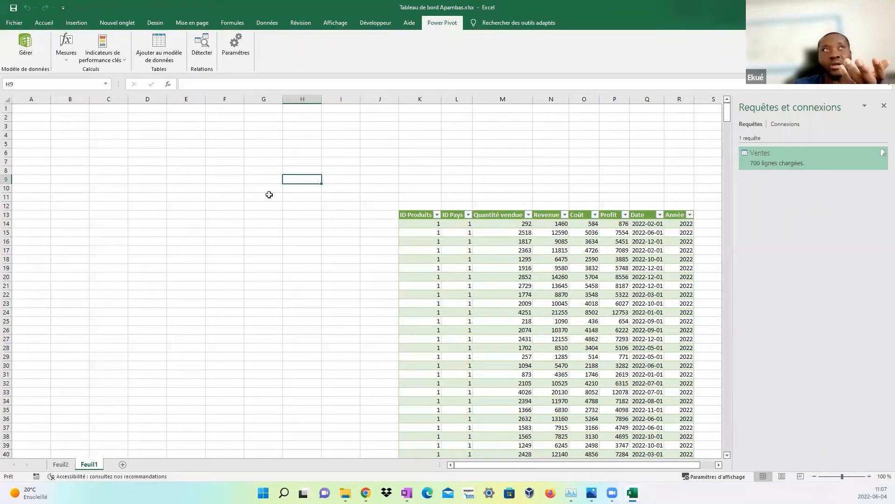
pyautogui.click(267, 23)
pyautogui.click(18, 49)
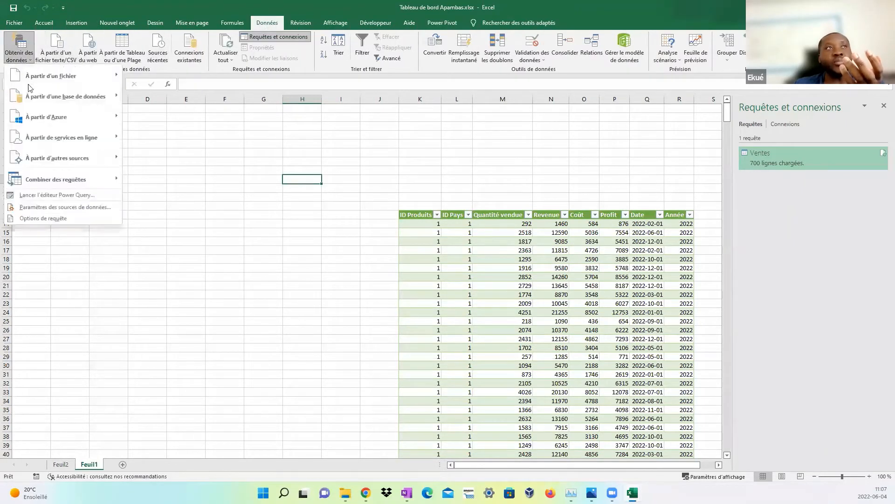
pyautogui.moveTo(115, 77)
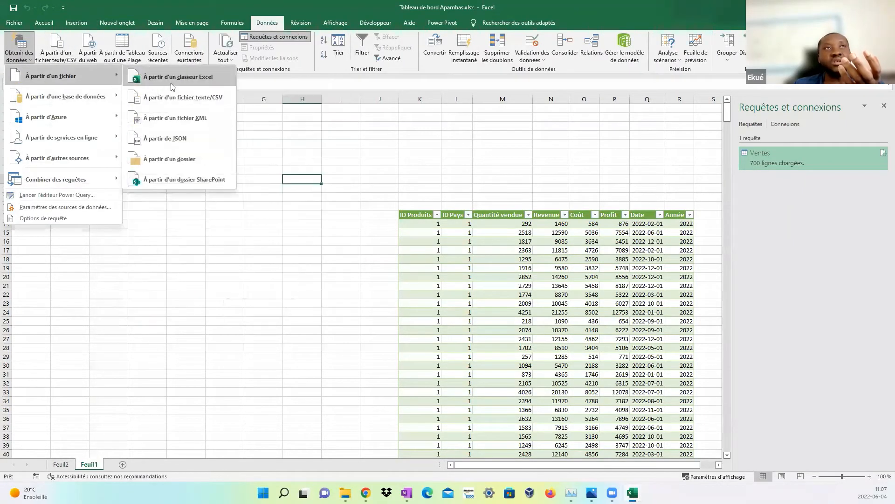
pyautogui.click(345, 150)
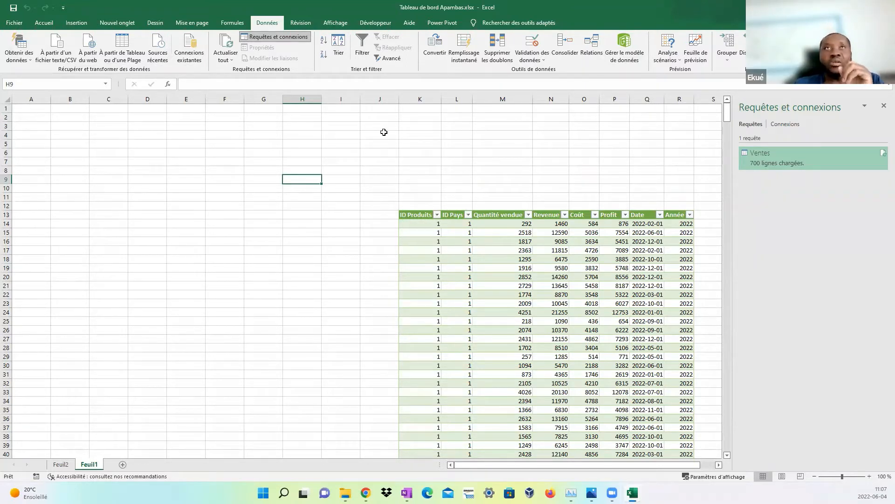
# Open the workbook's Power Pivot data model in a restored window and enlarge it over the worksheet, leaving the Excel ribbon visible.
pyautogui.click(442, 22)
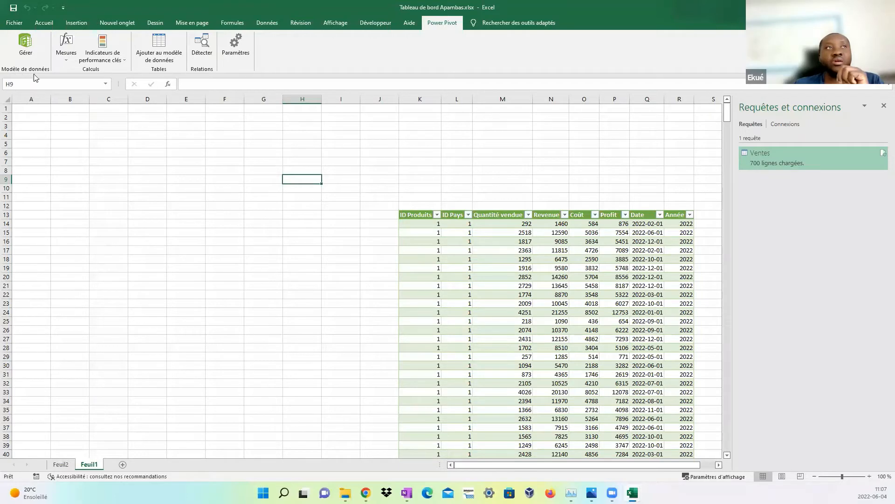
pyautogui.click(26, 43)
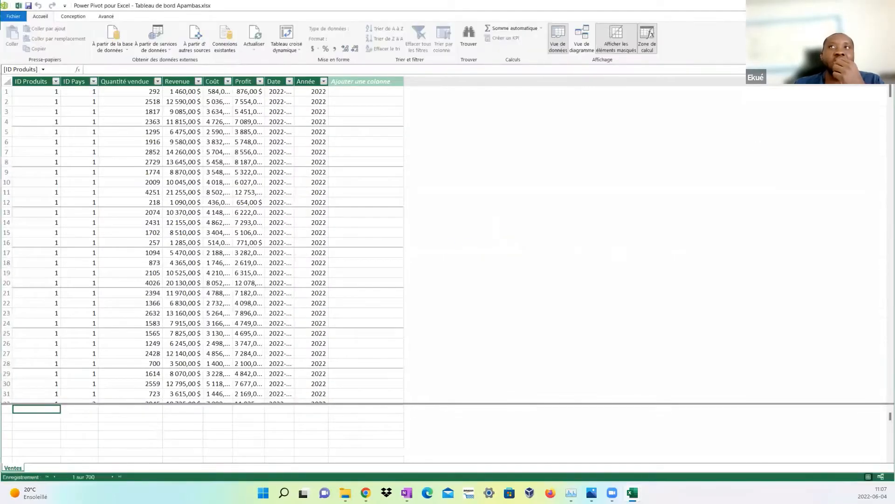
pyautogui.doubleClick(128, 3)
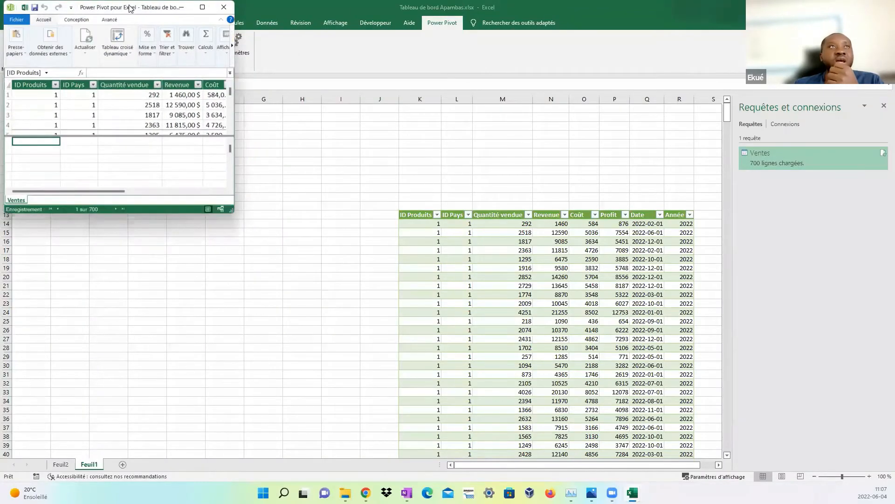
pyautogui.moveTo(130, 8); pyautogui.dragTo(201, 52)
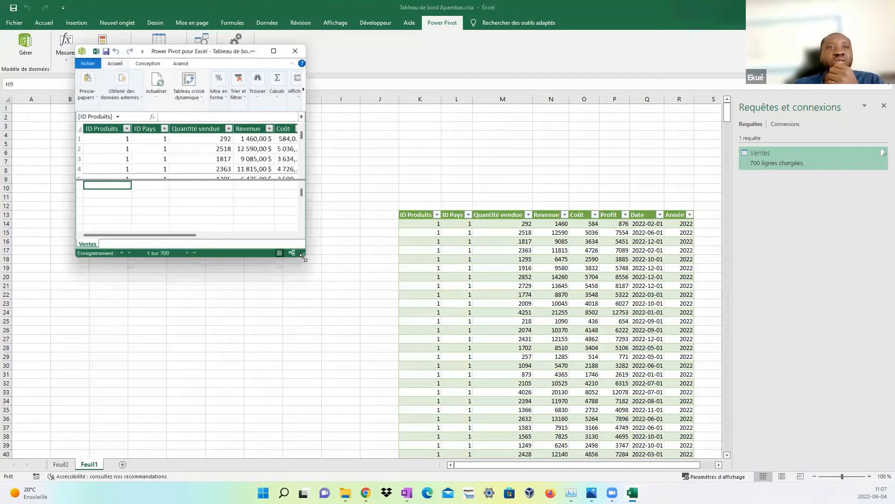
pyautogui.moveTo(303, 257); pyautogui.dragTo(782, 434)
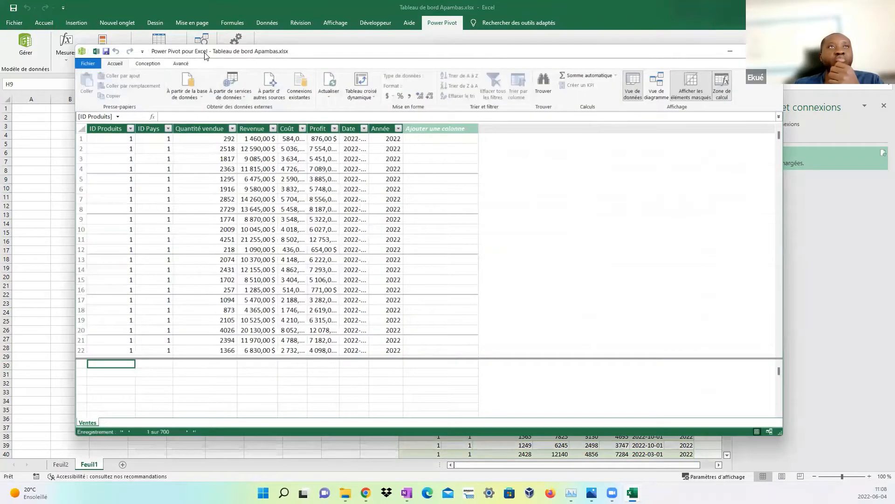
pyautogui.moveTo(515, 57); pyautogui.dragTo(478, 76)
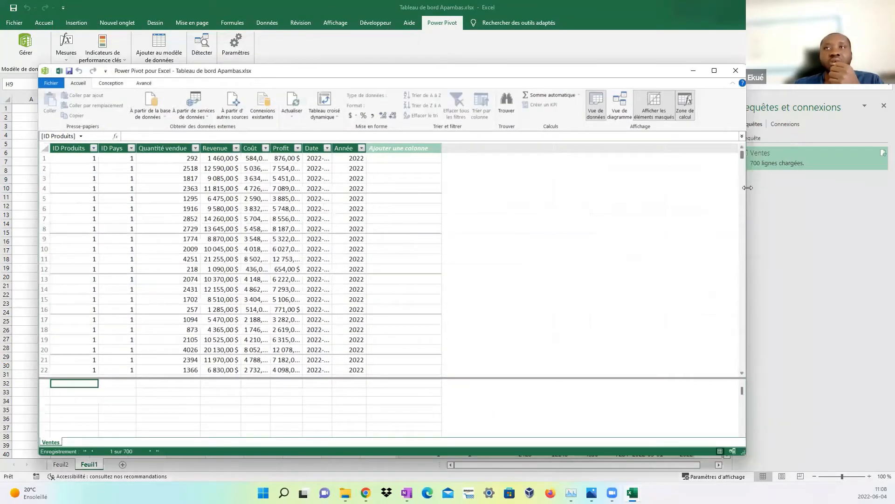
pyautogui.moveTo(747, 187); pyautogui.dragTo(890, 185)
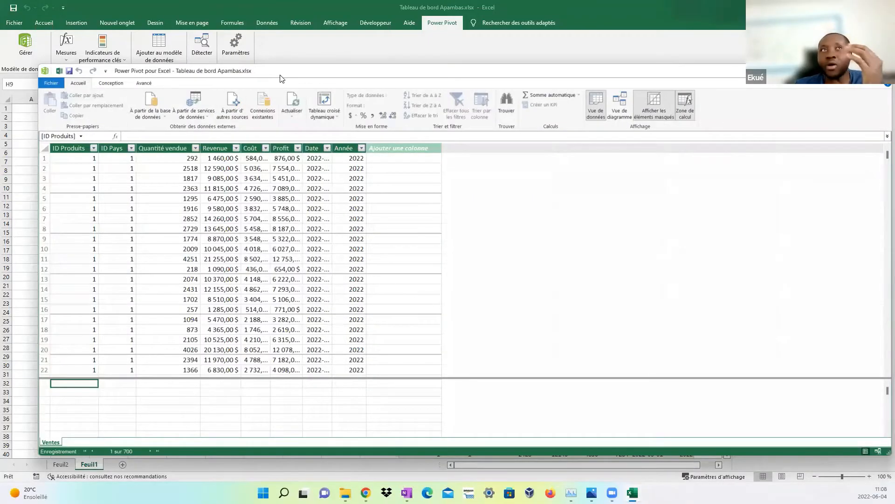
pyautogui.moveTo(280, 75); pyautogui.dragTo(279, 81)
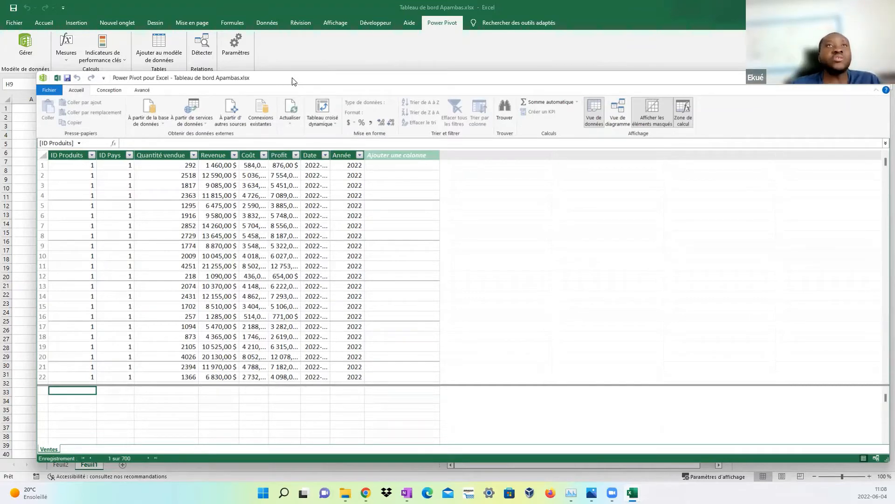
pyautogui.moveTo(294, 82); pyautogui.dragTo(296, 83)
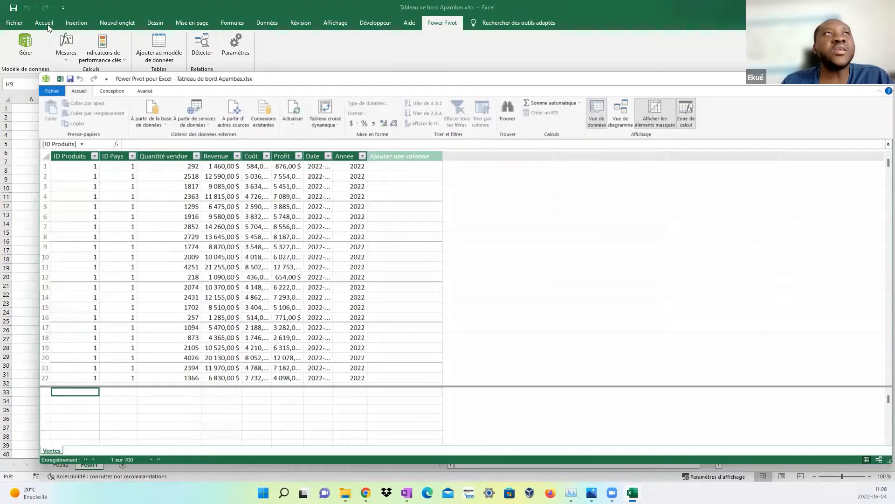
pyautogui.click(111, 91)
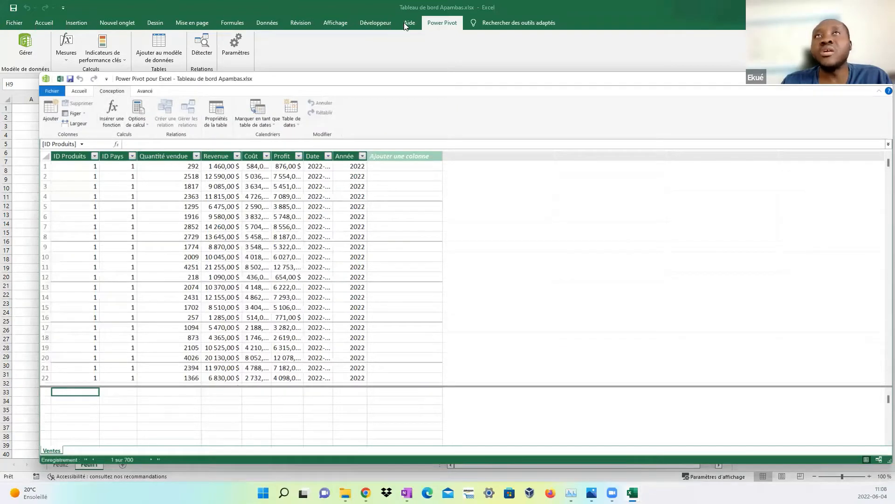
pyautogui.click(145, 91)
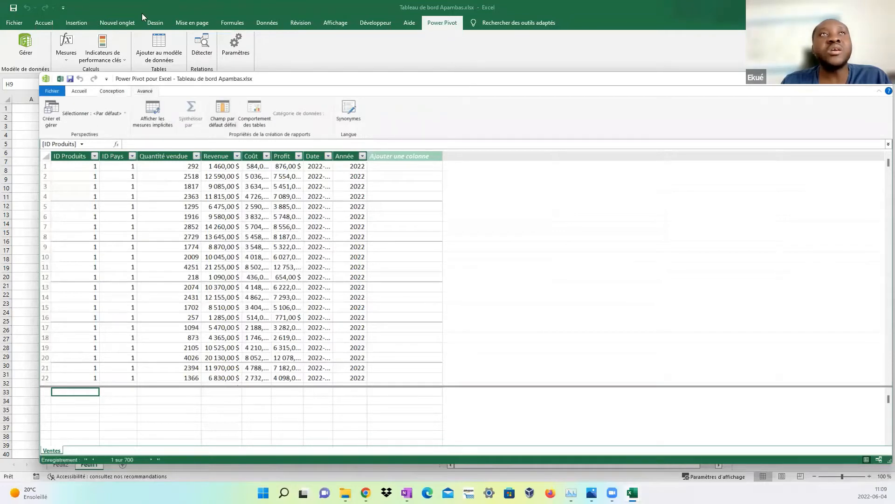
pyautogui.click(80, 91)
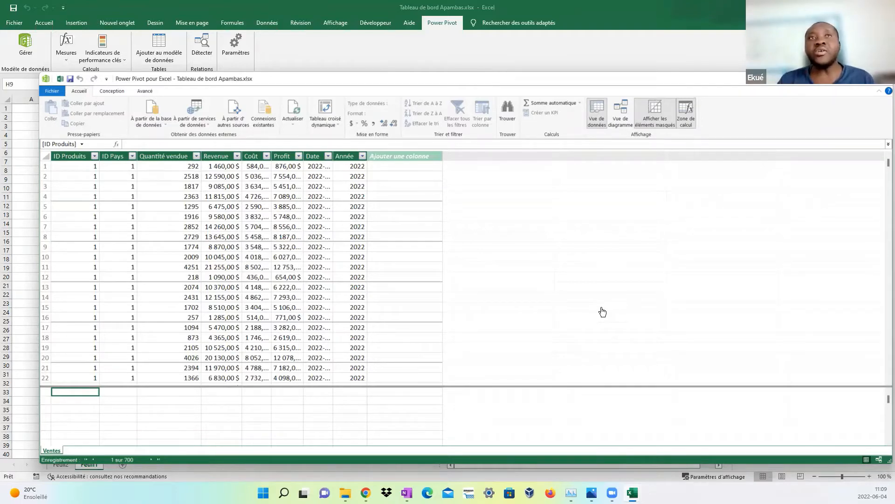
# Widen the Date column of the Ventes table to show the full dates, and move the Power Pivot window up above the sheet tabs.
pyautogui.click(335, 238)
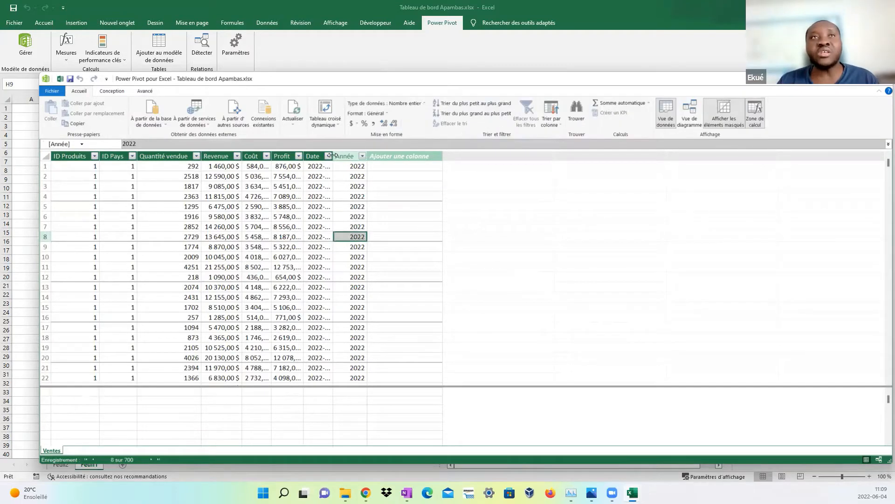
pyautogui.moveTo(331, 156); pyautogui.dragTo(390, 166)
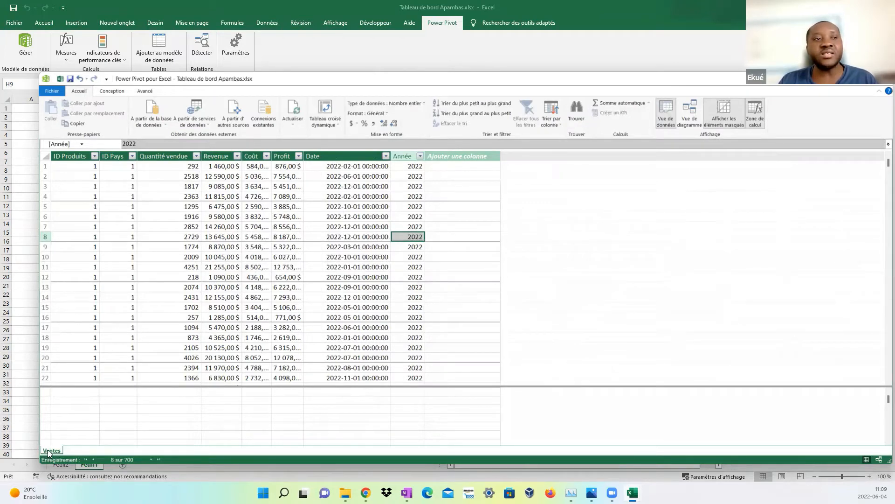
pyautogui.click(70, 156)
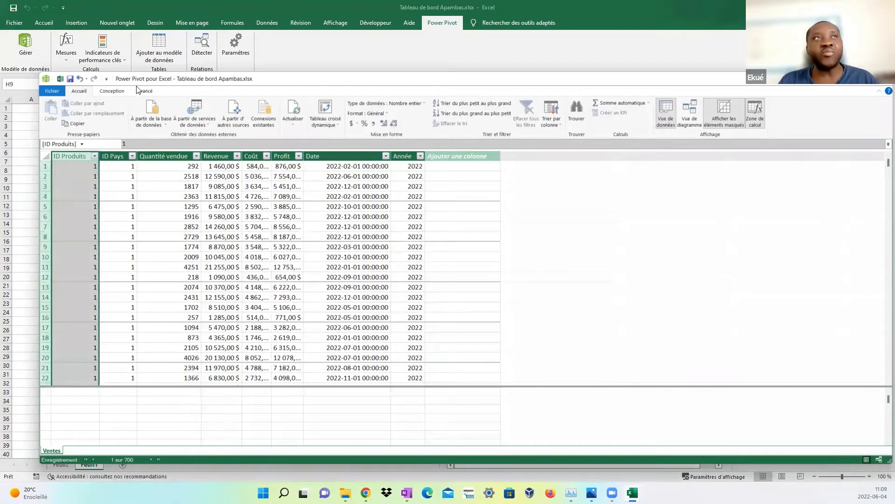
pyautogui.moveTo(138, 78); pyautogui.dragTo(126, 35)
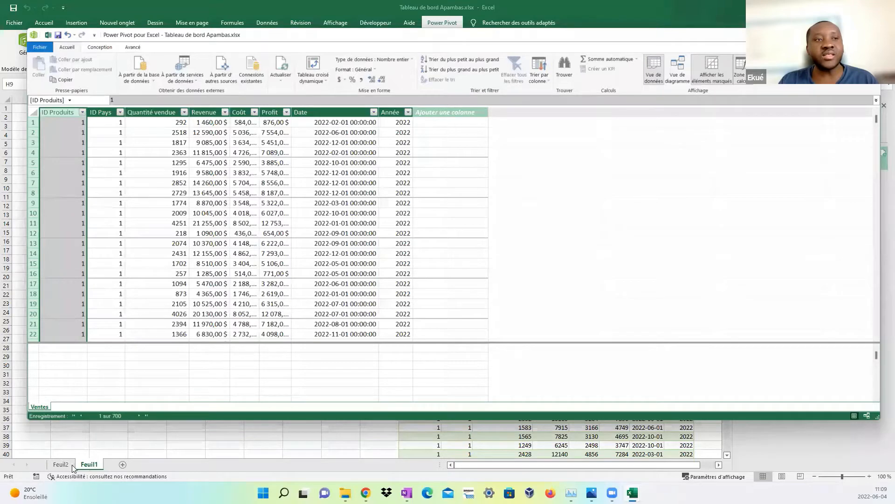
pyautogui.click(91, 358)
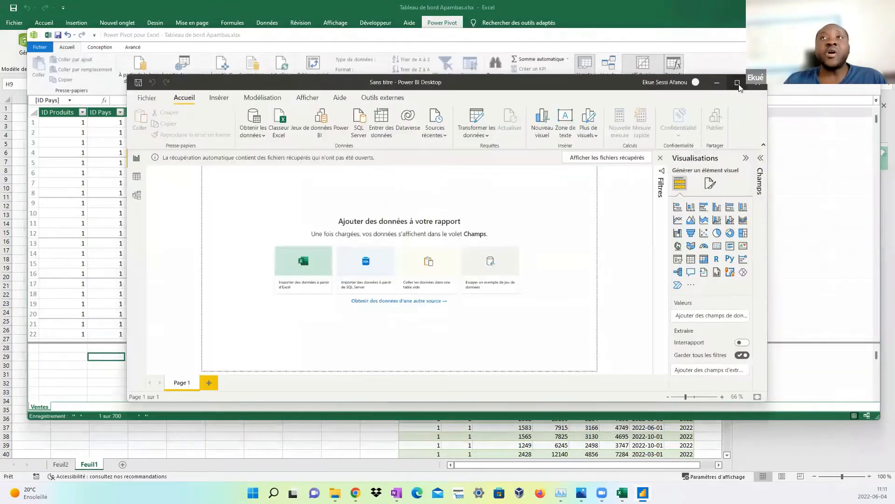
# Switch to Power BI Desktop in full screen, show its model view and open the Power Query editor to compare it with Power Pivot.
pyautogui.click(738, 83)
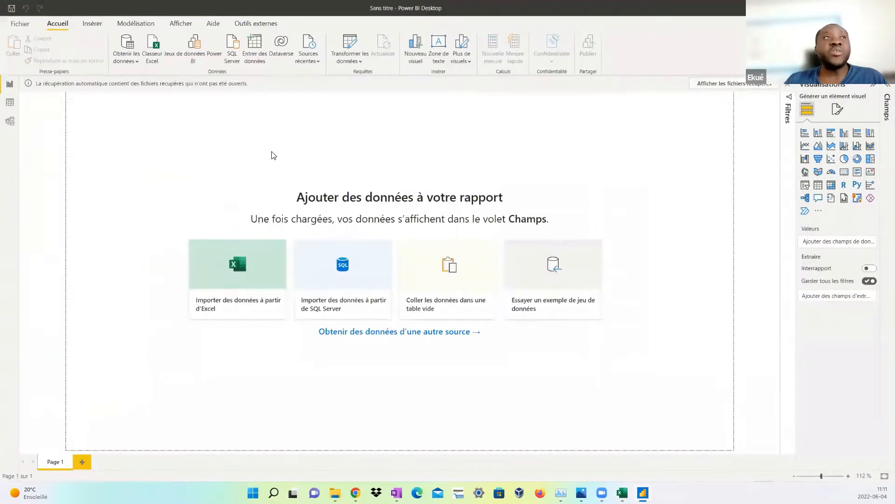
pyautogui.click(10, 122)
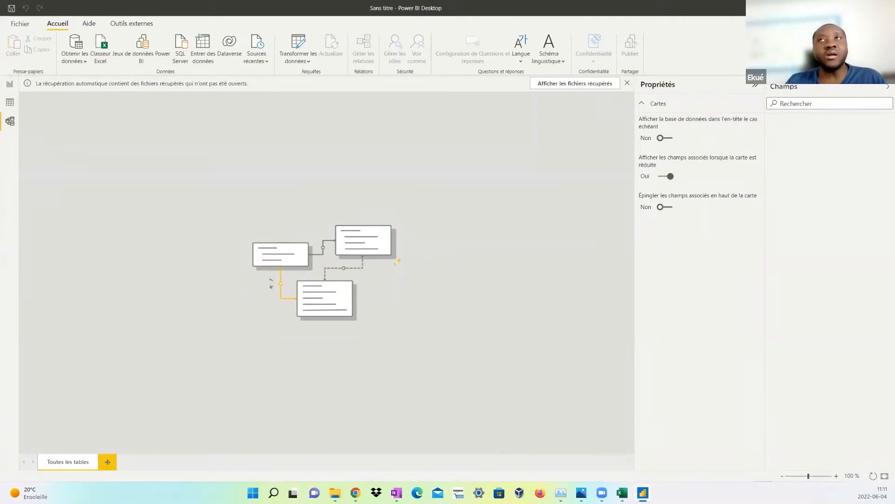
pyautogui.moveTo(745, 4); pyautogui.dragTo(716, 306)
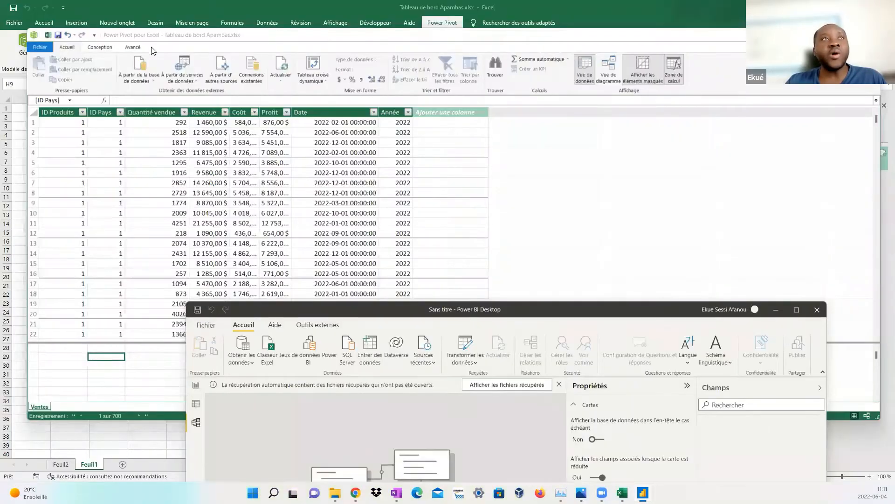
pyautogui.click(796, 309)
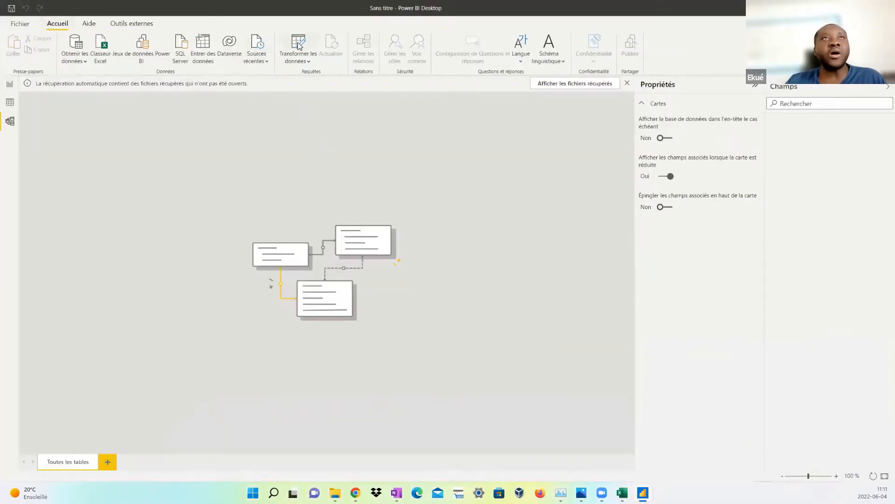
pyautogui.click(299, 44)
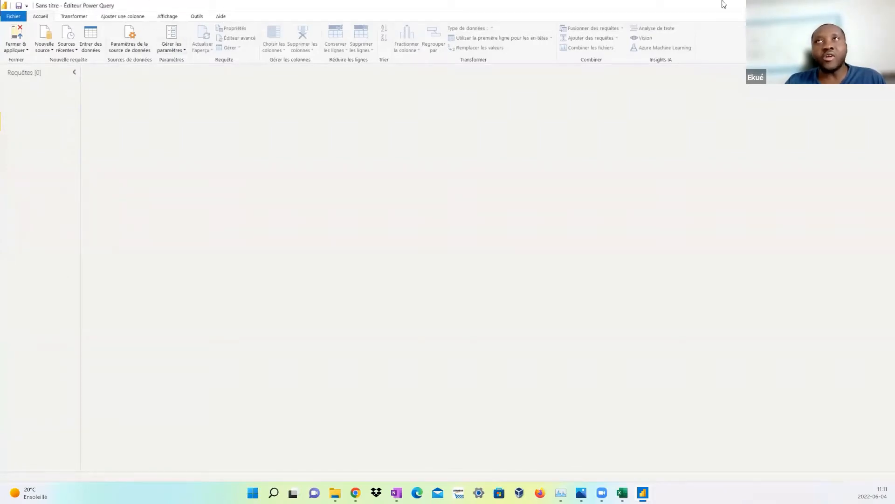
# Close the Power Query editor and Power BI Desktop, deleting the recovered files, and return to the Power Pivot window.
pyautogui.click(885, 6)
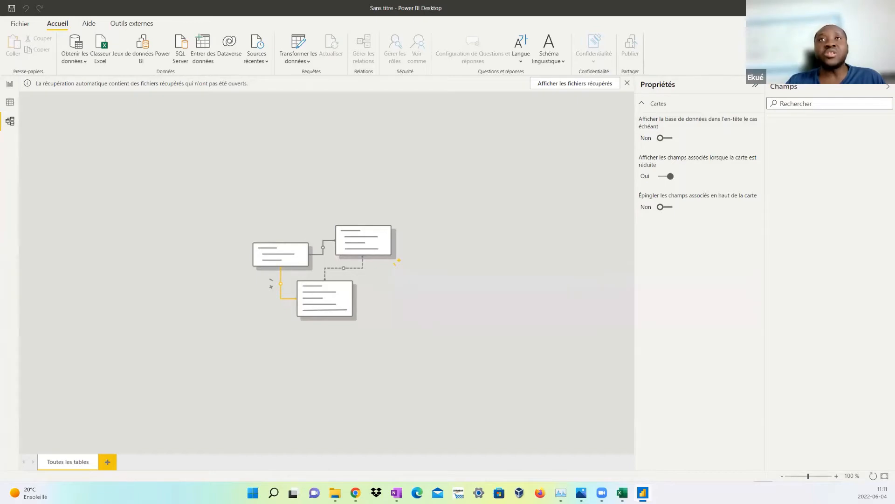
pyautogui.click(410, 255)
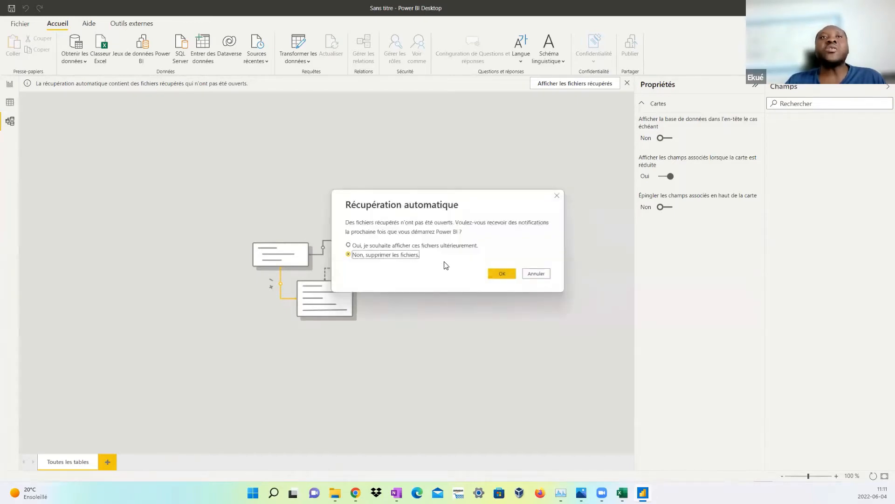
pyautogui.click(502, 274)
pyautogui.hotkey('alt', 'Tab')
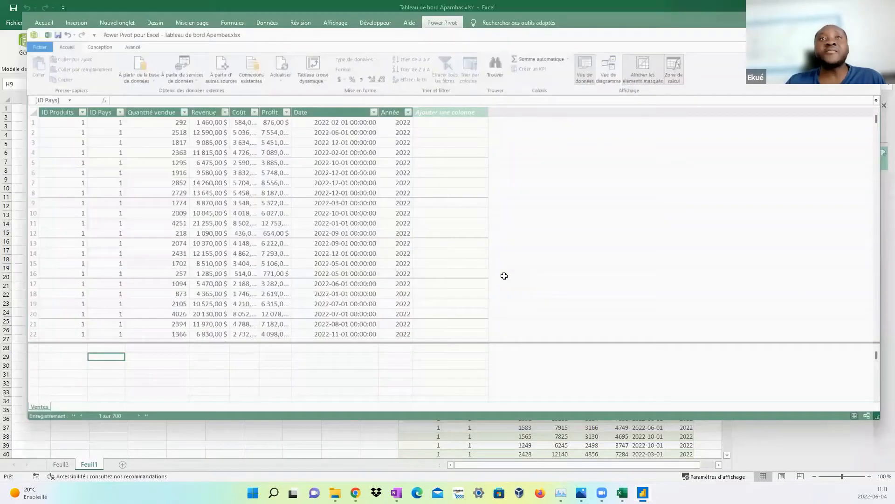
pyautogui.click(475, 376)
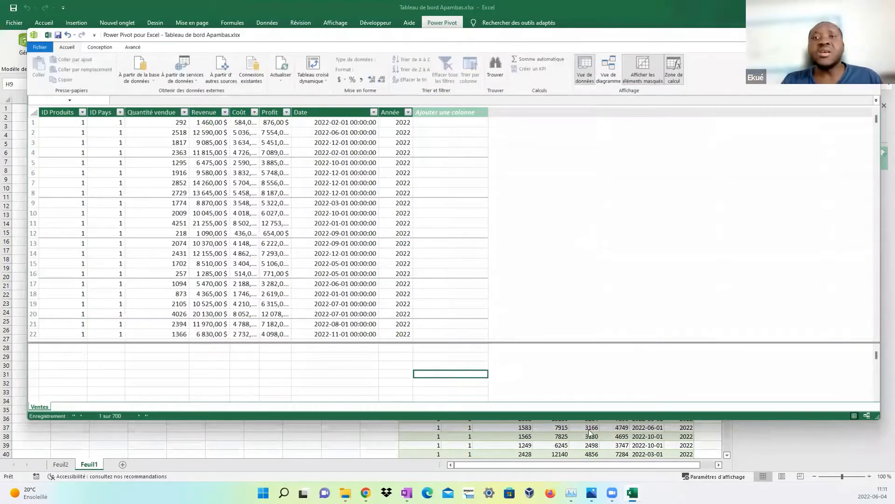
# Switch to the workbook Excel Tableau de Bord interactif.xlsx and exclude Mali from the dashboard's country slicer.
pyautogui.click(633, 492)
pyautogui.click(565, 456)
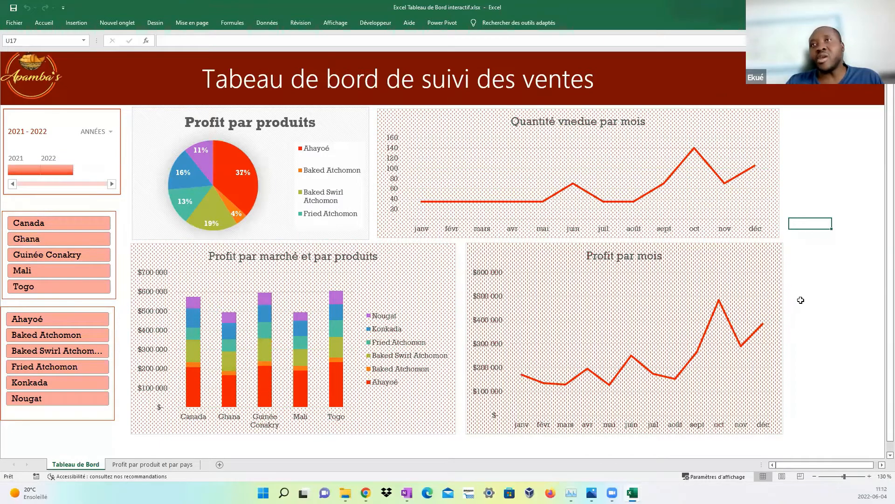
pyautogui.keyDown('ctrl'); pyautogui.click(73, 272); pyautogui.keyUp('ctrl')
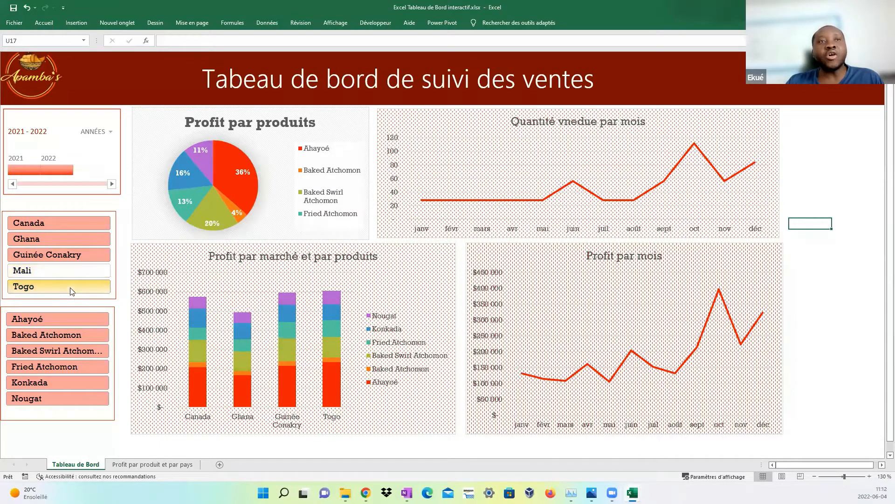
pyautogui.keyDown('ctrl'); pyautogui.click(70, 287); pyautogui.keyUp('ctrl')
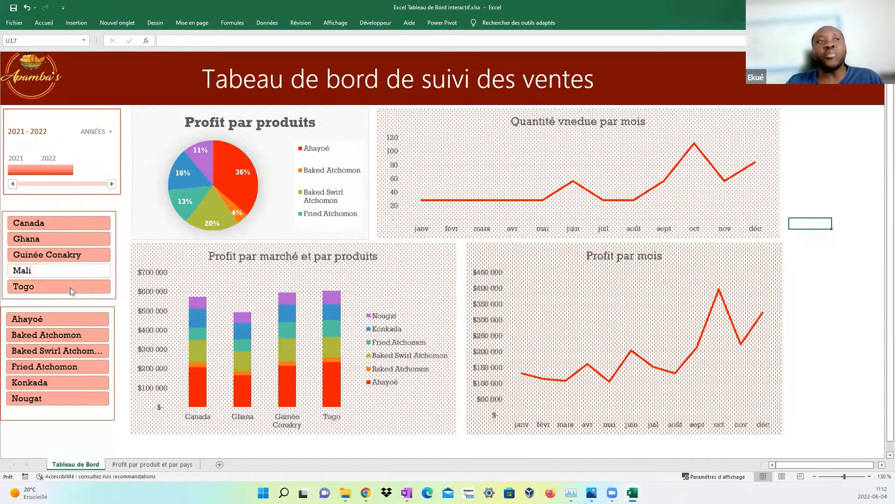
pyautogui.keyDown('ctrl'); pyautogui.click(71, 258); pyautogui.keyUp('ctrl')
# Filter the sales dashboard to Canada, Ghana and Guinée Conakry with the country slicer.
pyautogui.click(75, 224)
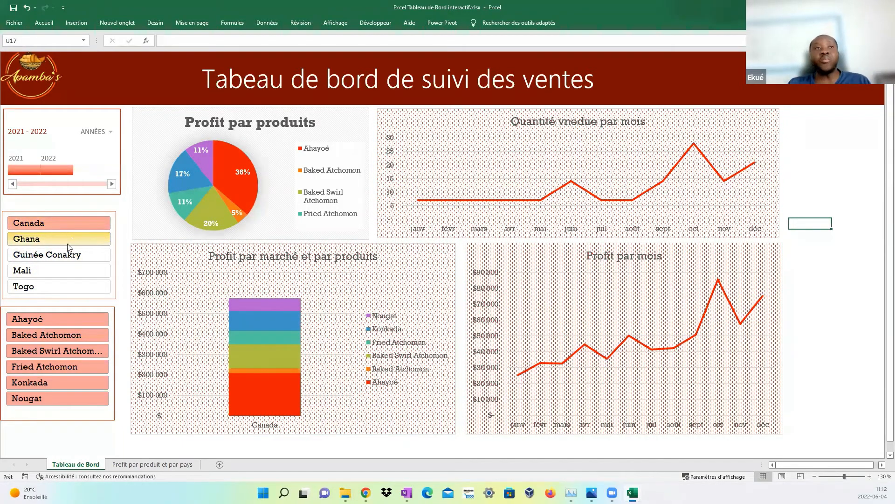
pyautogui.keyDown('ctrl'); pyautogui.click(71, 240); pyautogui.keyUp('ctrl')
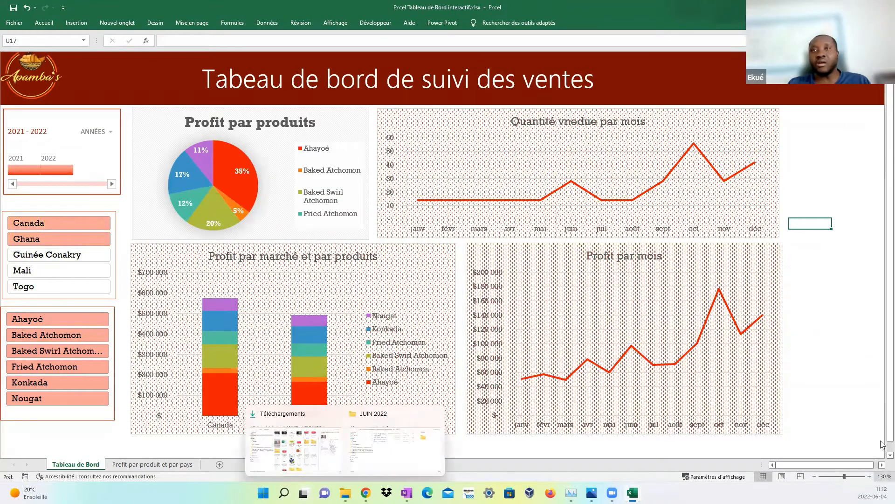
pyautogui.keyDown('ctrl'); pyautogui.click(47, 256); pyautogui.keyUp('ctrl')
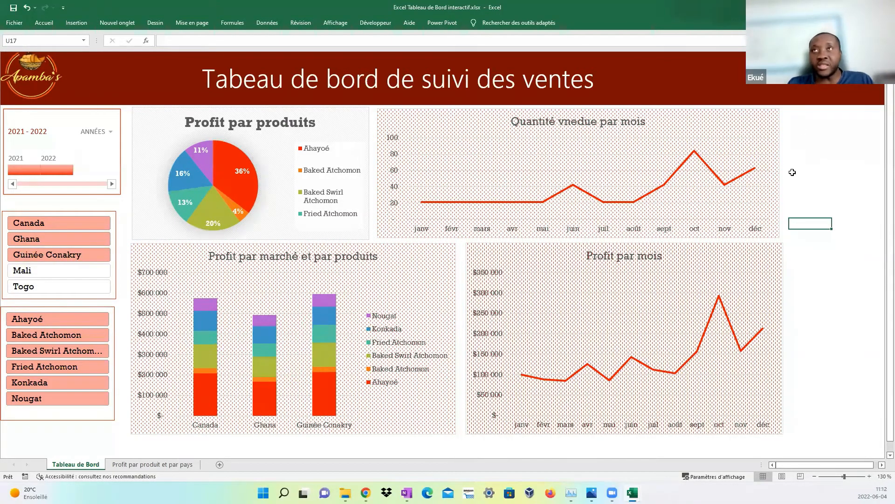
# Return to the Power Pivot window and view its options for importing from databases and data services.
pyautogui.click(841, 7)
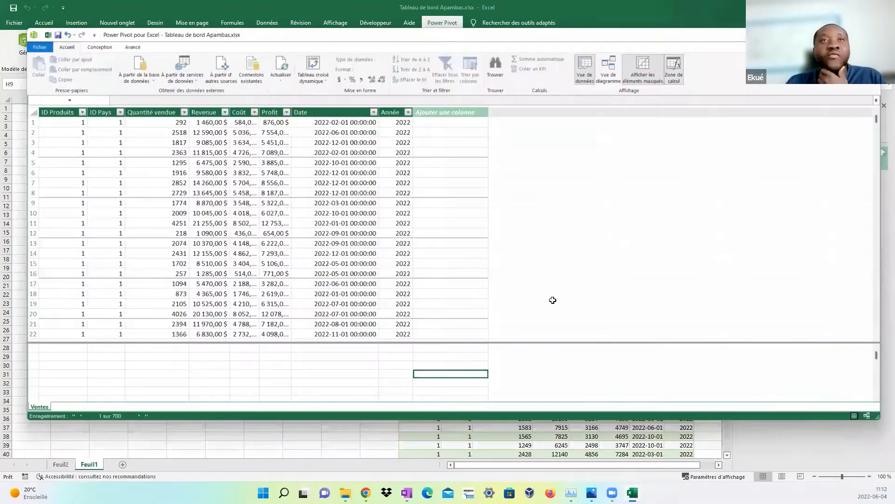
pyautogui.click(363, 366)
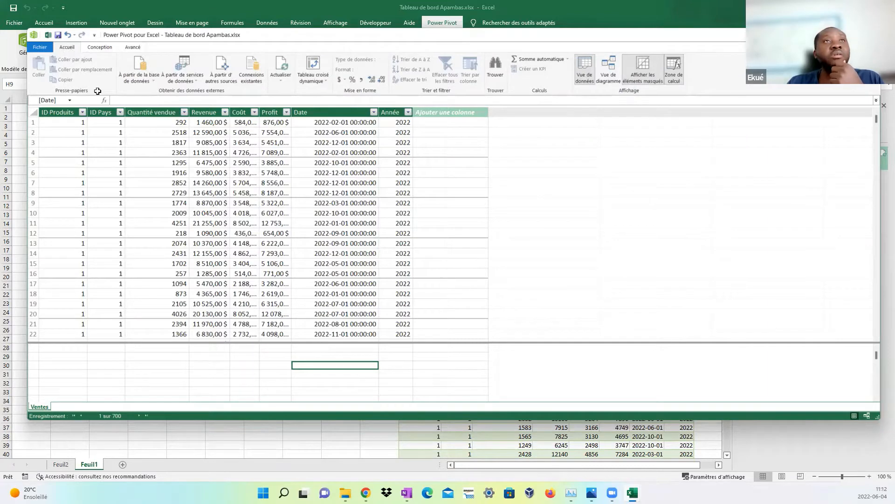
pyautogui.click(152, 82)
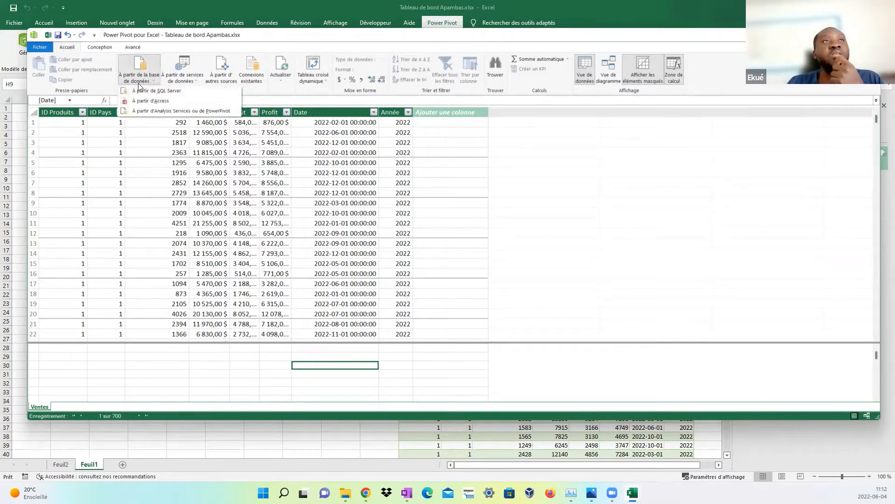
pyautogui.click(191, 80)
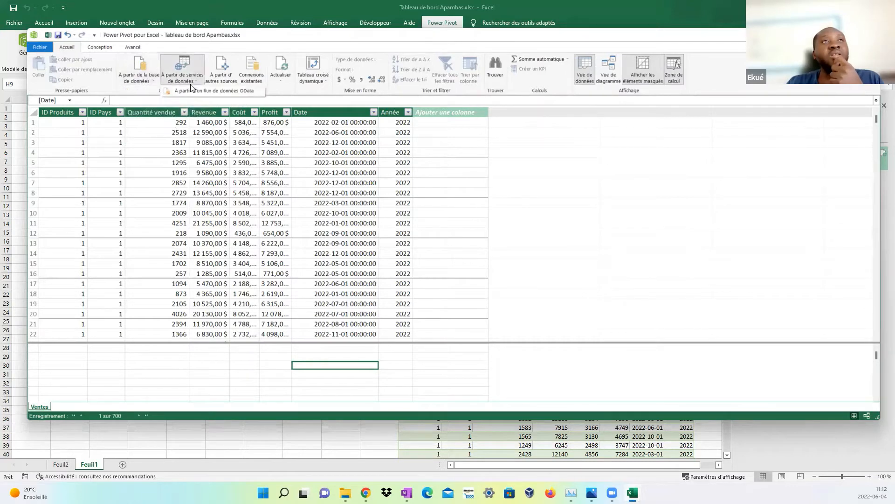
pyautogui.click(288, 91)
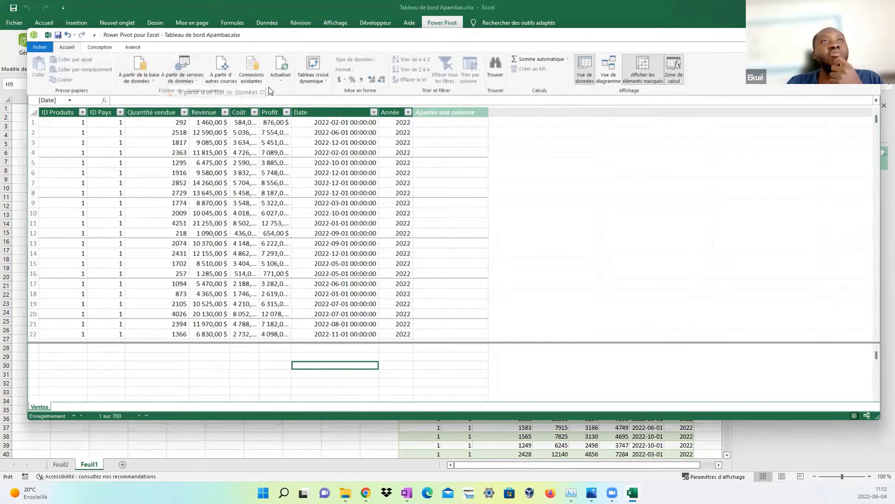
# Examine the other data sources in the Table Import Wizard, select Fichier Excel in its list, and close the wizard.
pyautogui.click(224, 82)
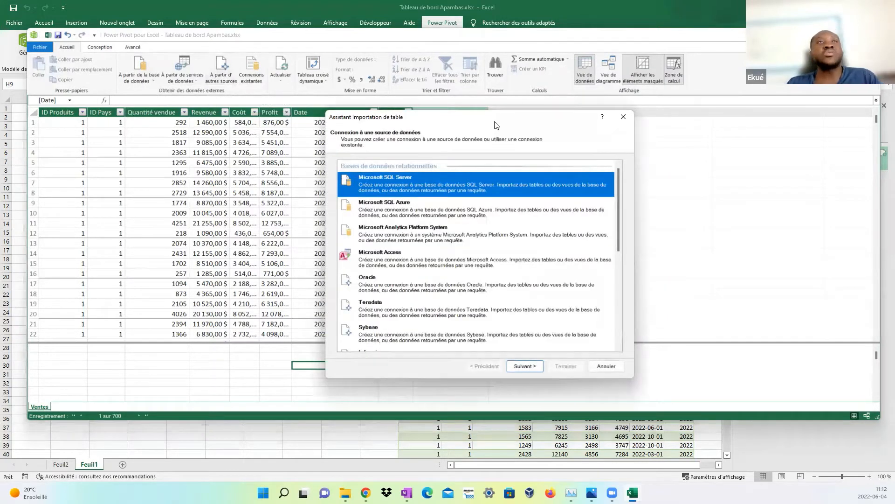
pyautogui.moveTo(496, 118); pyautogui.dragTo(475, 87)
pyautogui.click(605, 87)
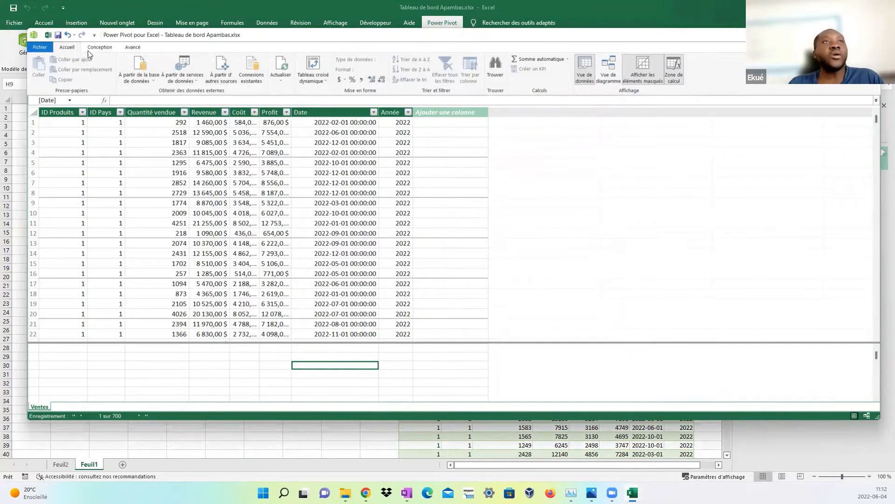
pyautogui.click(217, 75)
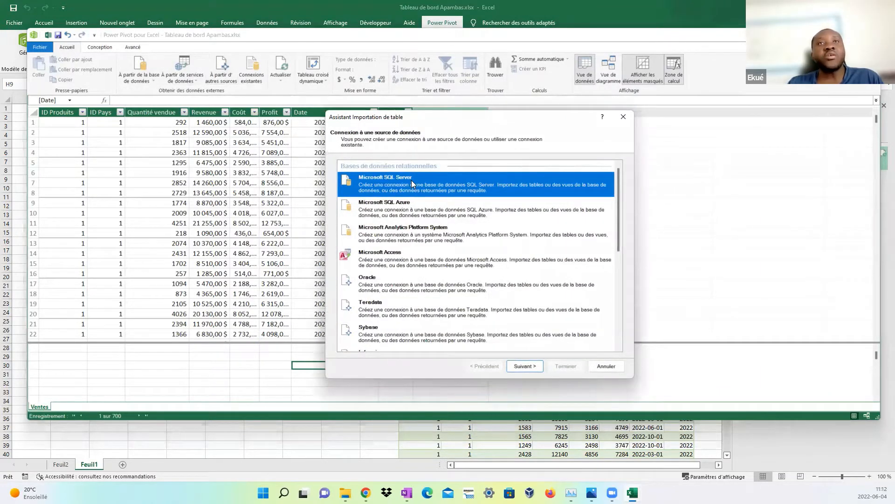
pyautogui.scroll(-3, 408, 196)
pyautogui.scroll(-3, 398, 227)
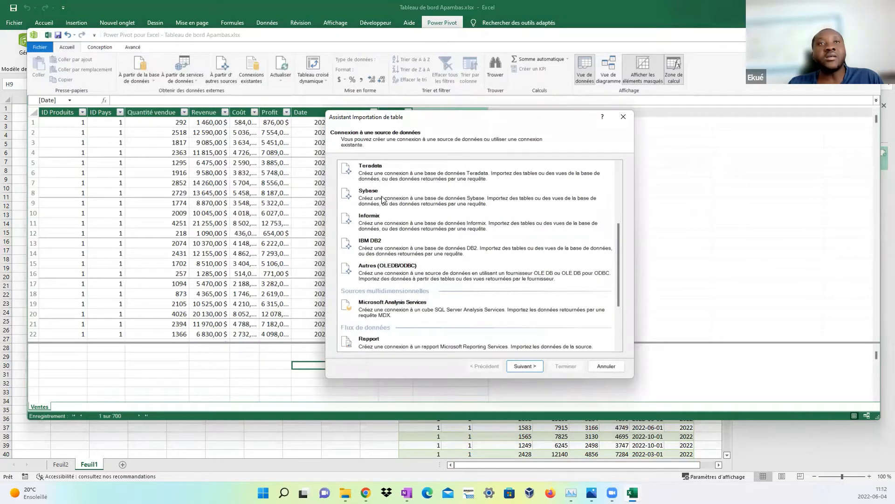
pyautogui.scroll(-3, 415, 228)
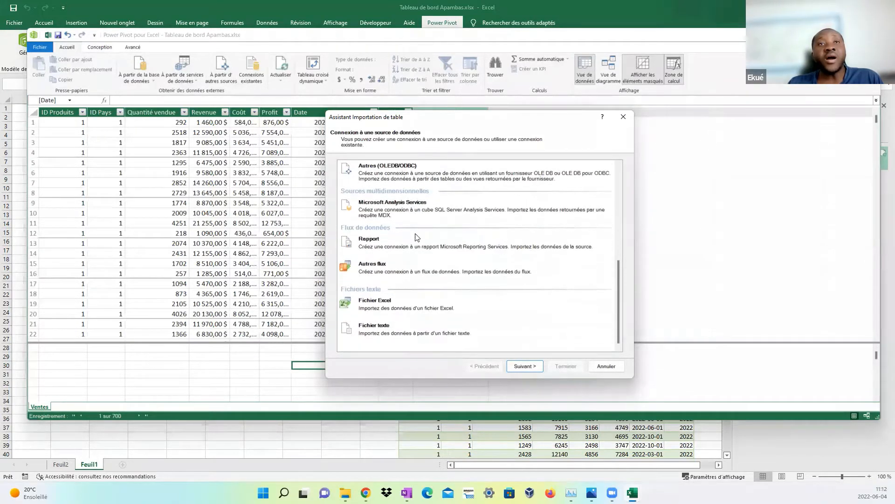
pyautogui.click(397, 308)
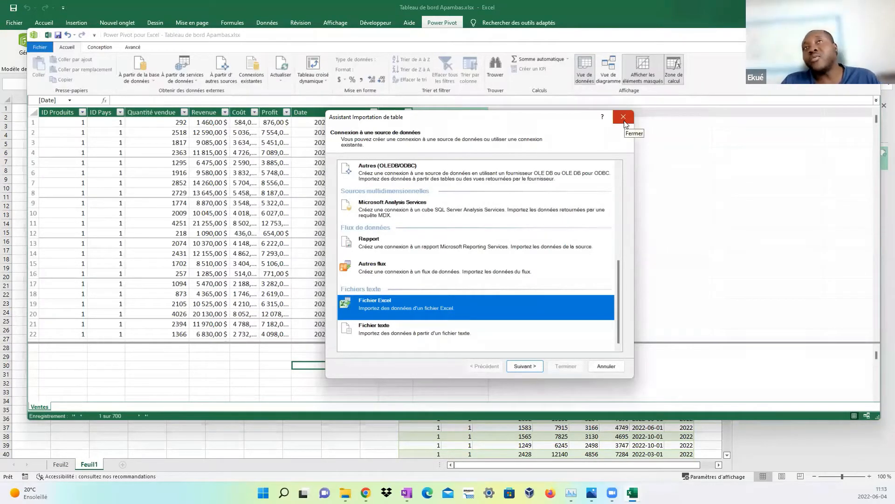
pyautogui.moveTo(551, 124); pyautogui.dragTo(523, 122)
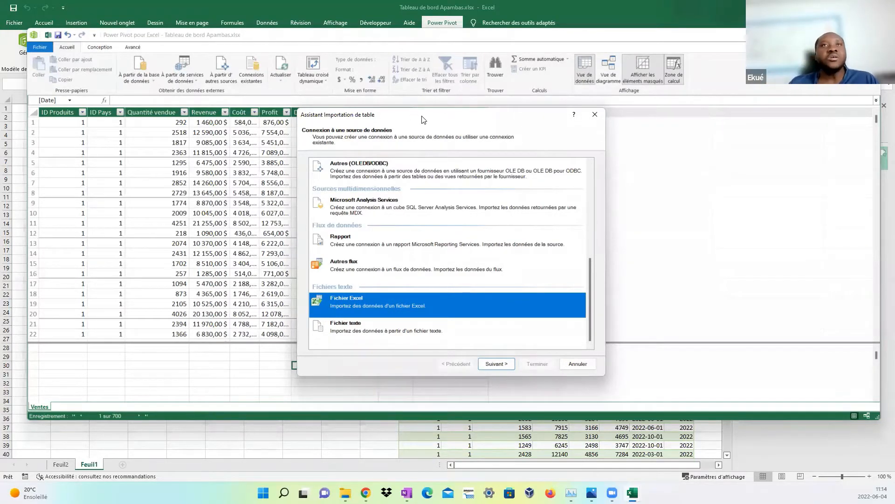
pyautogui.moveTo(422, 118); pyautogui.dragTo(404, 114)
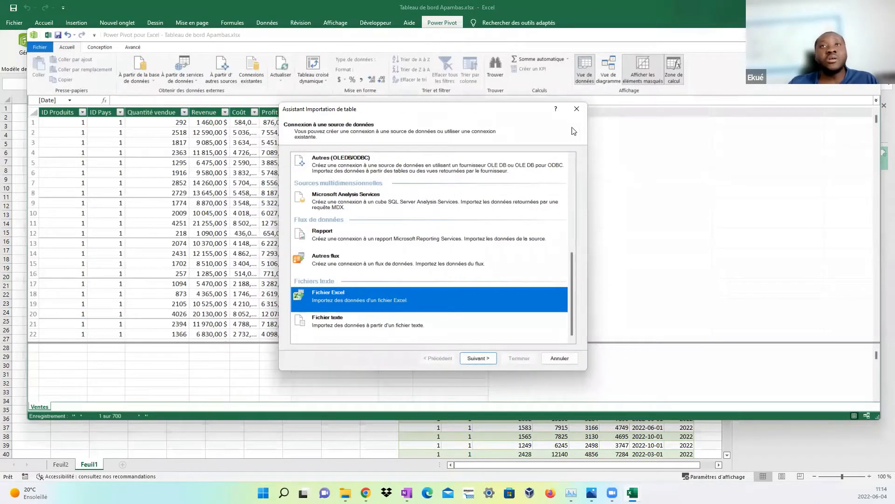
pyautogui.click(577, 109)
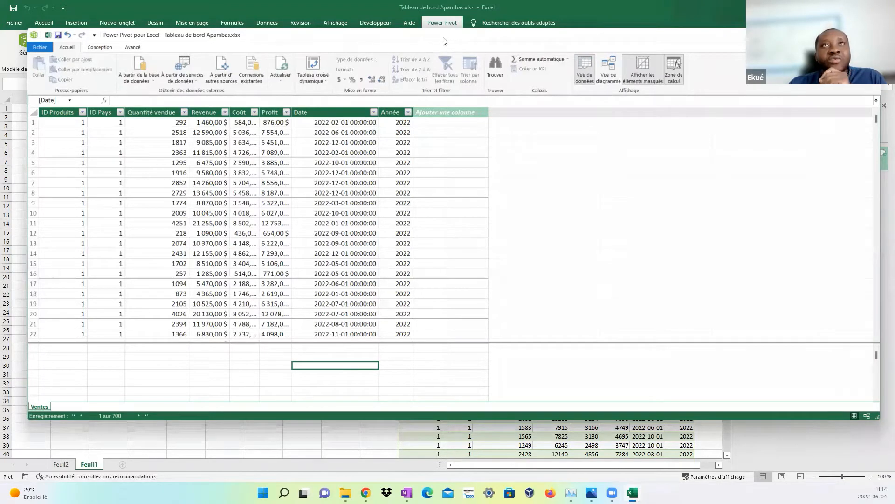
# Reopen the Table Import Wizard at a larger size, review the relational database sources with Microsoft Access selected, and close it.
pyautogui.moveTo(444, 37); pyautogui.dragTo(449, 59)
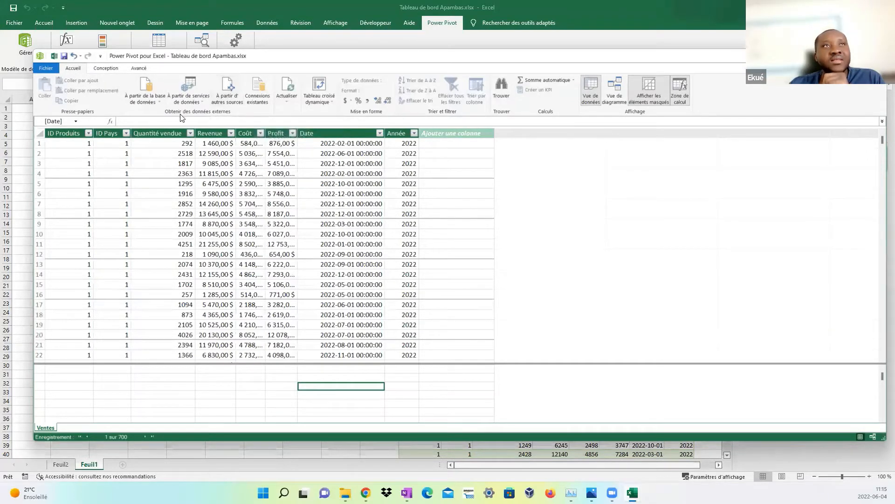
pyautogui.click(228, 89)
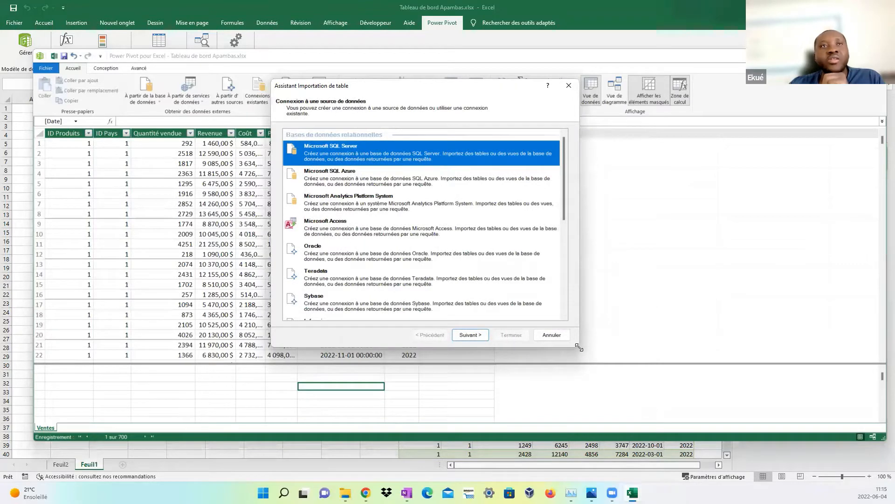
pyautogui.moveTo(579, 347); pyautogui.dragTo(675, 397)
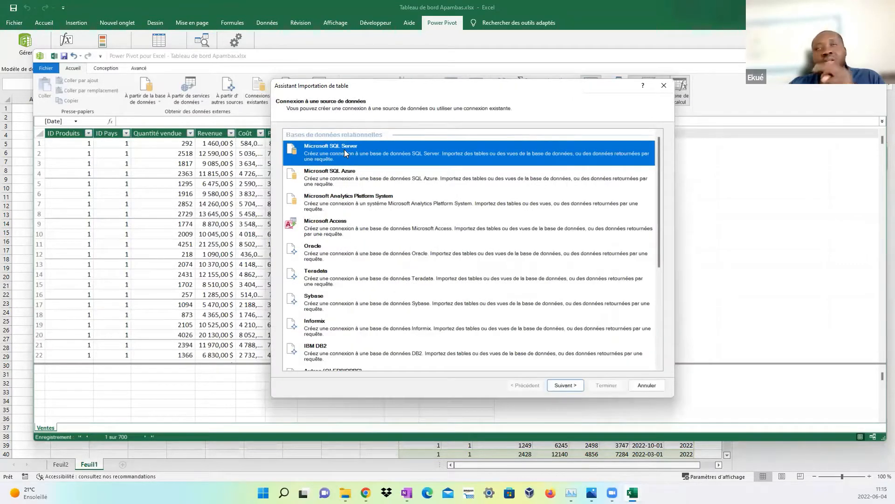
pyautogui.click(339, 225)
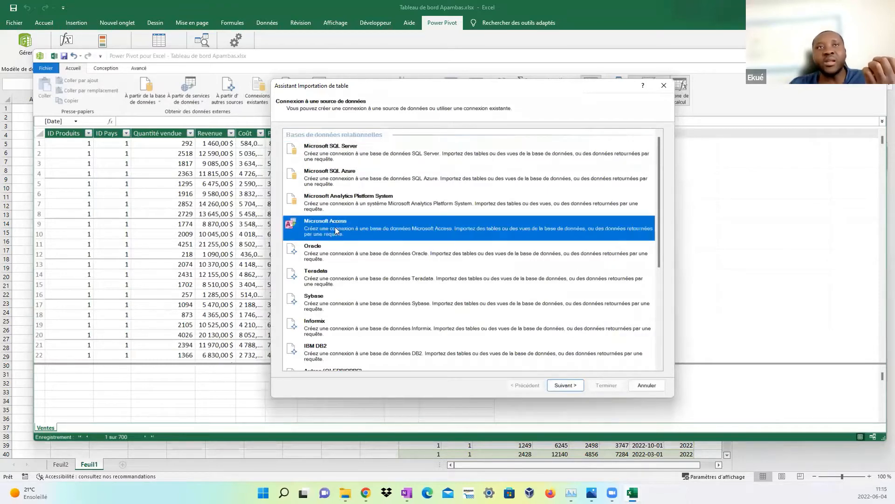
pyautogui.scroll(-5, 340, 245)
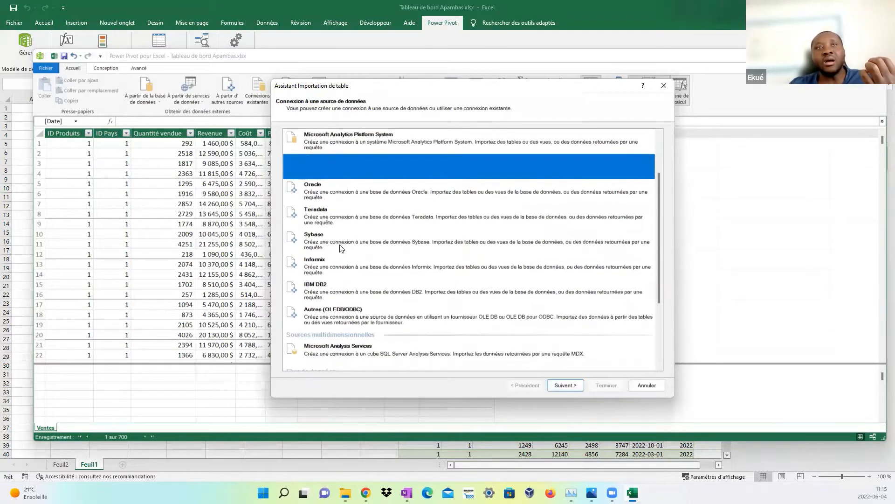
pyautogui.scroll(5, 335, 265)
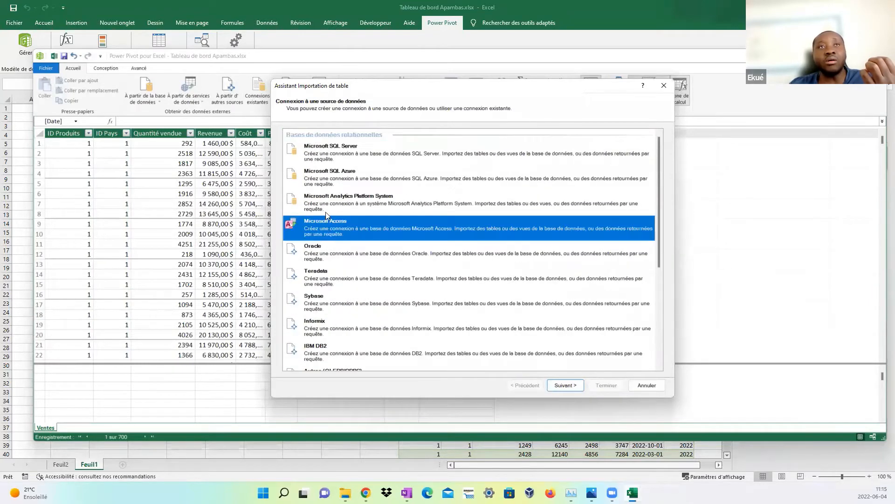
pyautogui.scroll(-5, 331, 280)
pyautogui.scroll(5, 340, 226)
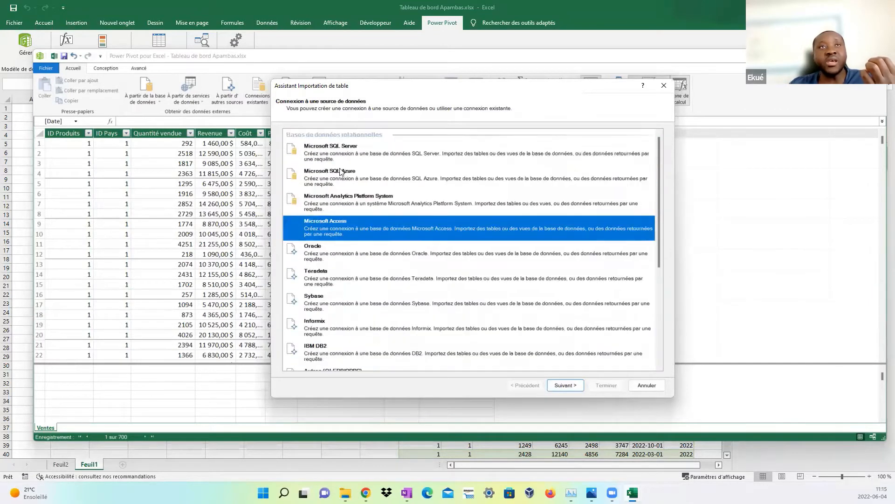
pyautogui.scroll(-1, 352, 304)
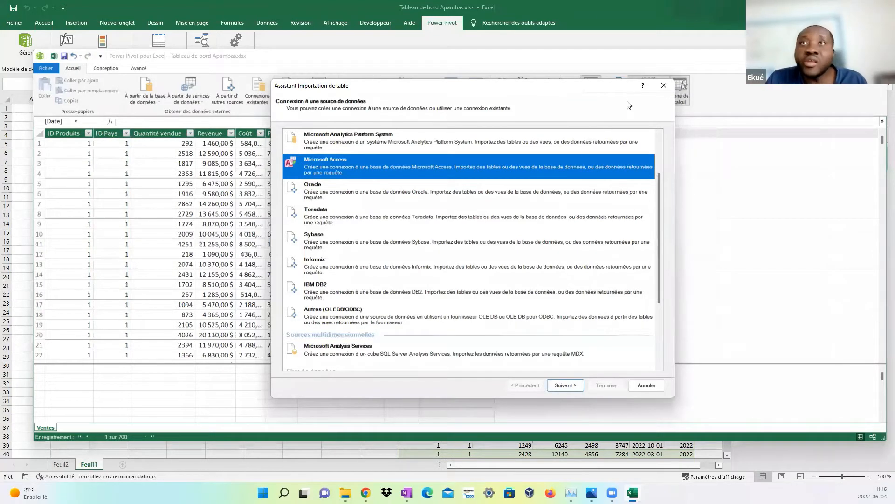
pyautogui.click(663, 87)
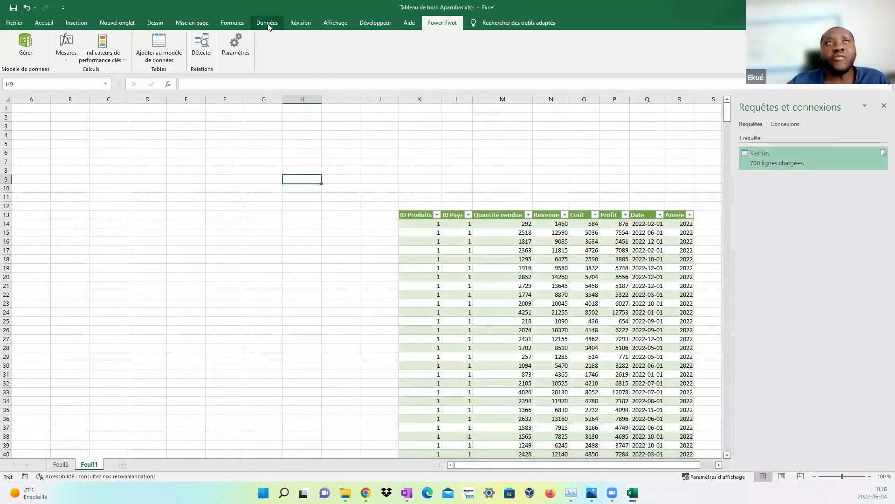
# Open the Ventes query of the workbook in the Power Query editor to view it, and close the editor.
pyautogui.click(267, 23)
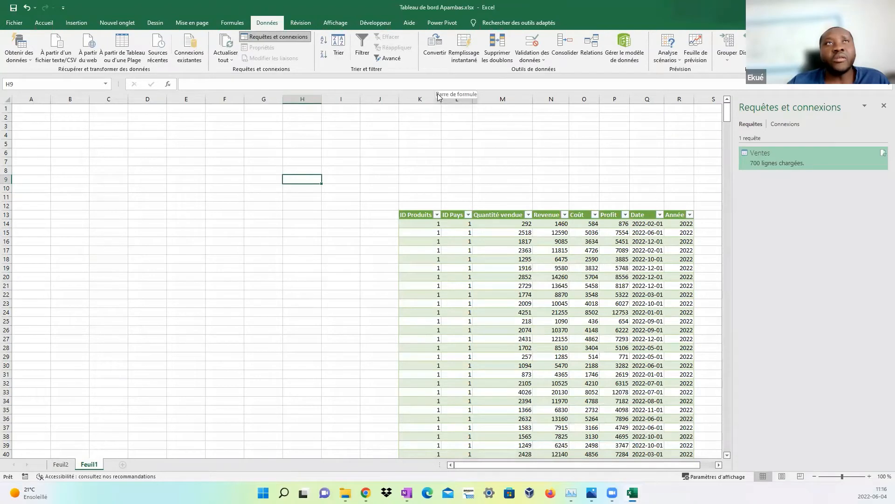
pyautogui.doubleClick(794, 159)
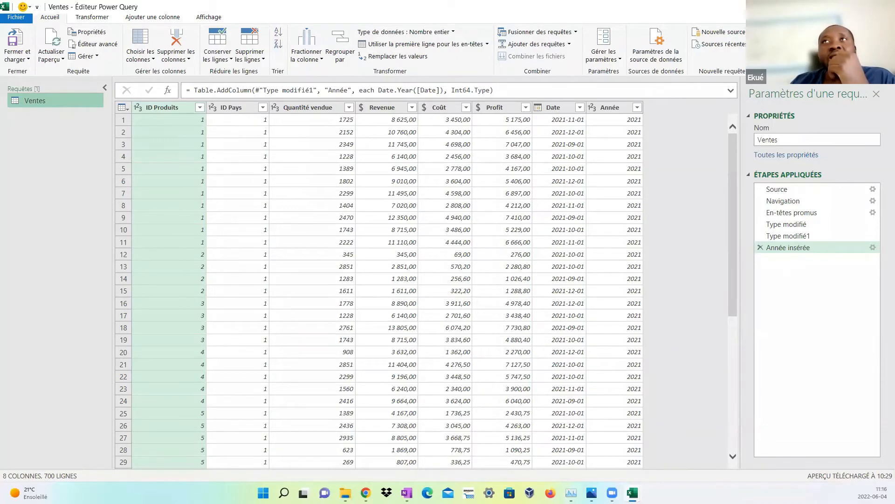
pyautogui.click(884, 7)
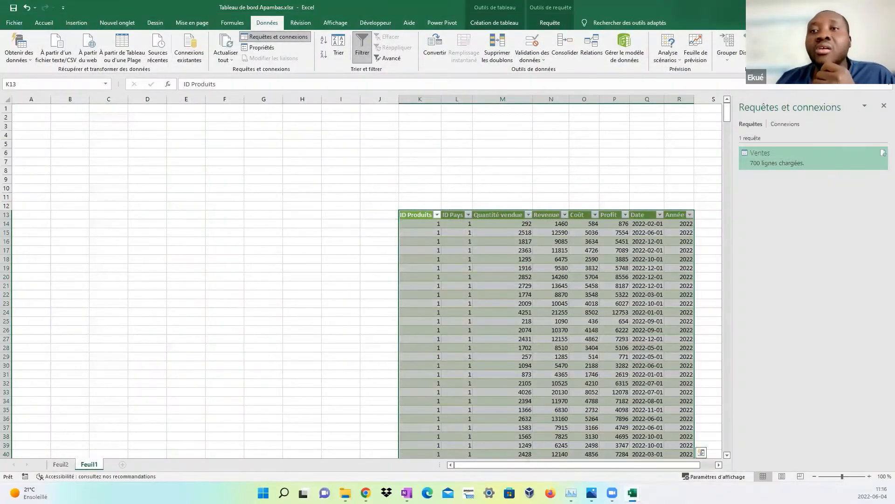
# Open the recent workbook Data_SOURCE.xlsx and show its FactSales sheet.
pyautogui.rightClick(633, 493)
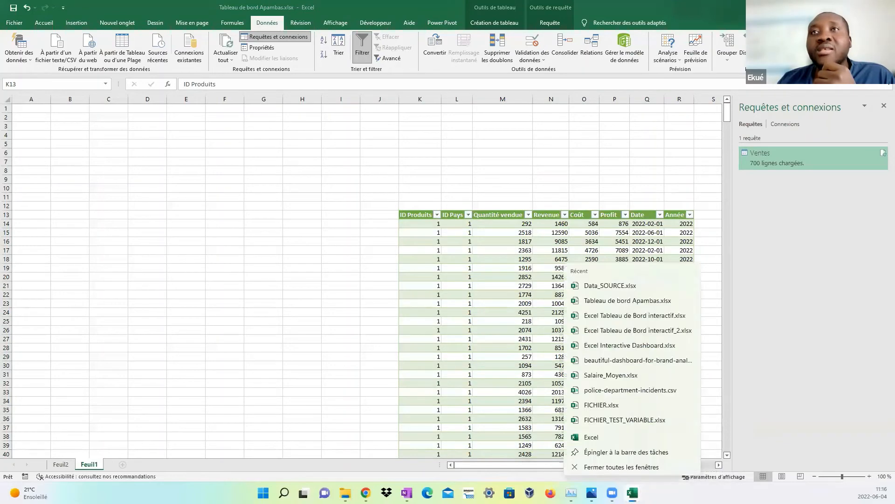
pyautogui.click(615, 286)
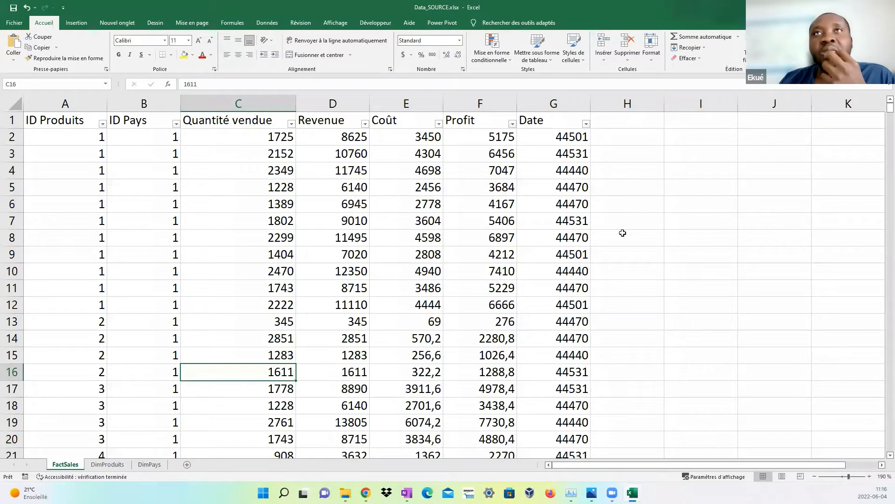
pyautogui.click(629, 234)
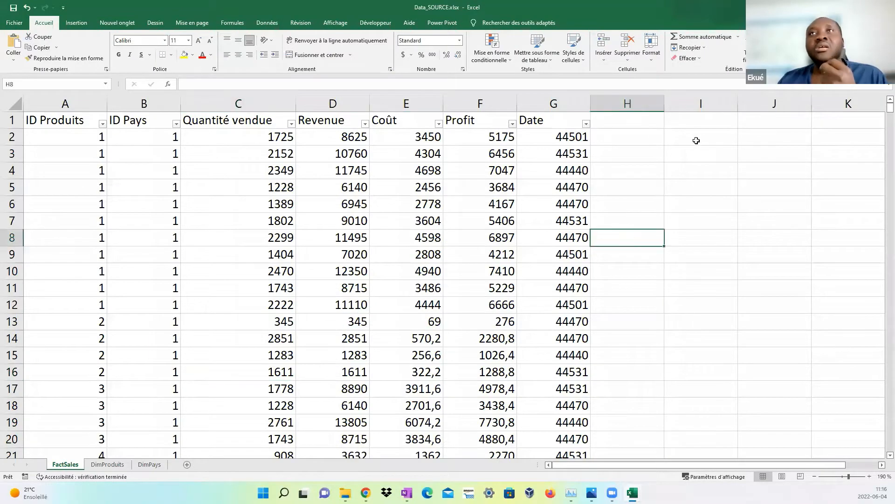
# Start a RECHERCHEV formula in cell I2 of FactSales, view its function arguments, and cancel the formula.
pyautogui.click(698, 136)
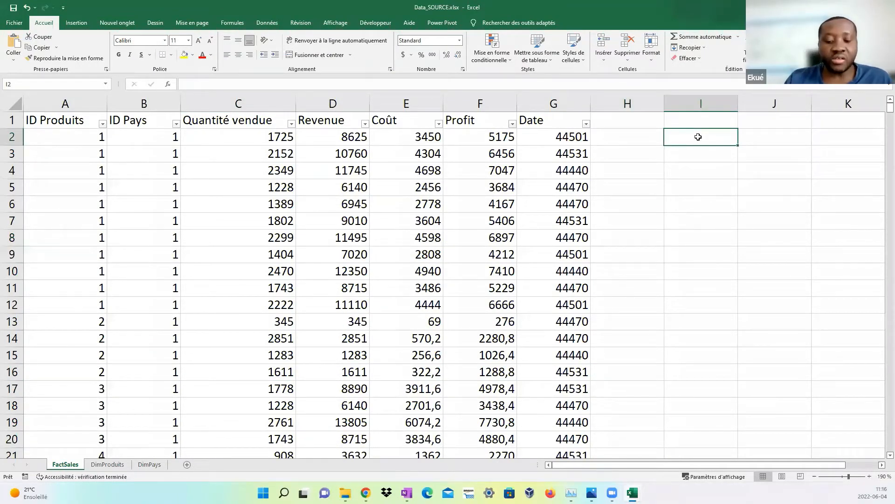
pyautogui.write('=')
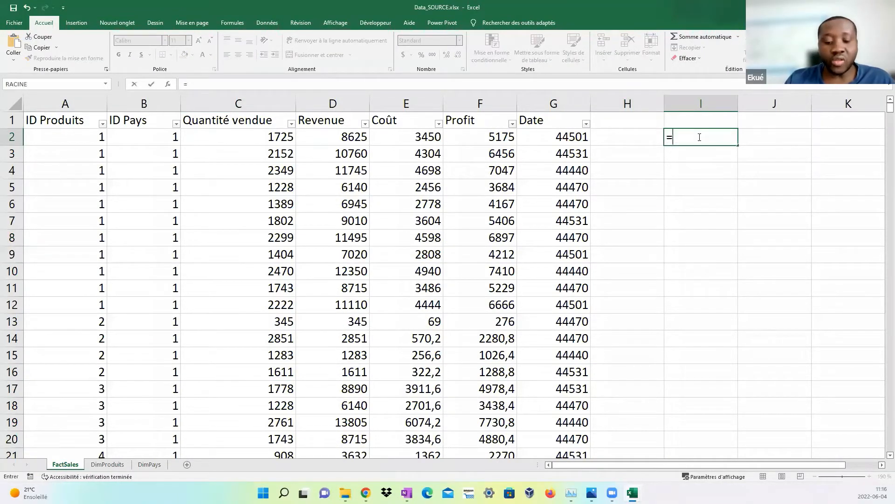
pyautogui.write('recherc')
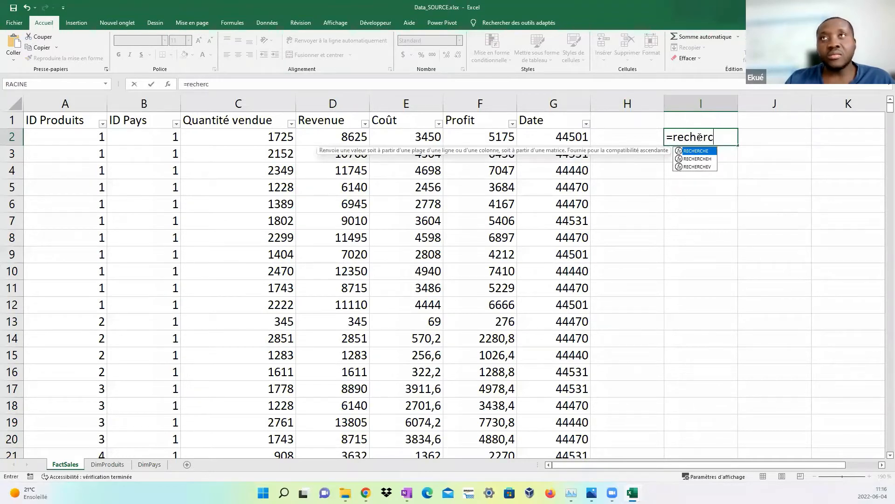
pyautogui.write('heV9')
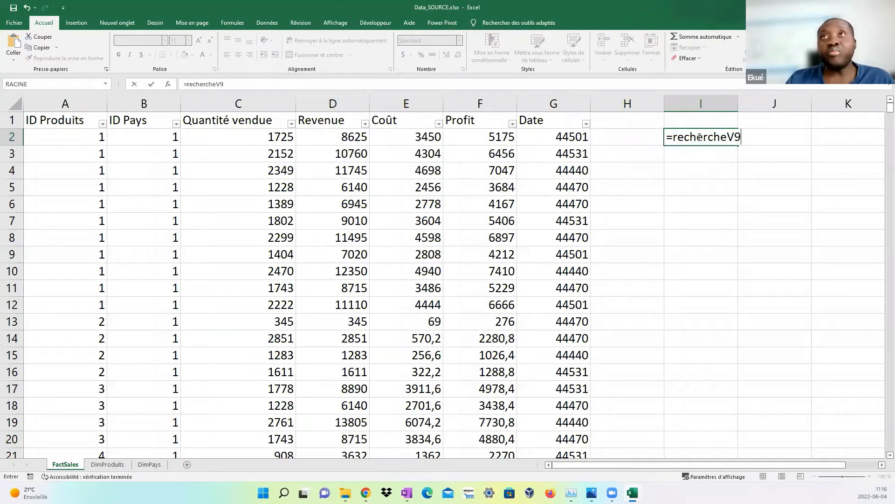
pyautogui.press('BackSpace')
pyautogui.press('BackSpace')
pyautogui.write('v(')
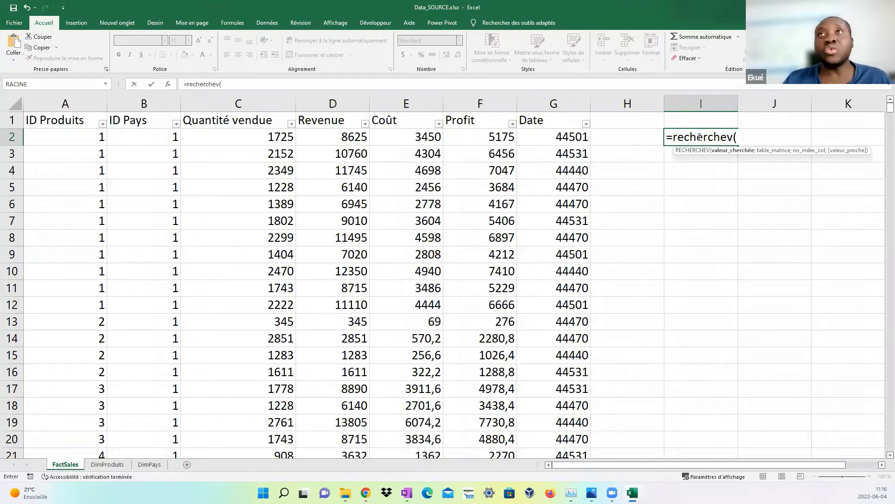
pyautogui.click(172, 85)
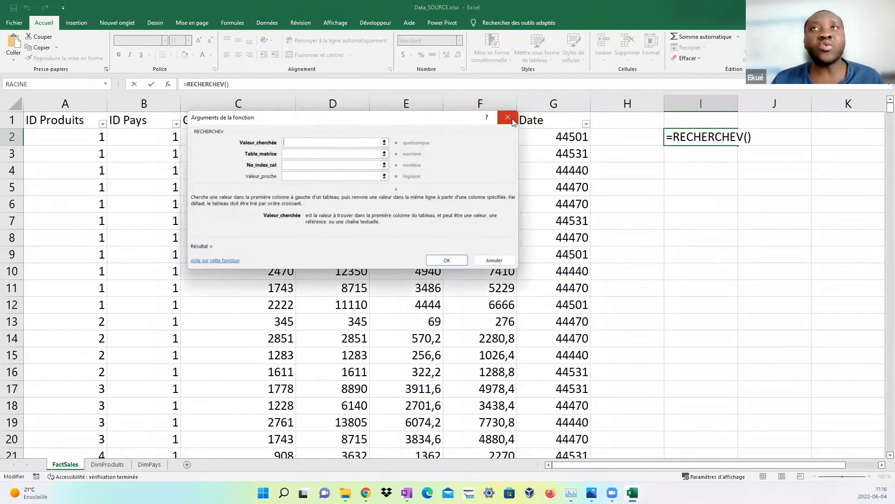
pyautogui.click(494, 260)
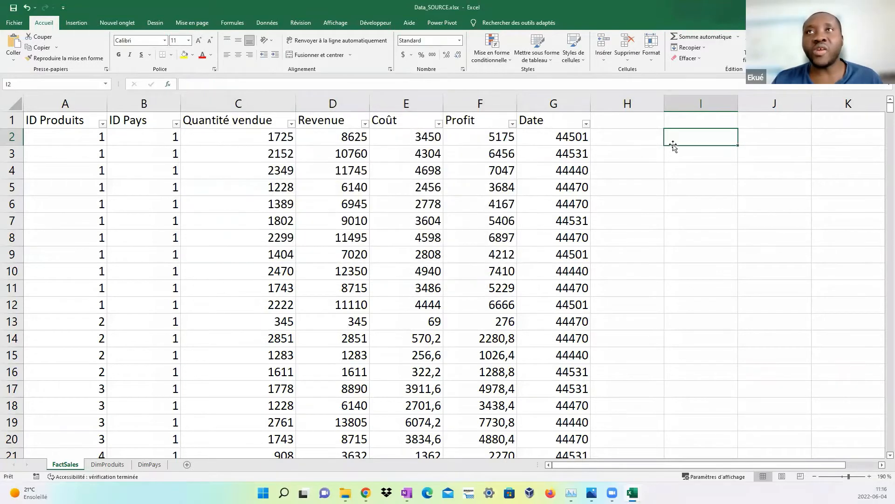
# Select RECHERCHEV among the recently used functions for cell I2 to read its syntax and description, and close the dialog.
pyautogui.click(169, 84)
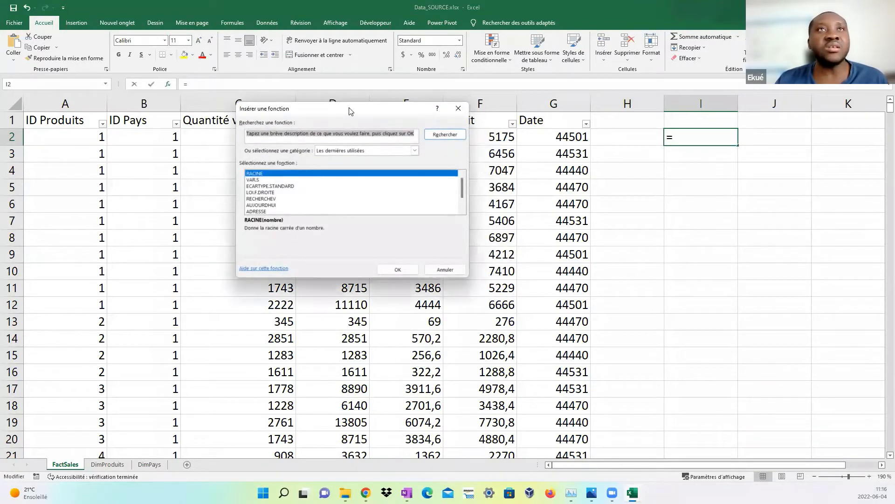
pyautogui.click(446, 187)
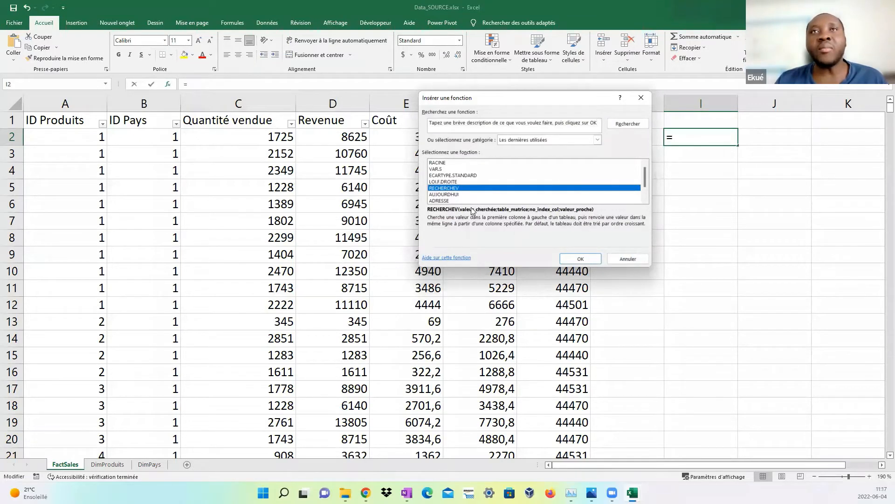
pyautogui.click(641, 97)
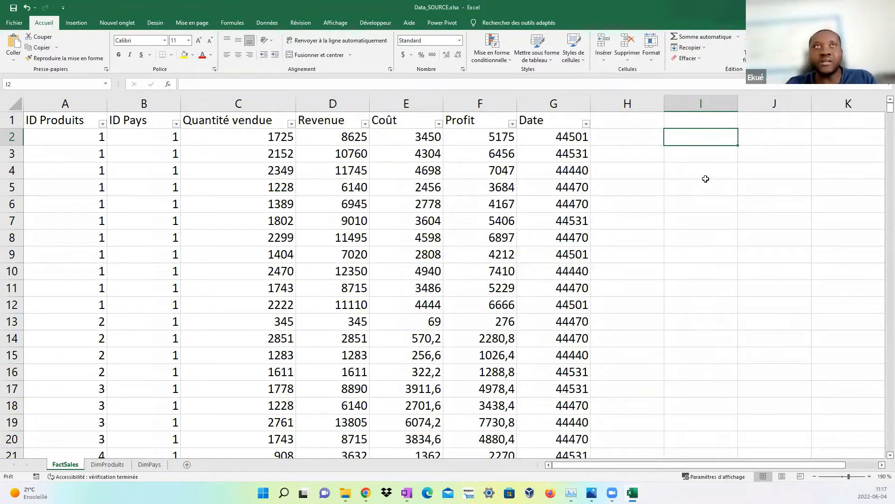
# Show the queries and connections of Data_SOURCE.xlsx and check both lists.
pyautogui.click(267, 22)
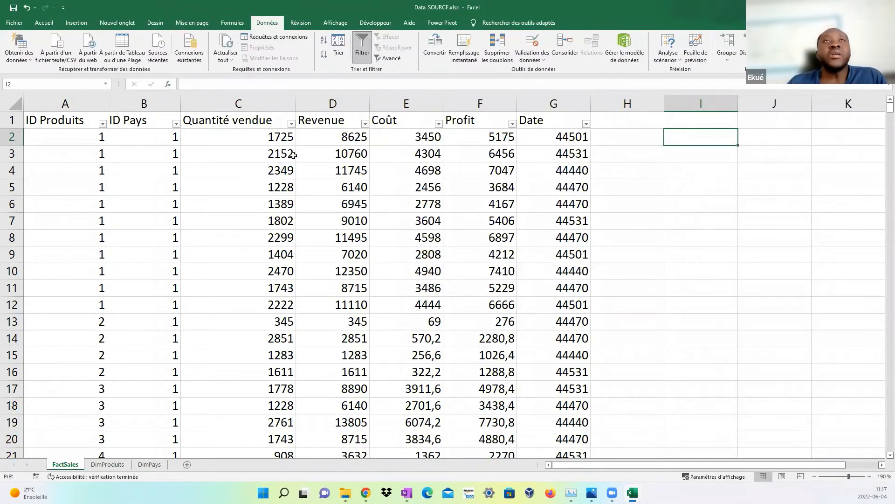
pyautogui.click(274, 37)
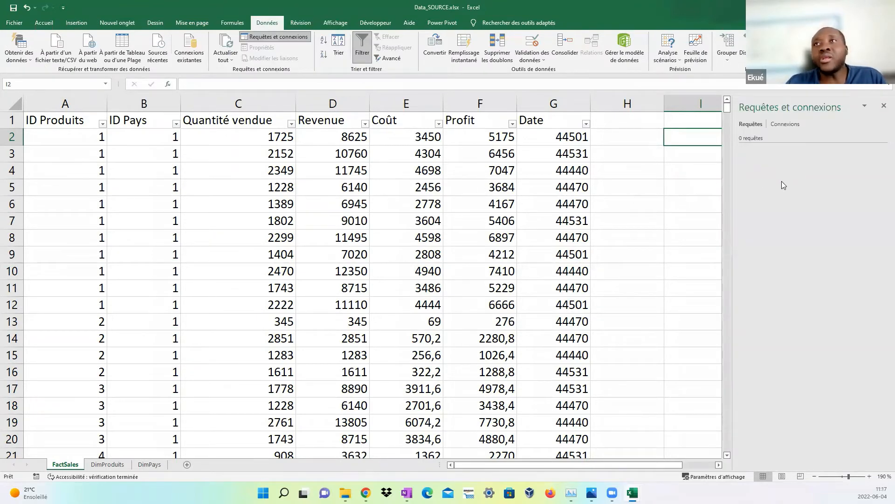
pyautogui.click(785, 125)
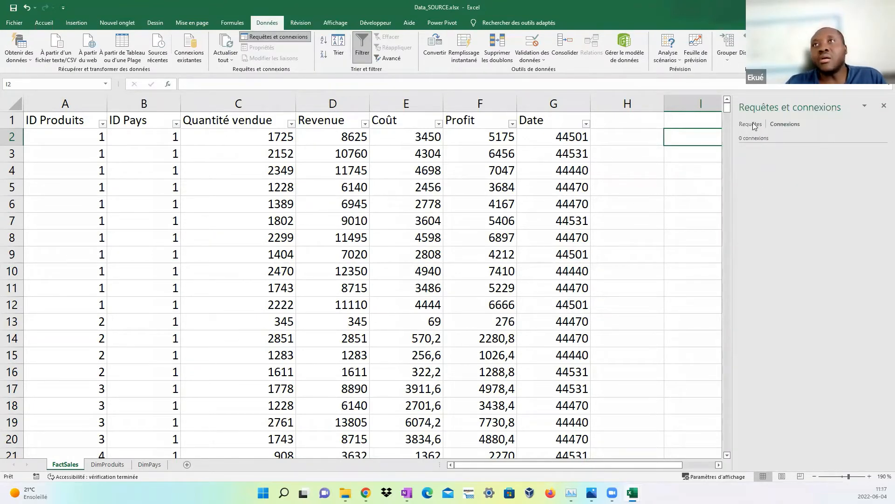
pyautogui.click(755, 126)
# Return to the workbook Tableau de bord Apambas.xlsx and open its Ventes query in the Power Query editor.
pyautogui.click(614, 205)
pyautogui.click(828, 7)
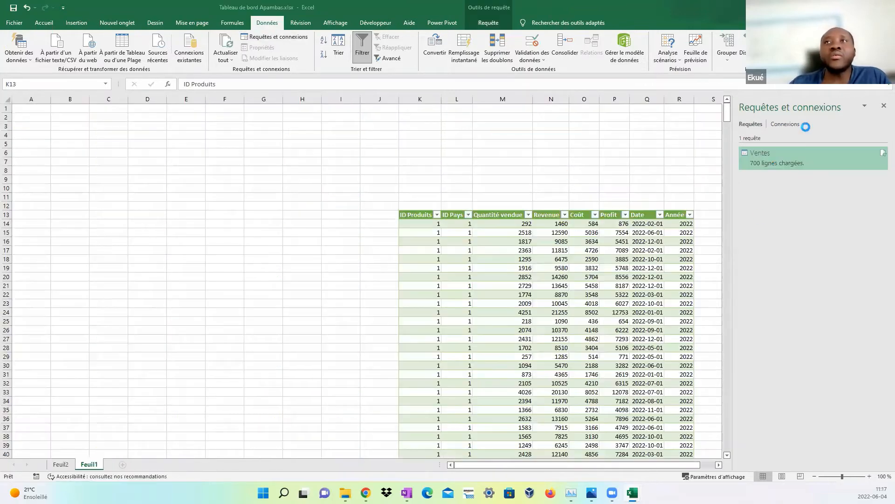
pyautogui.click(777, 160)
pyautogui.doubleClick(773, 159)
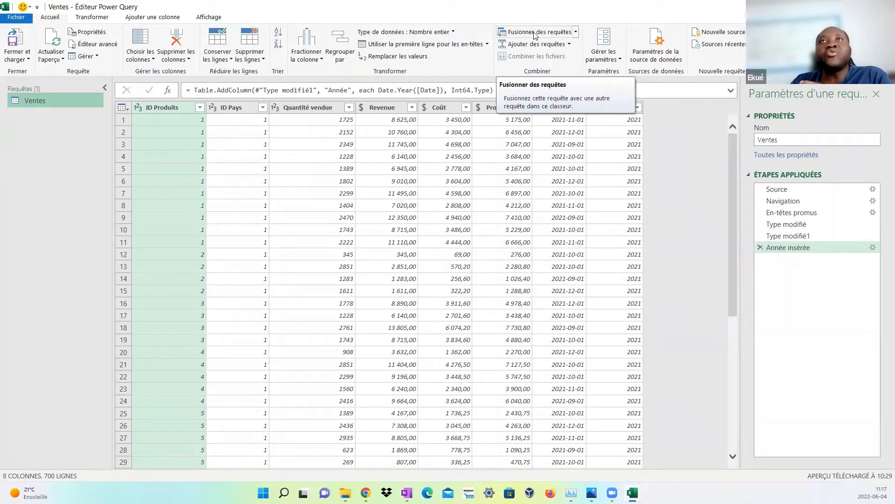
# Open the merge dialog for the Ventes query, check the tables available for merging, close it, and review the merge options.
pyautogui.click(577, 34)
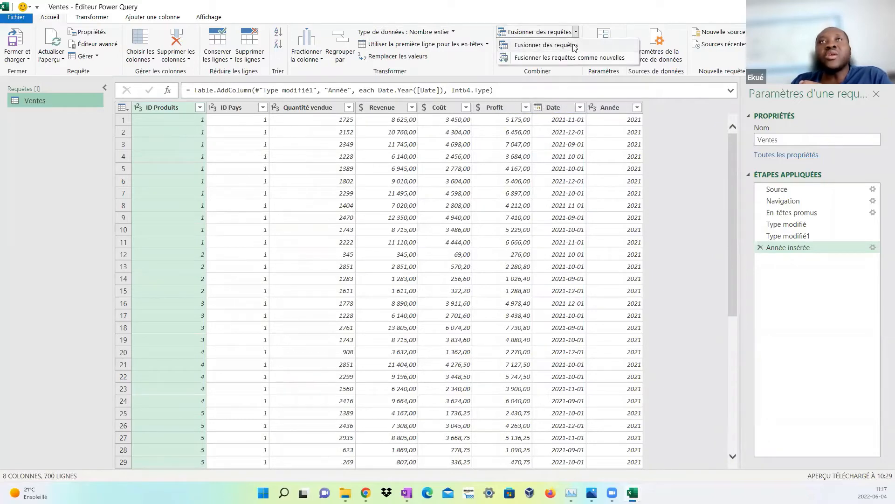
pyautogui.click(573, 43)
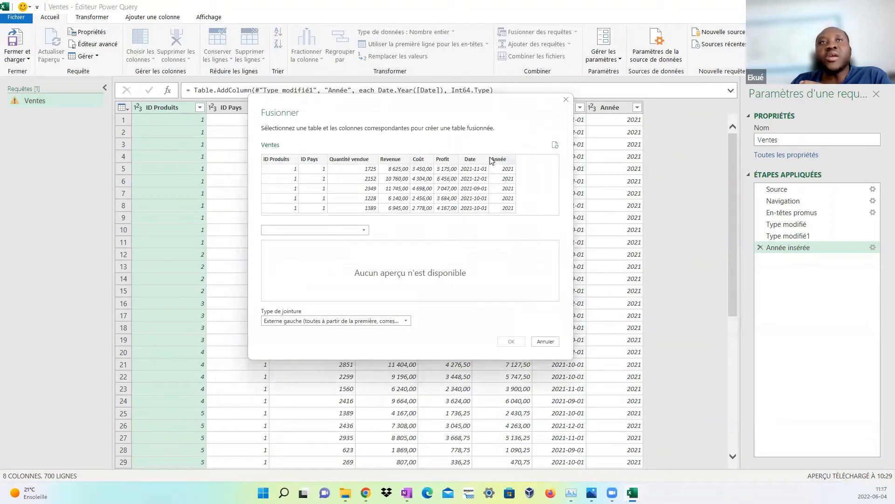
pyautogui.click(349, 230)
pyautogui.click(346, 246)
pyautogui.click(566, 99)
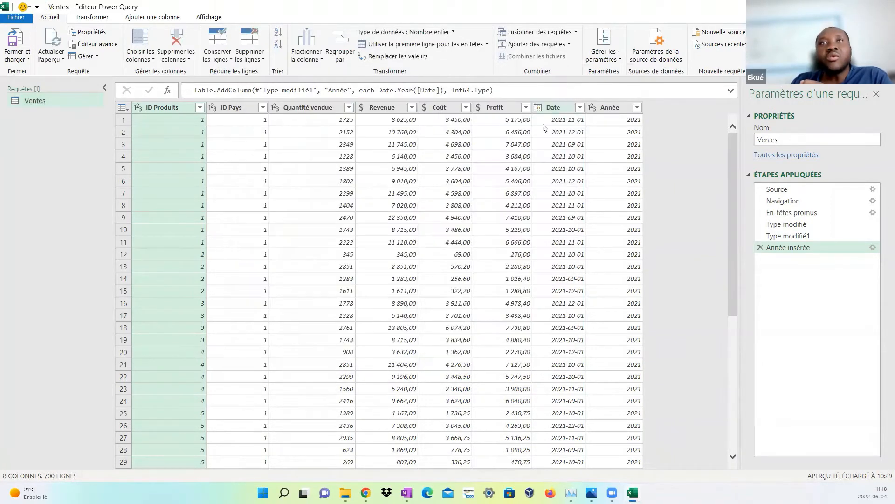
pyautogui.click(576, 32)
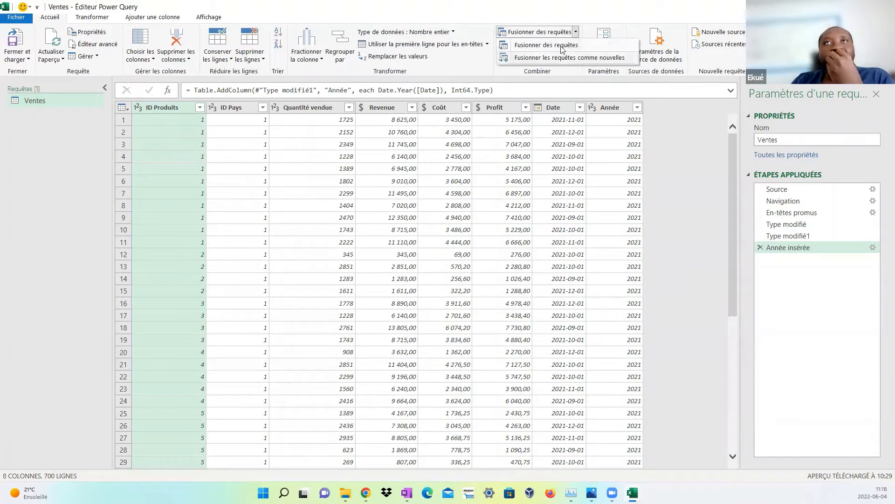
pyautogui.click(686, 176)
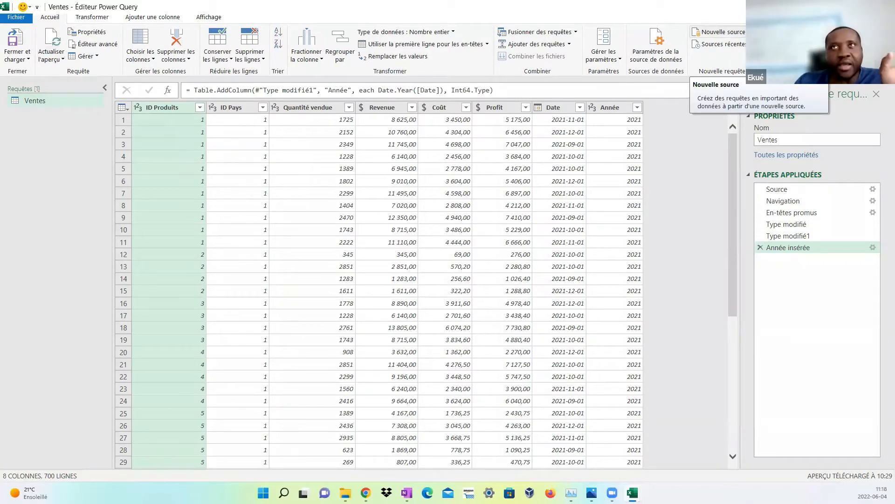
# Import the DimPays sheet from the Excel file Data_SOURCE.xlsx as a new query.
pyautogui.click(720, 31)
pyautogui.moveTo(744, 47)
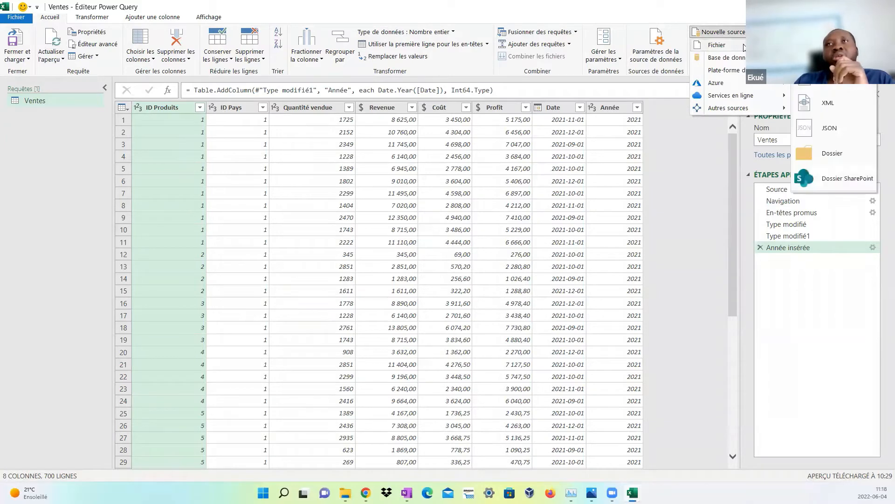
pyautogui.click(835, 53)
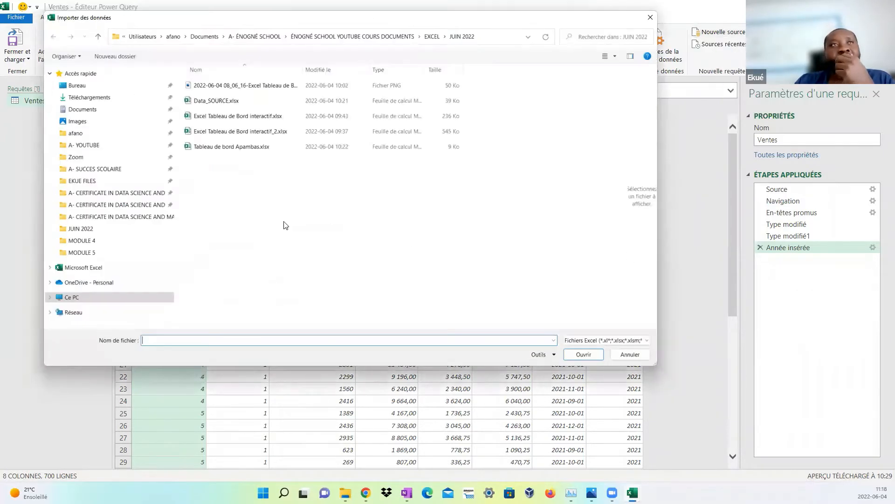
pyautogui.click(217, 101)
pyautogui.click(583, 355)
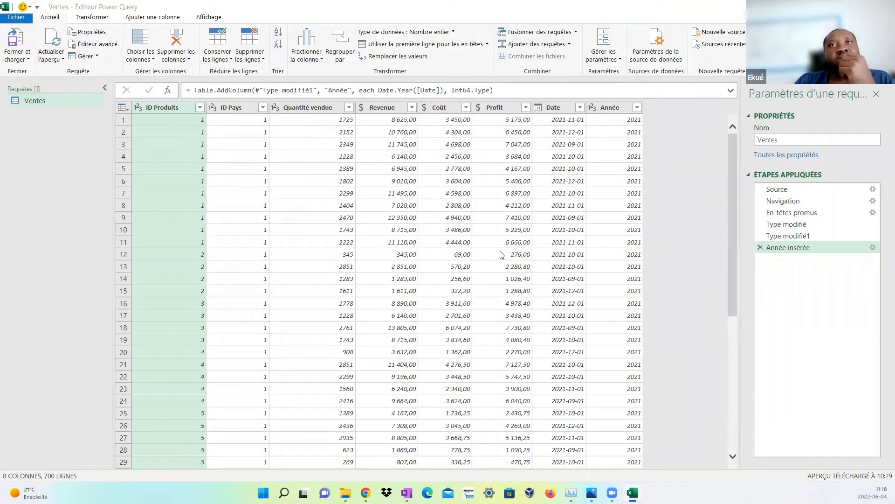
pyautogui.click(245, 126)
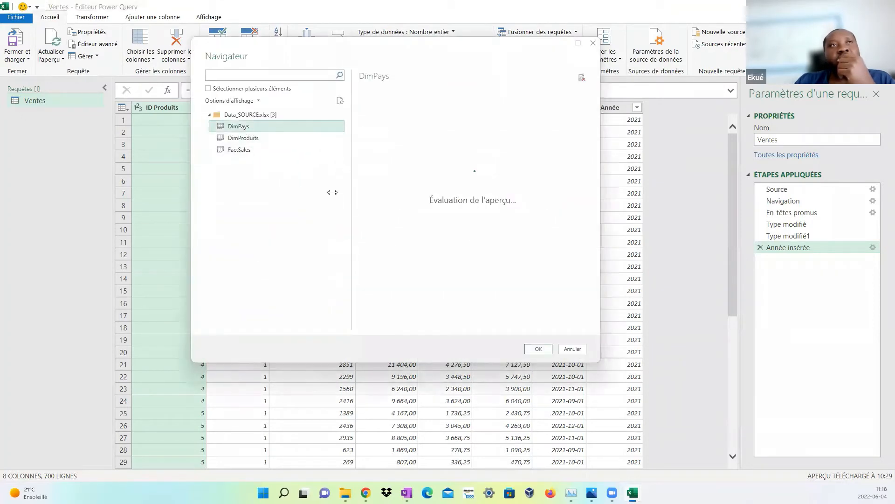
pyautogui.click(537, 349)
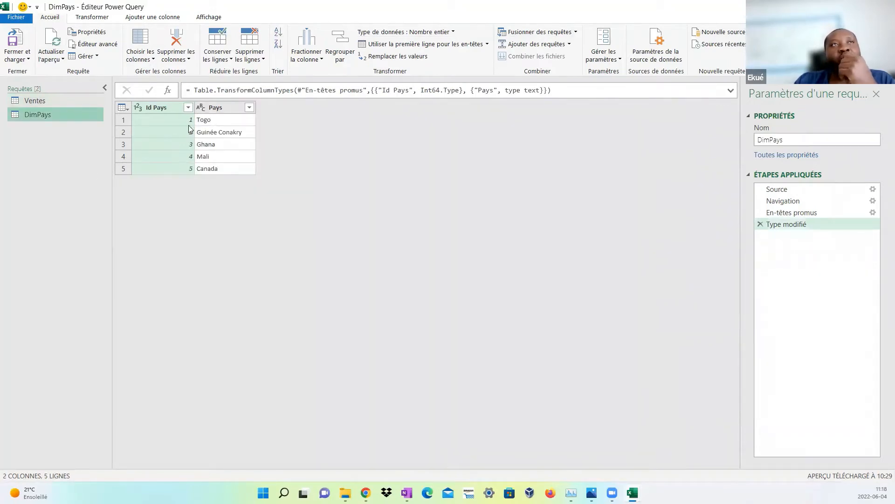
# Compare the contents of the Ventes and DimPays queries by switching between them.
pyautogui.click(66, 100)
pyautogui.click(67, 119)
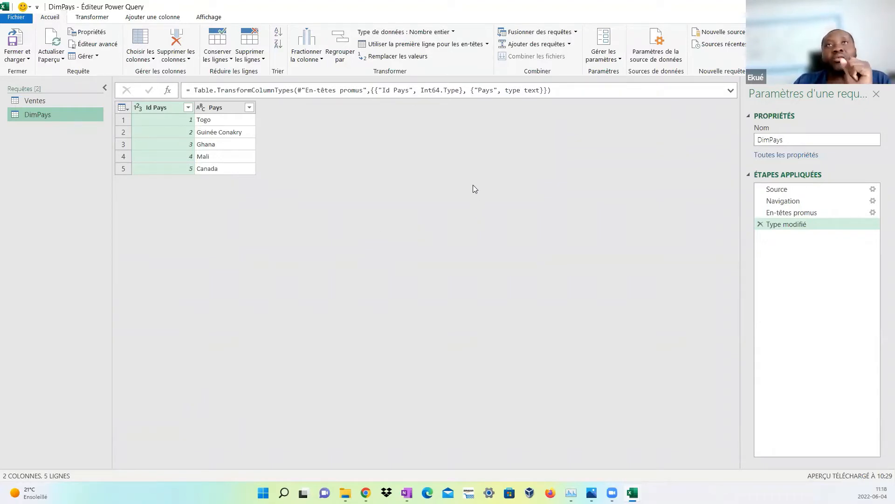
pyautogui.click(56, 101)
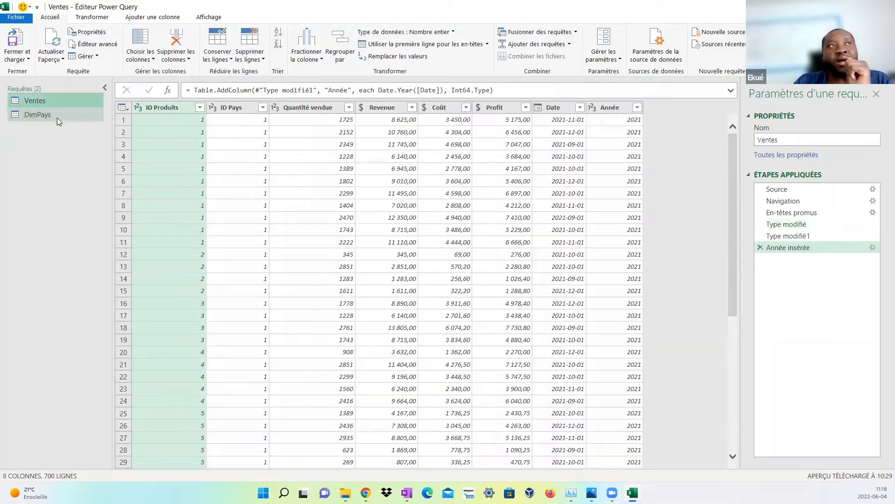
pyautogui.click(57, 117)
pyautogui.click(56, 102)
pyautogui.click(56, 114)
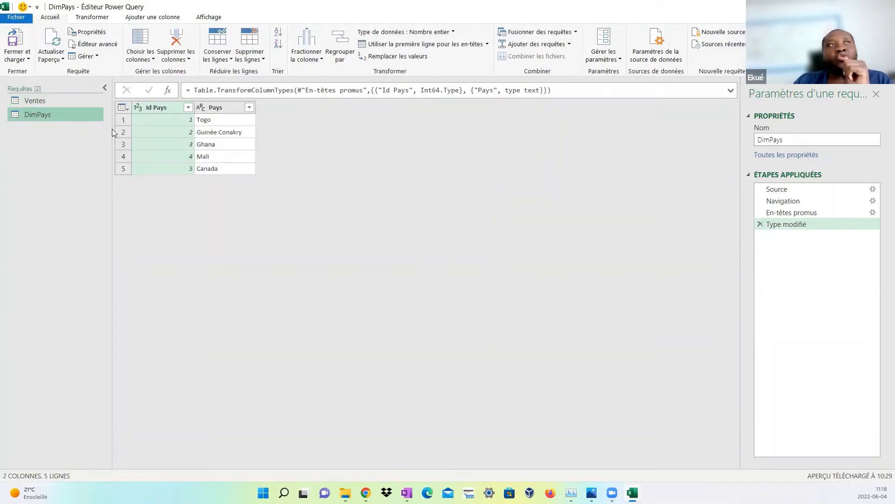
pyautogui.click(47, 101)
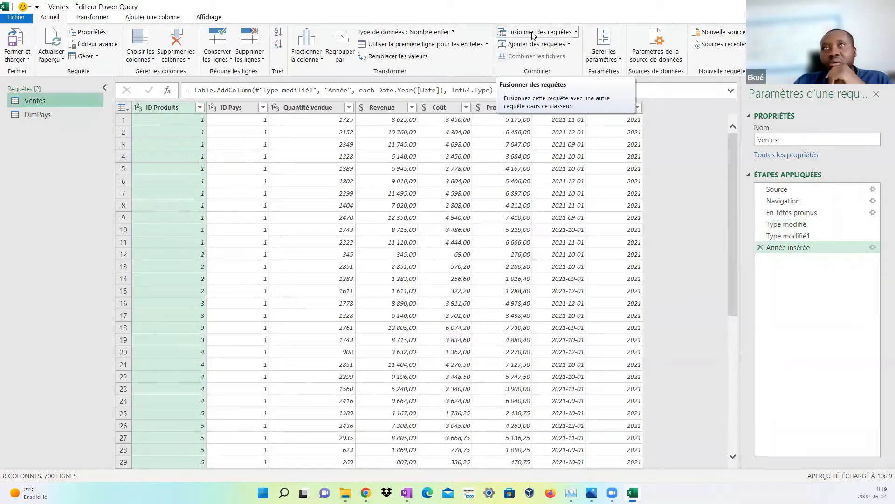
pyautogui.click(576, 32)
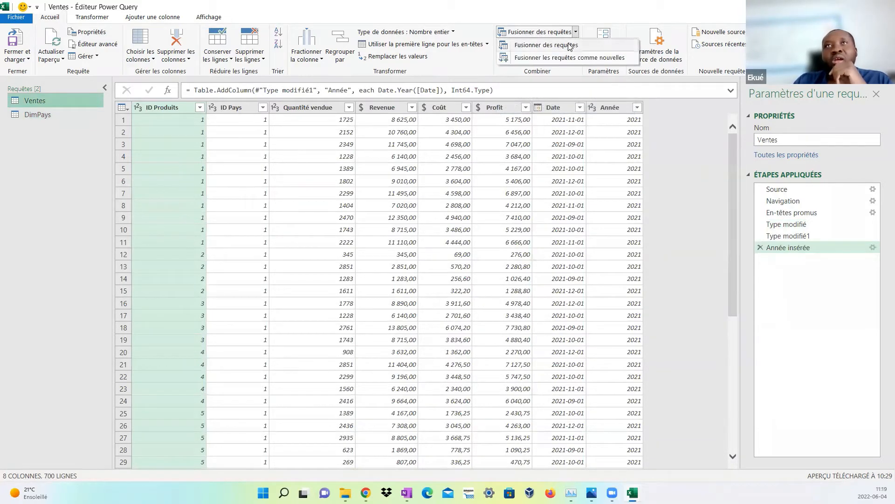
pyautogui.click(569, 45)
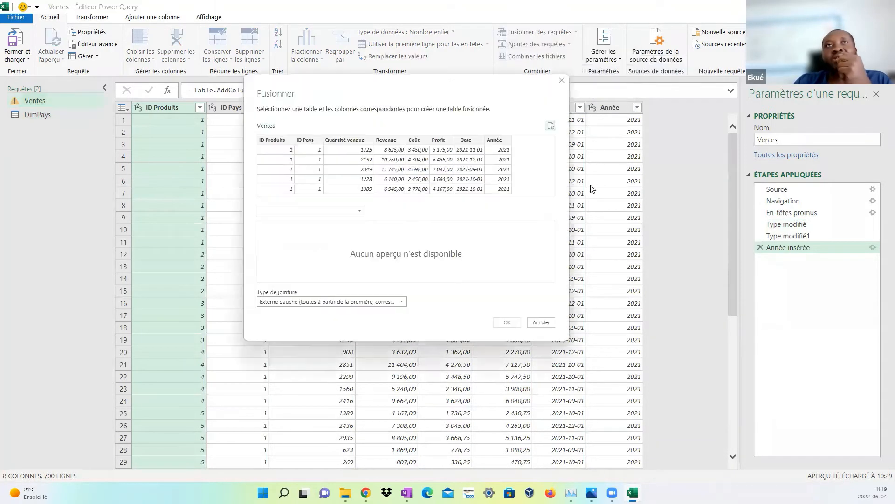
pyautogui.click(357, 212)
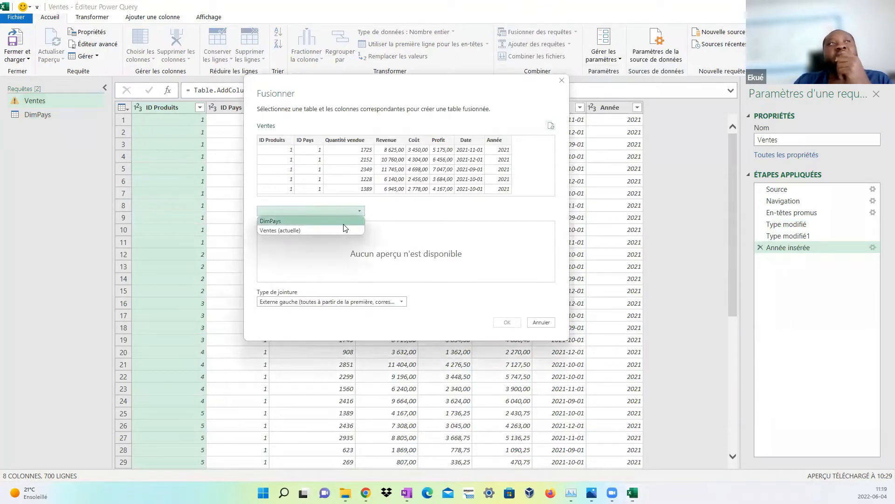
pyautogui.click(344, 222)
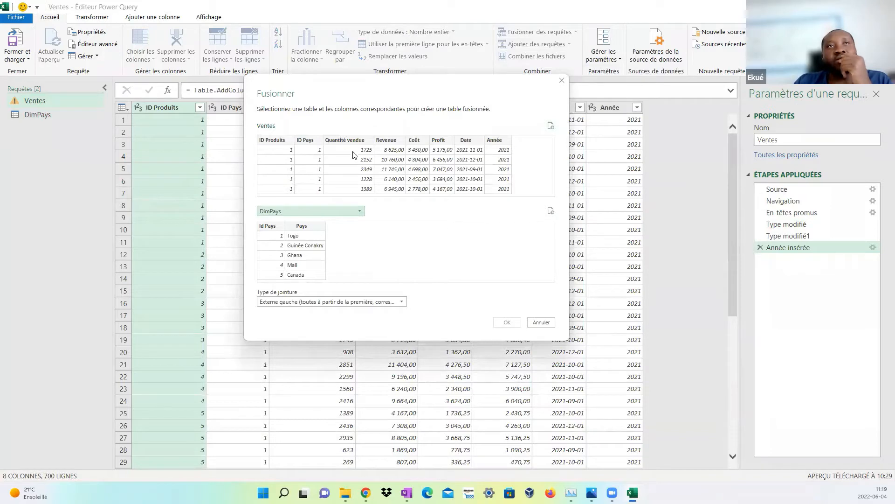
pyautogui.click(562, 80)
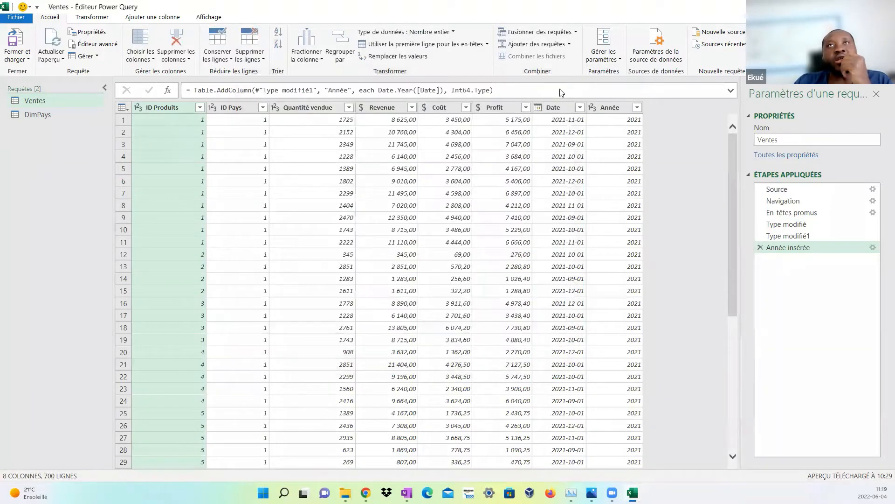
# Merge the Ventes query with DimPays, matching ID Pays to Id Pays with a left outer join.
pyautogui.click(577, 32)
pyautogui.click(532, 44)
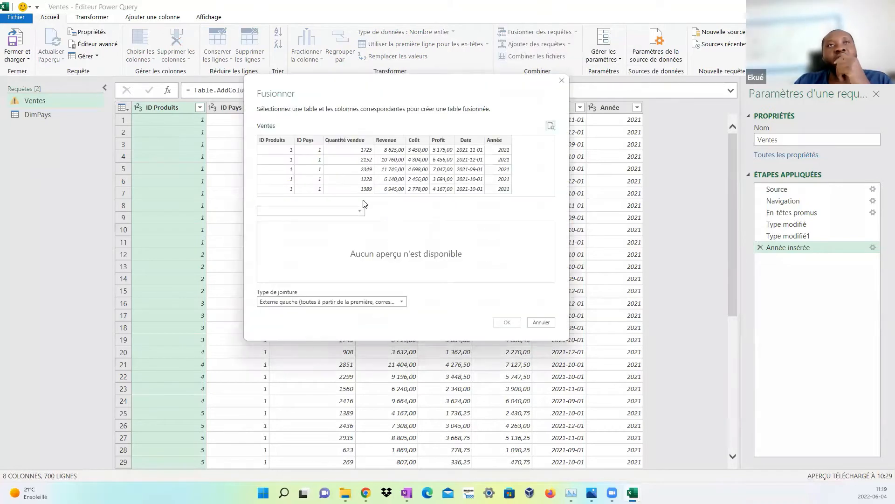
pyautogui.click(360, 211)
pyautogui.click(350, 219)
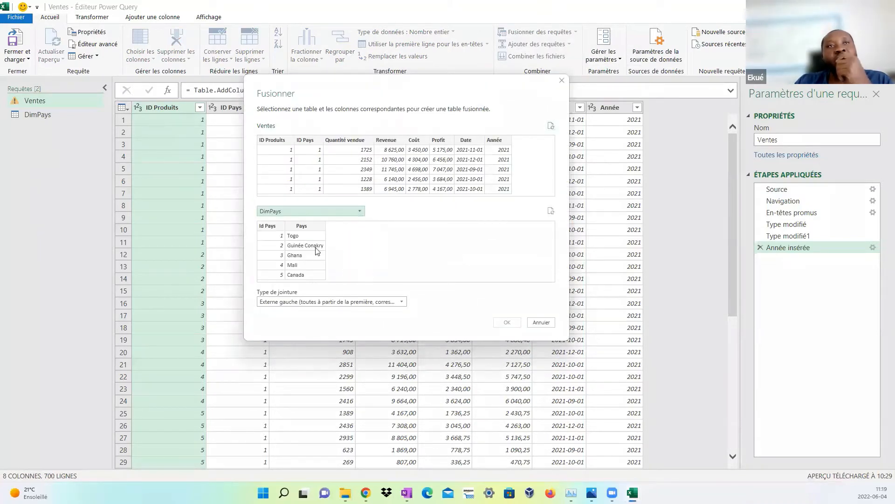
pyautogui.click(270, 226)
pyautogui.click(307, 141)
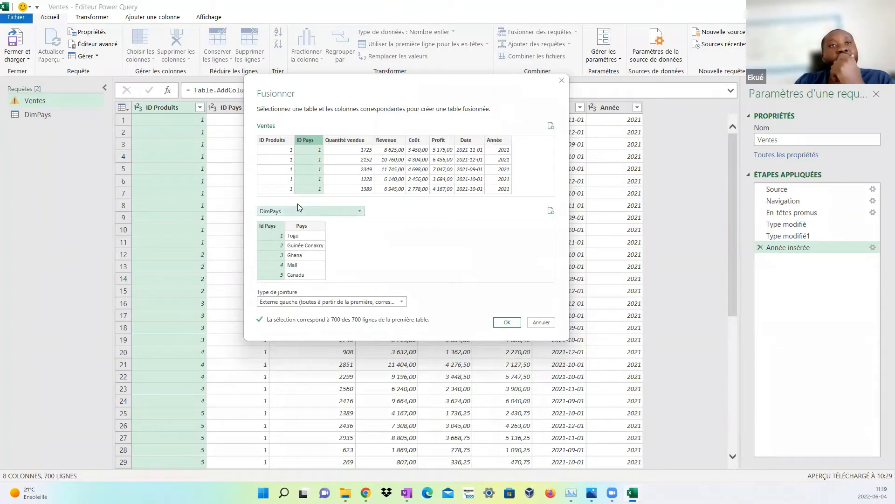
pyautogui.click(506, 323)
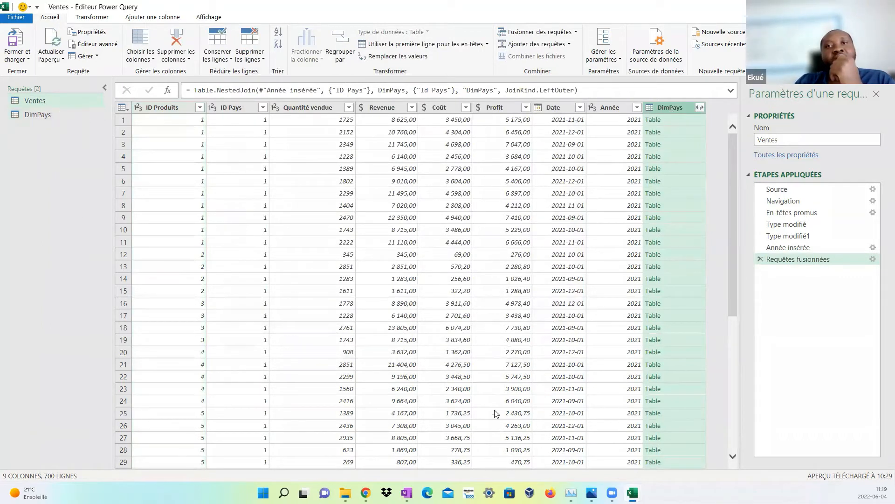
# Expand the merged DimPays column to only its Pays field, keeping the column-name prefix, and check the country values down the rows.
pyautogui.click(700, 108)
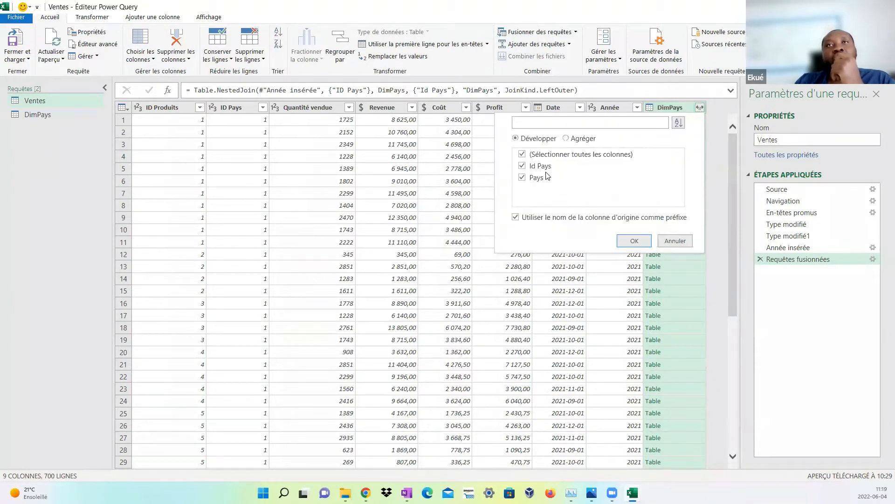
pyautogui.click(522, 166)
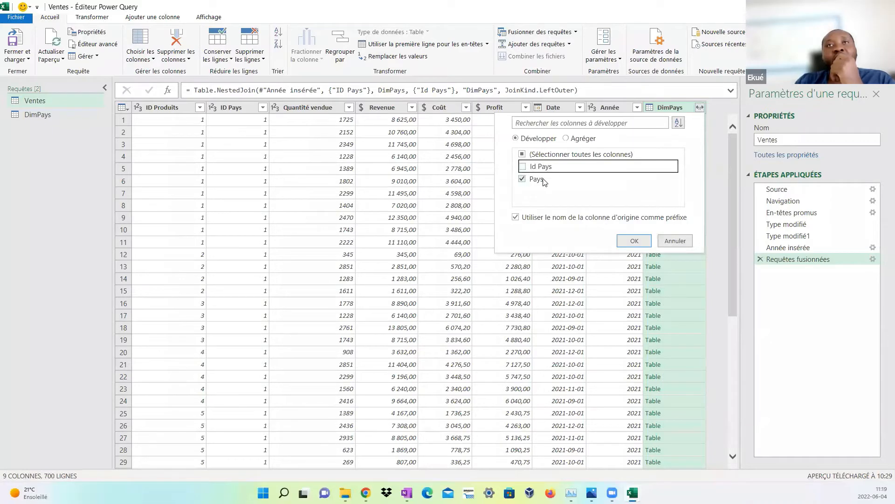
pyautogui.click(630, 242)
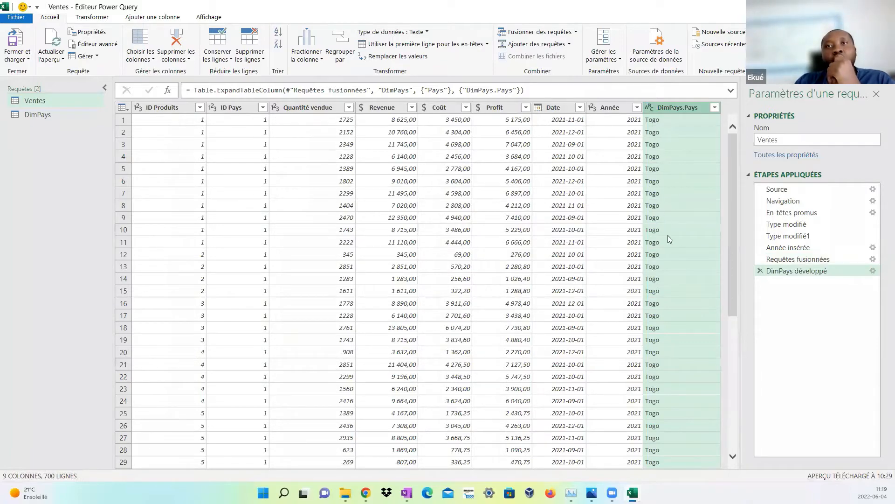
pyautogui.scroll(-20, 681, 353)
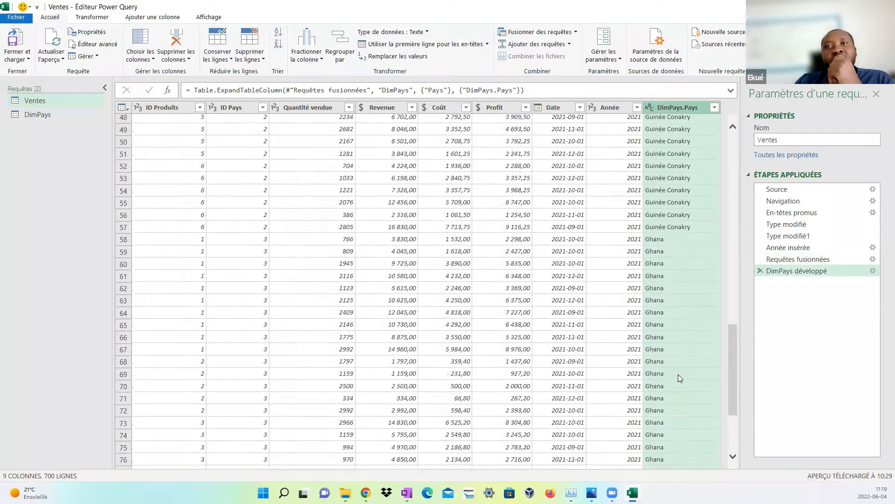
pyautogui.scroll(20, 680, 336)
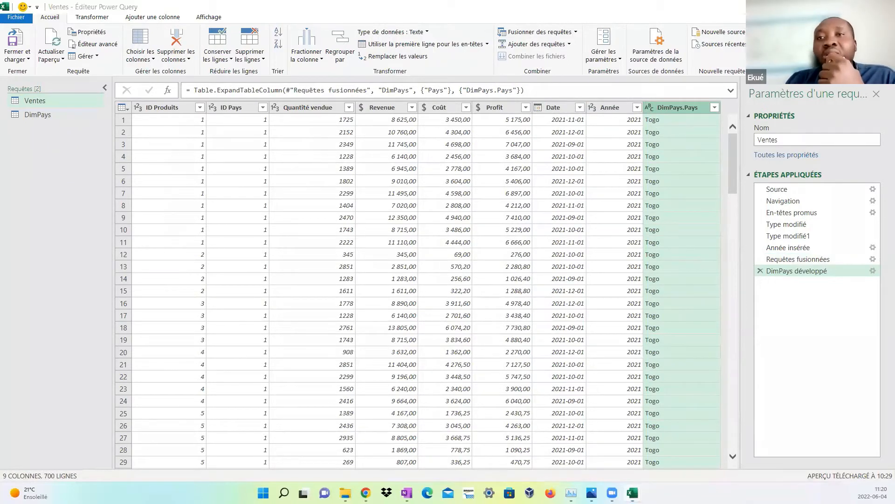
pyautogui.moveTo(633, 490)
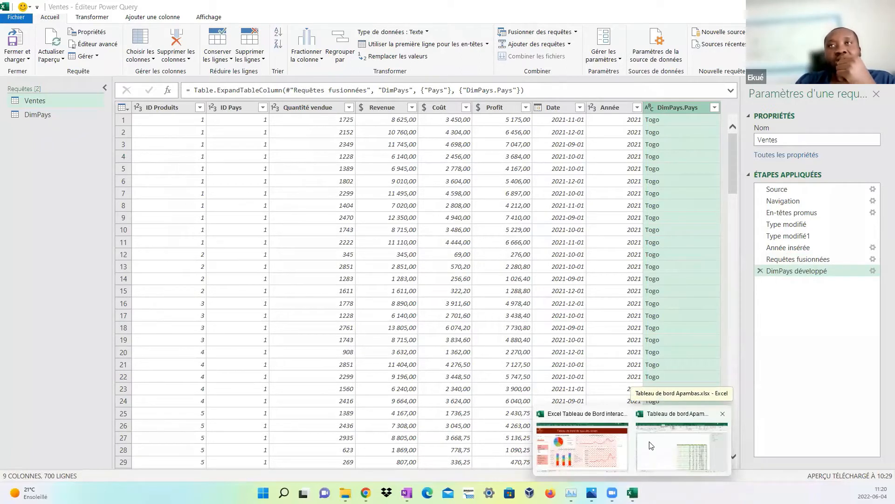
# Remove the DimPays expansion step from Ventes, review the merged column's expansion options, and leave them without applying anything.
pyautogui.click(761, 271)
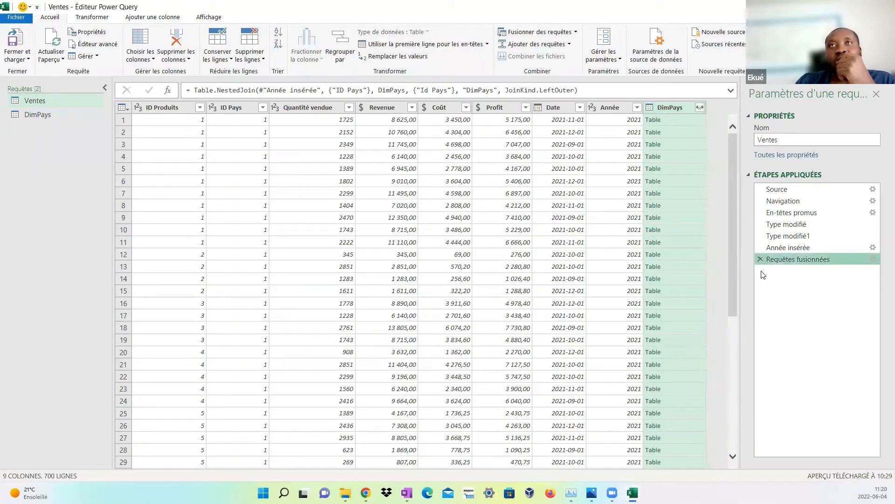
pyautogui.click(700, 108)
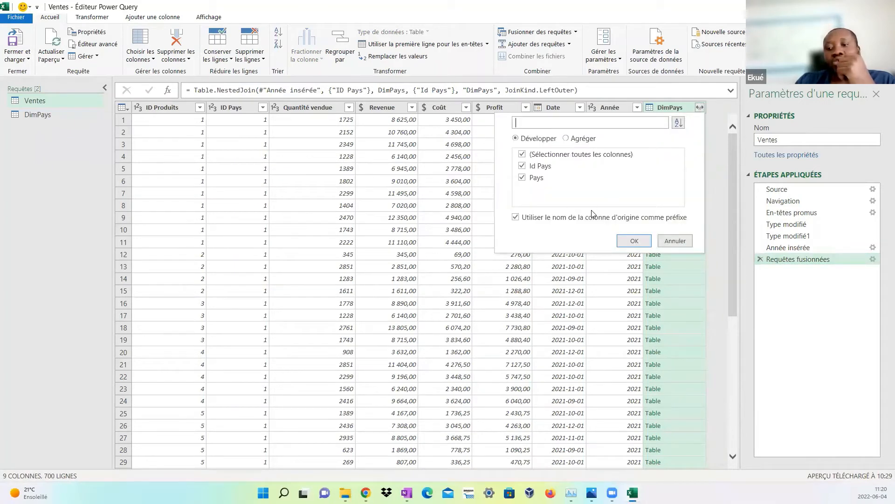
pyautogui.click(672, 243)
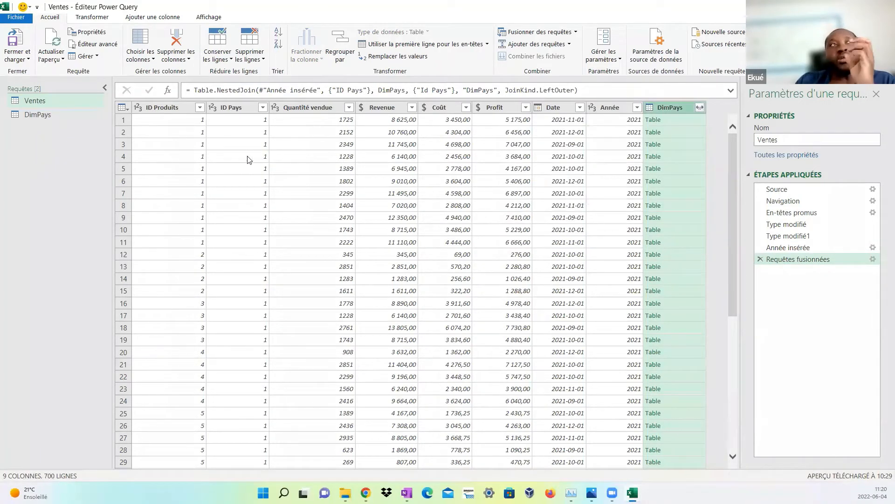
# Try to delete the DimPays query while Ventes still refers to it.
pyautogui.click(69, 116)
pyautogui.rightClick(70, 115)
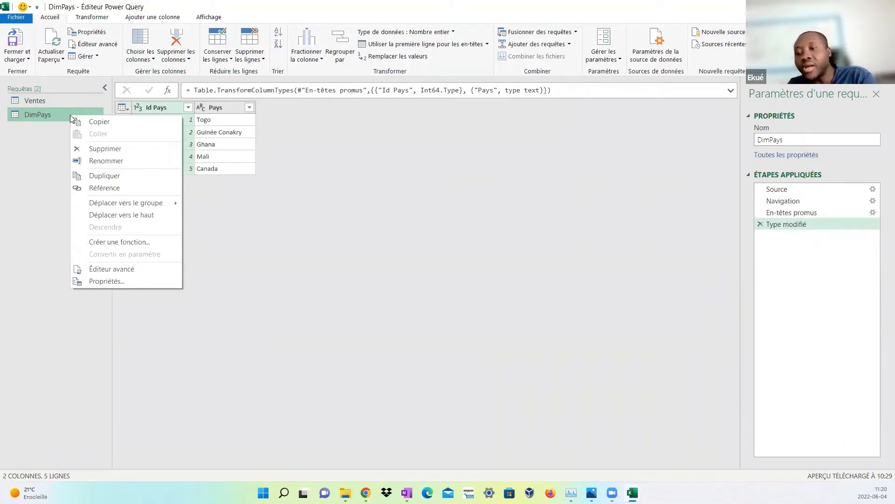
pyautogui.click(427, 157)
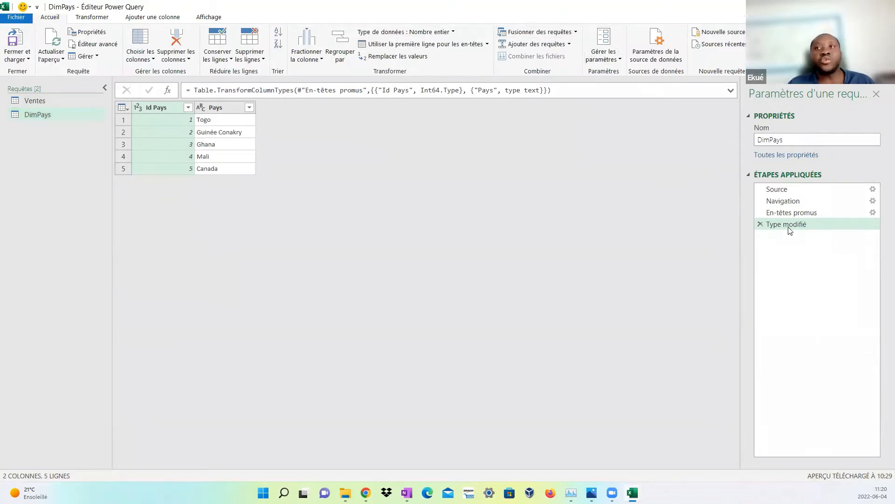
pyautogui.rightClick(60, 114)
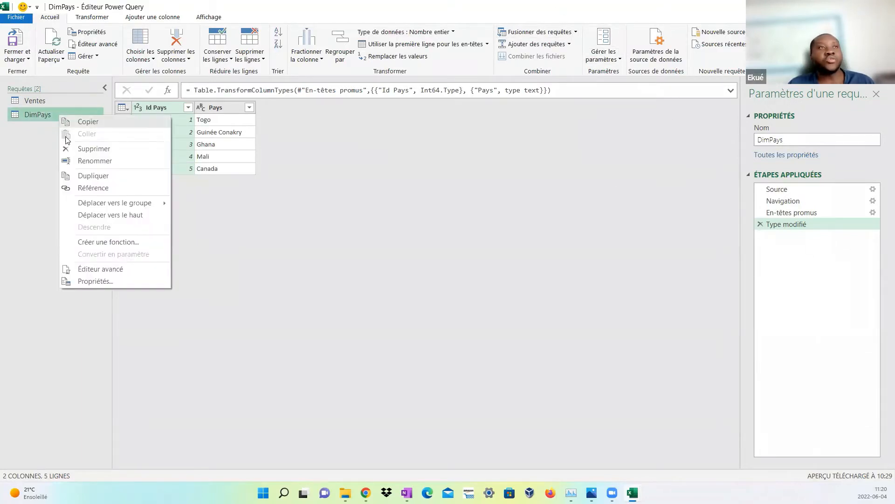
pyautogui.click(89, 149)
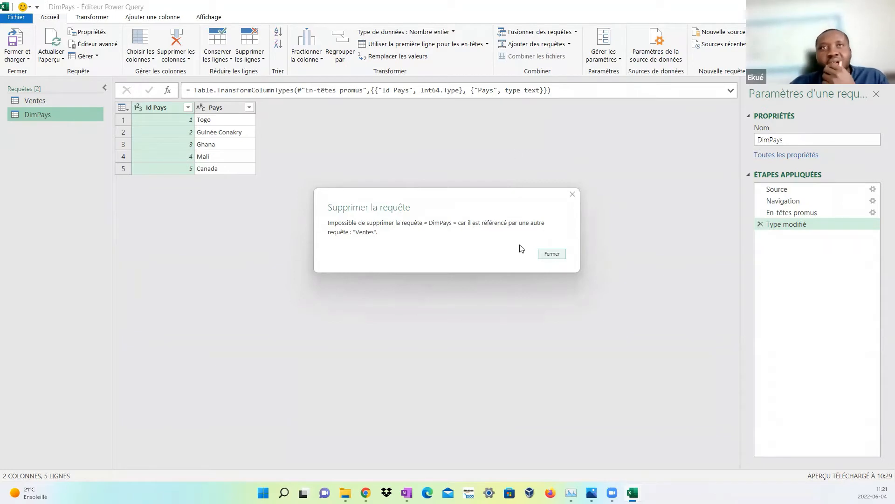
pyautogui.click(574, 194)
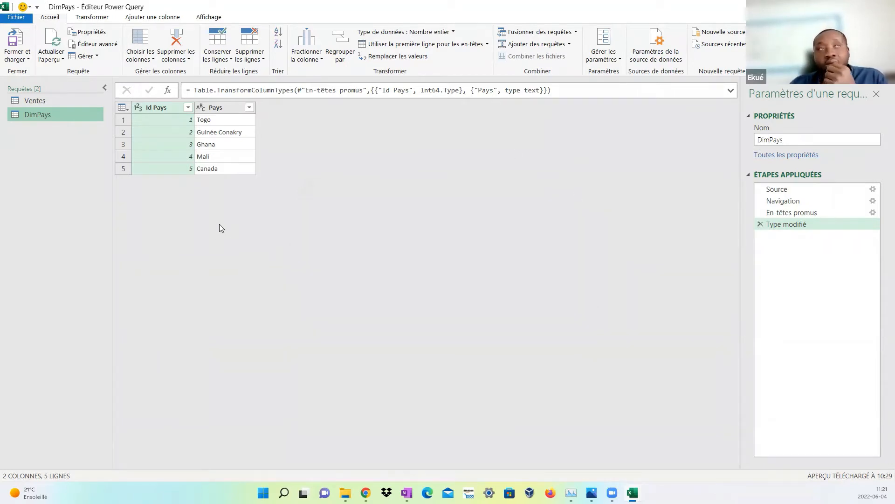
pyautogui.rightClick(54, 116)
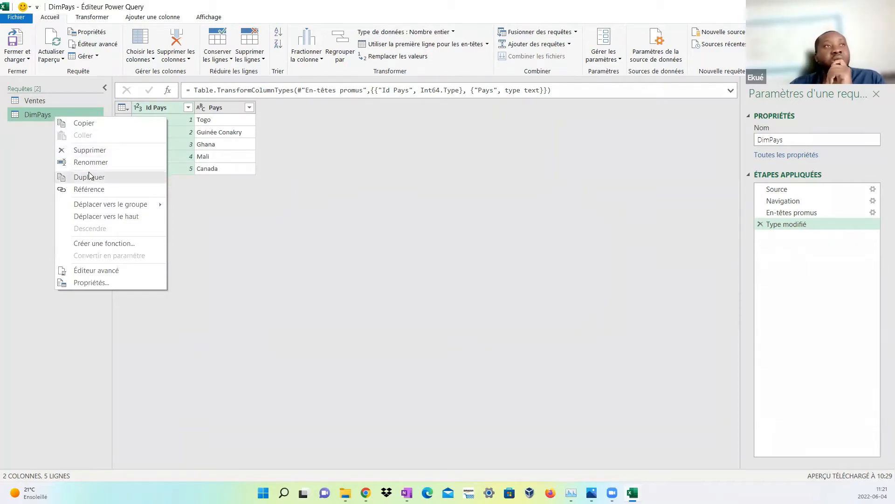
pyautogui.click(105, 150)
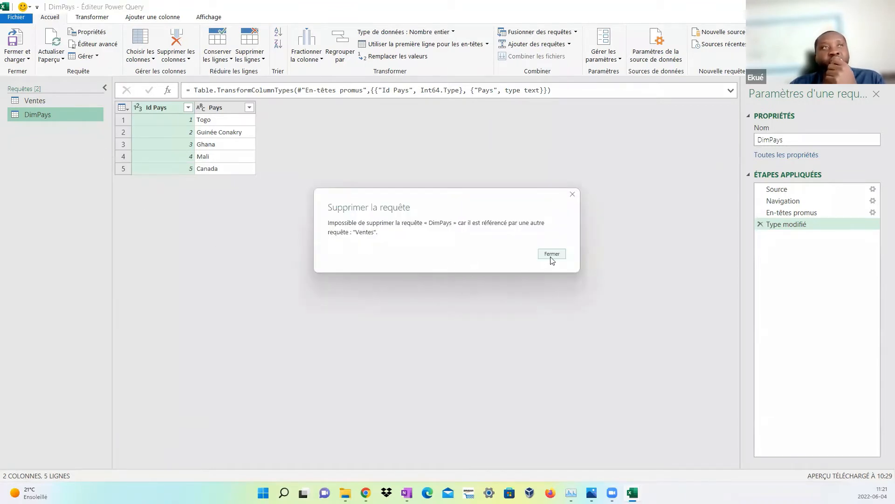
pyautogui.click(552, 255)
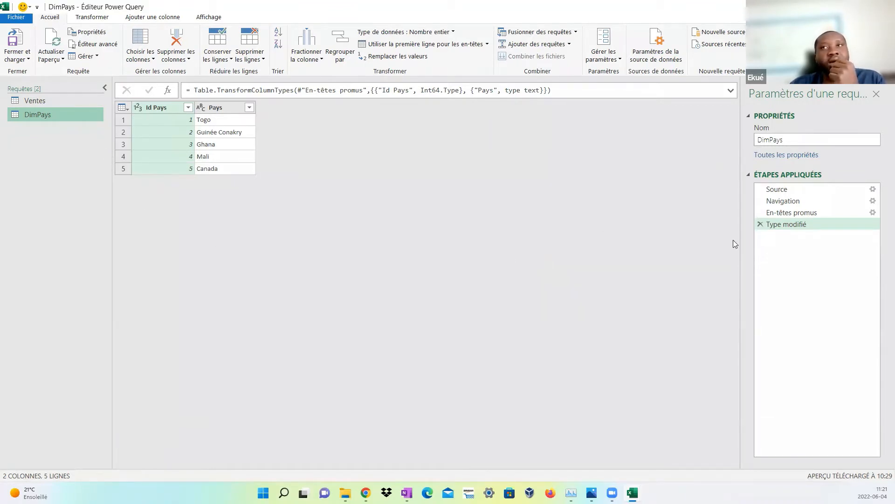
# Remove the merge step from the Ventes query and delete the DimPays query.
pyautogui.click(46, 100)
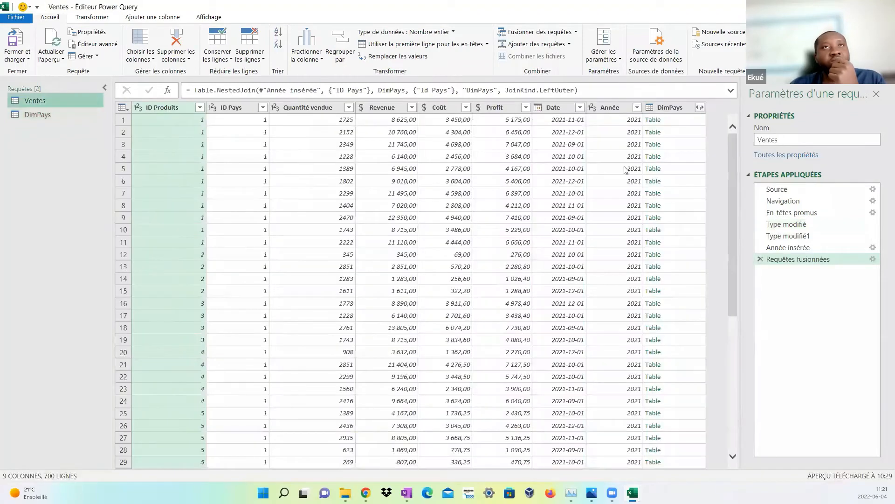
pyautogui.click(761, 260)
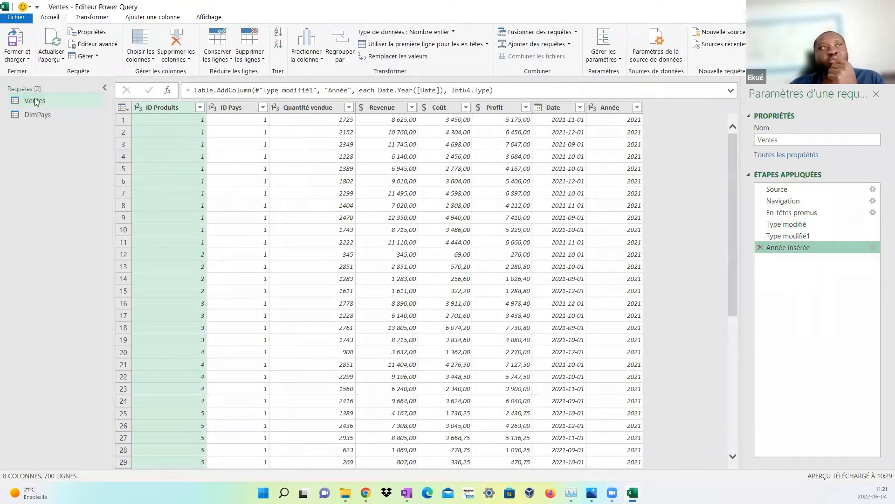
pyautogui.click(38, 116)
pyautogui.rightClick(40, 116)
pyautogui.click(66, 150)
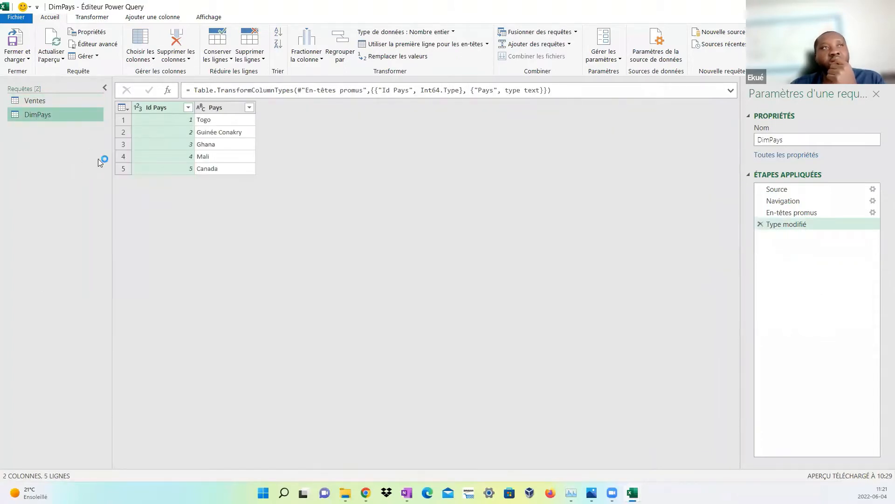
pyautogui.click(463, 251)
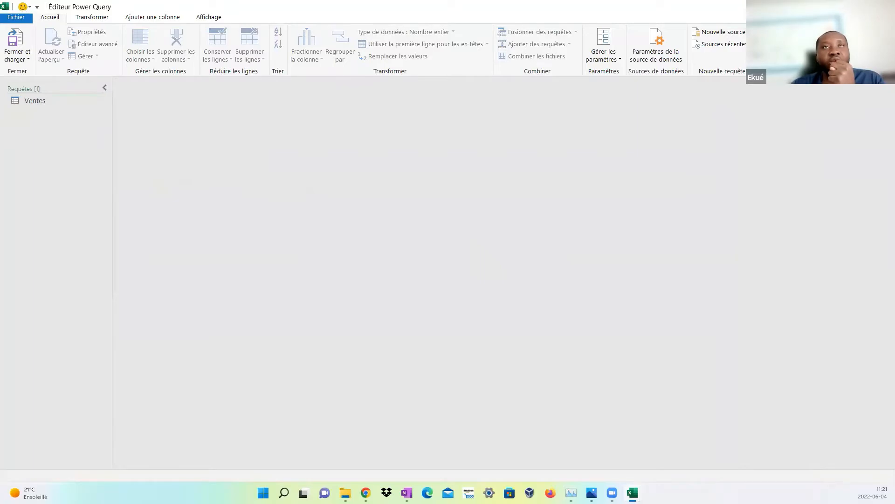
# Close the Power Query editor and open the workbook's data model in the Power Pivot window.
pyautogui.click(884, 7)
pyautogui.click(357, 196)
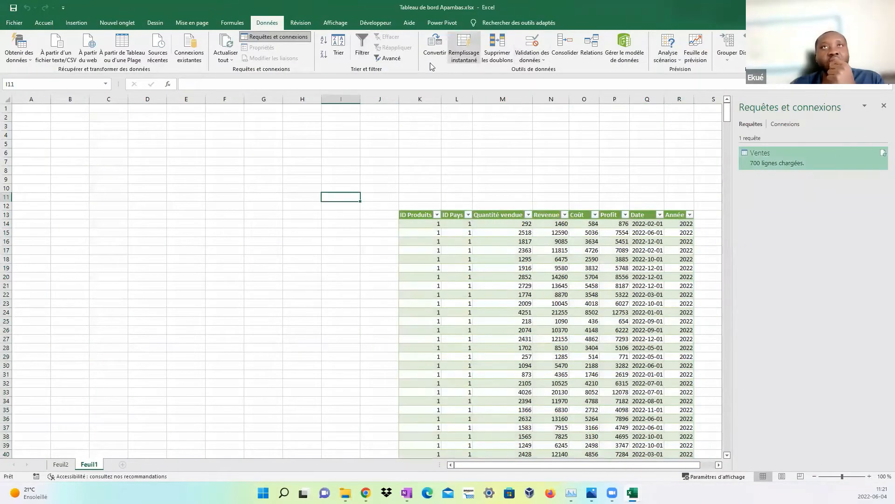
pyautogui.click(441, 23)
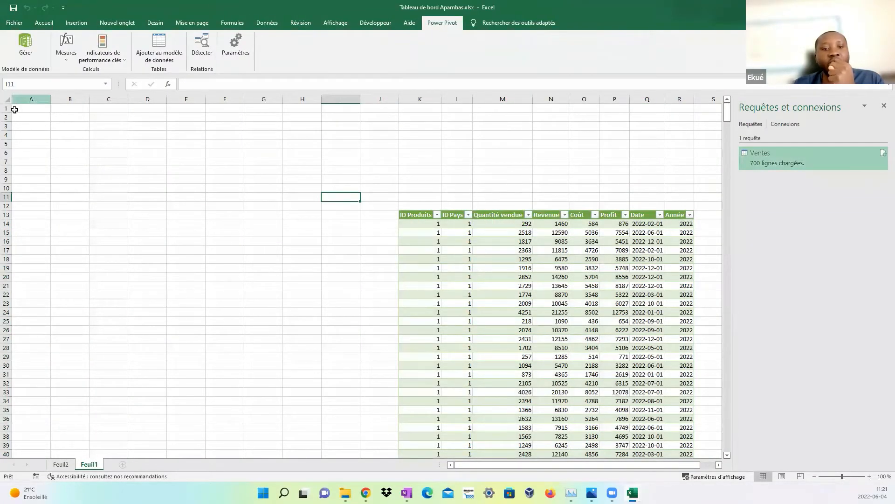
pyautogui.click(24, 45)
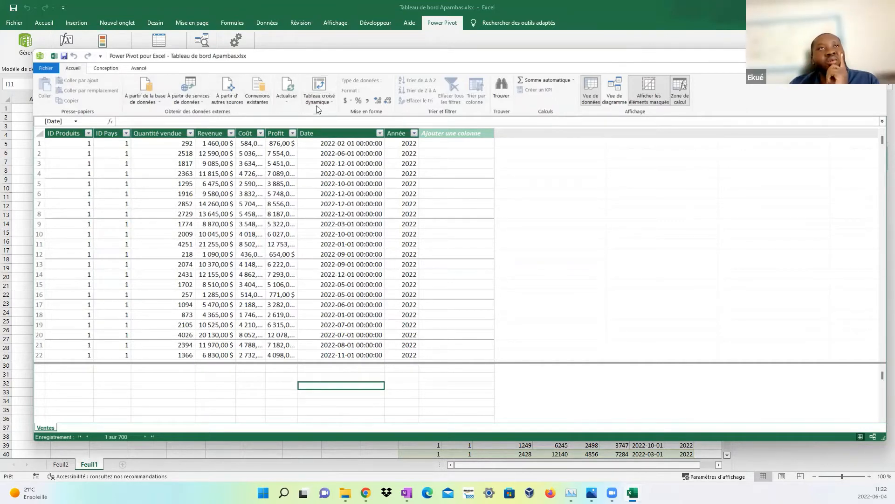
# Start a table import into the data model from other sources, with an Excel file as the source type.
pyautogui.click(229, 99)
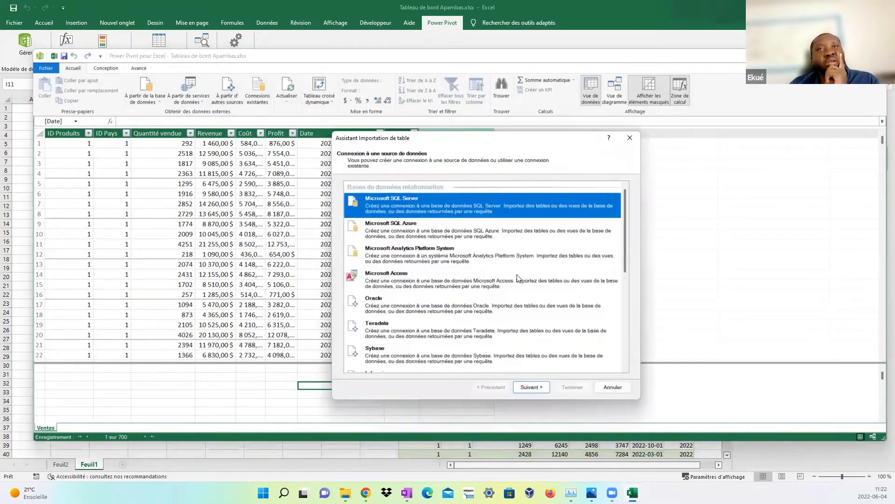
pyautogui.scroll(-10, 513, 280)
pyautogui.click(432, 325)
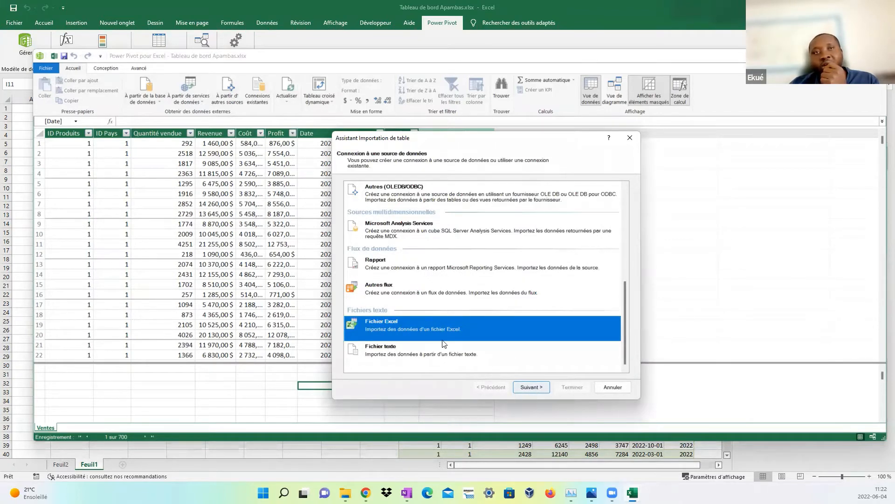
pyautogui.click(528, 388)
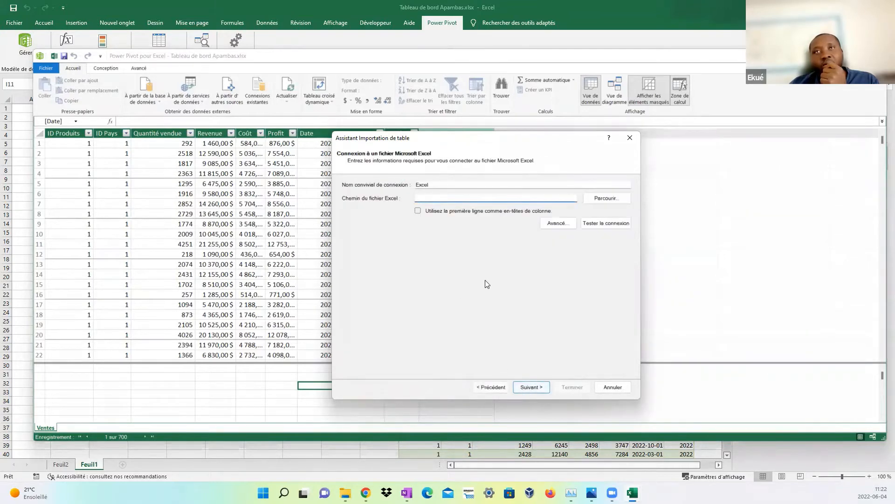
pyautogui.click(490, 387)
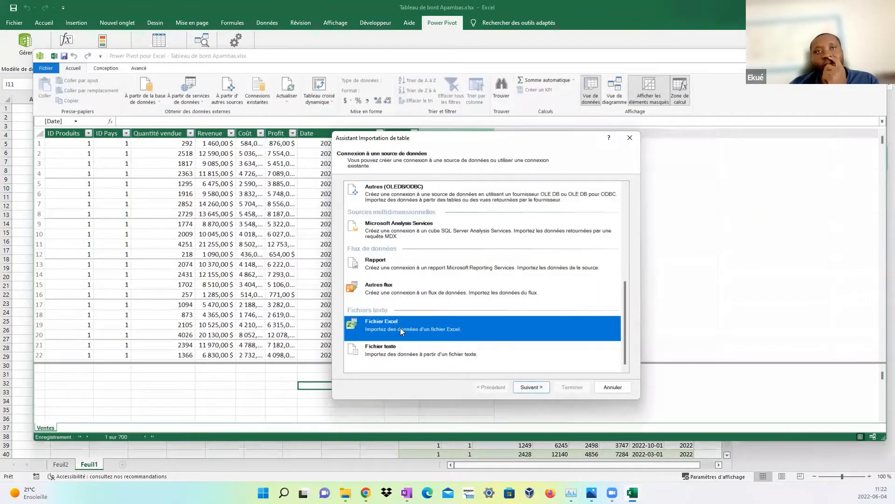
pyautogui.click(539, 389)
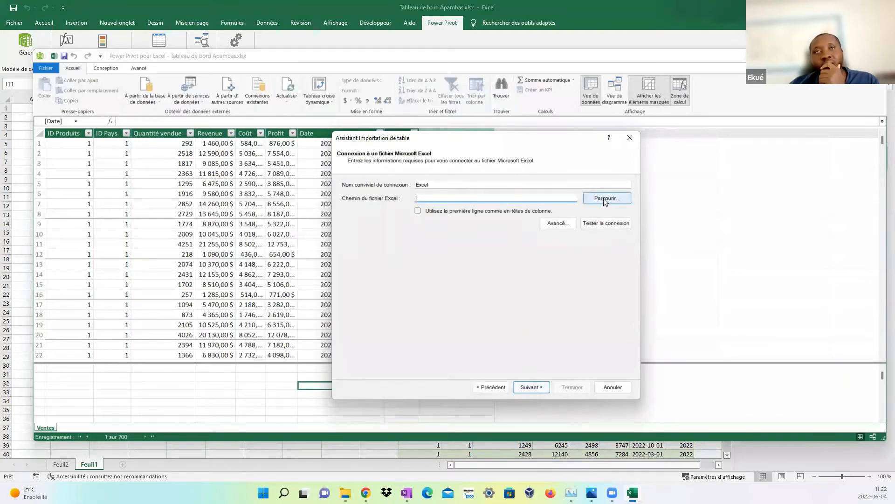
# Connect the import to Data_SOURCE.xlsx, using the first row as column headers, and proceed to the table selection.
pyautogui.click(418, 211)
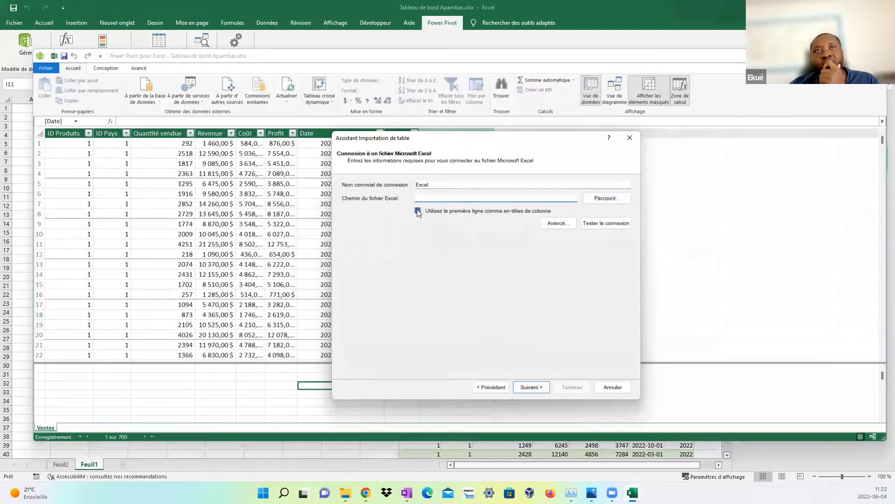
pyautogui.click(605, 203)
pyautogui.click(519, 222)
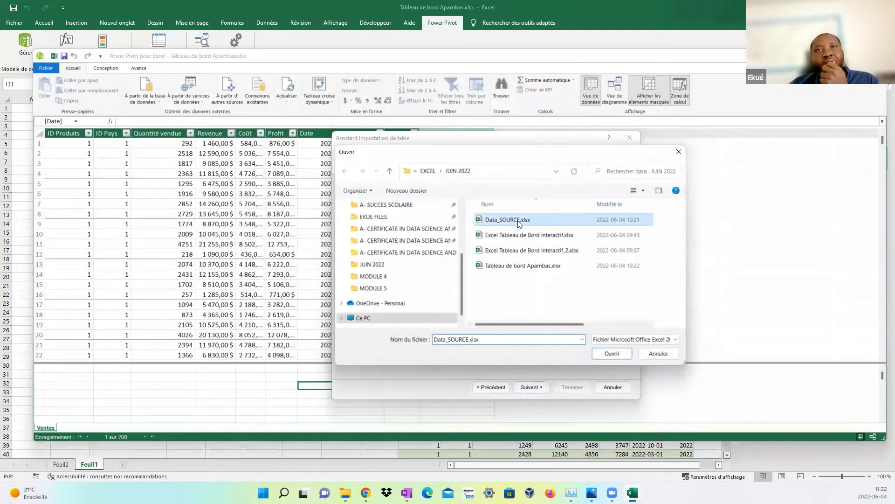
pyautogui.click(612, 354)
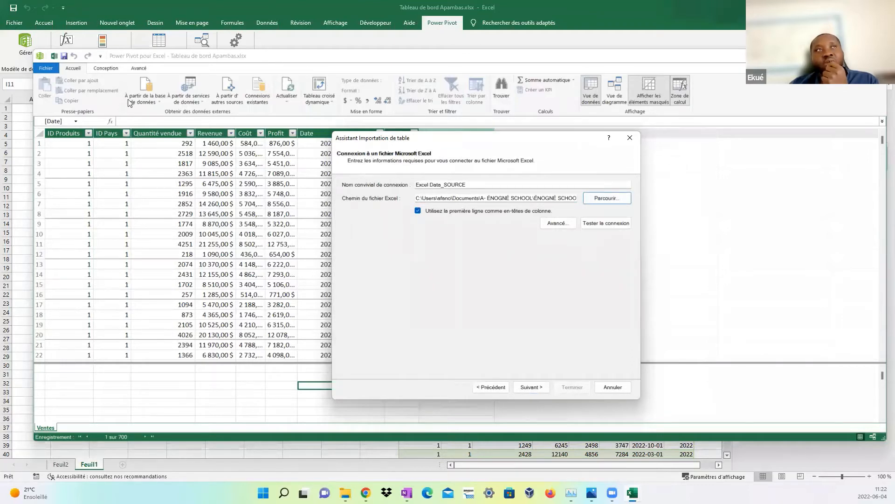
pyautogui.click(536, 387)
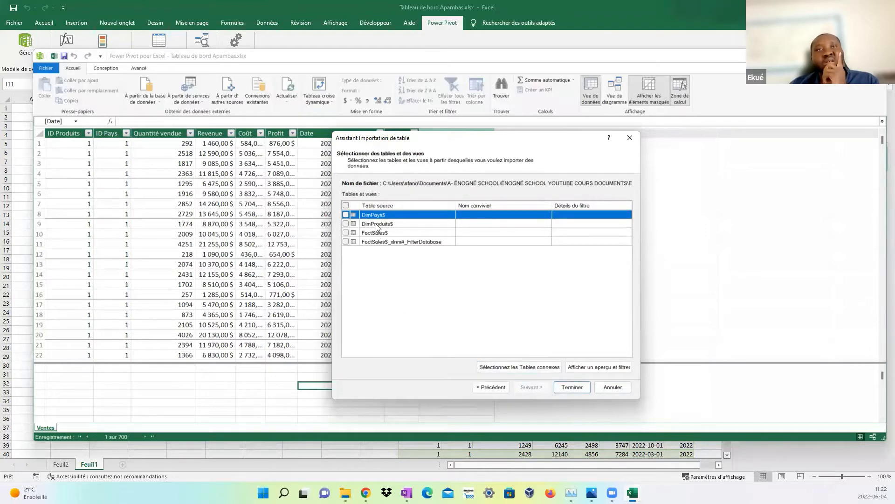
# Import the DimPays$ and DimProduits$ source tables into the data model and close the import wizard.
pyautogui.click(346, 223)
pyautogui.click(346, 214)
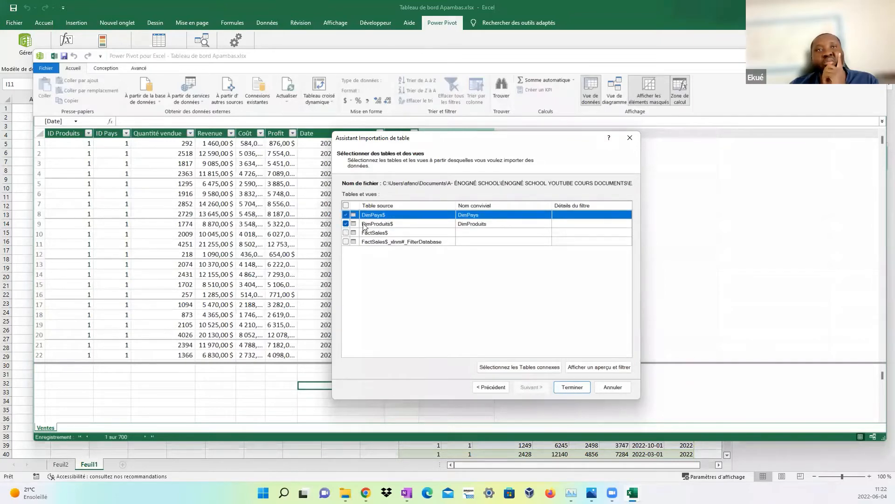
pyautogui.click(571, 387)
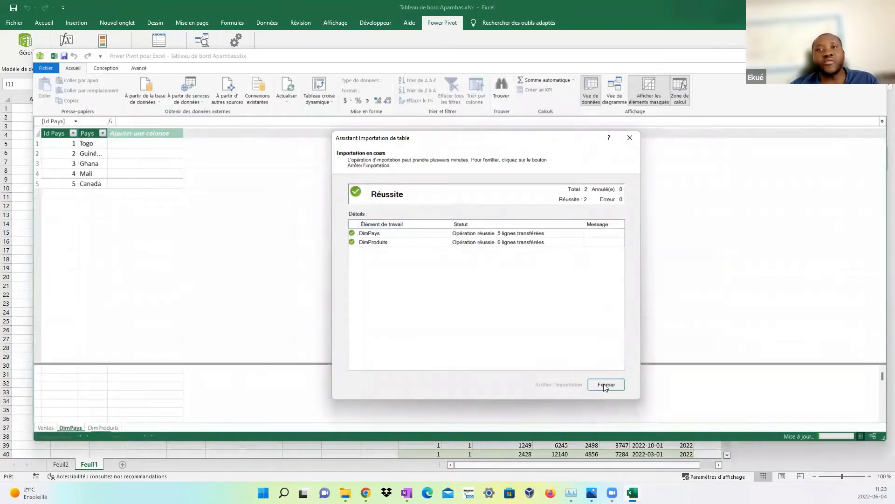
pyautogui.click(606, 385)
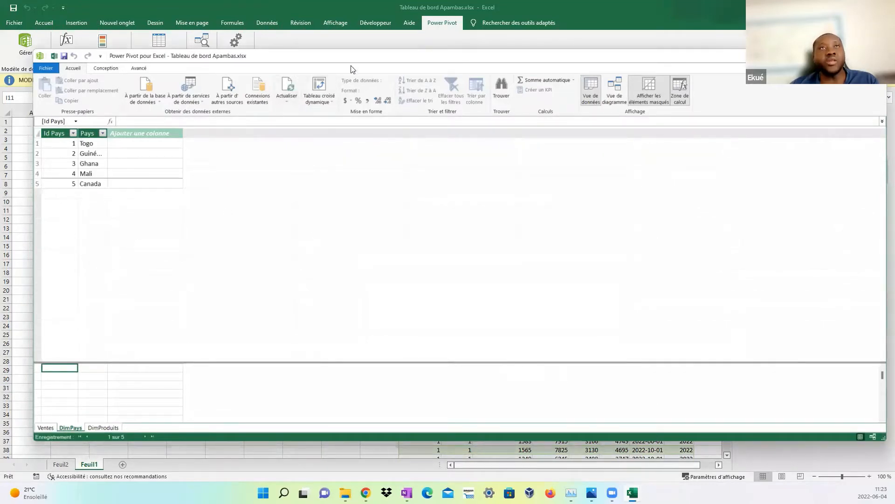
# Maximize the Power Pivot window and look through the DimProduits, DimPays and Ventes tables.
pyautogui.moveTo(363, 59); pyautogui.dragTo(327, 1)
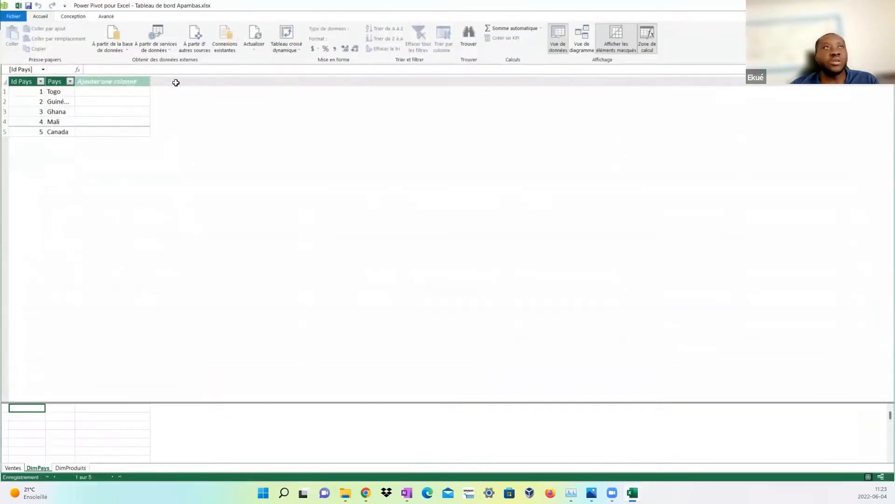
pyautogui.click(67, 468)
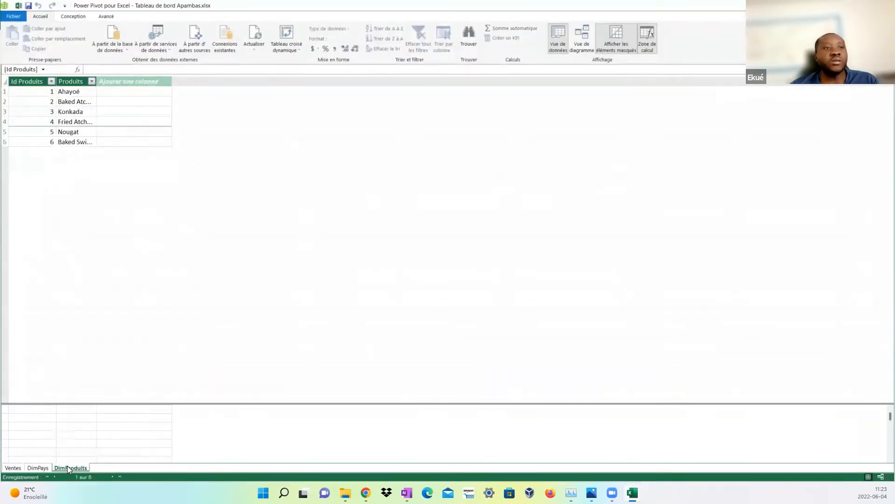
pyautogui.click(43, 468)
pyautogui.click(13, 468)
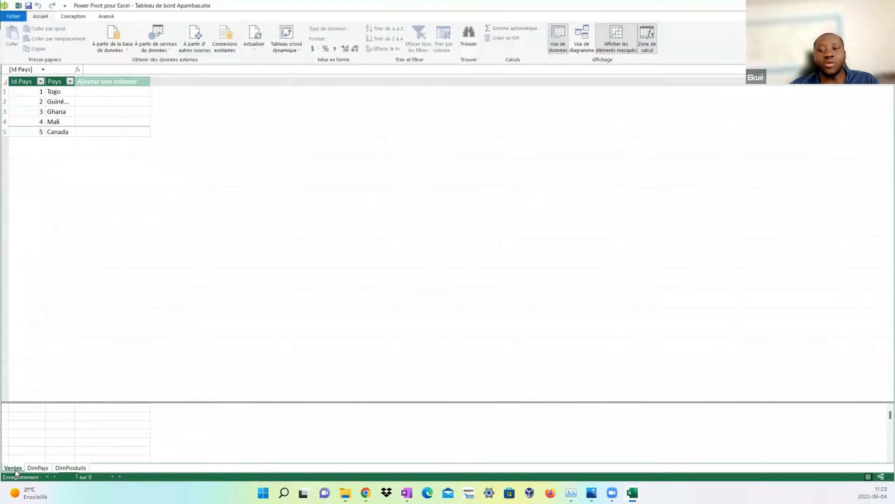
pyautogui.click(38, 468)
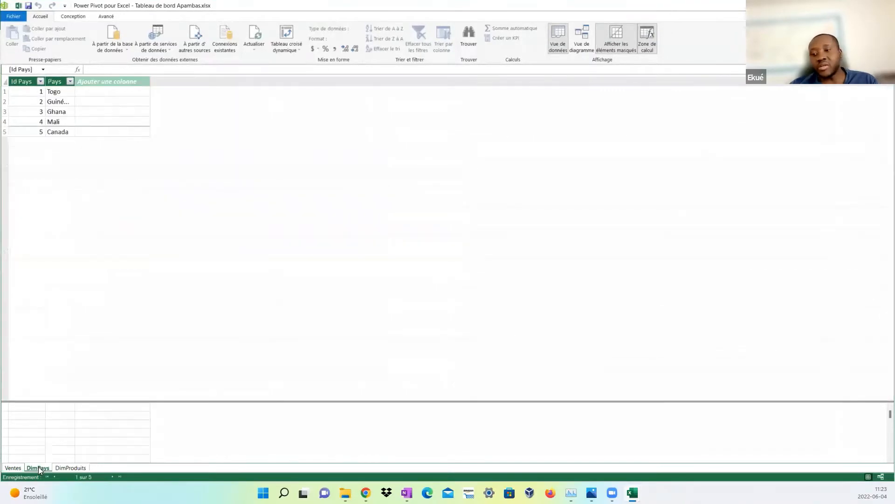
pyautogui.click(57, 467)
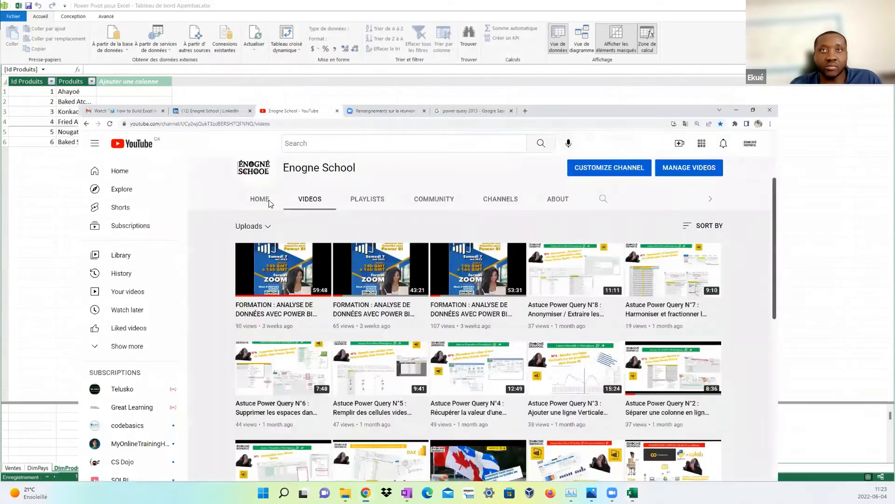
# View the Enogne School YouTube channel's videos full screen in the browser and return to the Power Pivot window.
pyautogui.moveTo(270, 201); pyautogui.dragTo(732, 3)
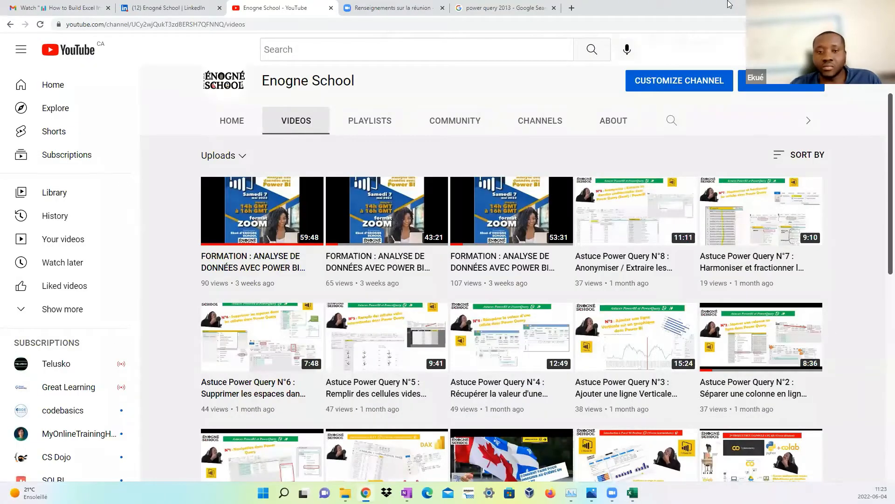
pyautogui.click(829, 5)
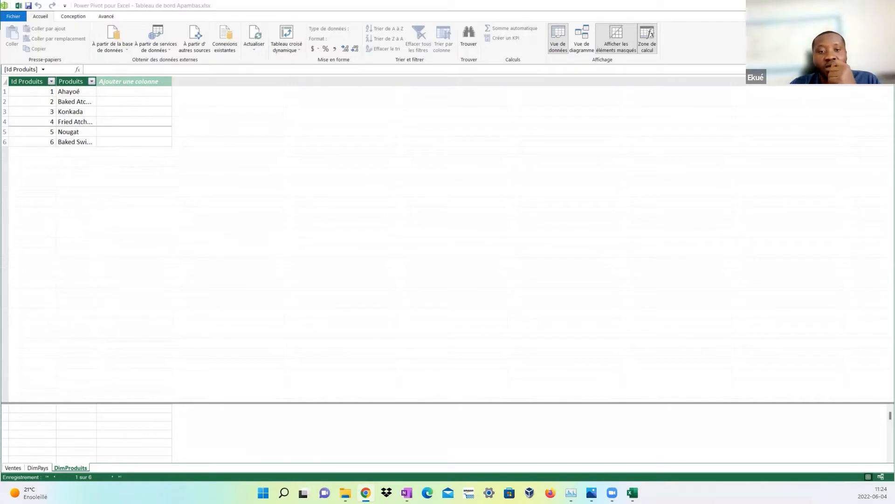
pyautogui.click(334, 162)
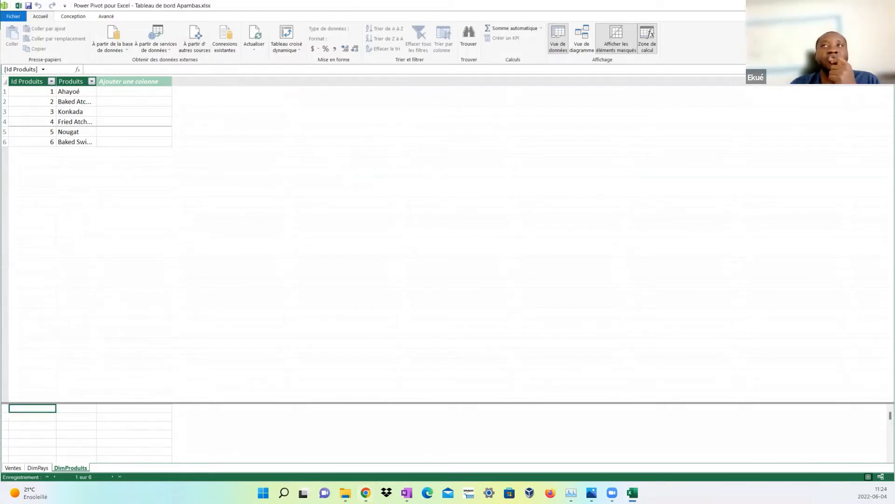
# Switch between the Excel workbook and its data model, and view the DimPays and Ventes tables in Power Pivot.
pyautogui.click(841, 5)
pyautogui.click(275, 23)
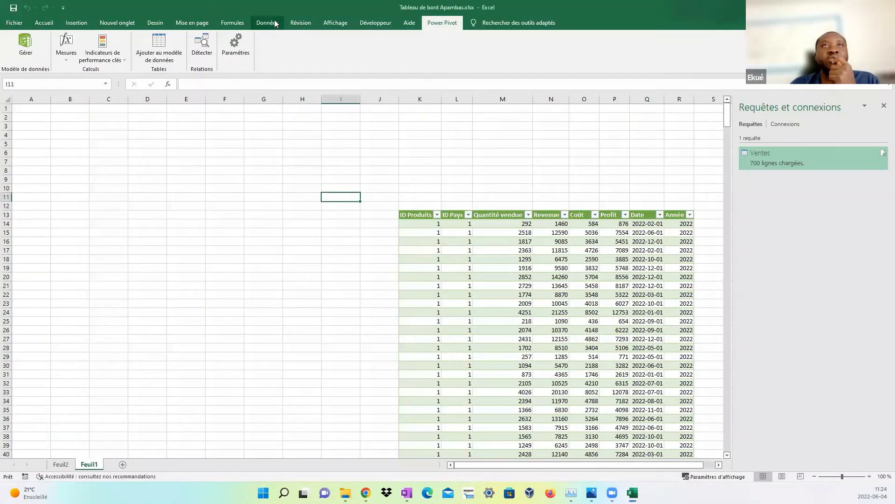
pyautogui.click(623, 47)
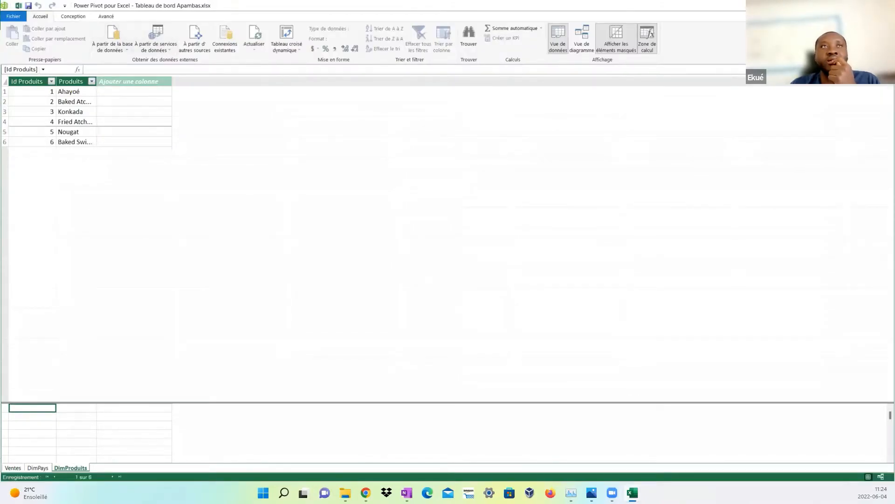
pyautogui.click(884, 6)
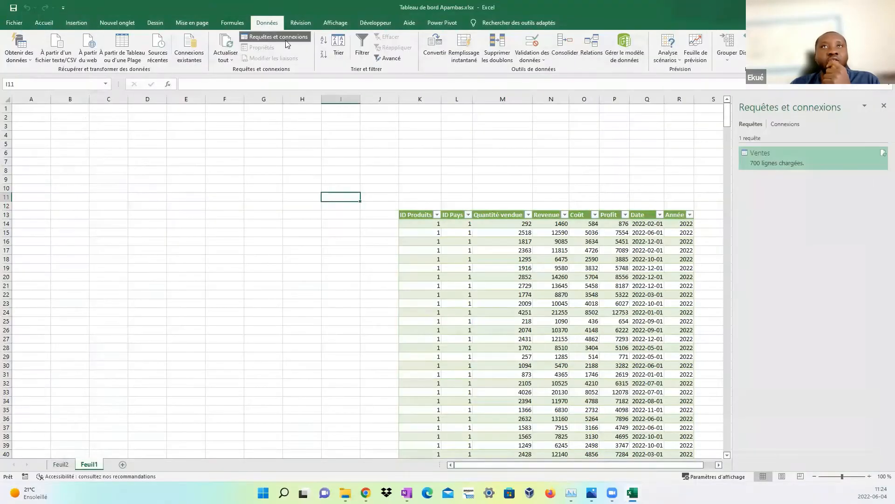
pyautogui.click(625, 52)
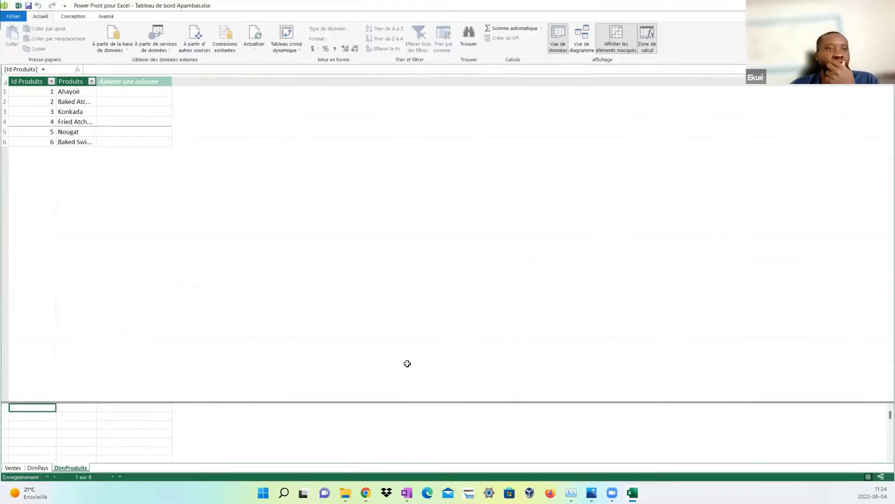
pyautogui.click(40, 468)
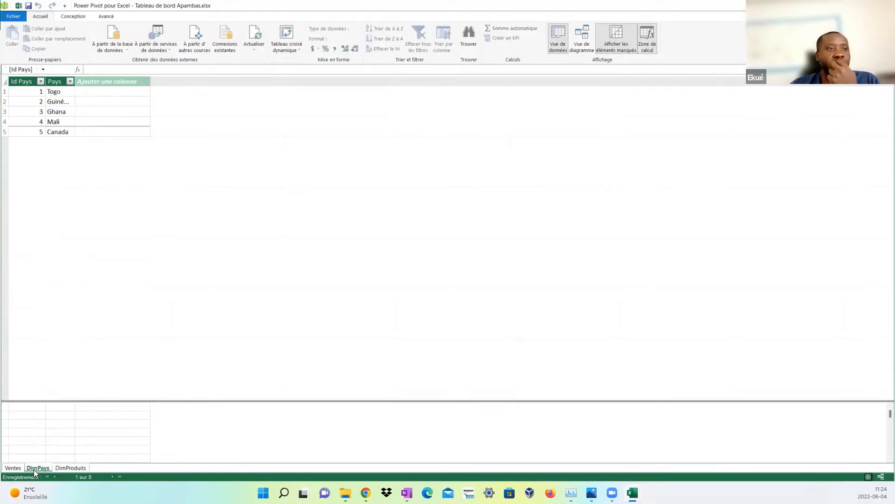
pyautogui.click(17, 468)
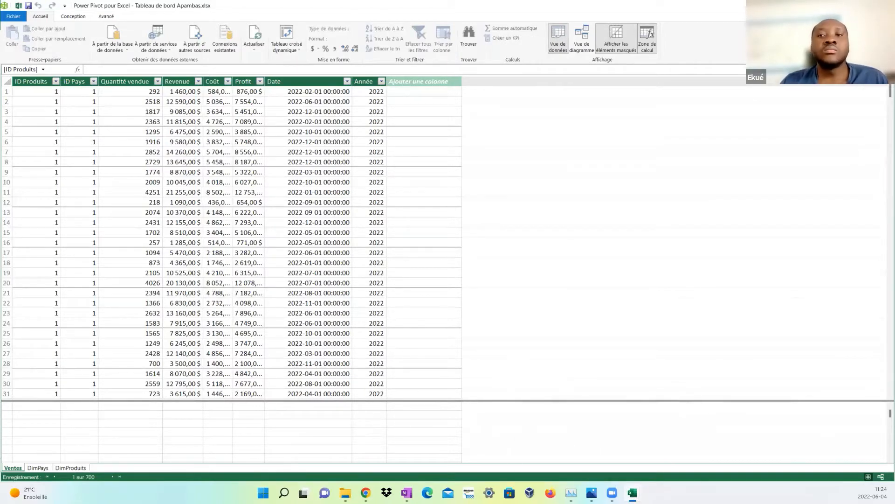
# Switch back to the Excel workbook and search its commands for "power pivot".
pyautogui.moveTo(632, 493)
pyautogui.click(621, 452)
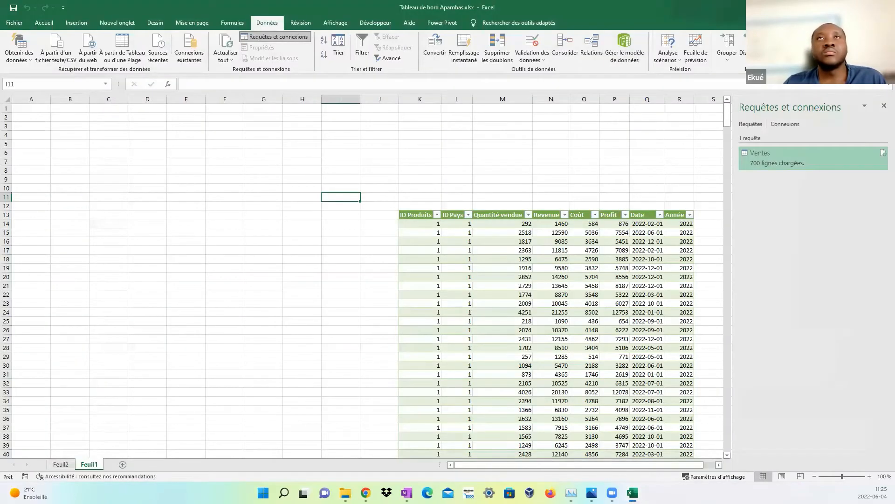
pyautogui.click(504, 20)
pyautogui.write('piv')
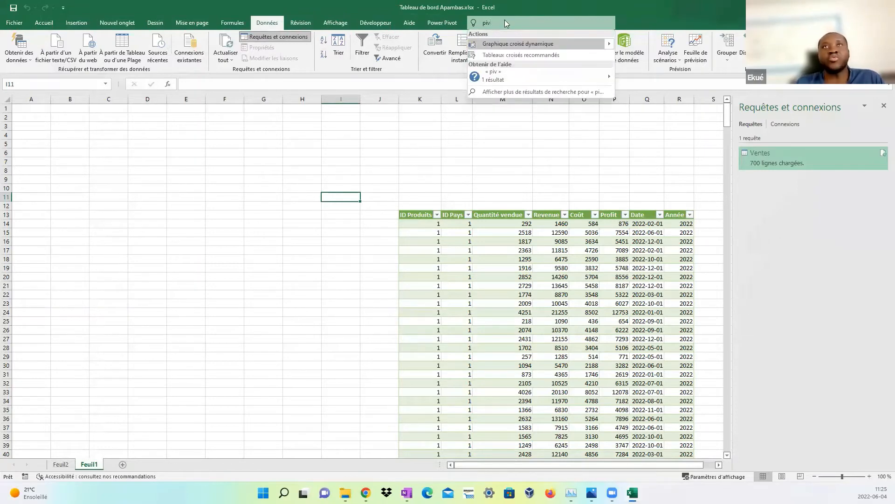
pyautogui.write('o')
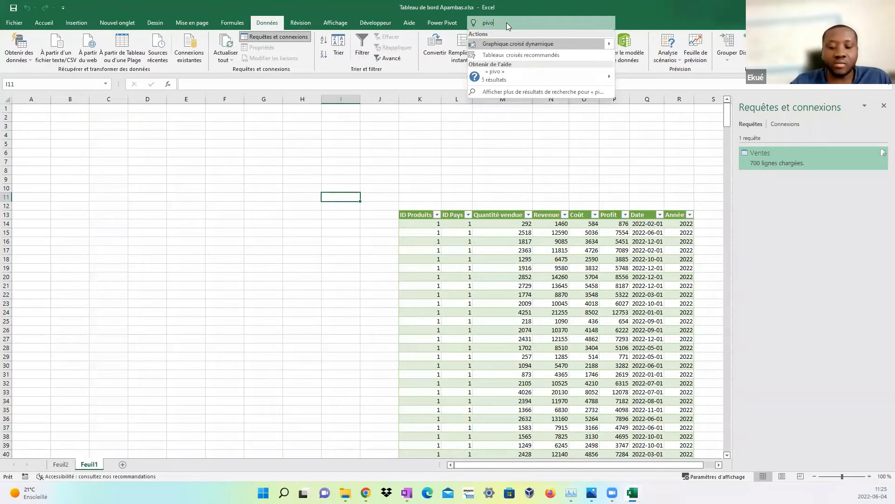
pyautogui.press('BackSpace')
pyautogui.press('BackSpace')
pyautogui.press('BackSpace')
pyautogui.write('ower')
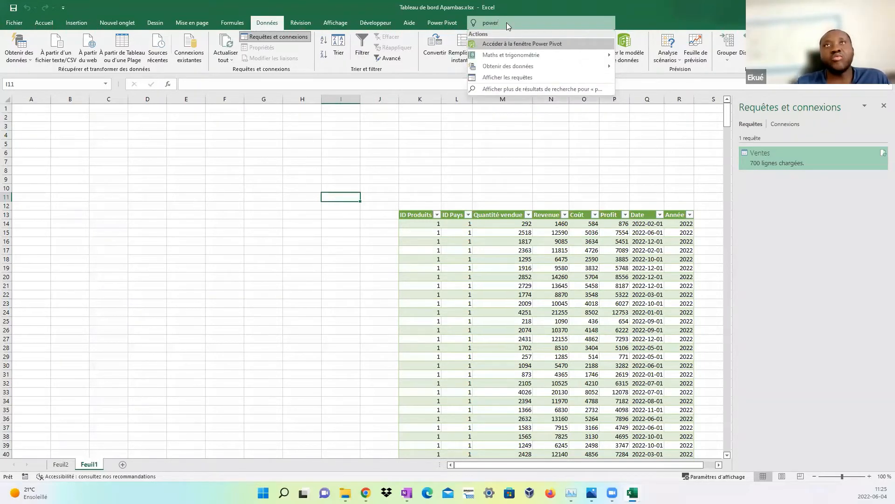
pyautogui.write(' pi')
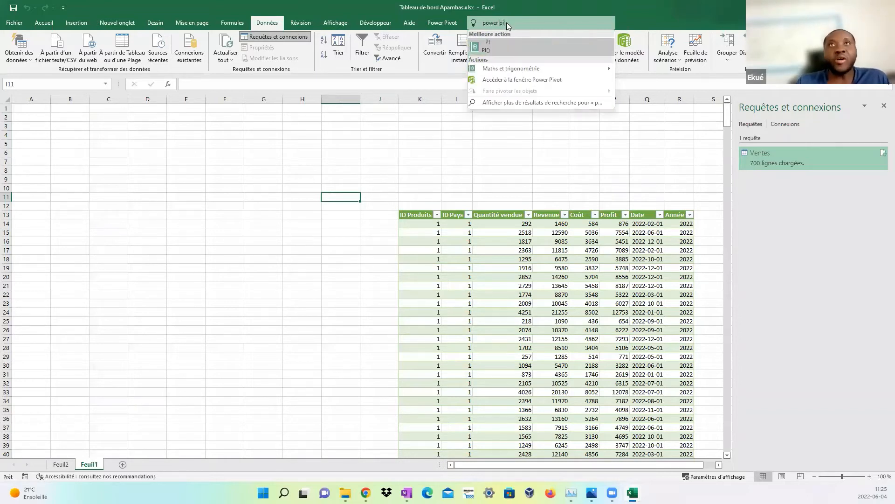
pyautogui.write('vot')
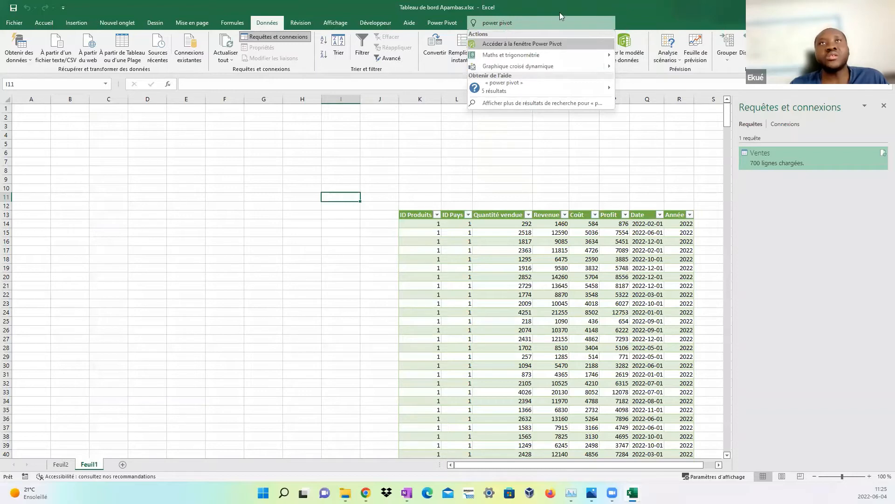
# Clear the "power pivot" text from the command search and leave the search.
pyautogui.moveTo(543, 20); pyautogui.dragTo(473, 20)
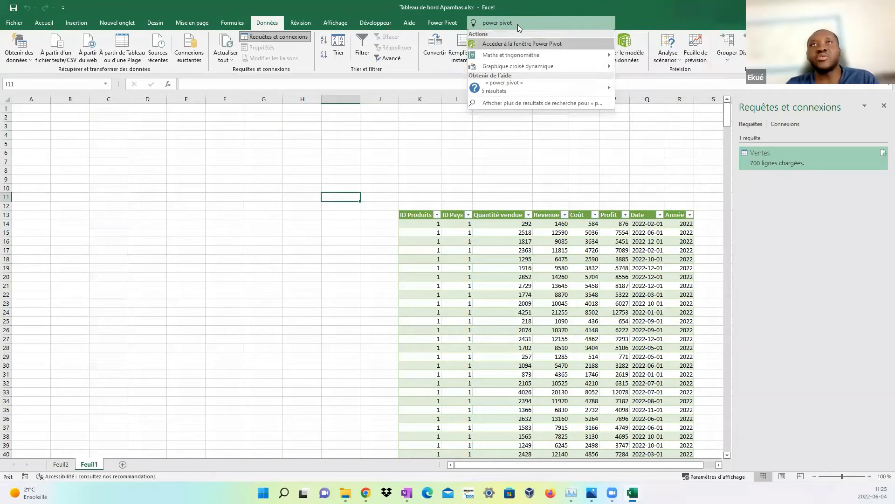
pyautogui.moveTo(518, 24); pyautogui.dragTo(474, 25)
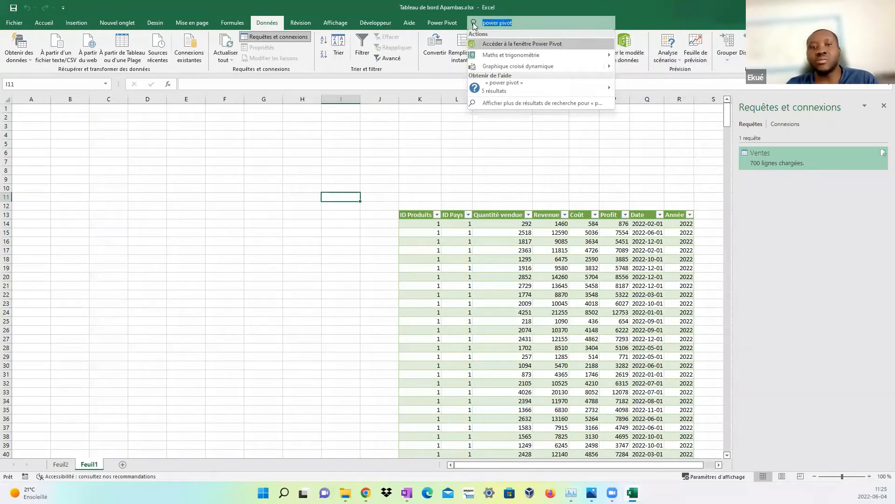
pyautogui.press('BackSpace')
pyautogui.click(663, 18)
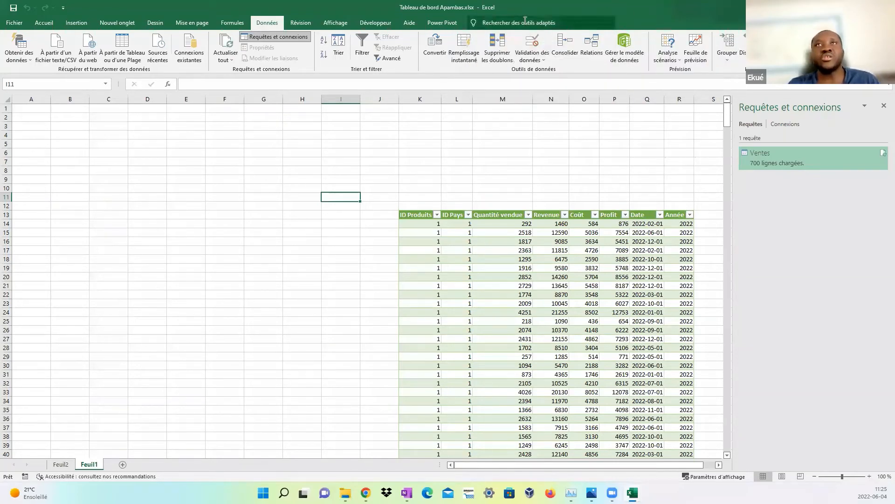
pyautogui.click(497, 22)
pyautogui.click(637, 12)
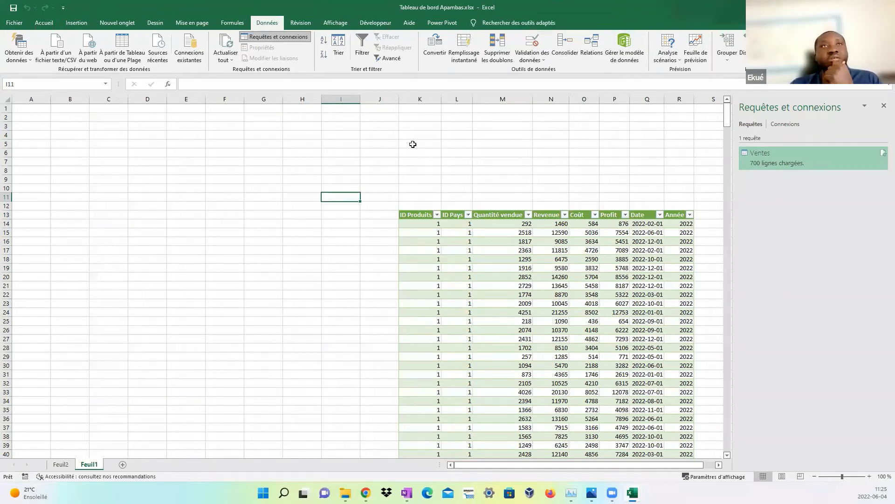
# Reopen the workbook's data model and review the DimProduits, DimPays and Ventes tables.
pyautogui.click(621, 50)
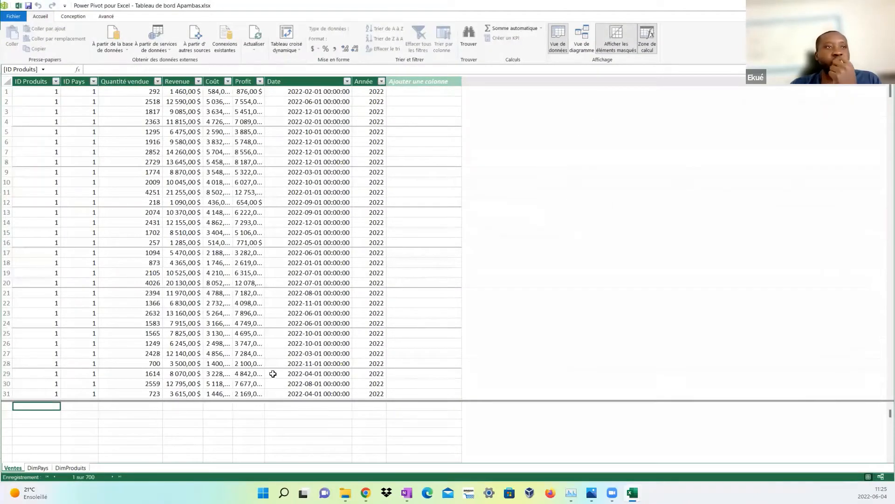
pyautogui.click(64, 469)
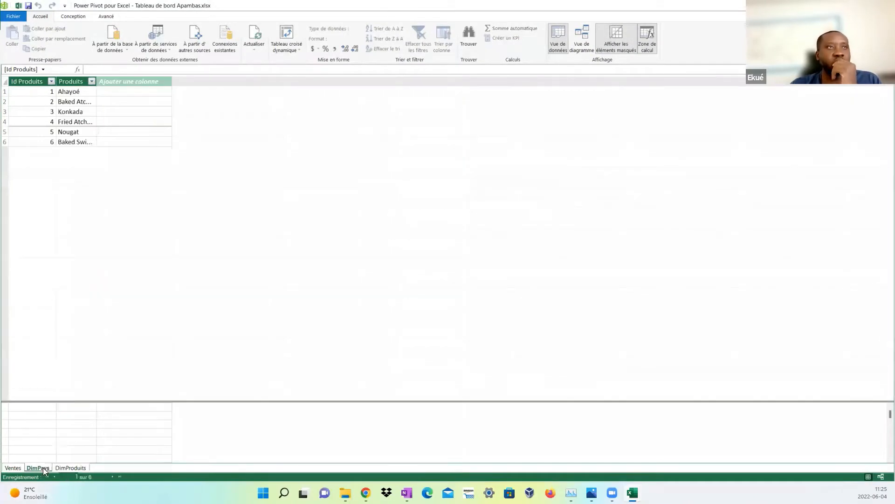
pyautogui.click(42, 468)
pyautogui.click(14, 469)
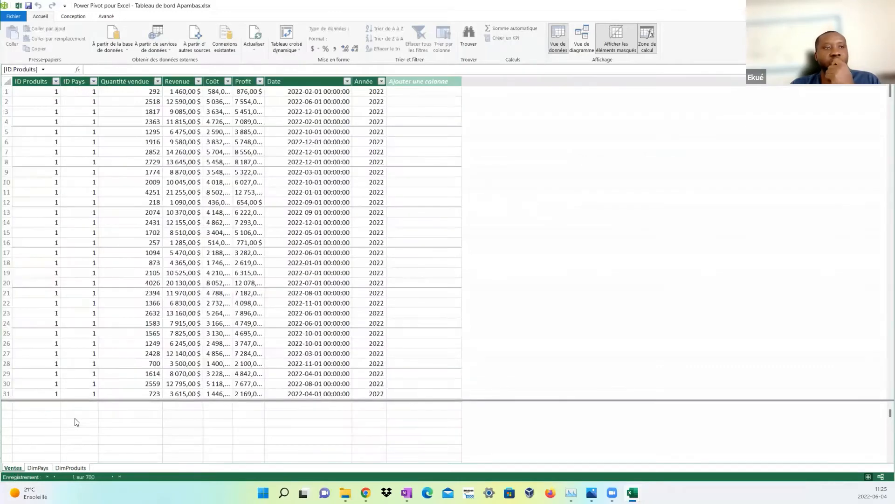
pyautogui.click(35, 467)
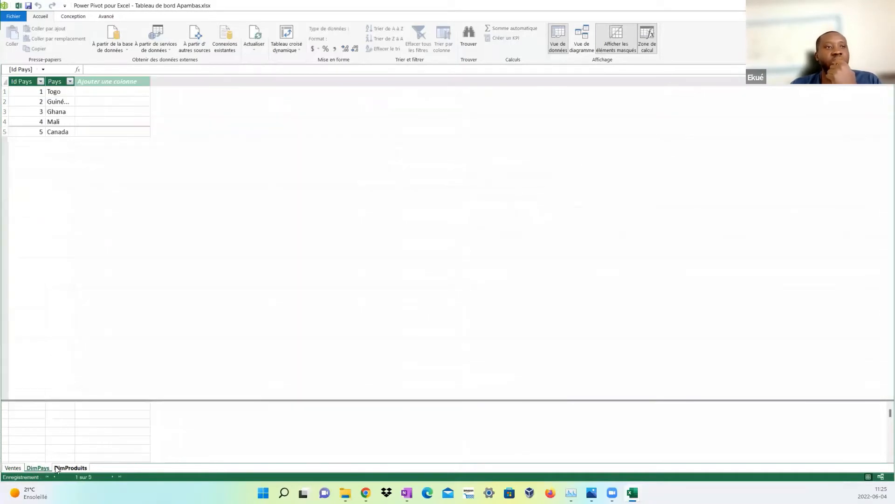
# Compare the contents of the Ventes, DimPays and DimProduits tables in the data model.
pyautogui.click(59, 466)
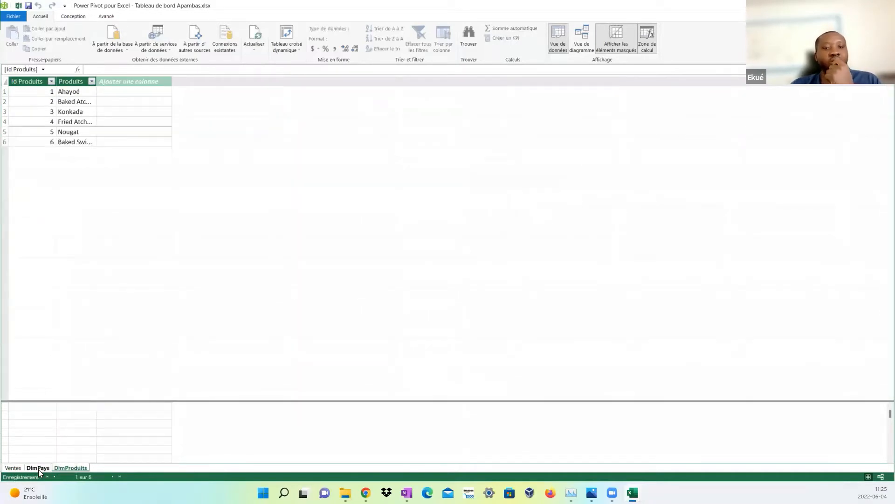
pyautogui.click(38, 468)
pyautogui.click(14, 468)
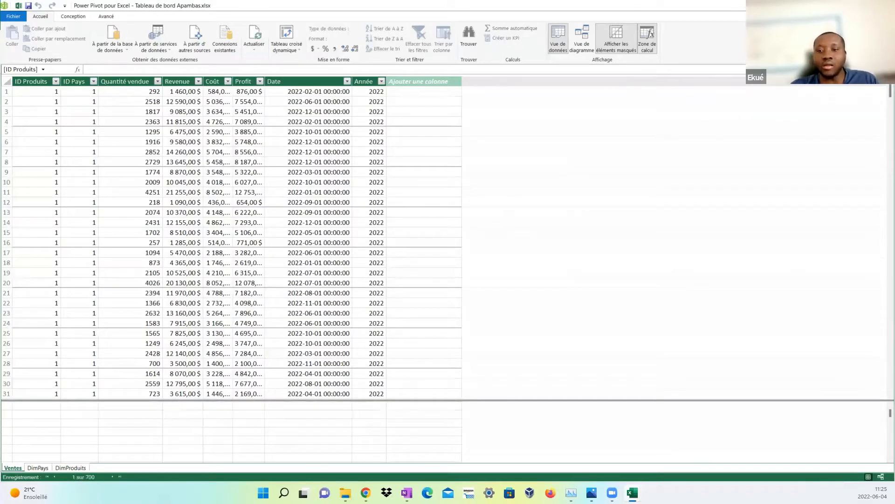
pyautogui.click(43, 468)
pyautogui.click(67, 465)
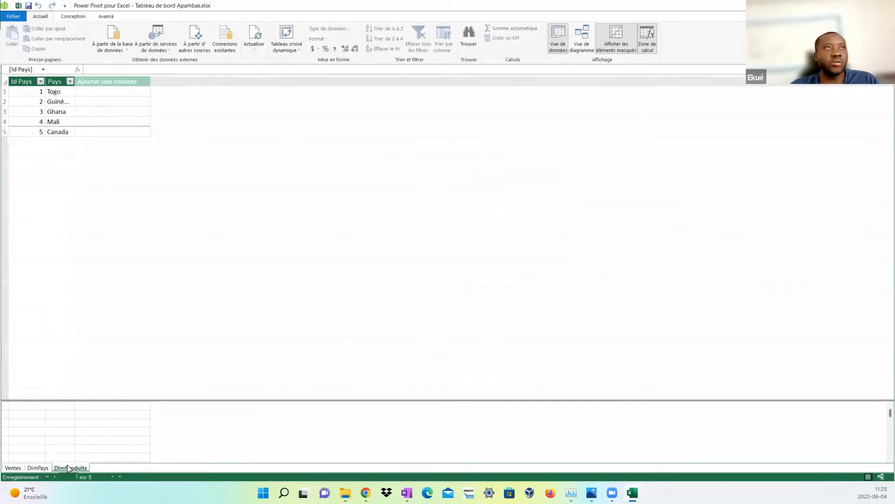
pyautogui.click(34, 469)
pyautogui.click(13, 468)
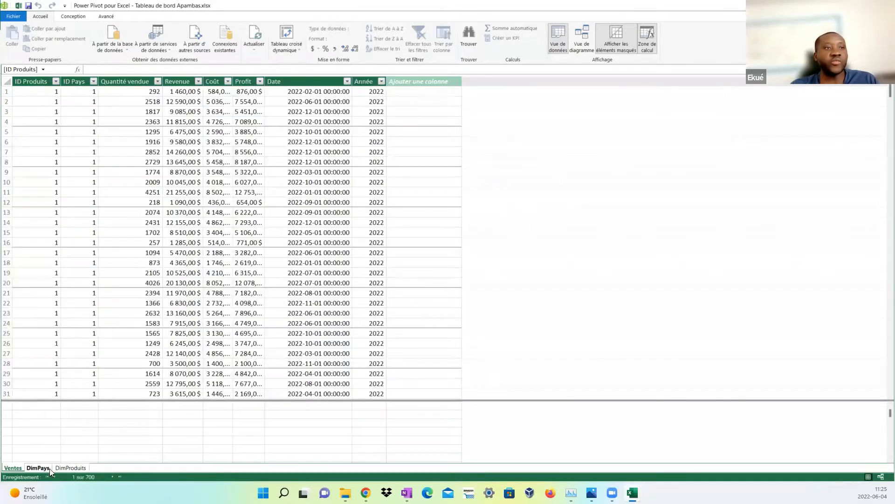
pyautogui.click(49, 468)
pyautogui.click(69, 467)
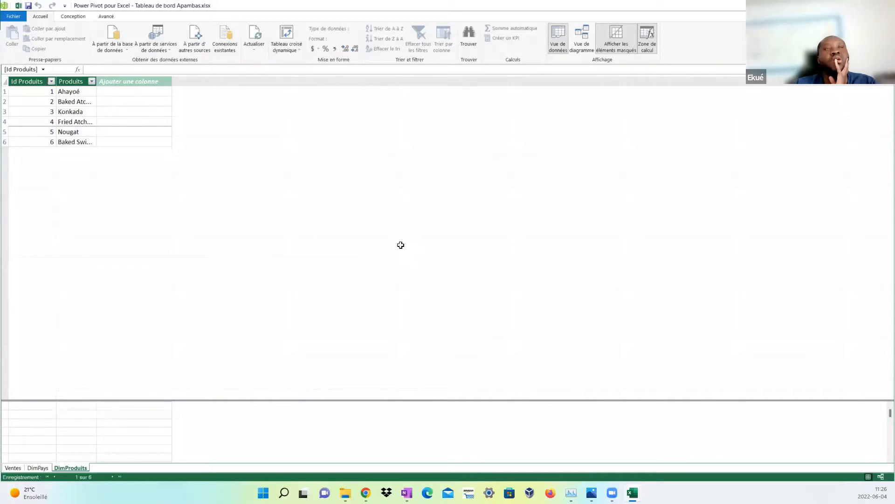
# Show the model as a diagram, place Ventes below and between DimPays and DimProduits, and enlarge it to show all its fields.
pyautogui.click(583, 44)
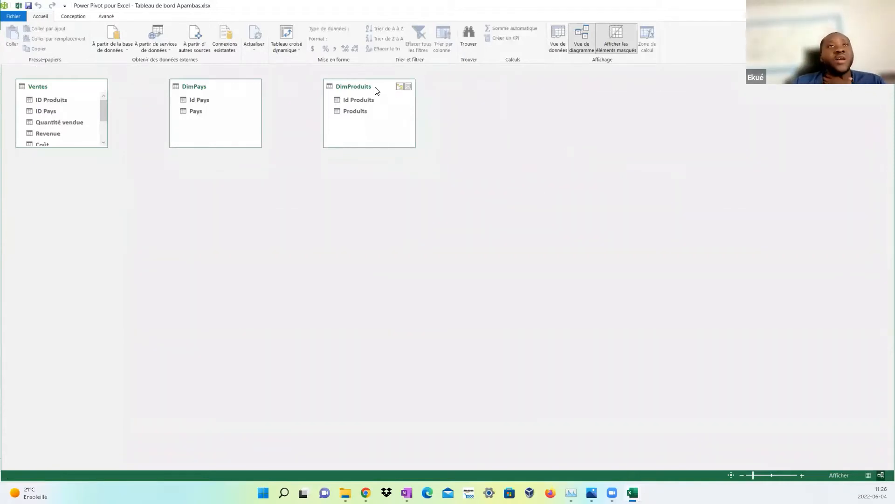
pyautogui.moveTo(377, 91)
pyautogui.mouseDown()
pyautogui.moveTo(386, 112)
pyautogui.moveTo(374, 91)
pyautogui.mouseUp()
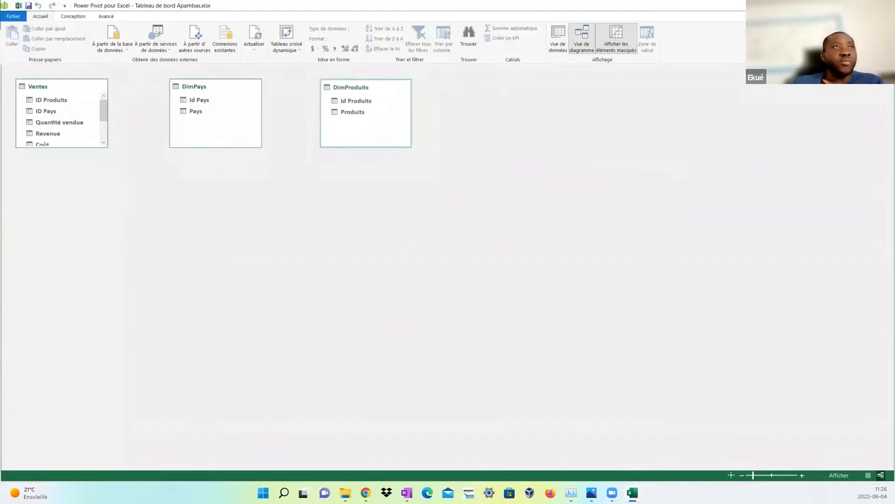
pyautogui.moveTo(52, 80); pyautogui.dragTo(265, 192)
pyautogui.moveTo(119, 107); pyautogui.dragTo(117, 90)
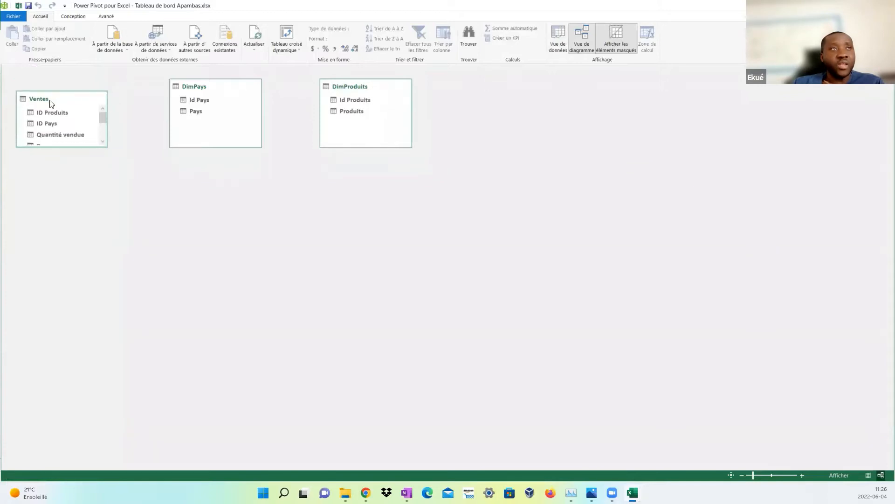
pyautogui.moveTo(56, 97); pyautogui.dragTo(313, 185)
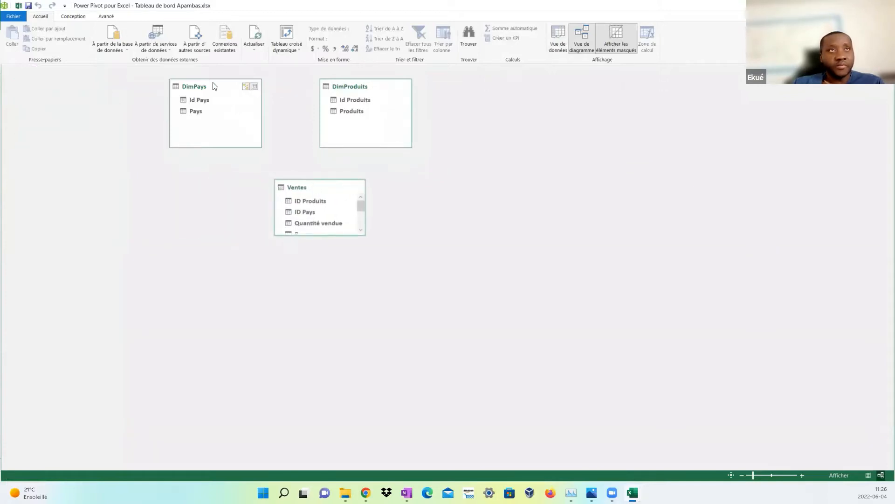
pyautogui.moveTo(213, 85); pyautogui.dragTo(132, 89)
pyautogui.moveTo(326, 237); pyautogui.dragTo(307, 350)
pyautogui.moveTo(296, 186); pyautogui.dragTo(223, 168)
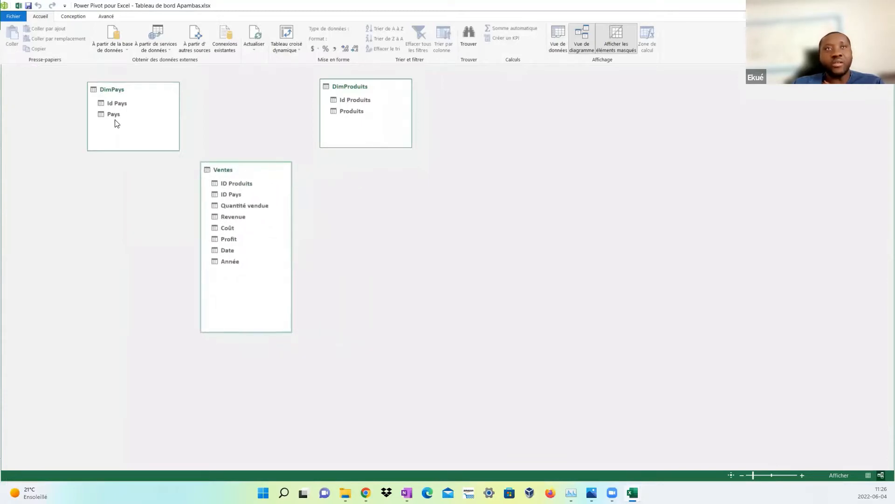
# Make the DimProduits box taller, shorten the Ventes box to fit its fields, and shift both slightly in the diagram.
pyautogui.moveTo(357, 148); pyautogui.dragTo(358, 168)
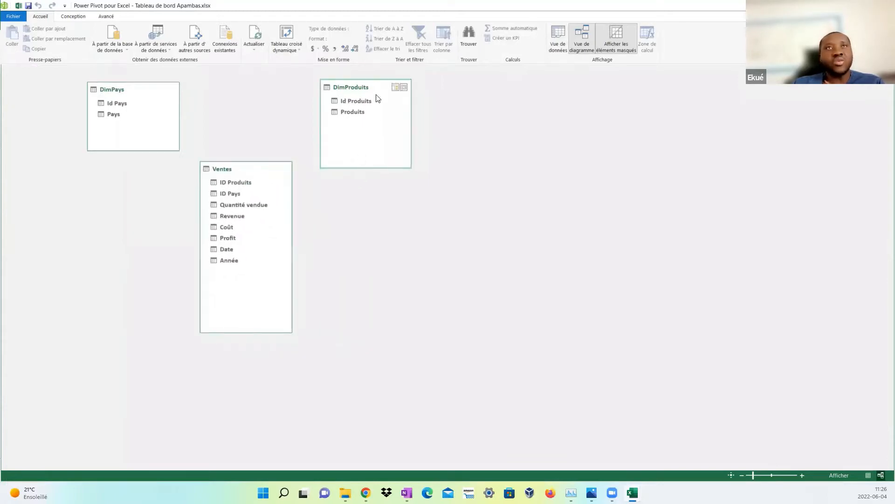
pyautogui.moveTo(379, 86); pyautogui.dragTo(386, 90)
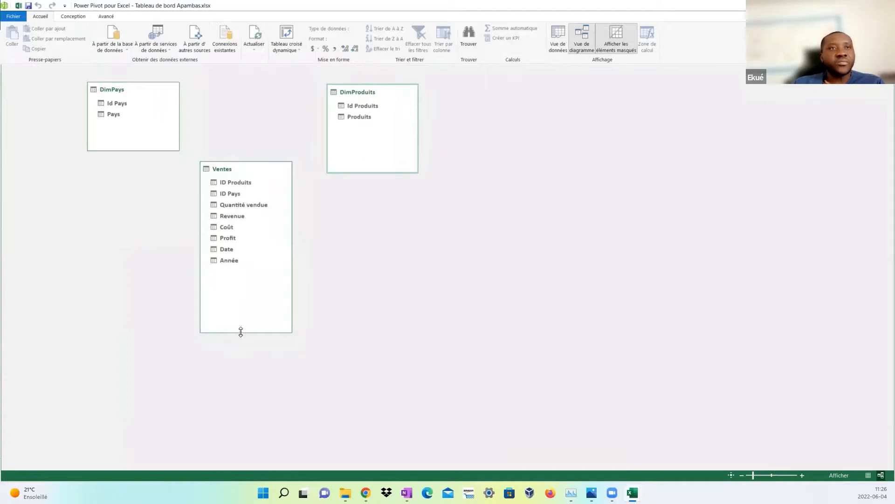
pyautogui.moveTo(240, 331); pyautogui.dragTo(242, 281)
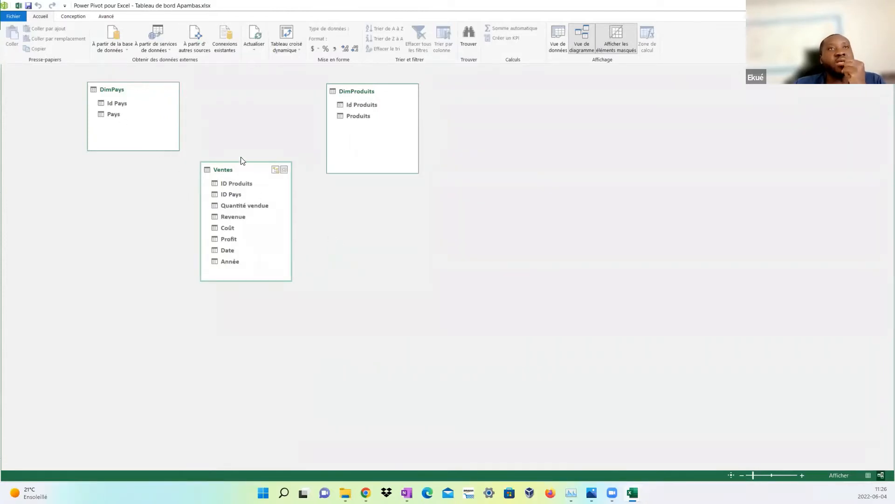
pyautogui.moveTo(256, 169); pyautogui.dragTo(258, 186)
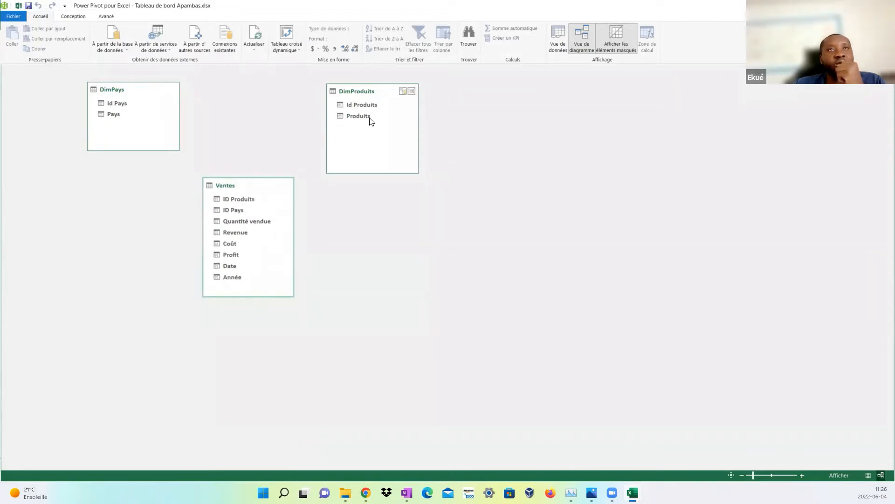
# Create a relationship between ID Produits in Ventes and Id Produits in DimProduits.
pyautogui.click(241, 199)
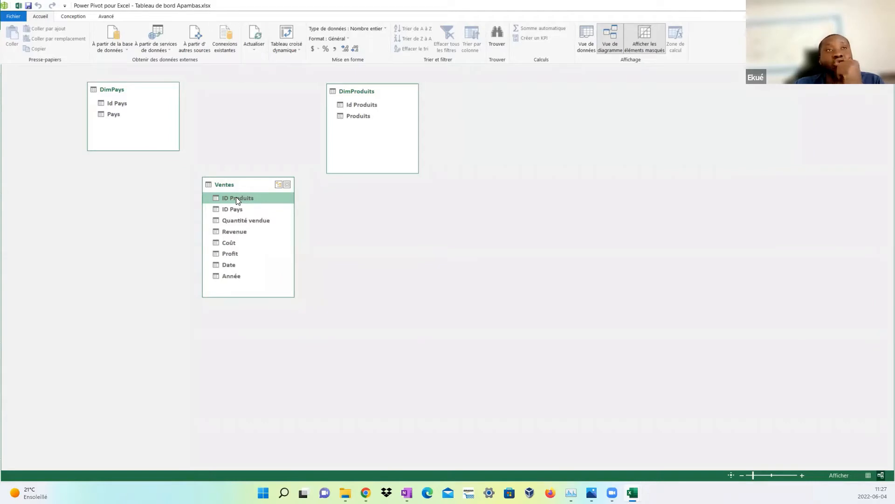
pyautogui.moveTo(236, 197)
pyautogui.mouseDown()
pyautogui.moveTo(248, 136)
pyautogui.moveTo(292, 212)
pyautogui.moveTo(350, 217)
pyautogui.moveTo(259, 198)
pyautogui.moveTo(456, 224)
pyautogui.moveTo(455, 252)
pyautogui.moveTo(285, 220)
pyautogui.moveTo(264, 196)
pyautogui.moveTo(252, 202)
pyautogui.mouseUp()
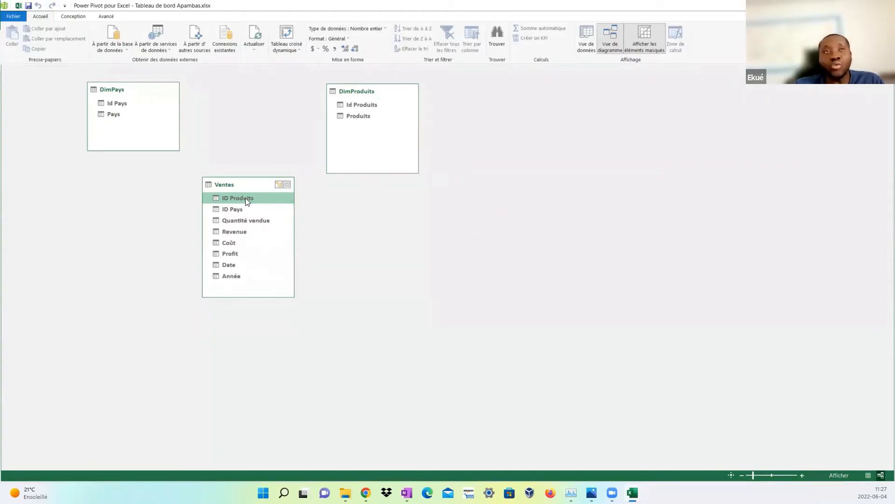
pyautogui.moveTo(247, 198); pyautogui.dragTo(340, 102)
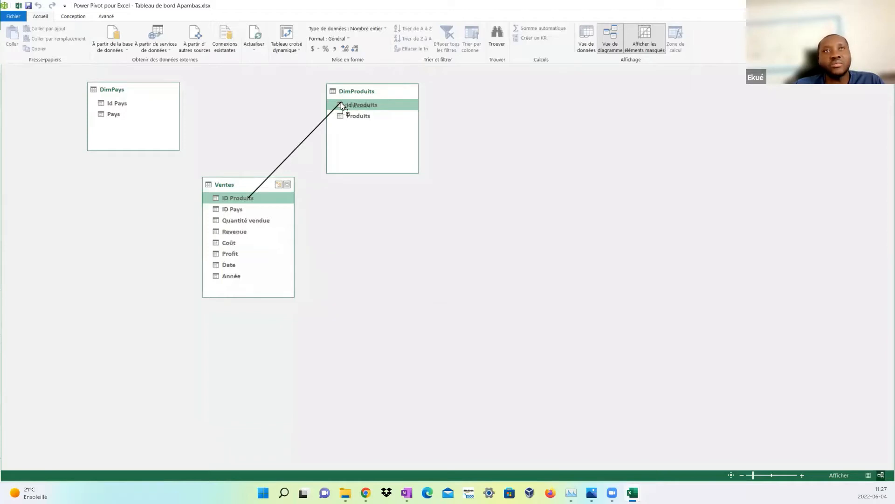
pyautogui.moveTo(340, 103); pyautogui.dragTo(341, 102)
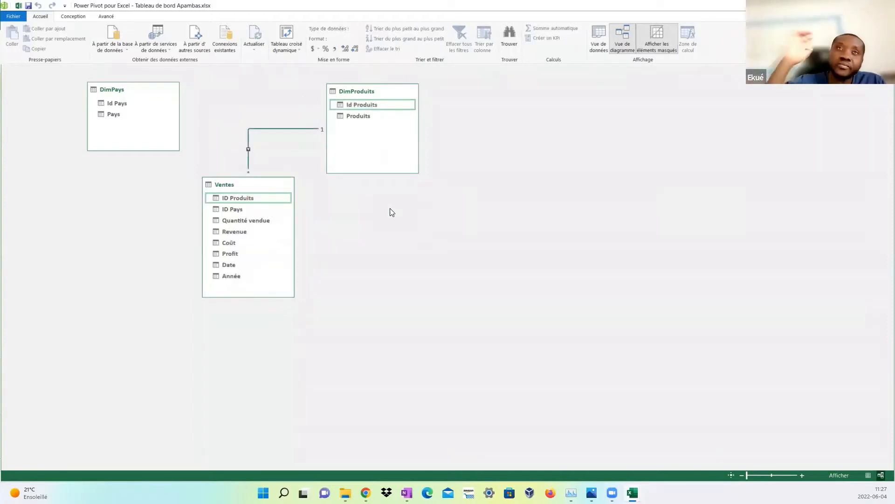
# Delete the relationship between Ventes and DimProduits from the model.
pyautogui.rightClick(298, 128)
pyautogui.click(311, 168)
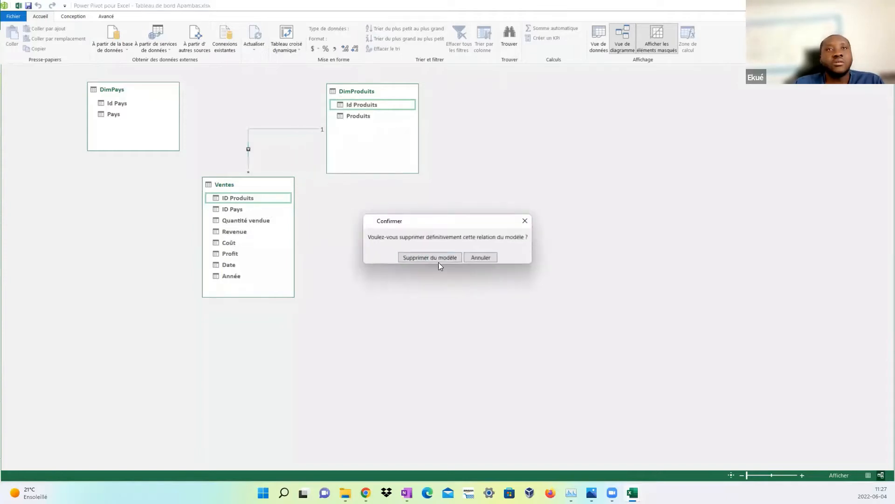
pyautogui.click(436, 257)
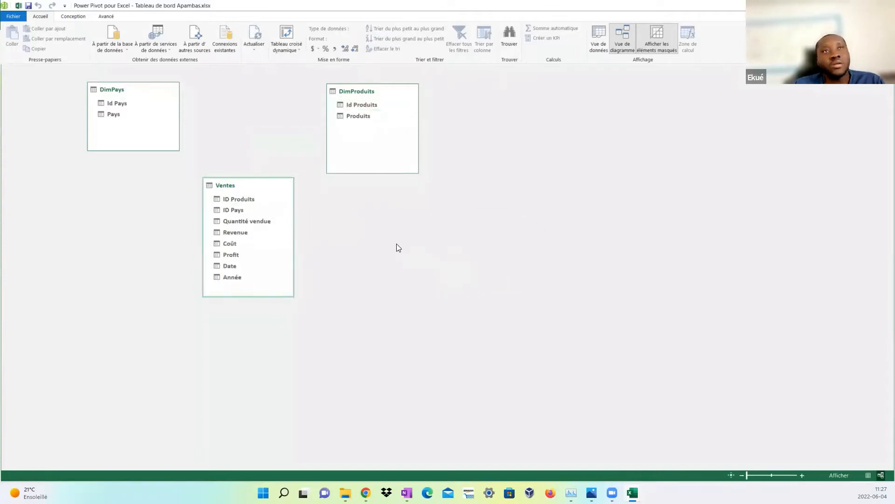
# Return to the data view and examine the DimPays, Ventes and DimProduits tables for their shared ID columns.
pyautogui.click(599, 38)
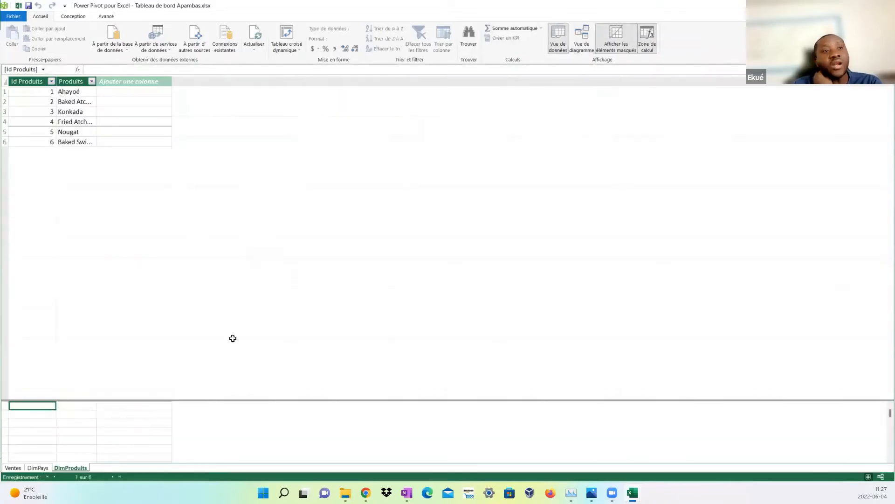
pyautogui.click(39, 467)
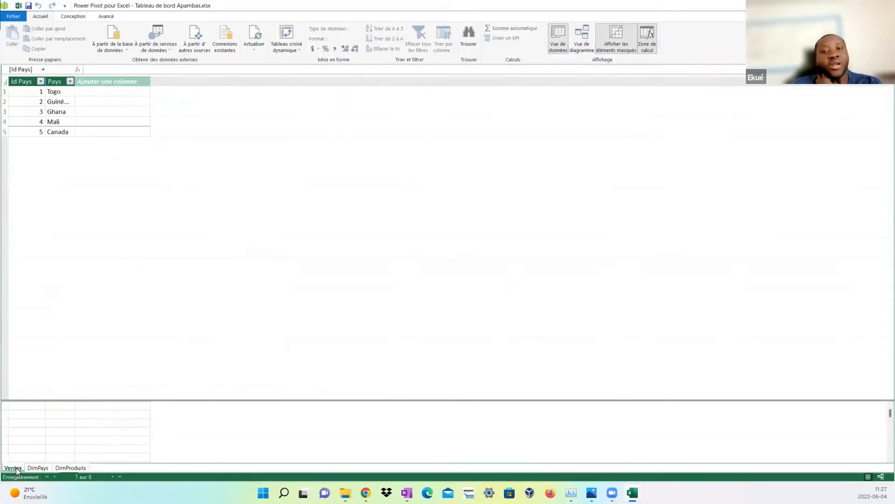
pyautogui.click(32, 468)
pyautogui.click(66, 468)
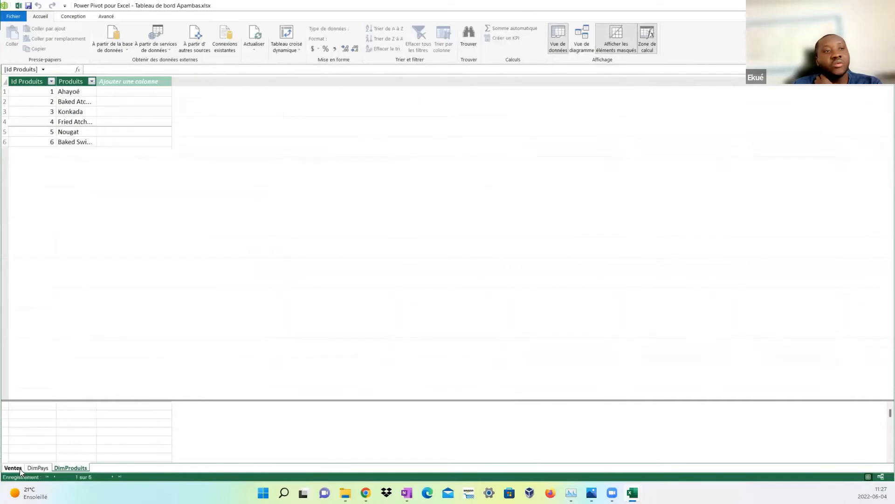
pyautogui.click(20, 469)
pyautogui.click(38, 468)
pyautogui.click(71, 467)
pyautogui.click(35, 471)
pyautogui.click(17, 468)
pyautogui.click(42, 468)
pyautogui.click(65, 469)
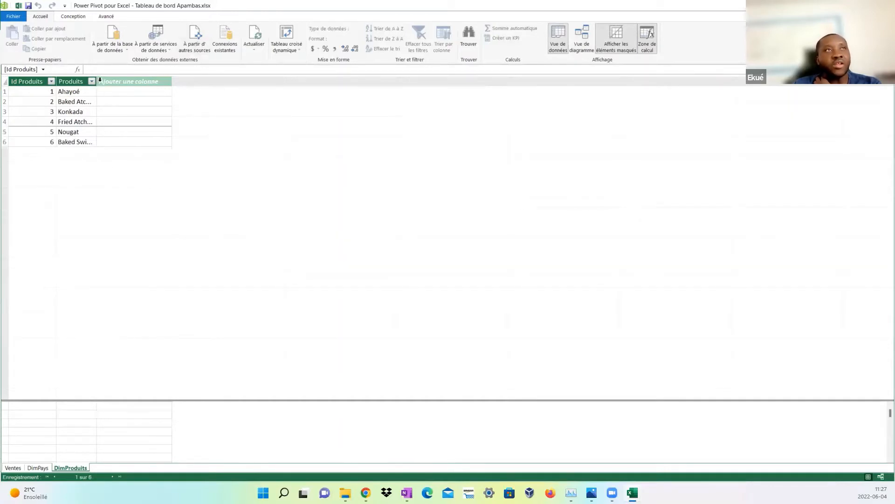
# Widen the Produits column in DimProduits to show the full product names, and view the DimPays and Ventes tables.
pyautogui.moveTo(95, 80); pyautogui.dragTo(139, 110)
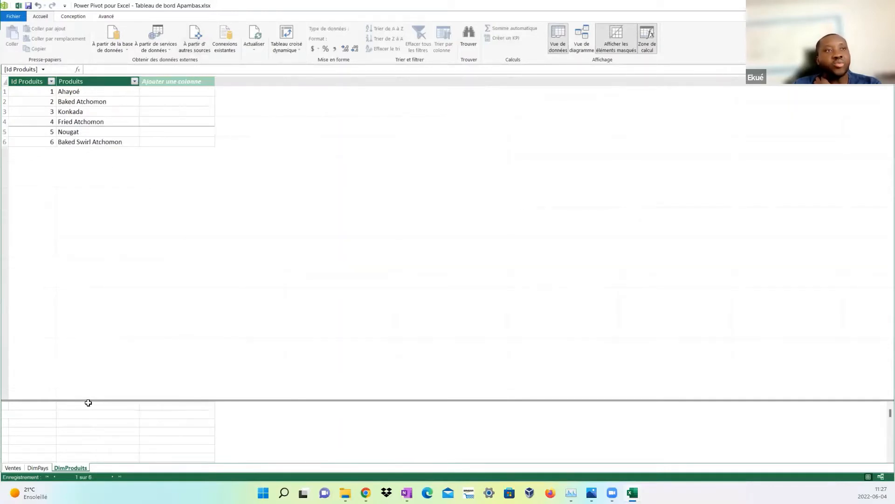
pyautogui.click(38, 467)
pyautogui.click(12, 468)
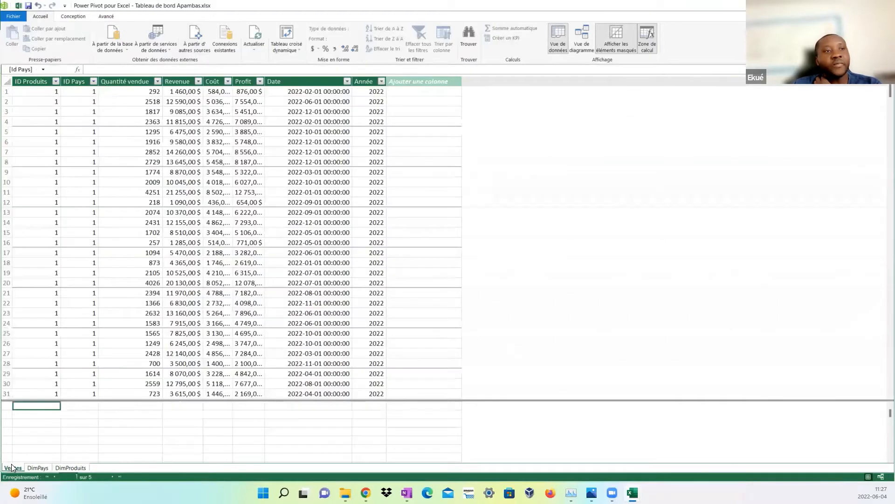
# Return to the diagram view and rearrange the tables, with DimPays and DimProduits spread out on either side above Ventes.
pyautogui.click(584, 36)
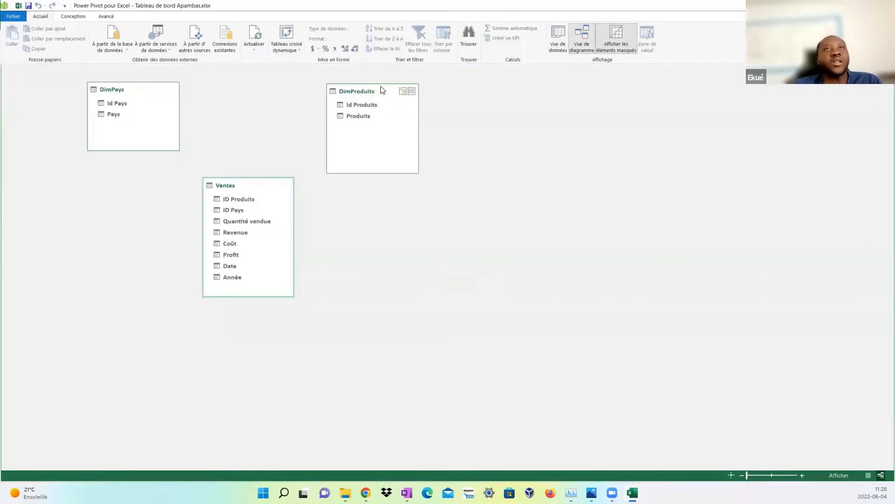
pyautogui.moveTo(382, 90); pyautogui.dragTo(403, 87)
pyautogui.moveTo(245, 190); pyautogui.dragTo(257, 203)
pyautogui.moveTo(126, 90); pyautogui.dragTo(114, 122)
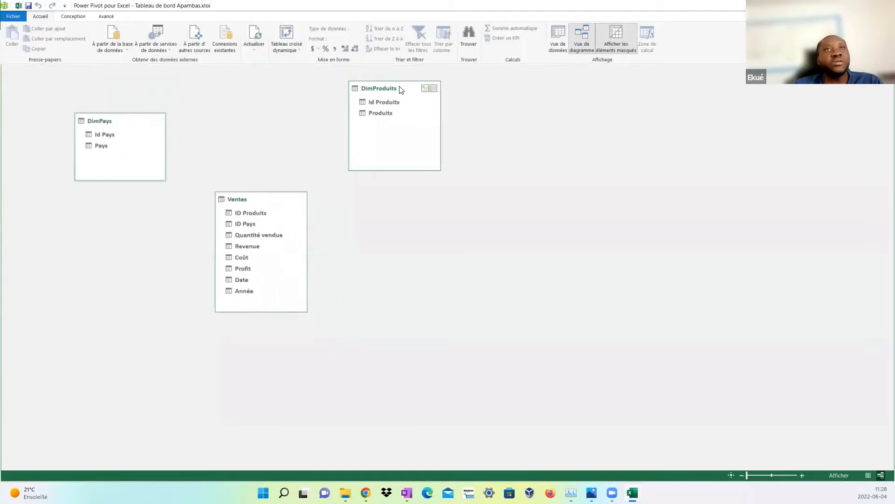
pyautogui.moveTo(400, 89); pyautogui.dragTo(400, 100)
pyautogui.moveTo(256, 200); pyautogui.dragTo(252, 211)
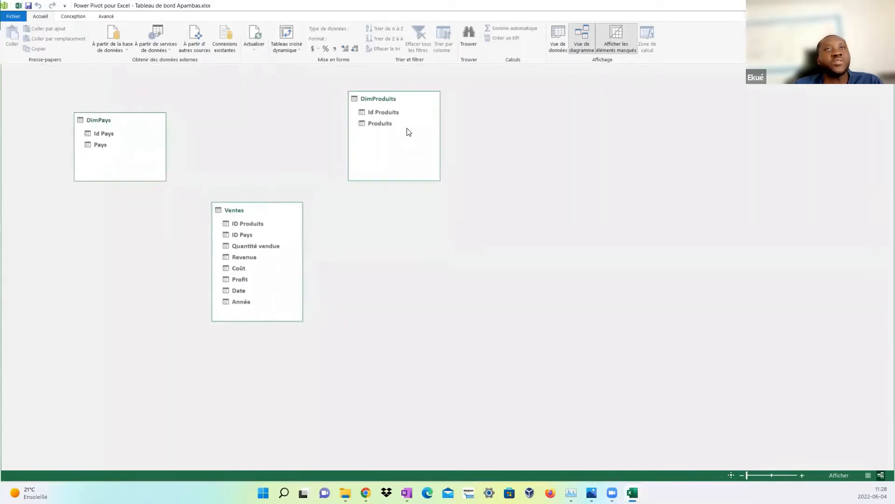
pyautogui.moveTo(405, 92); pyautogui.dragTo(389, 125)
pyautogui.moveTo(121, 120); pyautogui.dragTo(122, 112)
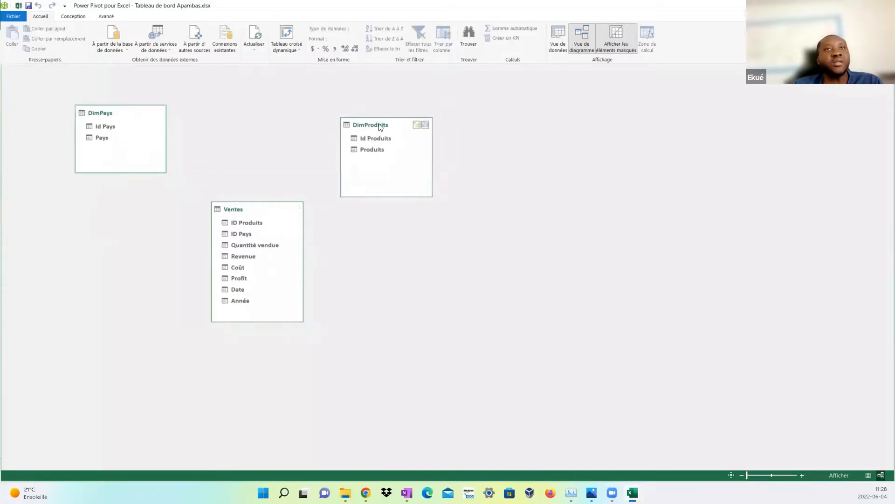
pyautogui.moveTo(380, 126); pyautogui.dragTo(386, 121)
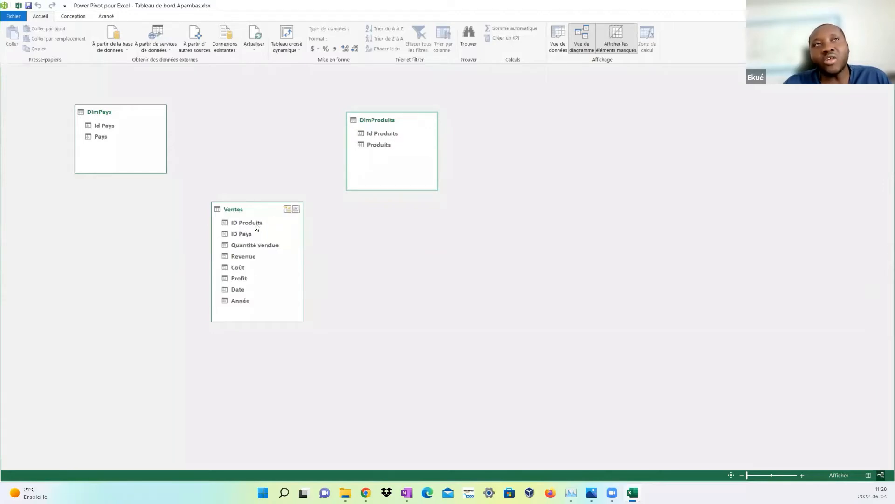
# Relate ID Produits in Ventes to Id Produits in DimProduits, and select the relationship to highlight its linked fields.
pyautogui.moveTo(257, 224)
pyautogui.mouseDown()
pyautogui.moveTo(248, 223)
pyautogui.moveTo(362, 130)
pyautogui.moveTo(242, 233)
pyautogui.moveTo(248, 219)
pyautogui.mouseUp()
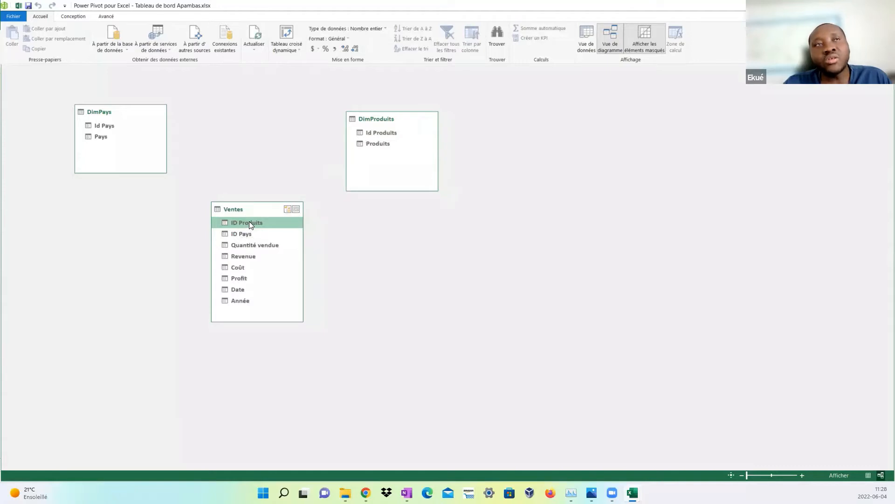
pyautogui.moveTo(249, 221); pyautogui.dragTo(365, 129)
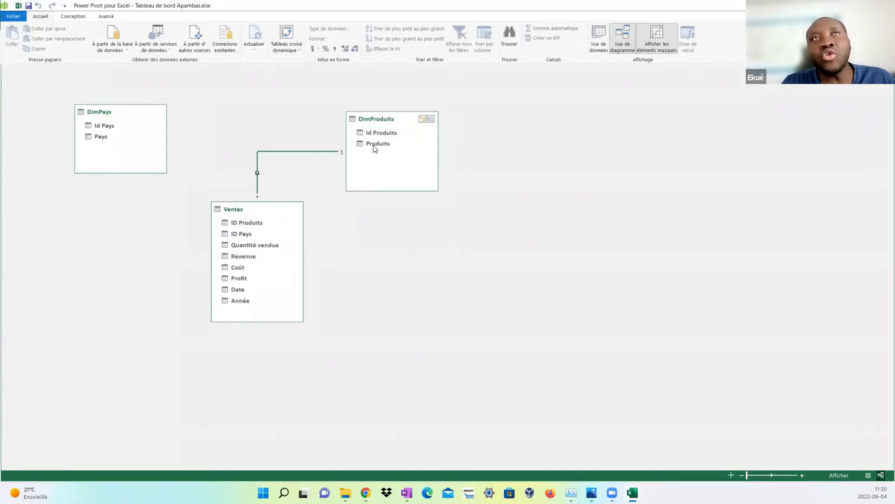
pyautogui.click(308, 151)
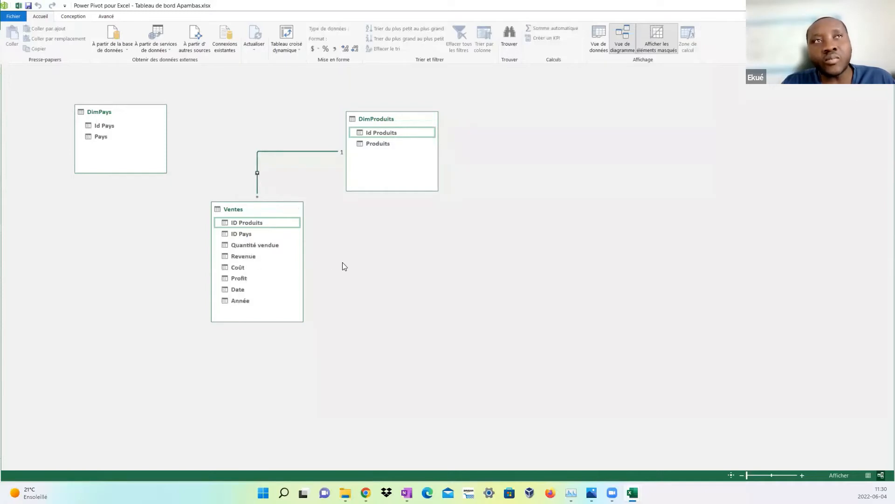
pyautogui.click(104, 112)
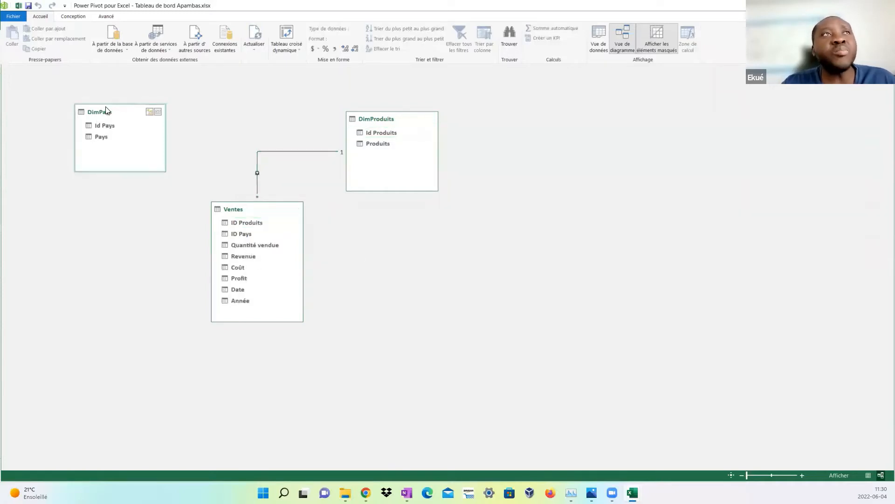
# Relate ID Pays in Ventes to Id Pays in DimPays, and shift the DimProduits table slightly up.
pyautogui.click(249, 209)
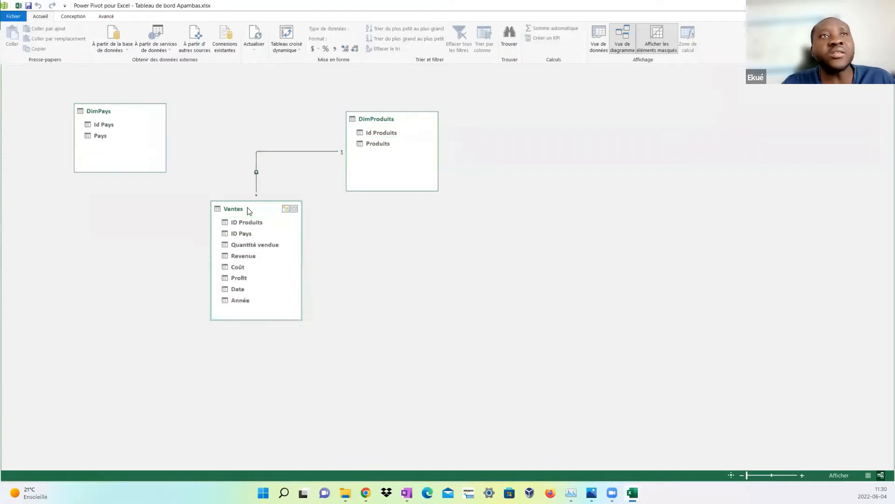
pyautogui.click(242, 234)
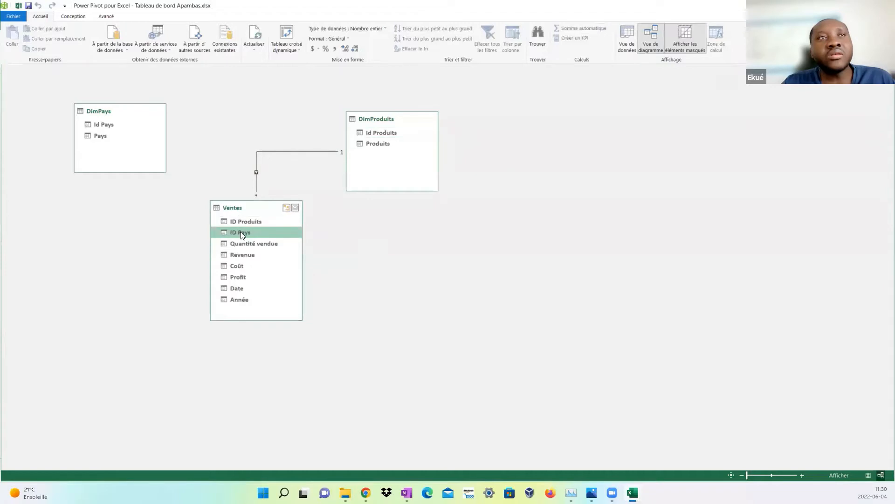
pyautogui.moveTo(241, 231); pyautogui.dragTo(108, 124)
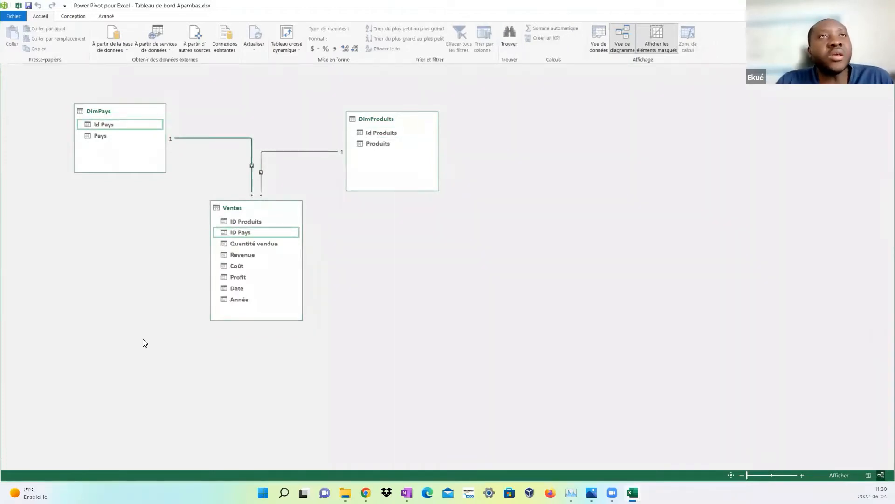
pyautogui.click(400, 117)
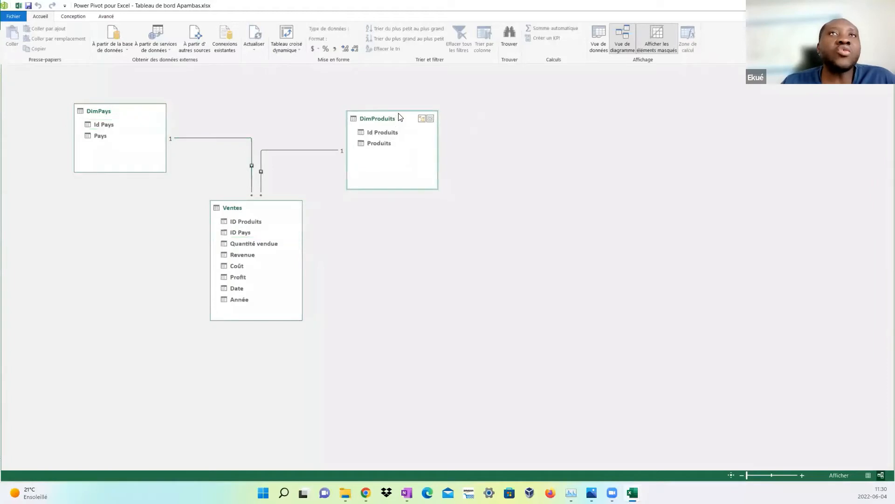
pyautogui.moveTo(400, 117); pyautogui.dragTo(406, 107)
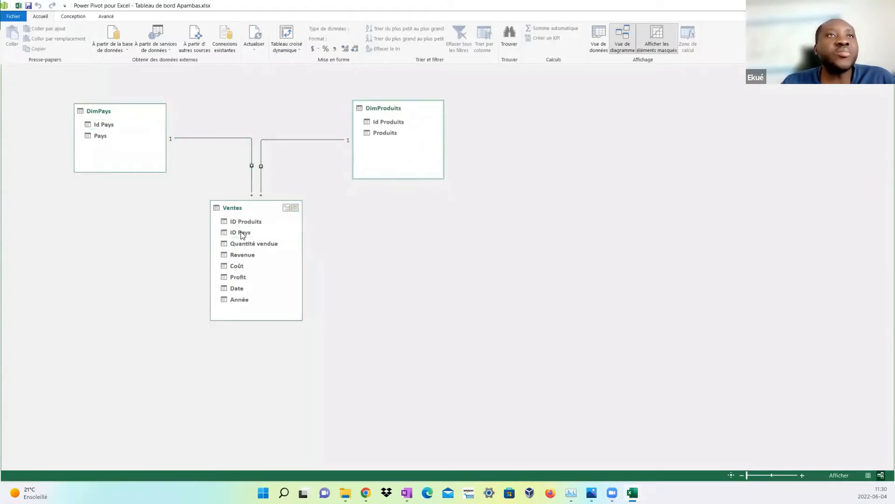
# Select the DimPays and DimProduits relationships in turn to highlight the fields each one links to Ventes.
pyautogui.click(236, 138)
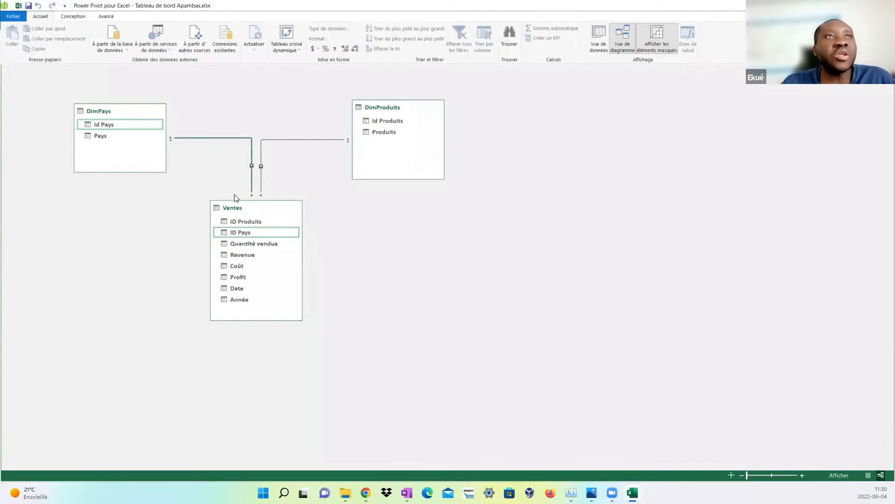
pyautogui.click(301, 140)
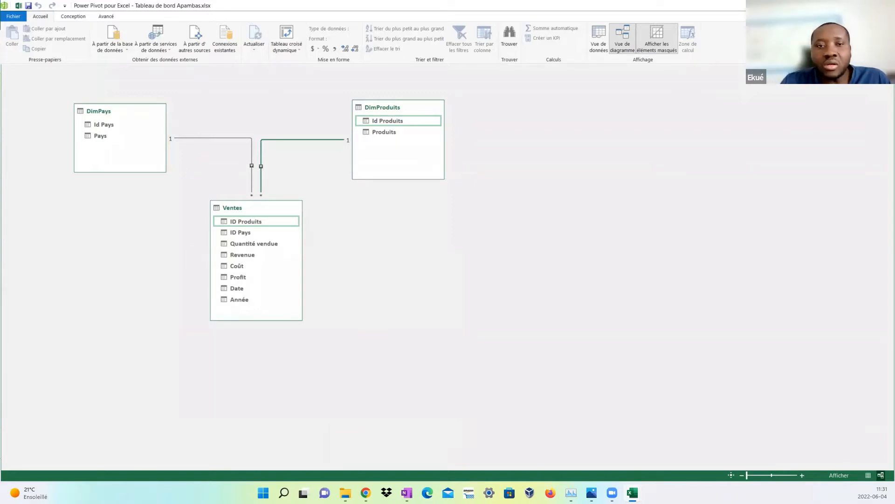
pyautogui.hotkey('alt', 'Tab')
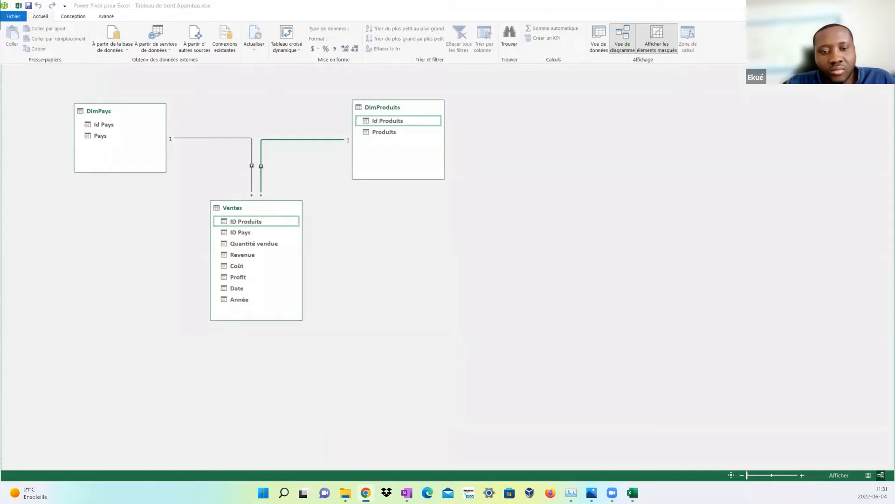
# Open the settings of the relationship between Ventes and DimPays to review its linked columns, and close them without changes.
pyautogui.click(251, 139)
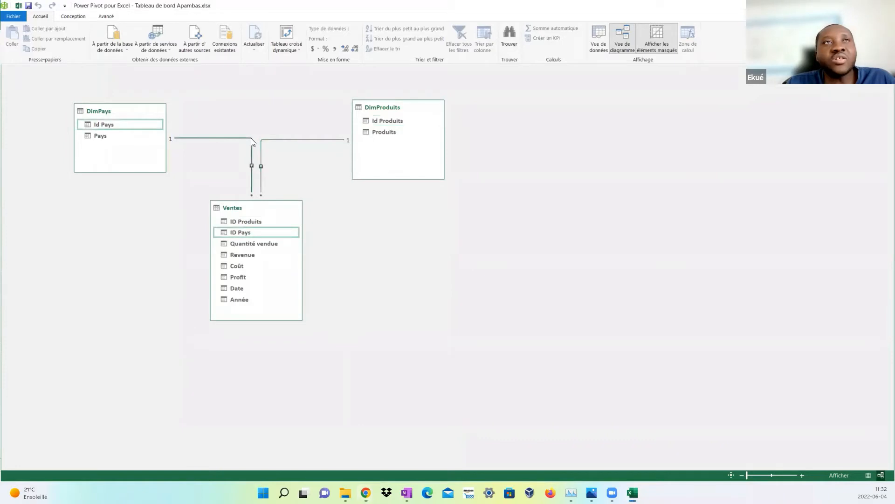
pyautogui.rightClick(252, 141)
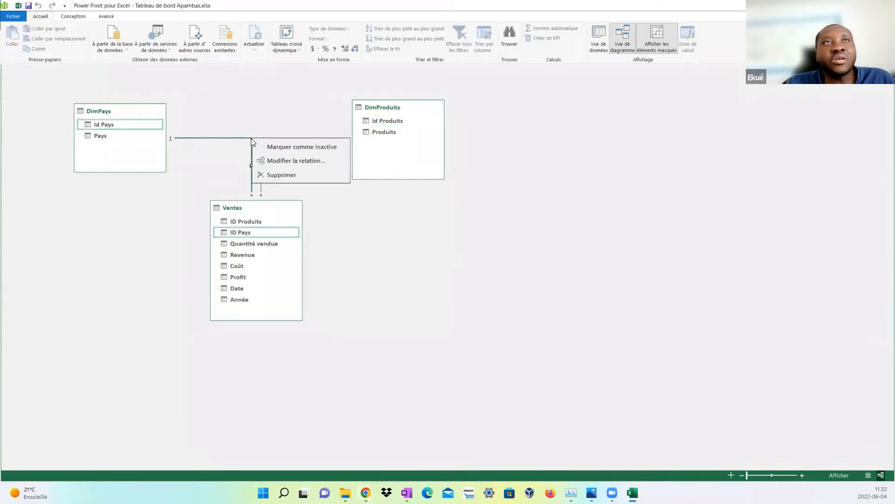
pyautogui.click(299, 168)
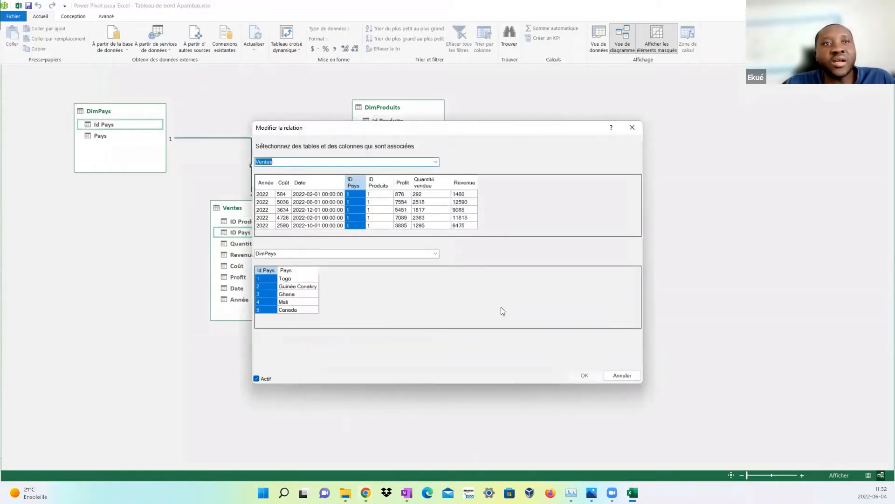
pyautogui.click(633, 128)
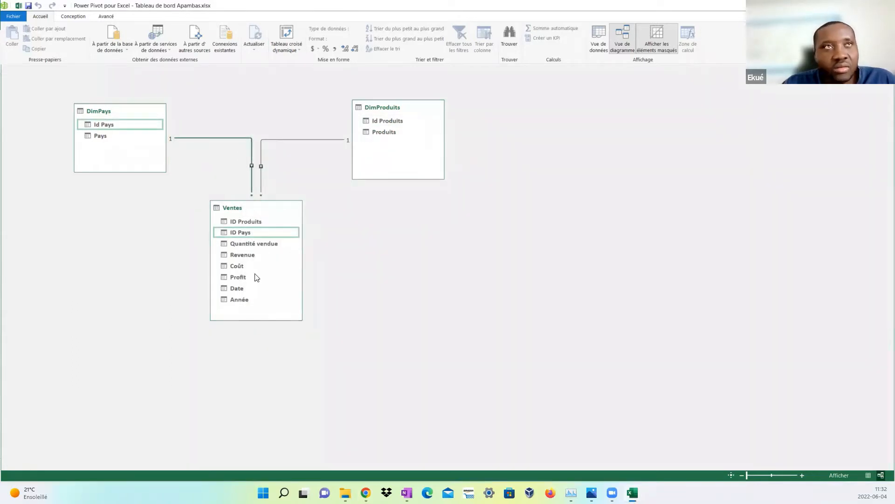
# Select the relationship between Ventes and DimProduits, and shift the Ventes table slightly down in the diagram.
pyautogui.click(326, 139)
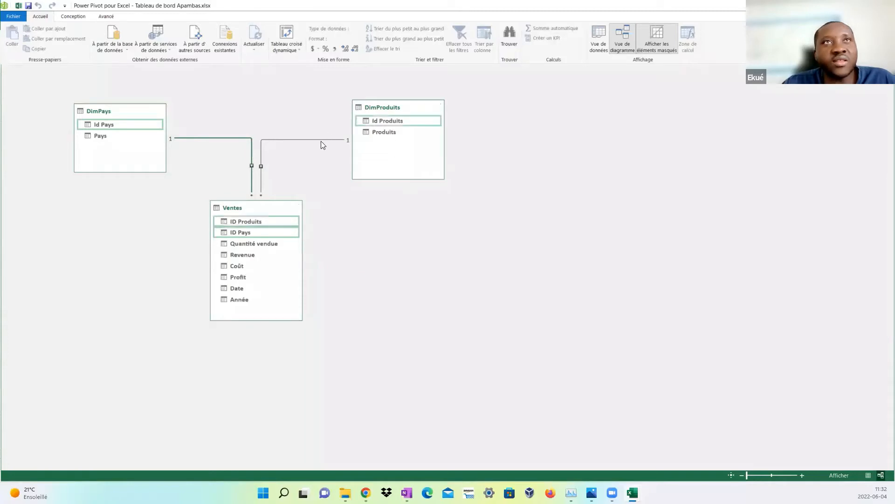
pyautogui.rightClick(323, 140)
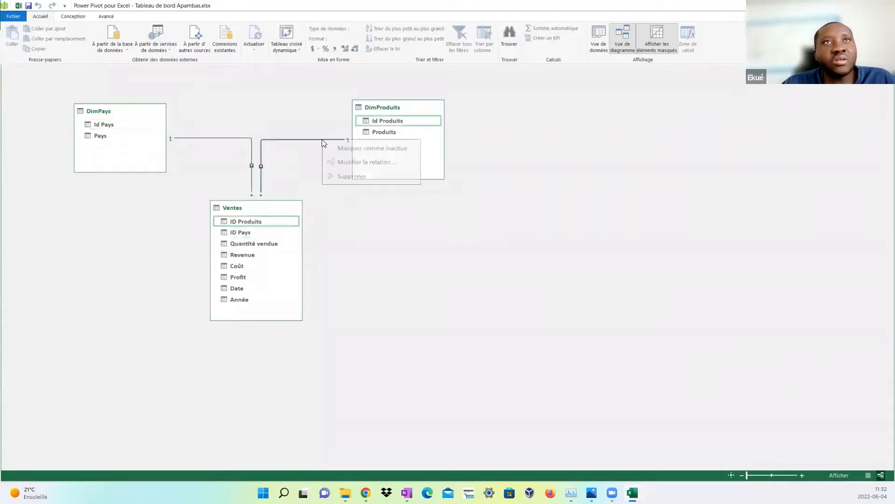
pyautogui.click(261, 192)
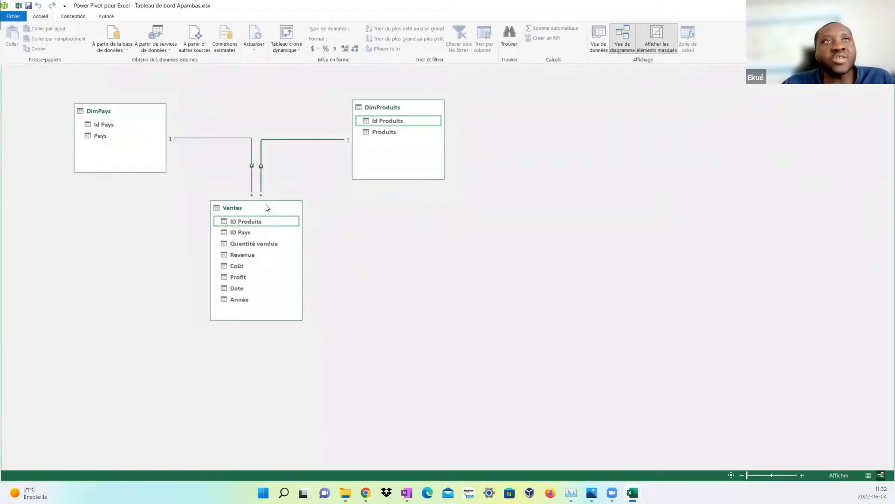
pyautogui.moveTo(266, 206); pyautogui.dragTo(265, 213)
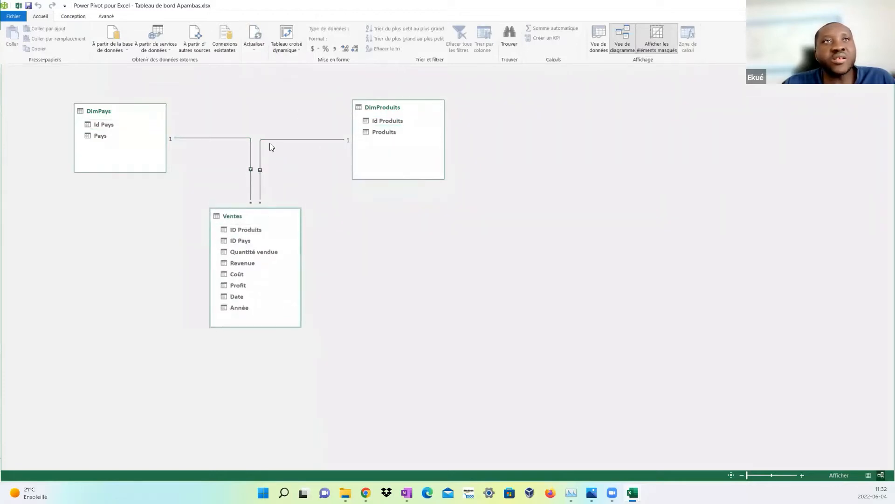
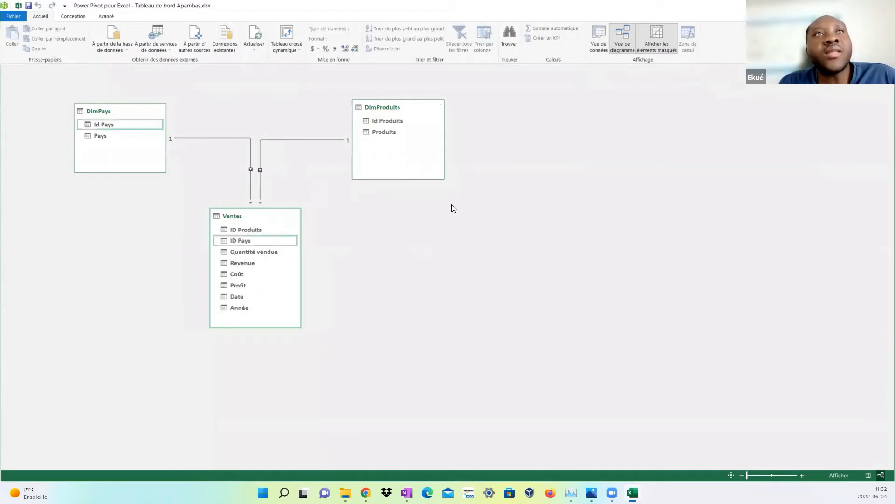
# Return to the data view and add a new column named Nom Pays to the Ventes table.
pyautogui.click(594, 44)
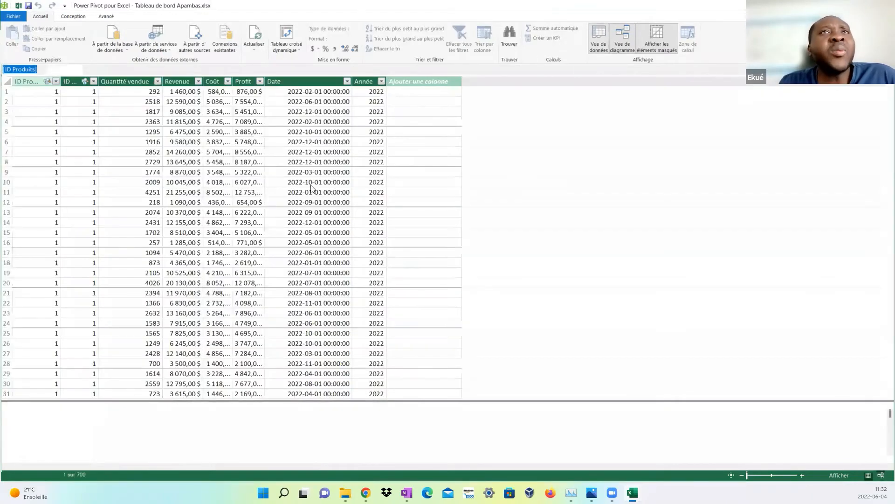
pyautogui.click(411, 81)
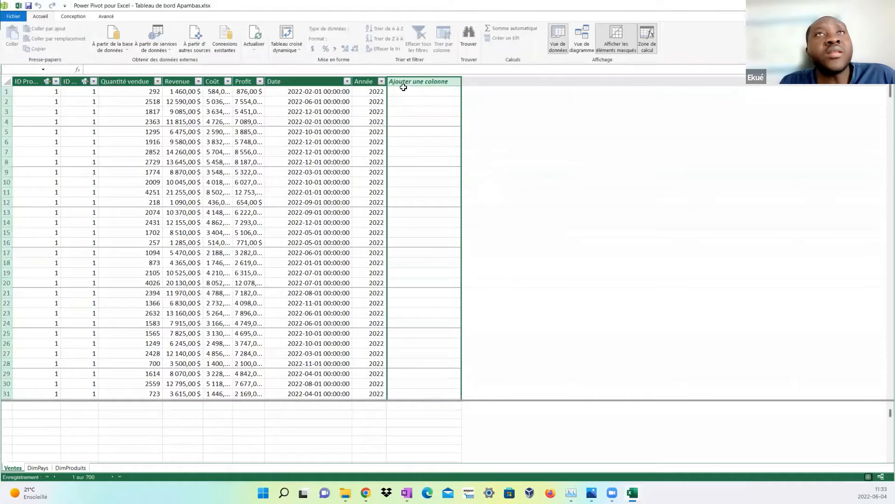
pyautogui.click(402, 90)
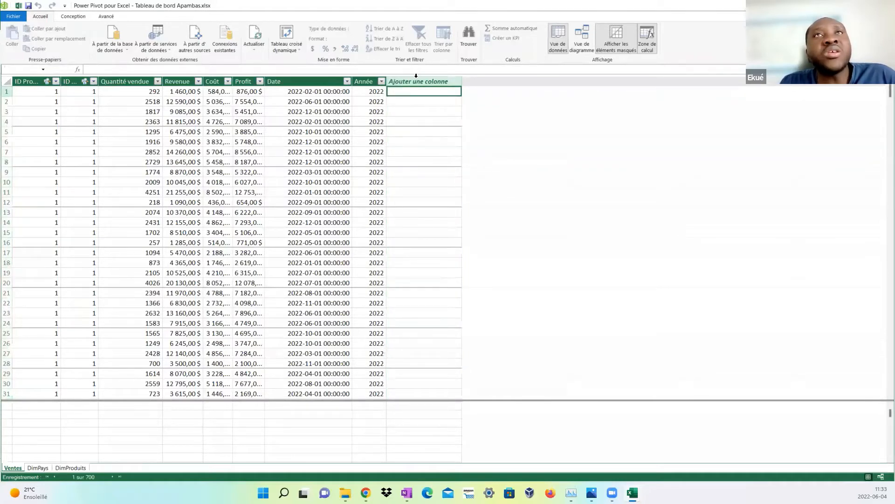
pyautogui.click(415, 83)
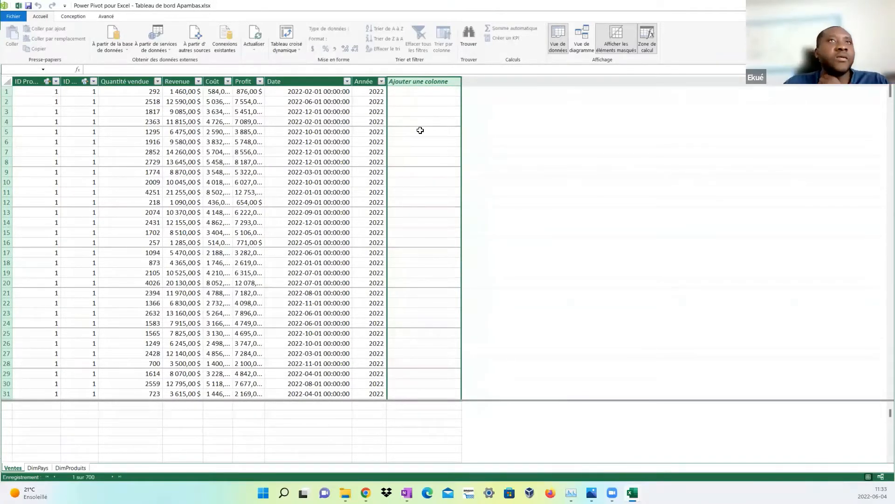
pyautogui.doubleClick(415, 81)
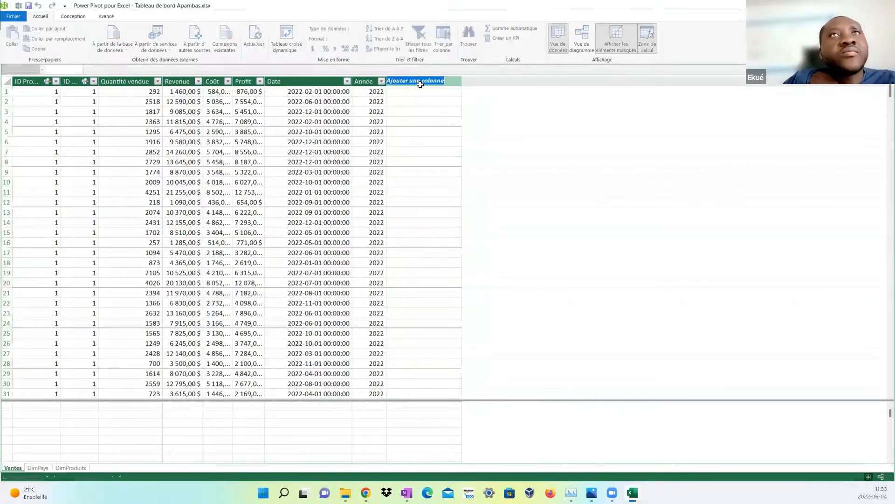
pyautogui.press('BackSpace')
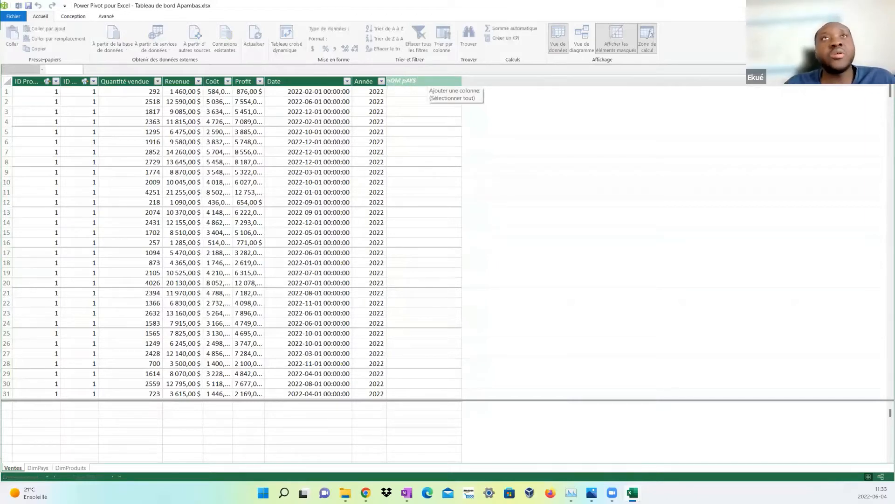
pyautogui.press('BackSpace')
pyautogui.press('BackSpace')
pyautogui.press('BackSpace')
pyautogui.press('BackSpace')
pyautogui.press('BackSpace')
pyautogui.press('BackSpace')
pyautogui.press('BackSpace')
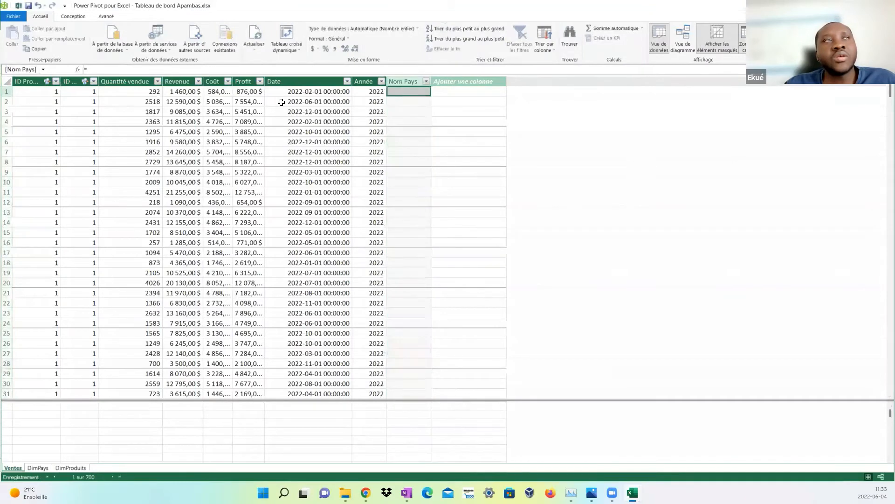
# Begin the Nom Pays column's formula with =related(.
pyautogui.click(127, 71)
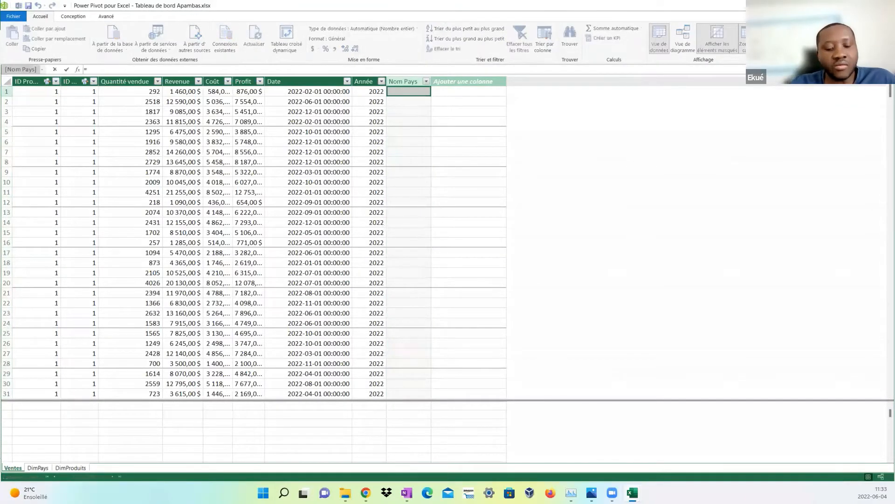
pyautogui.write('re')
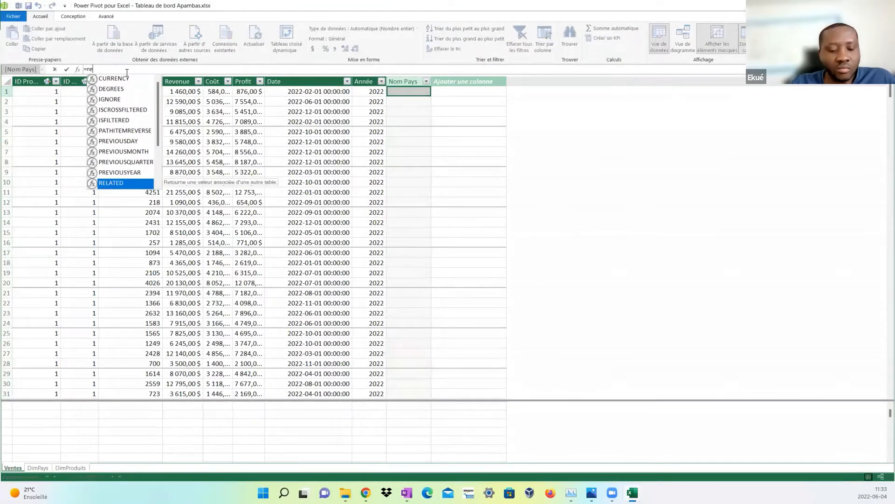
pyautogui.write('elated')
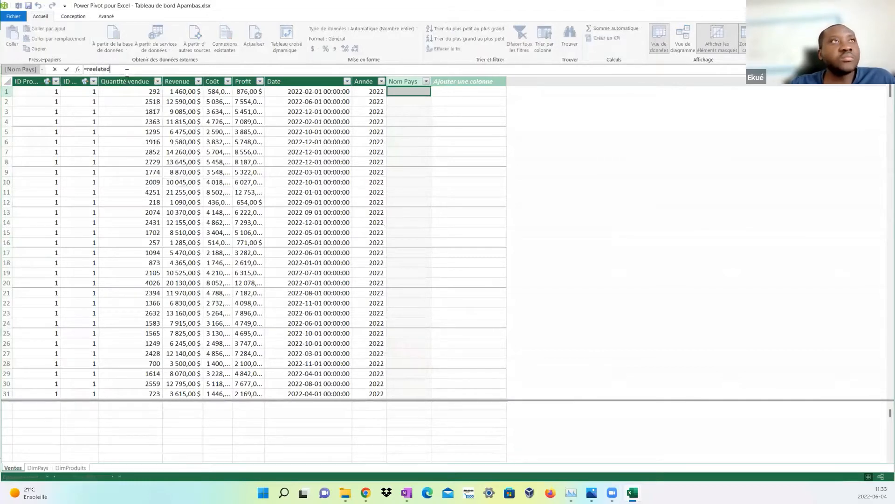
pyautogui.press('BackSpace')
pyautogui.press('BackSpace')
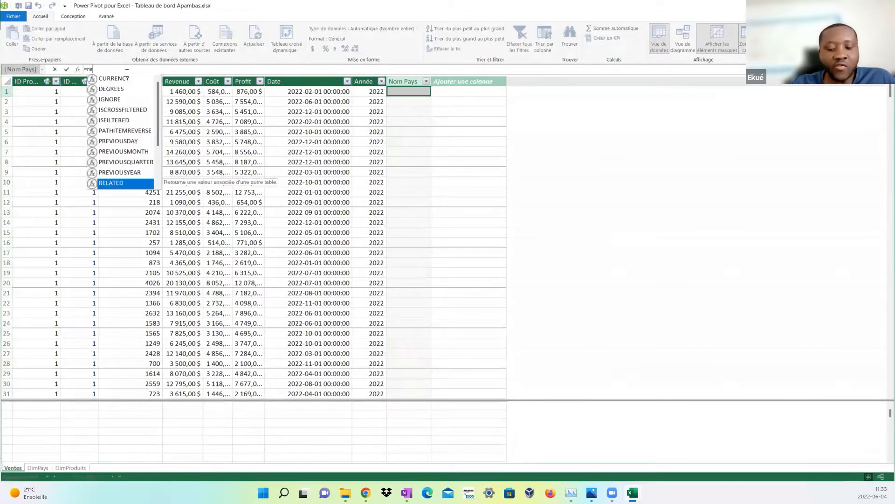
pyautogui.write('lat')
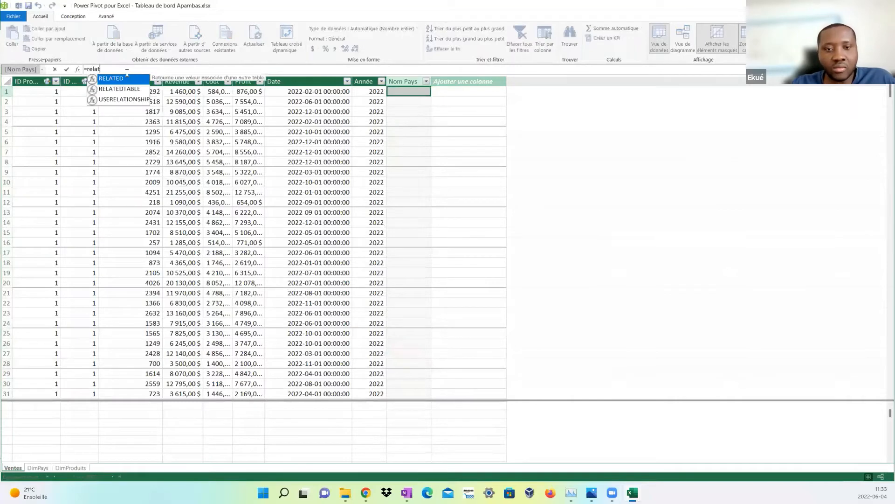
pyautogui.write('es')
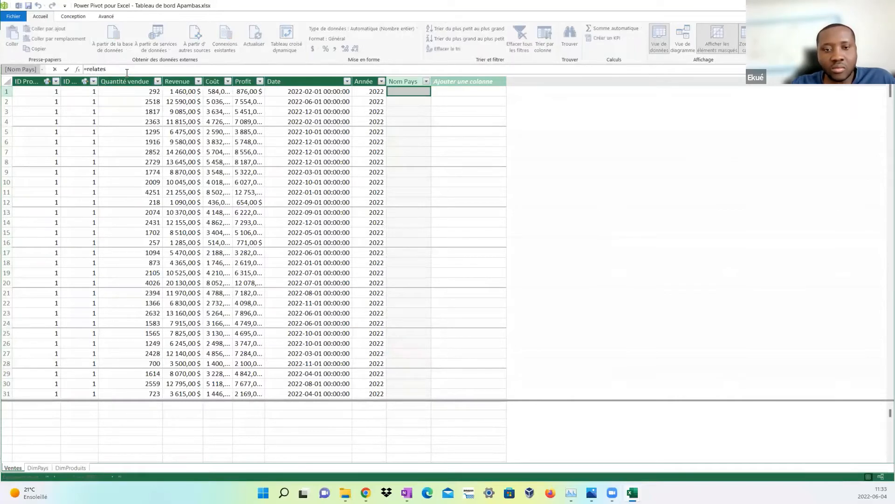
pyautogui.press('BackSpace')
pyautogui.write('d')
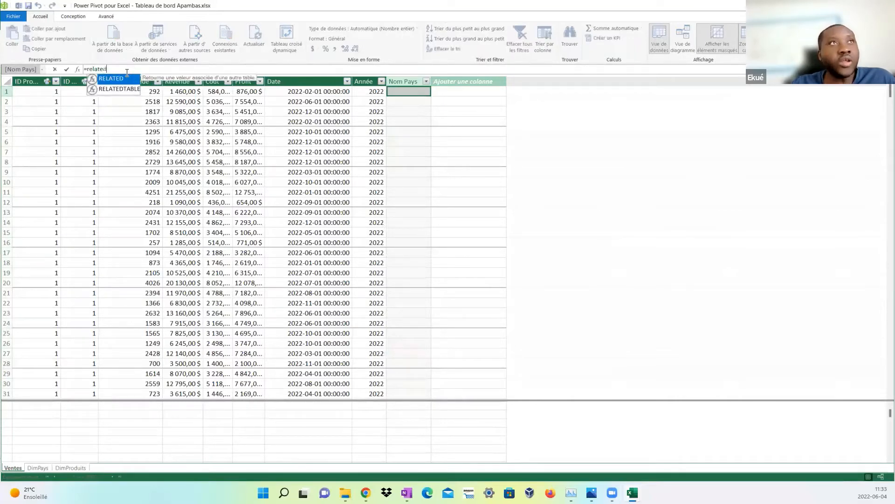
pyautogui.write('(')
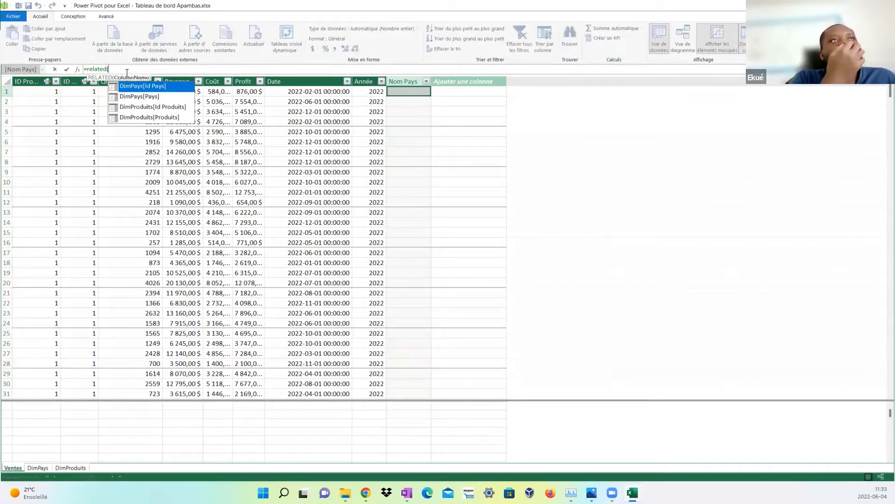
# Enlarge the formula text and expand the formula bar to several lines in height.
pyautogui.scroll(4, 127, 73)
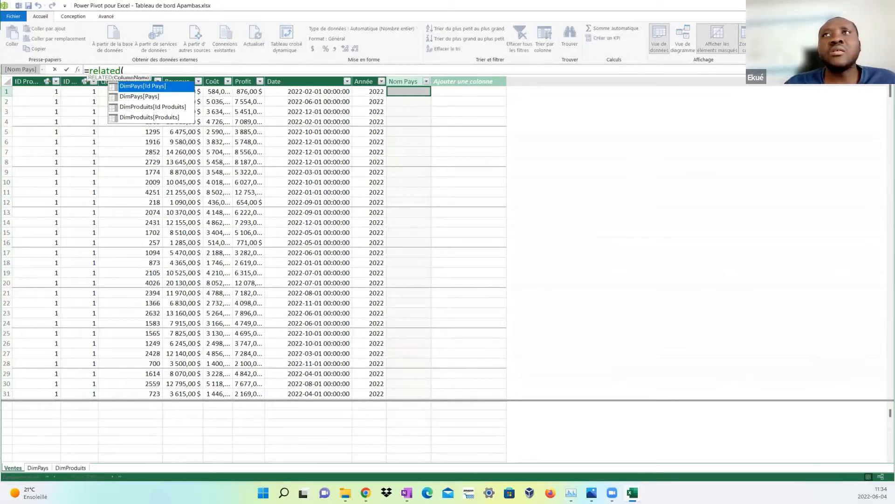
pyautogui.moveTo(766, 76); pyautogui.dragTo(765, 161)
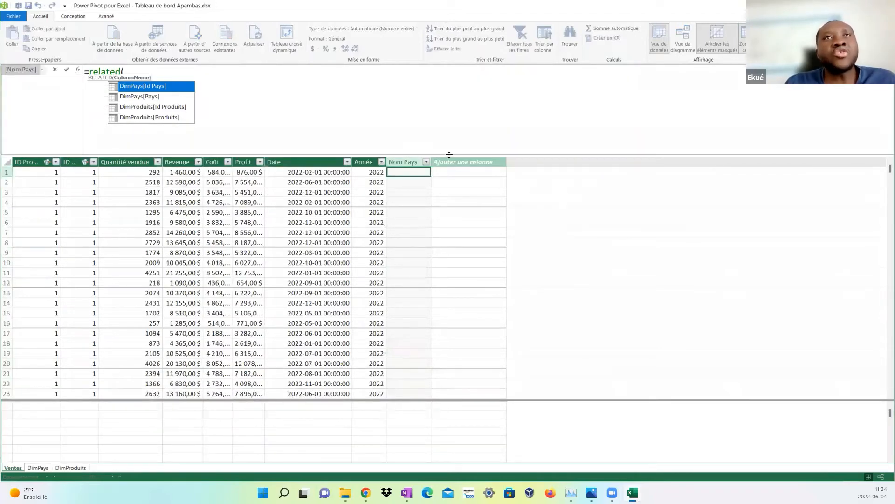
pyautogui.click(410, 162)
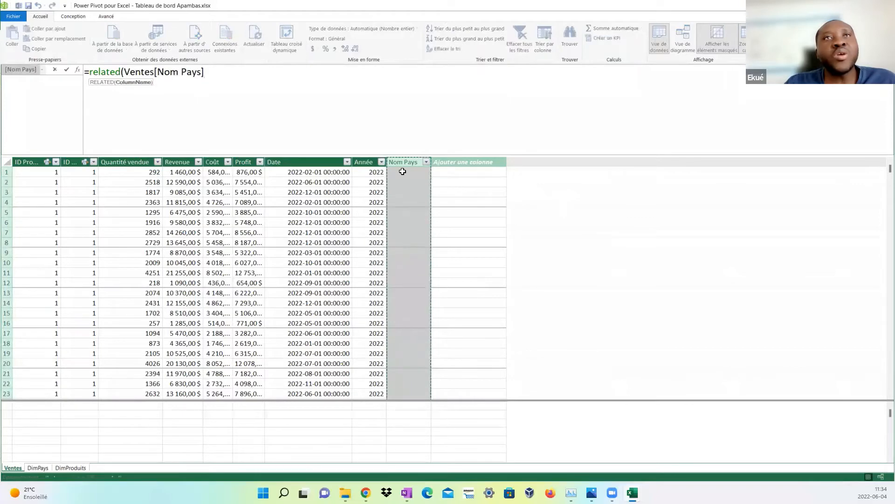
pyautogui.click(403, 171)
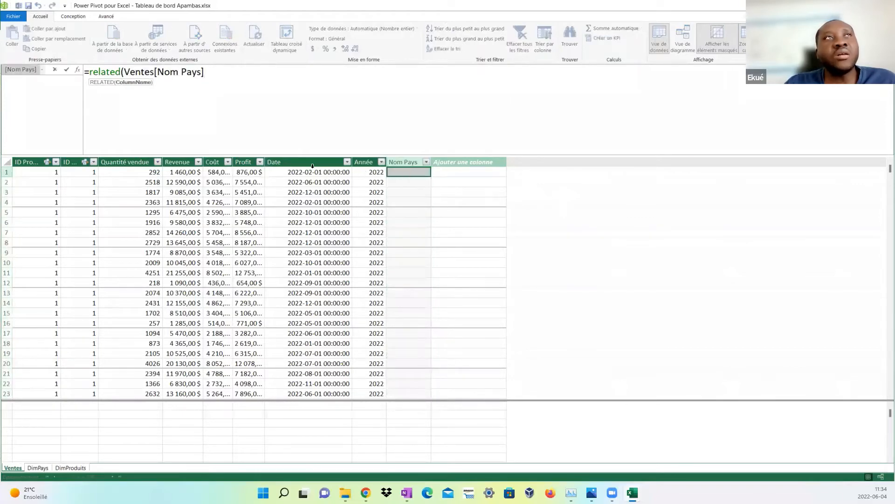
pyautogui.moveTo(204, 72); pyautogui.dragTo(91, 80)
pyautogui.press('BackSpace')
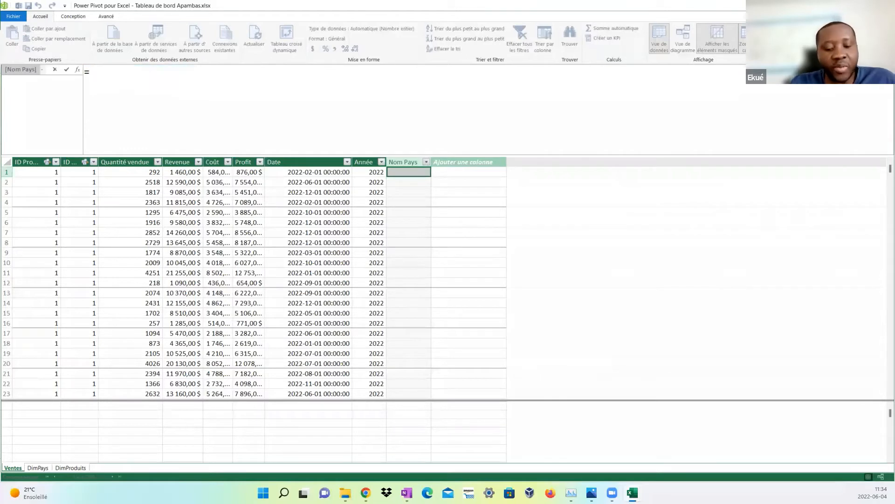
# Set the Nom Pays column's formula in Ventes to =related(DimPays[Pays]) and scroll through the filled column.
pyautogui.write('rela')
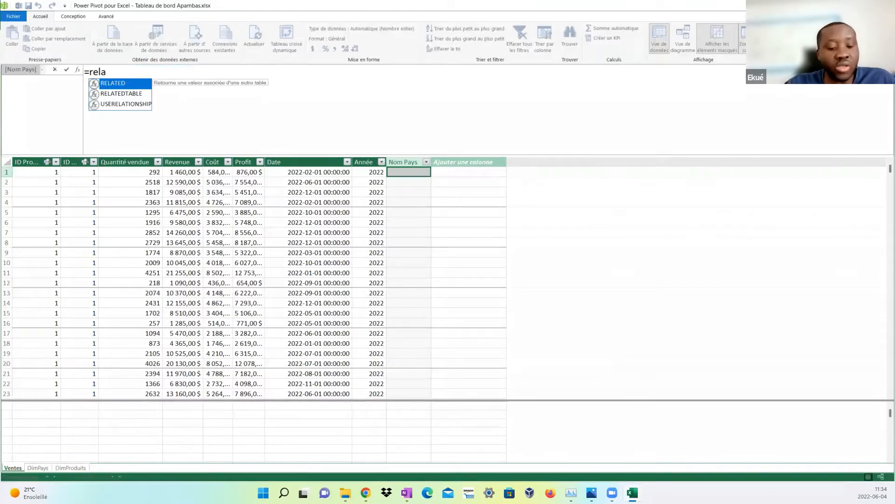
pyautogui.write('ted(')
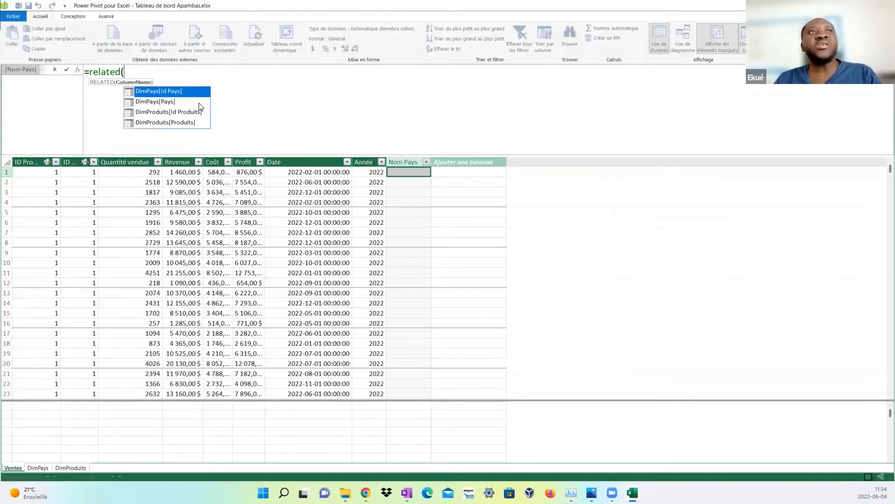
pyautogui.doubleClick(172, 104)
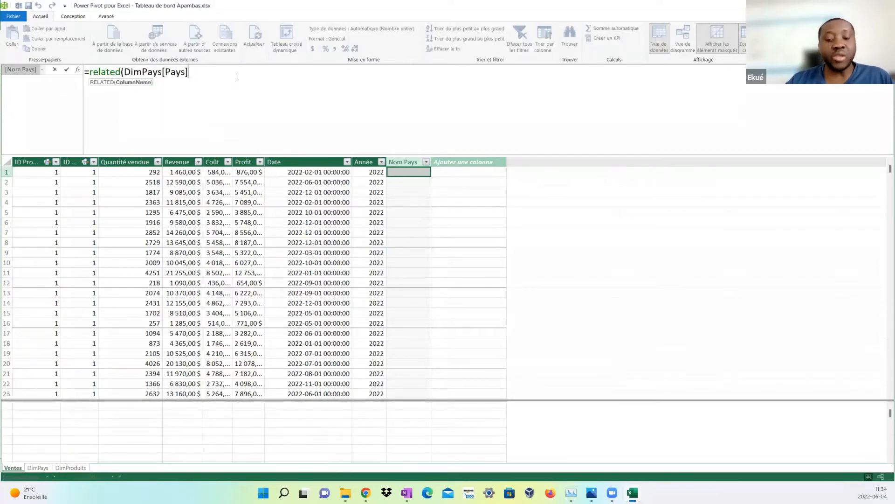
pyautogui.write(')')
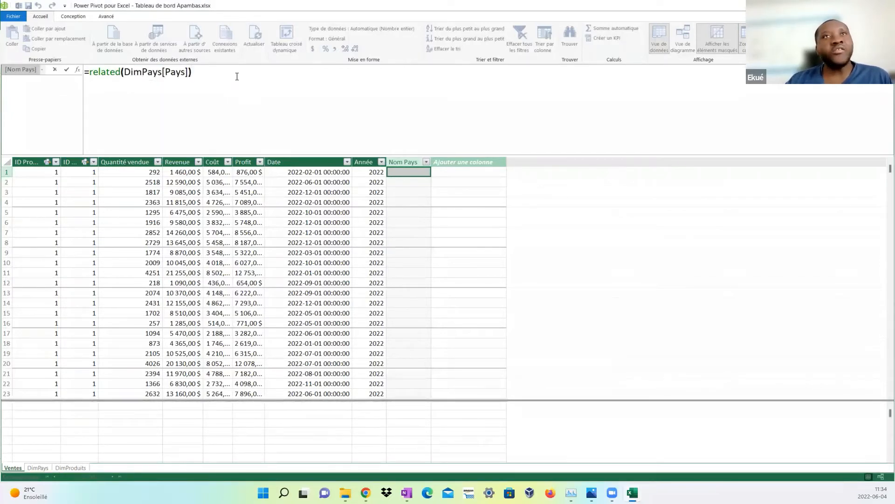
pyautogui.press('Return')
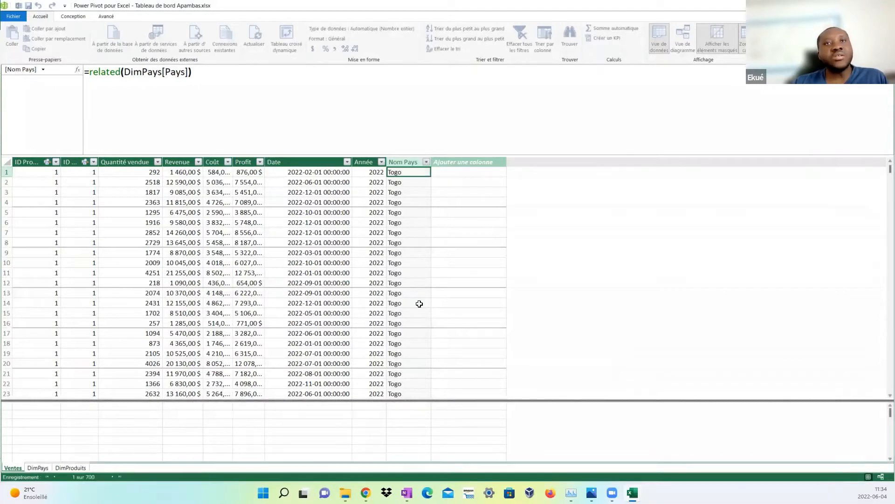
pyautogui.scroll(-4, 420, 304)
pyautogui.scroll(4, 420, 304)
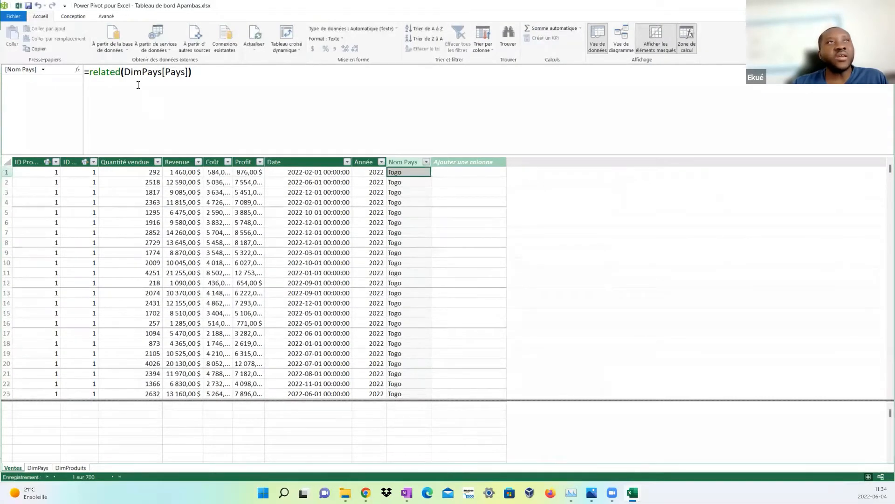
# Review the Nom Pays formula in Ventes and the table relationships in the diagram view.
pyautogui.click(469, 174)
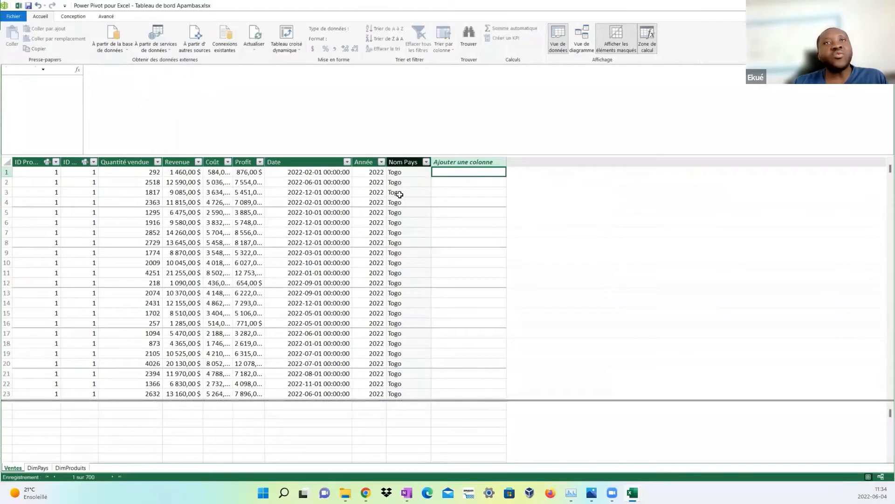
pyautogui.click(404, 172)
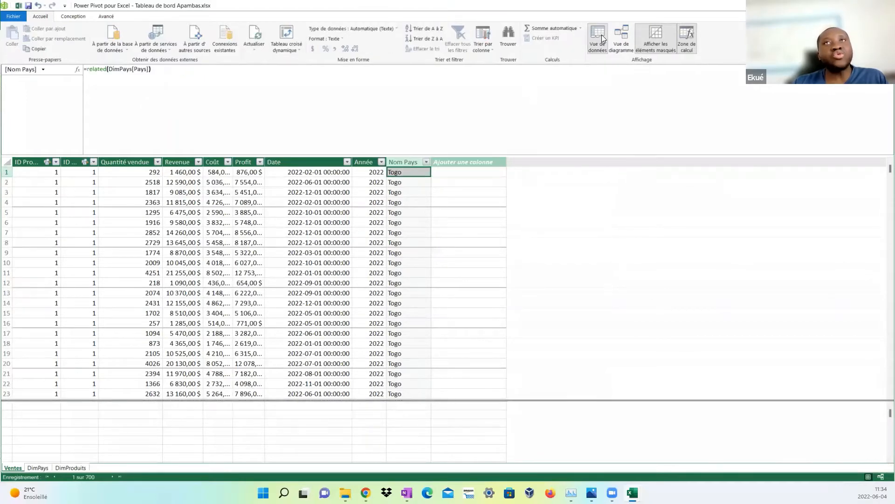
pyautogui.click(621, 38)
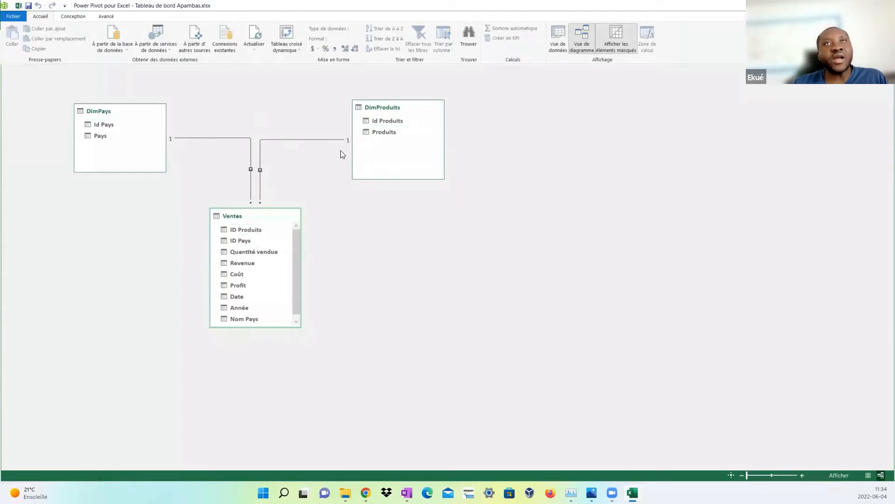
pyautogui.click(562, 49)
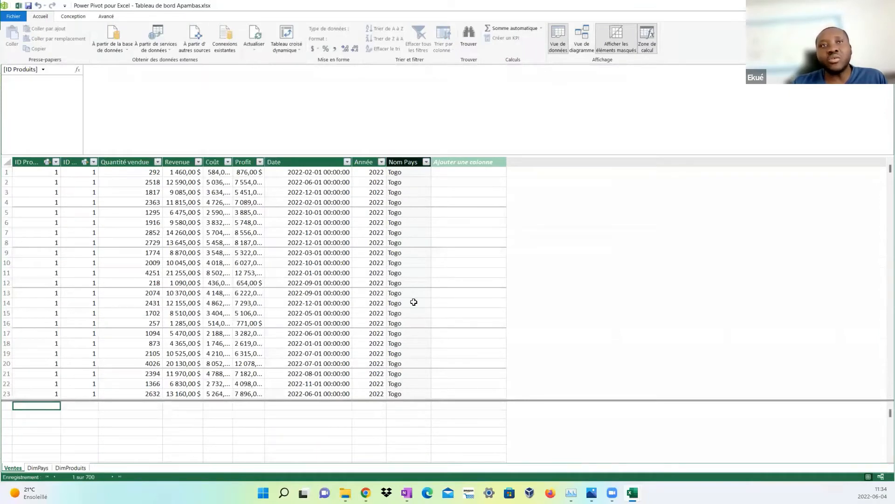
pyautogui.click(13, 468)
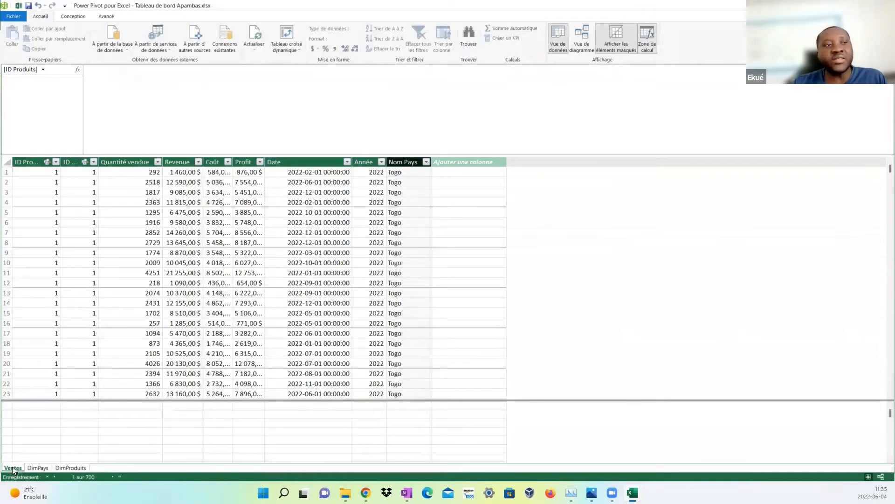
pyautogui.click(406, 173)
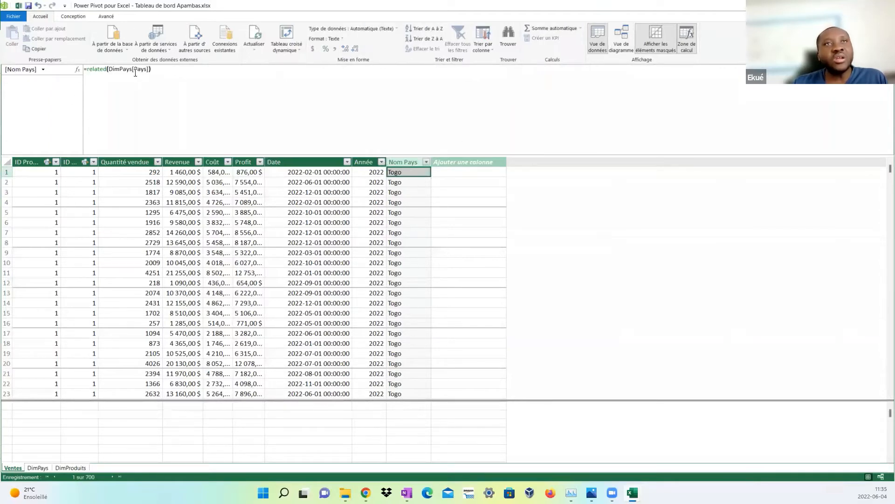
pyautogui.click(405, 183)
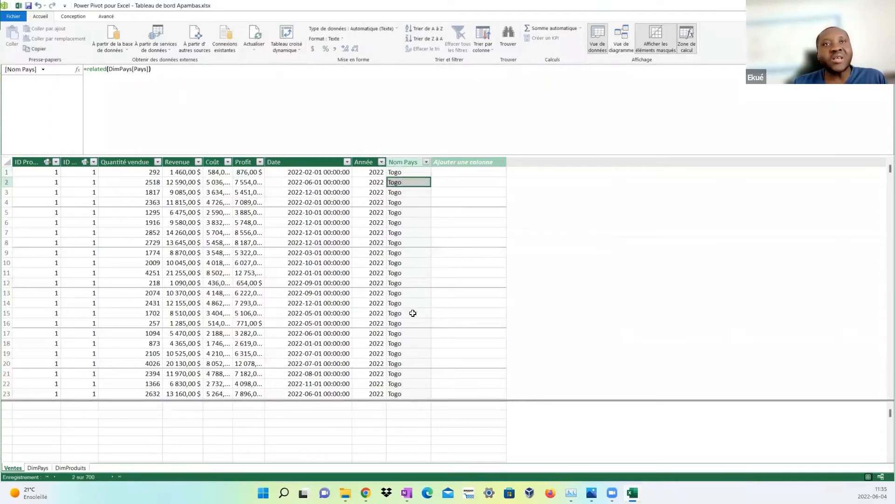
# Rearrange the relationship diagram by moving DimPays further left, placing Ventes lower between the two dimension tables, and lengthening Ventes to fit all its fields.
pyautogui.click(618, 49)
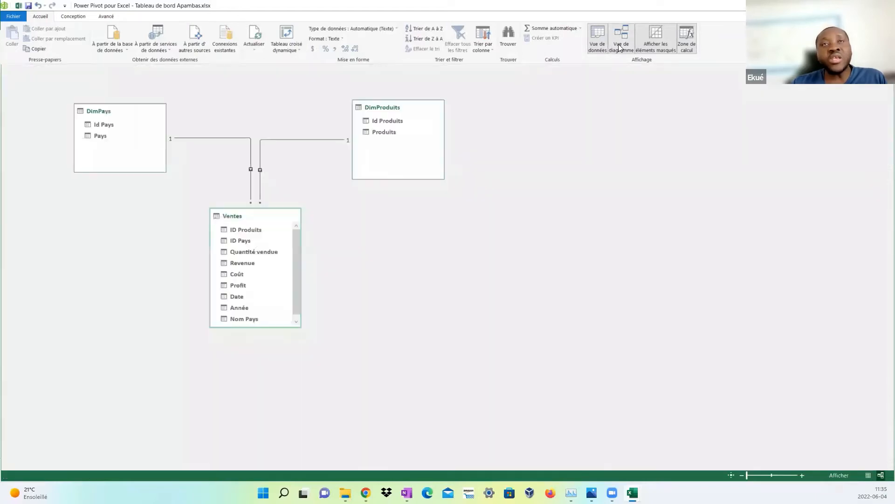
pyautogui.moveTo(251, 218); pyautogui.dragTo(201, 234)
pyautogui.click(98, 105)
pyautogui.moveTo(99, 106); pyautogui.dragTo(60, 105)
pyautogui.moveTo(196, 232); pyautogui.dragTo(160, 226)
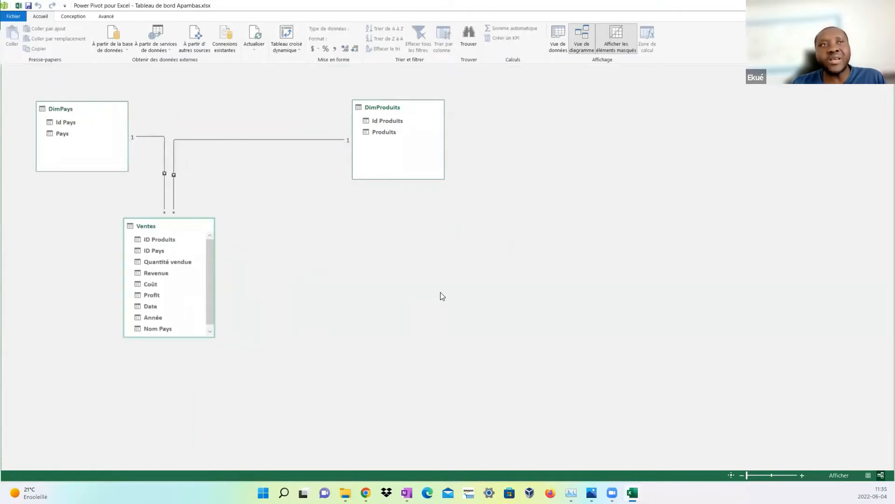
pyautogui.moveTo(182, 232); pyautogui.dragTo(192, 239)
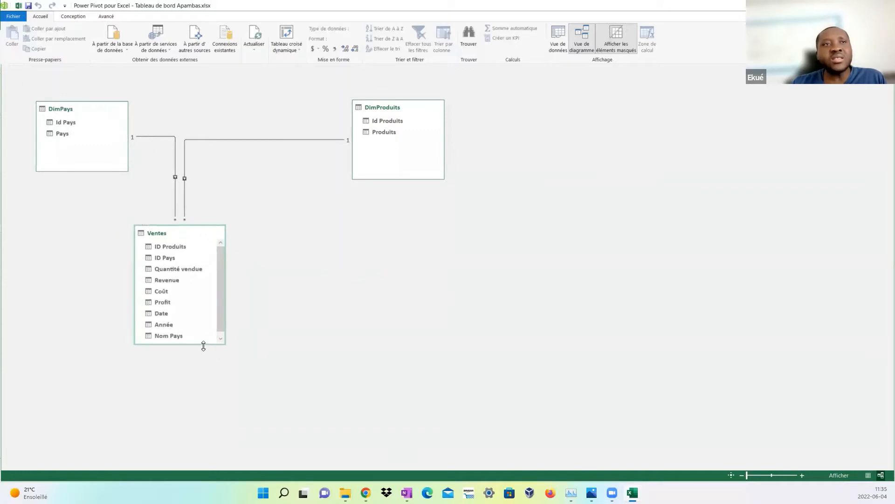
pyautogui.moveTo(201, 344); pyautogui.dragTo(199, 374)
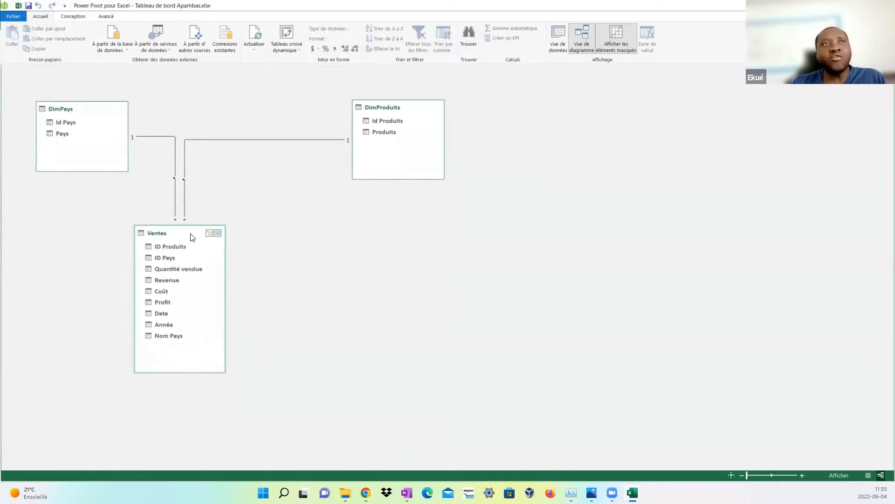
pyautogui.moveTo(190, 233); pyautogui.dragTo(236, 247)
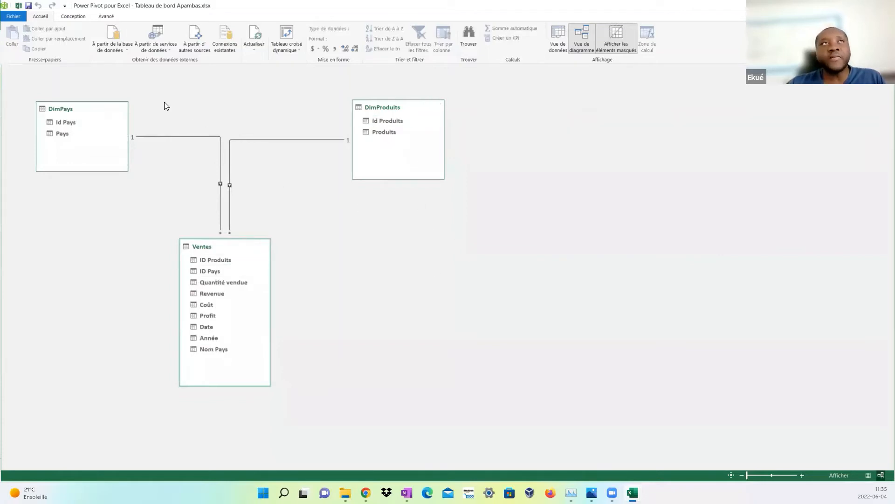
# Return to the data view and look through the DimPays, Ventes and DimProduits tables.
pyautogui.click(566, 41)
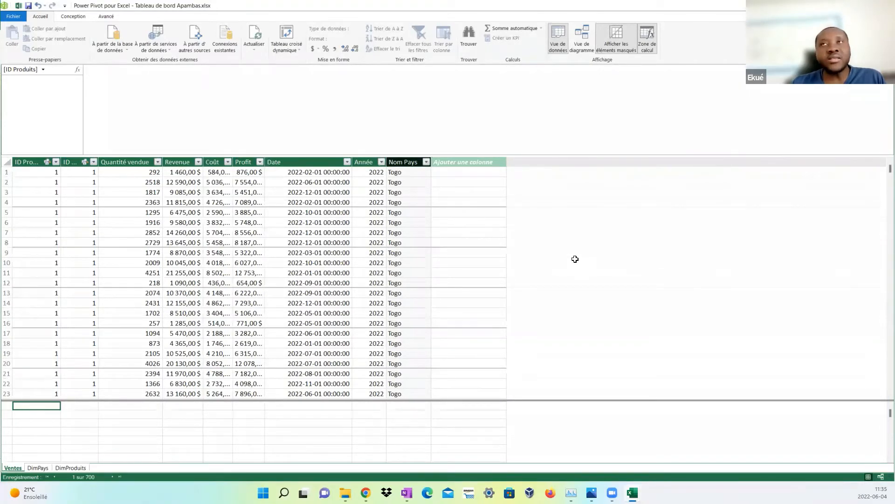
pyautogui.click(39, 467)
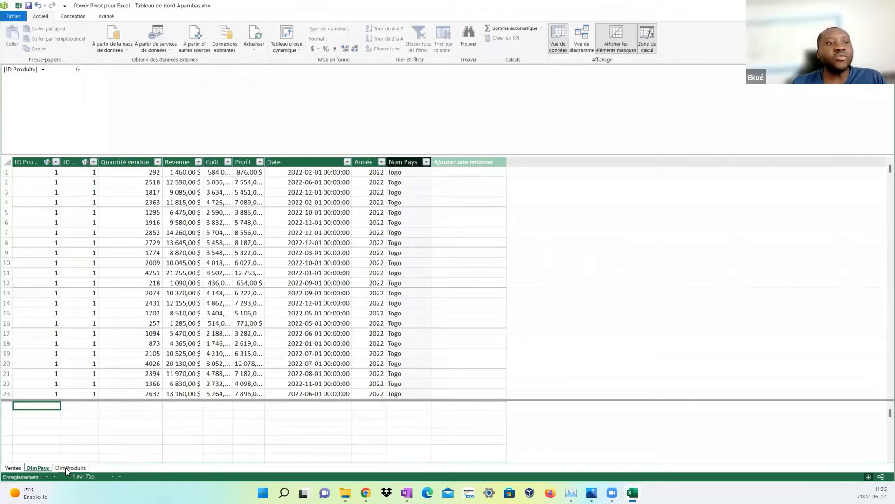
pyautogui.click(65, 467)
pyautogui.click(35, 467)
pyautogui.click(13, 467)
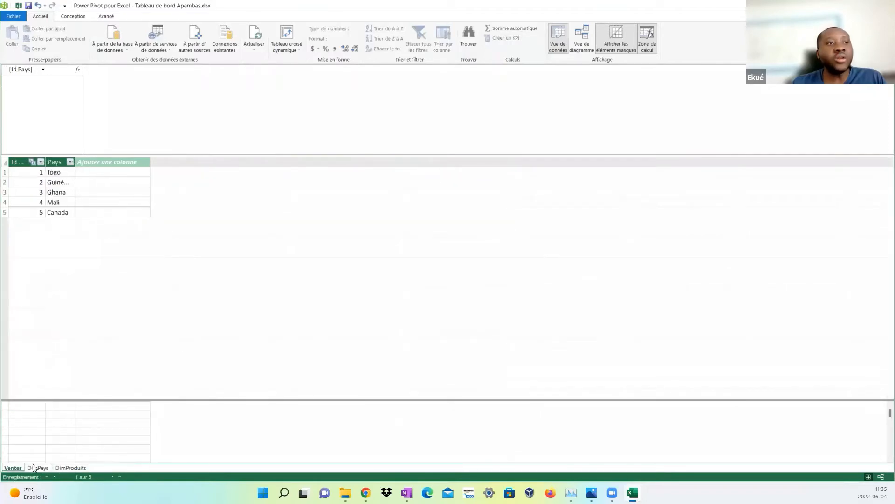
pyautogui.click(66, 468)
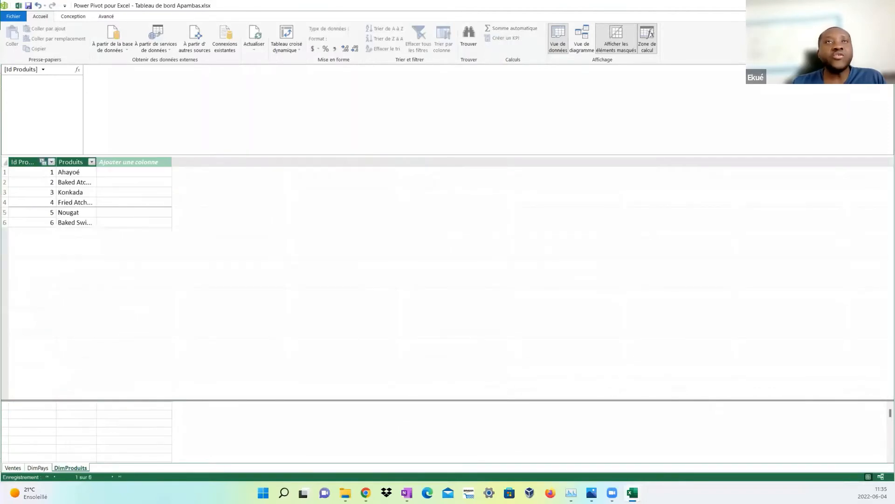
# Go back to the Excel workbook, reopen the data model, and inspect the Nom Pays formula in the Ventes table.
pyautogui.click(884, 6)
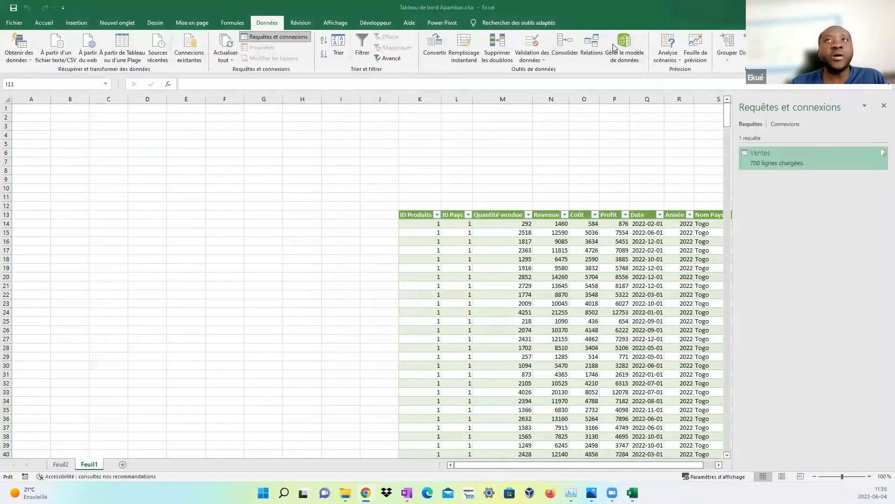
pyautogui.click(615, 47)
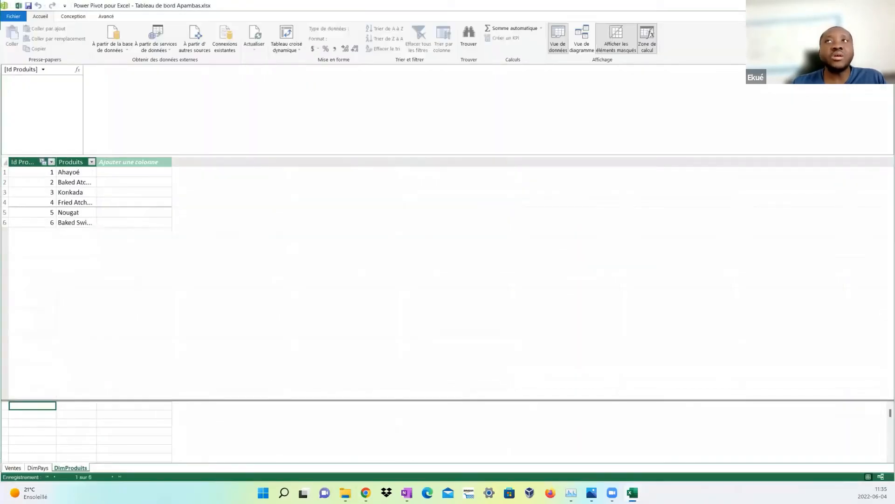
pyautogui.click(12, 467)
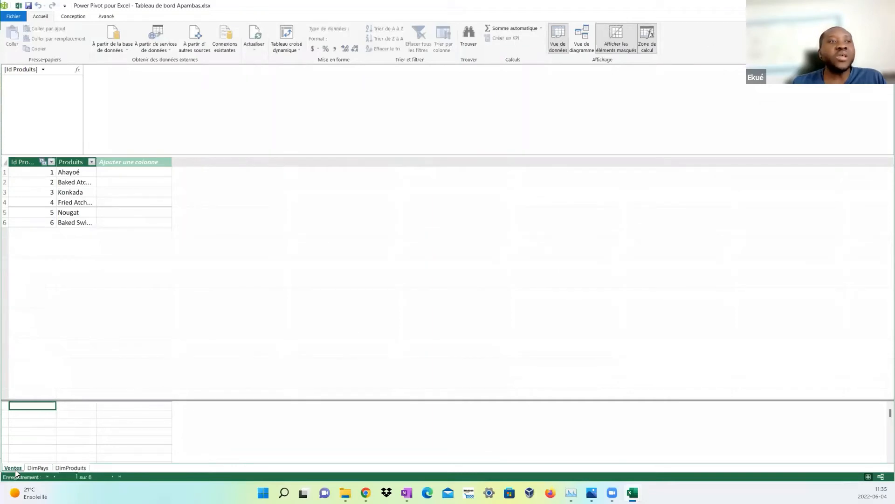
pyautogui.click(411, 172)
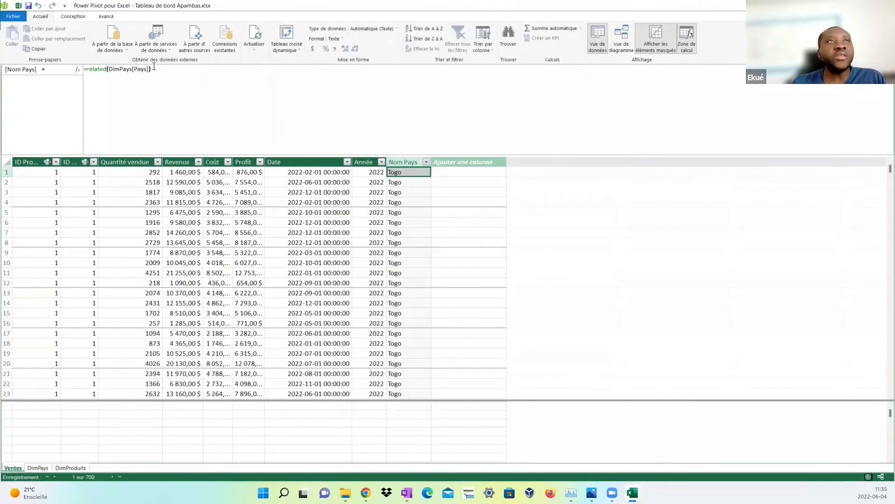
pyautogui.moveTo(404, 184)
pyautogui.mouseDown()
pyautogui.moveTo(406, 205)
pyautogui.moveTo(408, 175)
pyautogui.mouseUp()
pyautogui.click(408, 173)
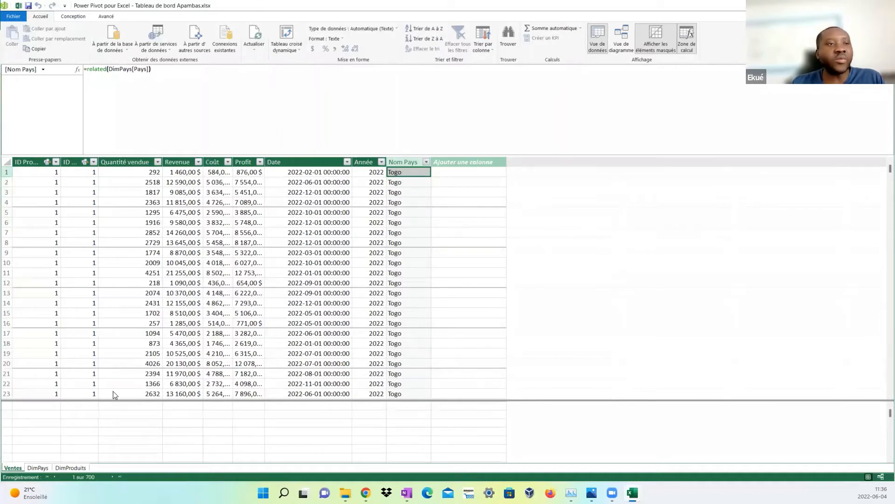
# Look through the DimProduits and DimPays tables, return to Ventes, and close the Power Pivot window.
pyautogui.click(62, 468)
pyautogui.click(44, 467)
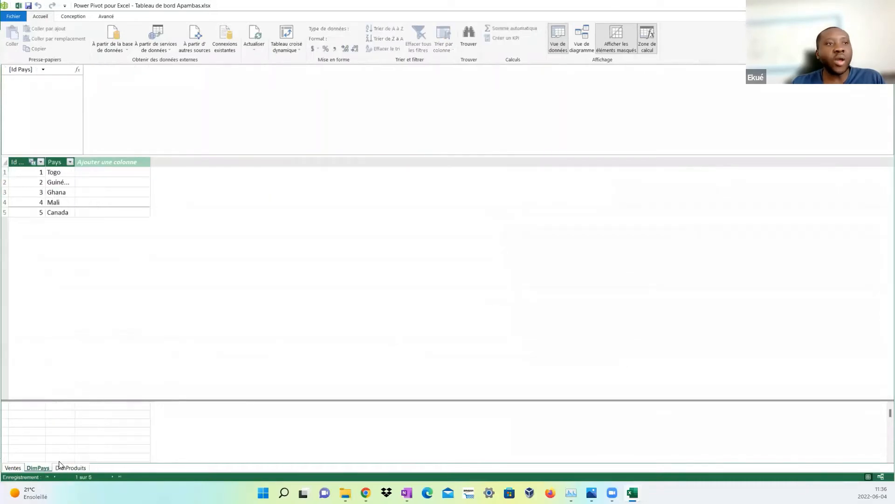
pyautogui.click(17, 468)
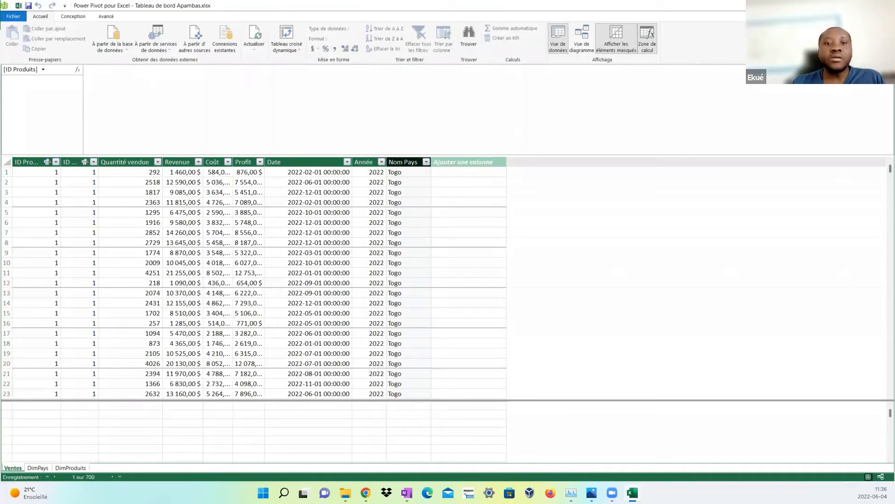
pyautogui.click(884, 5)
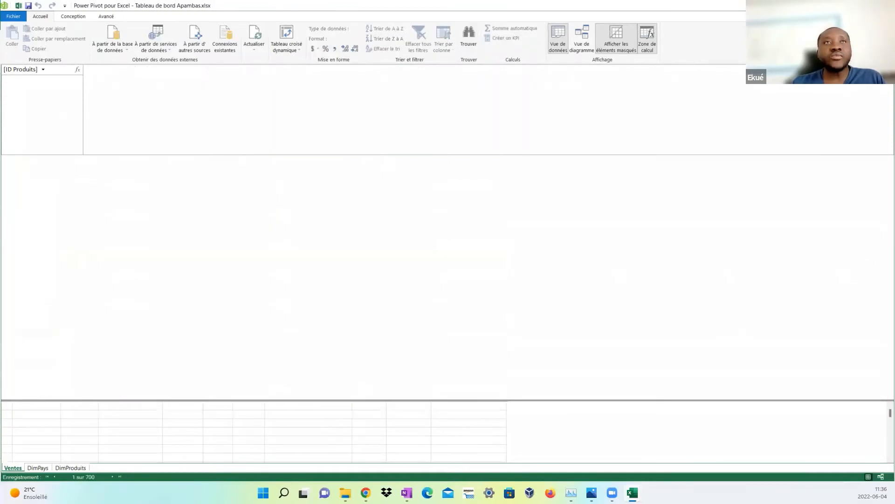
# Close the Requêtes et connexions pane on Feuil1 to show the full Ventes table, leaving an empty cell selected.
pyautogui.click(459, 150)
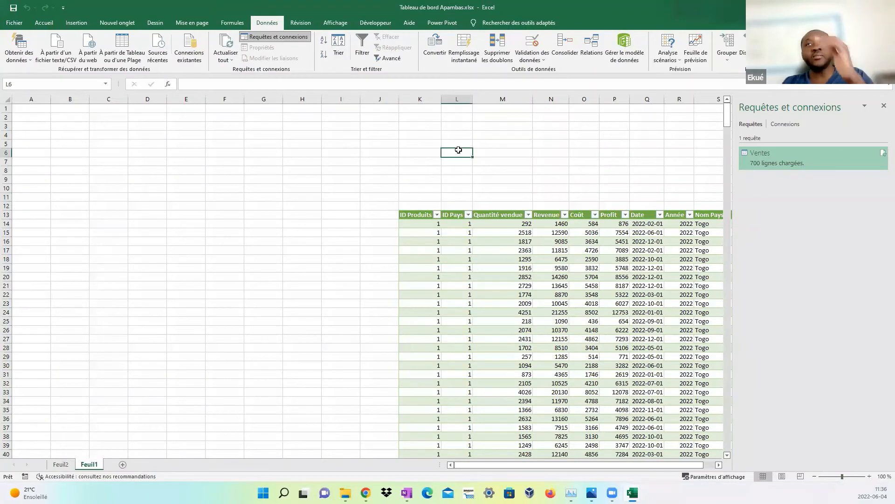
pyautogui.click(508, 133)
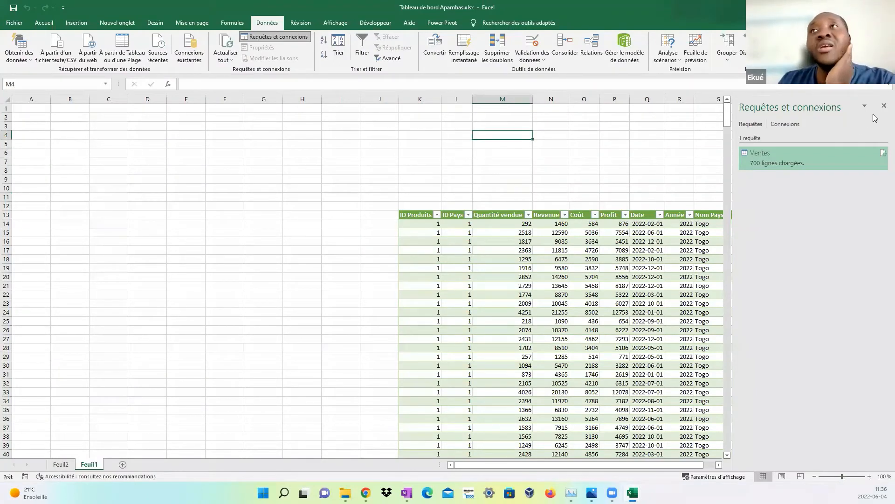
pyautogui.click(883, 106)
pyautogui.click(825, 201)
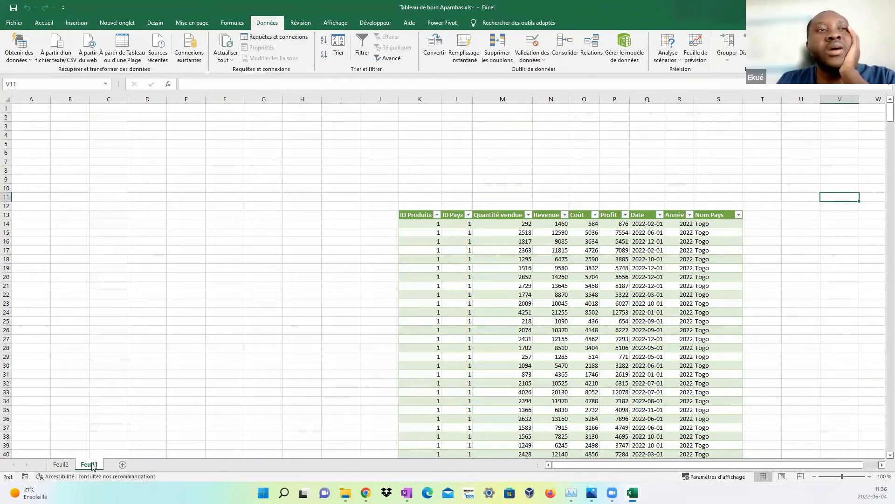
# Switch to the Excel Tableau de Bord interactif workbook and examine the Profit par marché et par produits chart on its dashboard.
pyautogui.moveTo(633, 492)
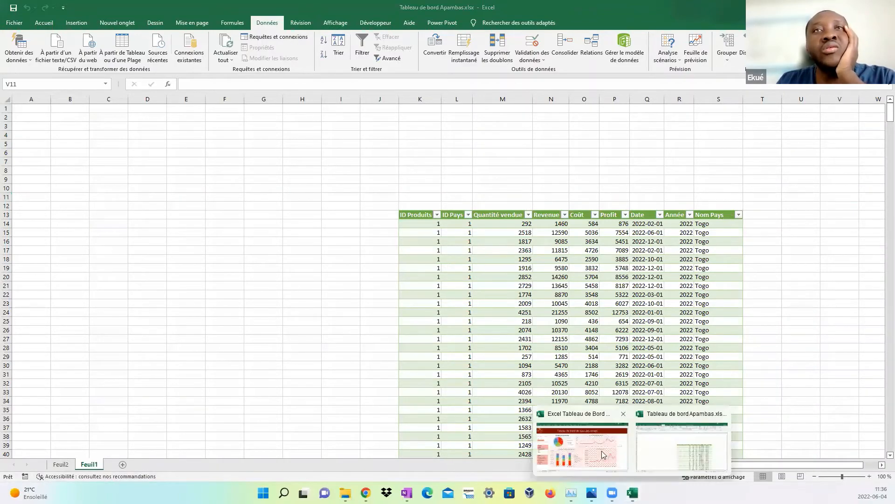
pyautogui.click(583, 449)
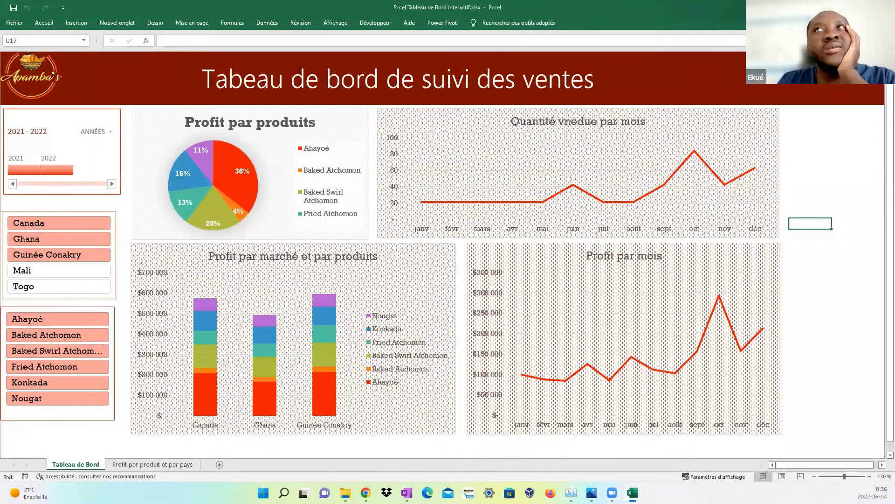
pyautogui.click(419, 265)
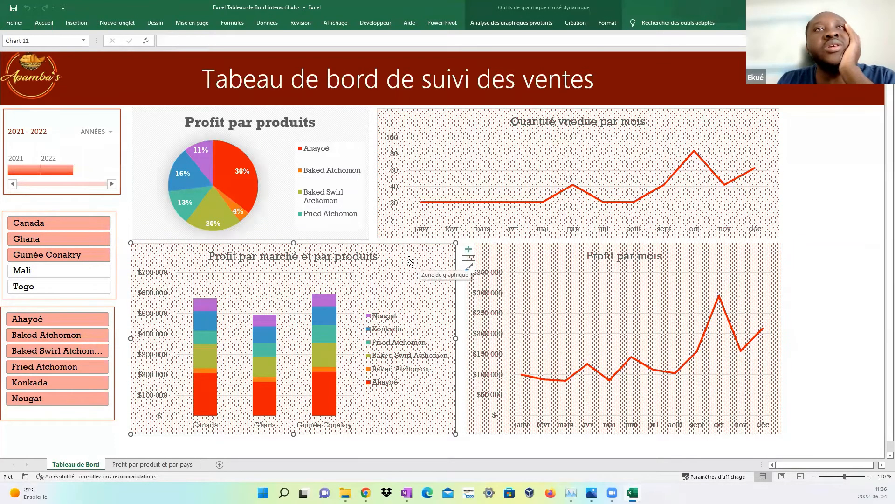
pyautogui.moveTo(409, 260); pyautogui.dragTo(406, 263)
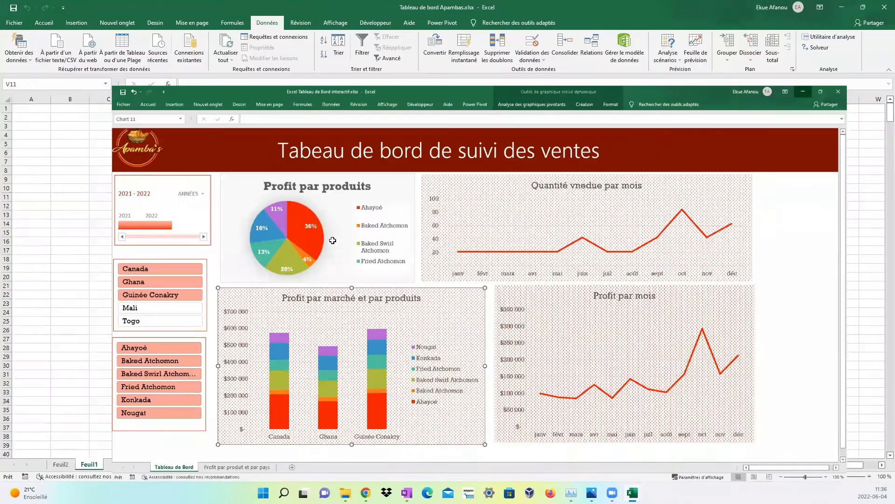
# Delete the worksheet Feuil1 from the Tableau de bord Apambas workbook and confirm its permanent removal.
pyautogui.click(88, 465)
pyautogui.rightClick(90, 466)
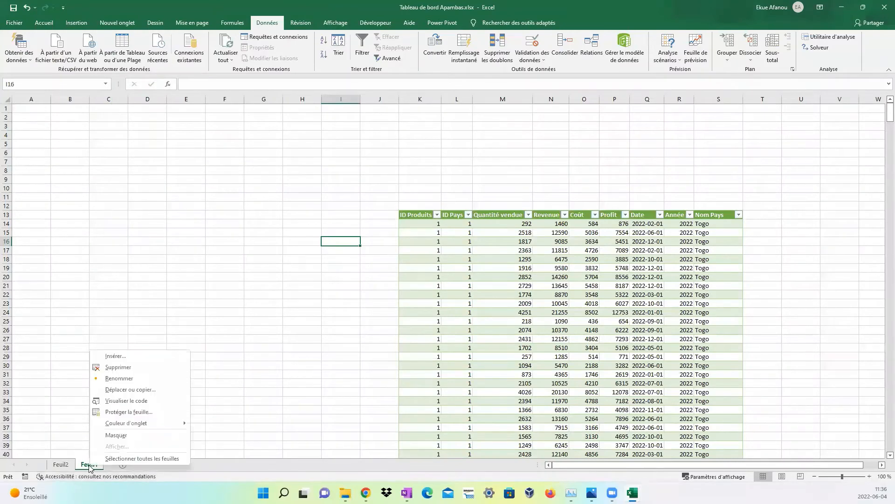
pyautogui.click(133, 365)
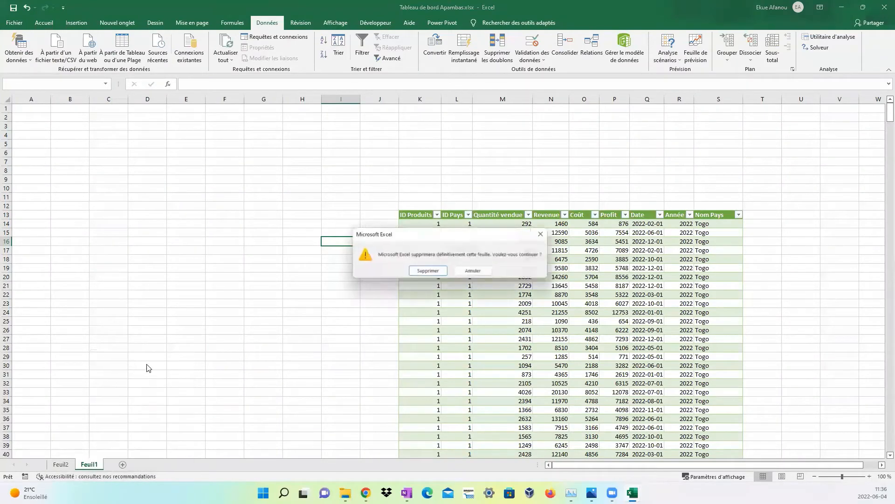
pyautogui.click(427, 272)
pyautogui.click(304, 282)
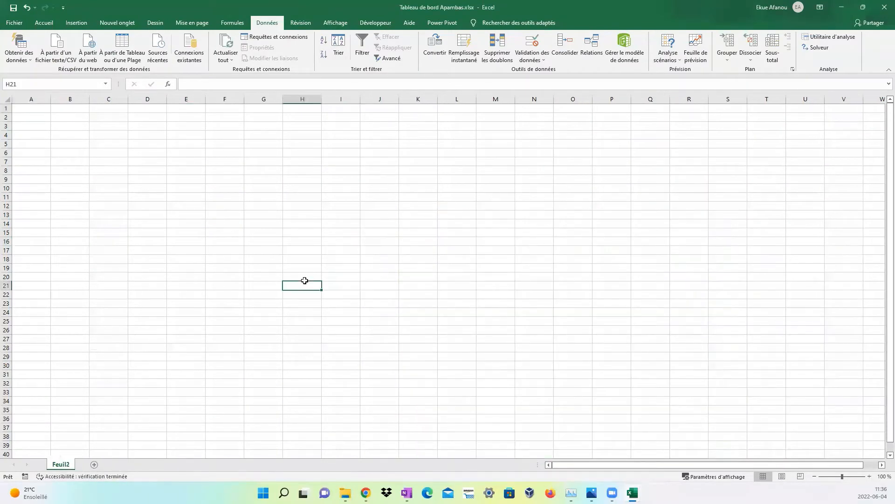
pyautogui.click(238, 276)
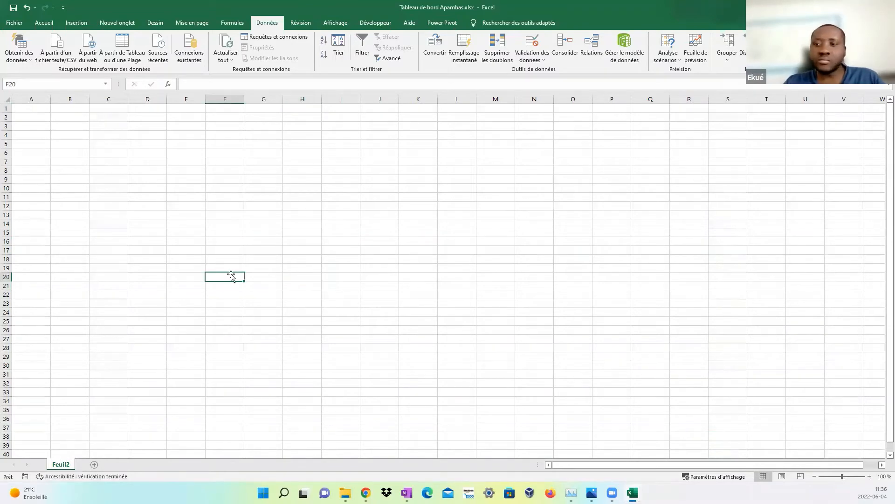
pyautogui.click(343, 274)
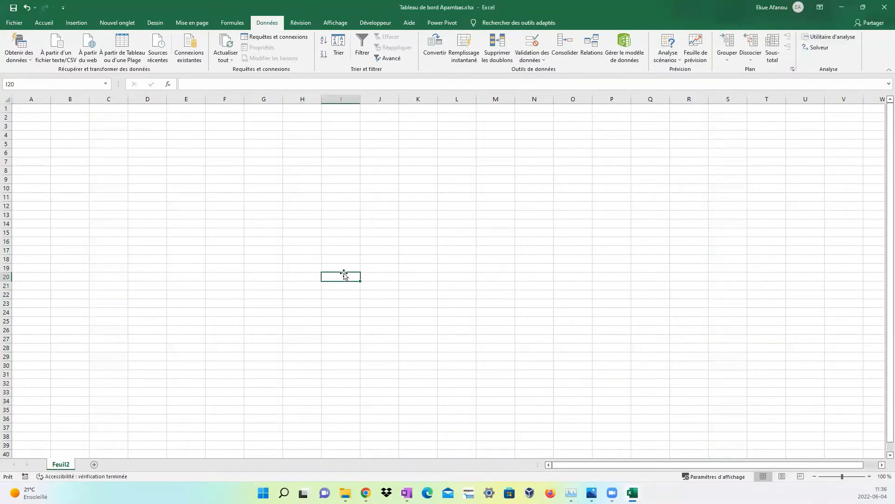
# Open the Power Pivot data model, examine the Ventes, DimPays and DimProduits tables, and return to the worksheet.
pyautogui.click(624, 46)
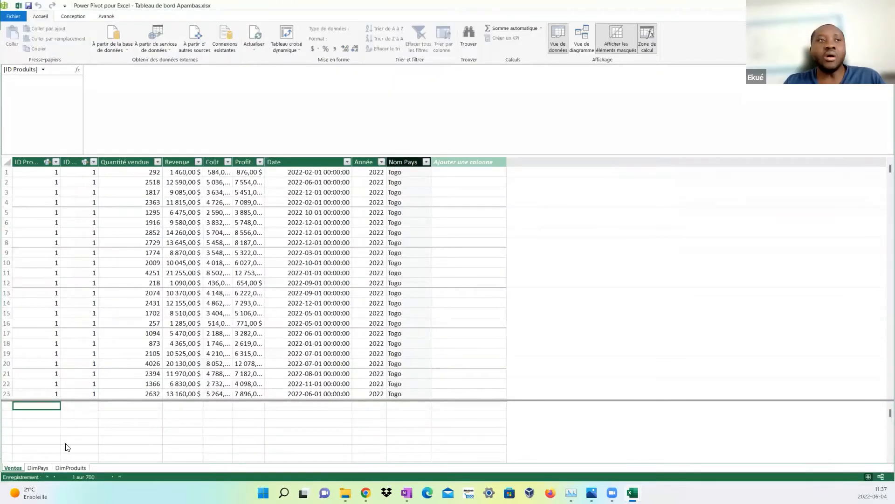
pyautogui.click(65, 467)
pyautogui.click(40, 467)
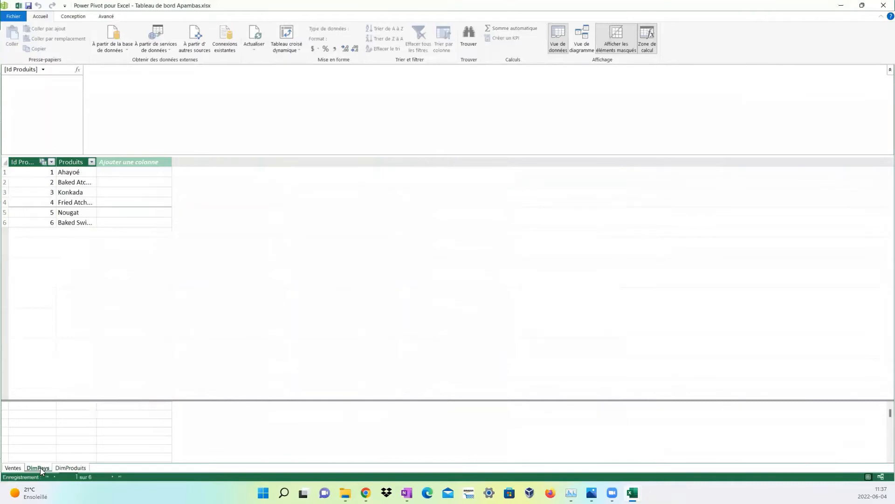
pyautogui.click(14, 468)
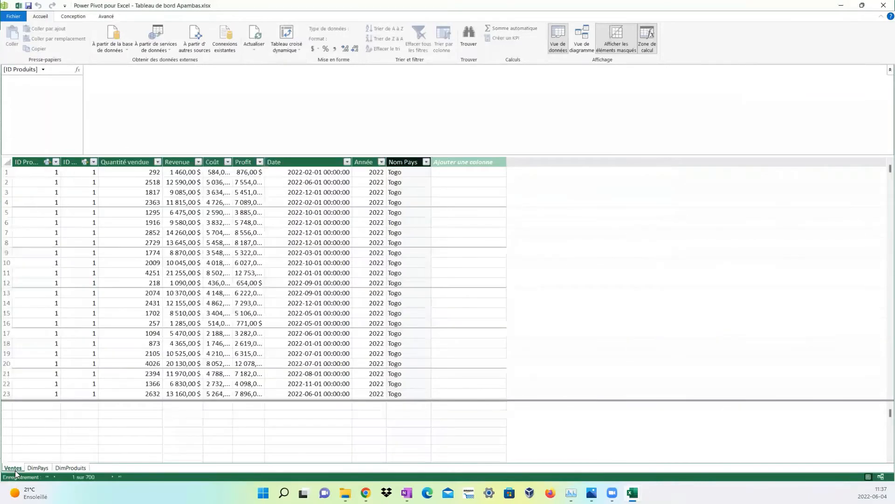
pyautogui.click(65, 469)
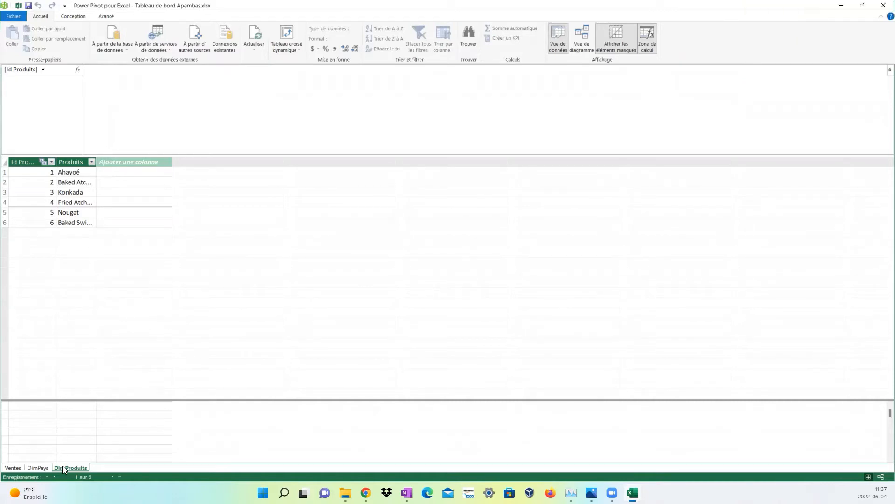
pyautogui.click(37, 467)
pyautogui.click(15, 468)
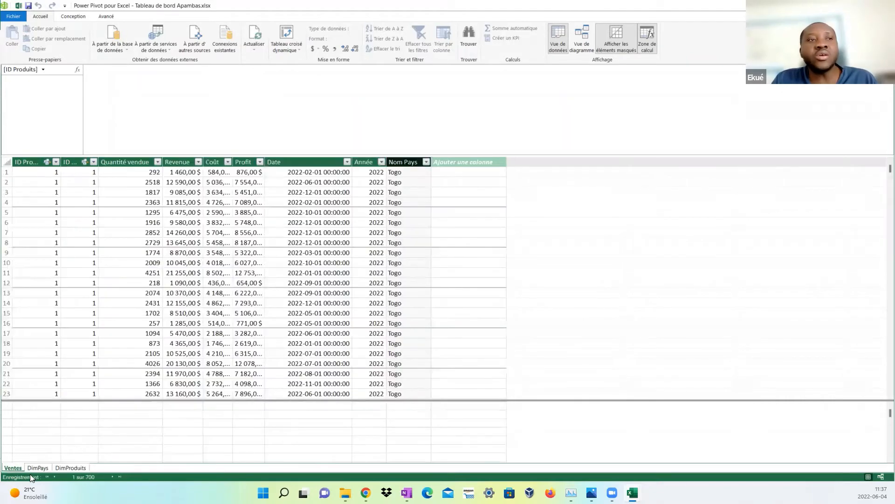
pyautogui.click(66, 467)
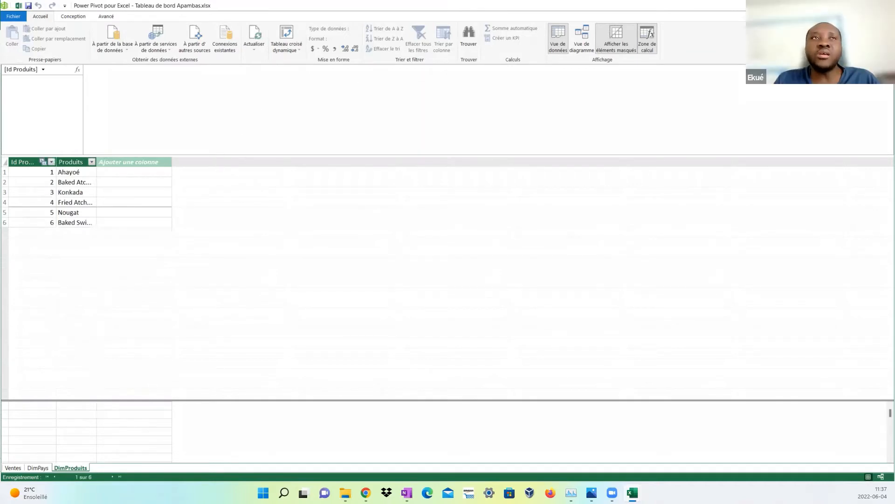
pyautogui.click(840, 10)
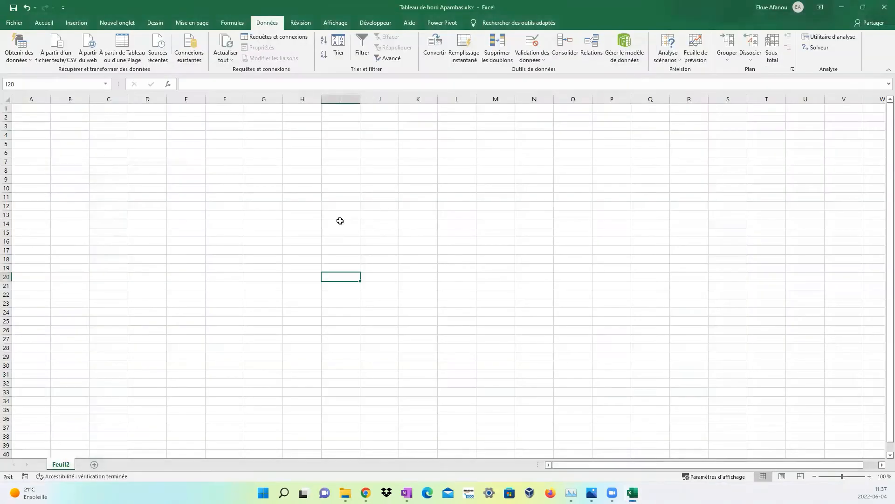
pyautogui.click(341, 222)
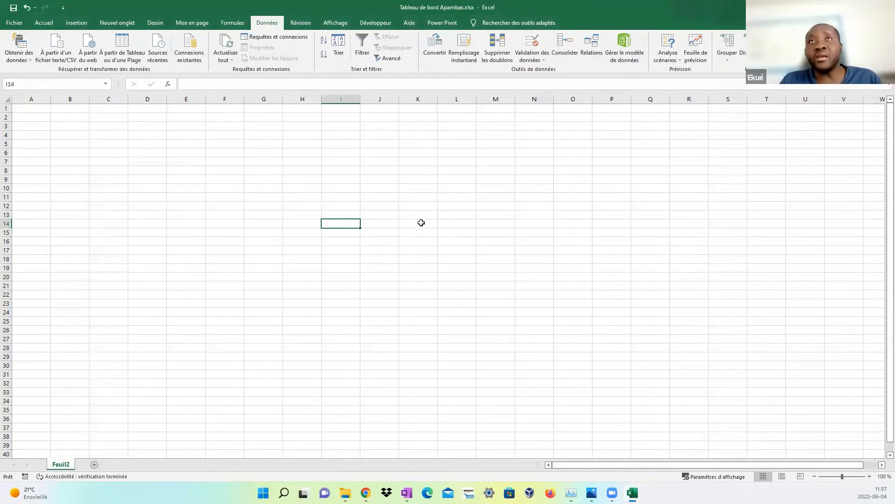
pyautogui.click(147, 330)
pyautogui.click(192, 200)
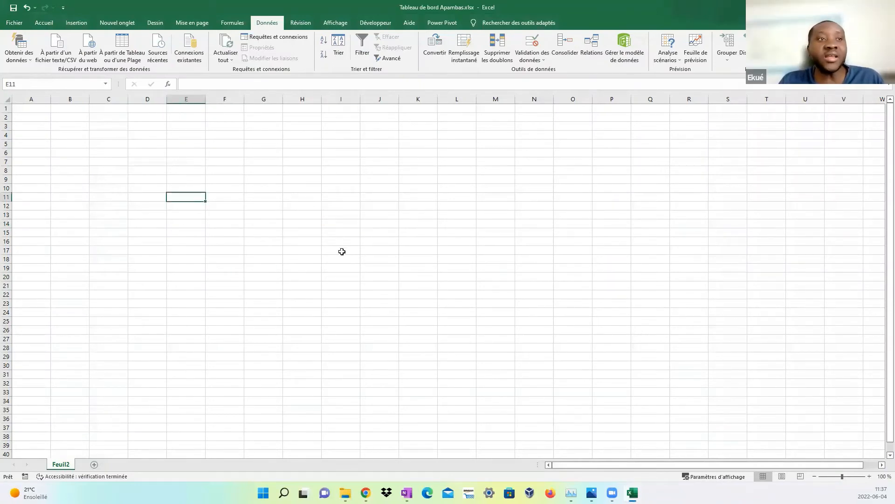
pyautogui.click(536, 224)
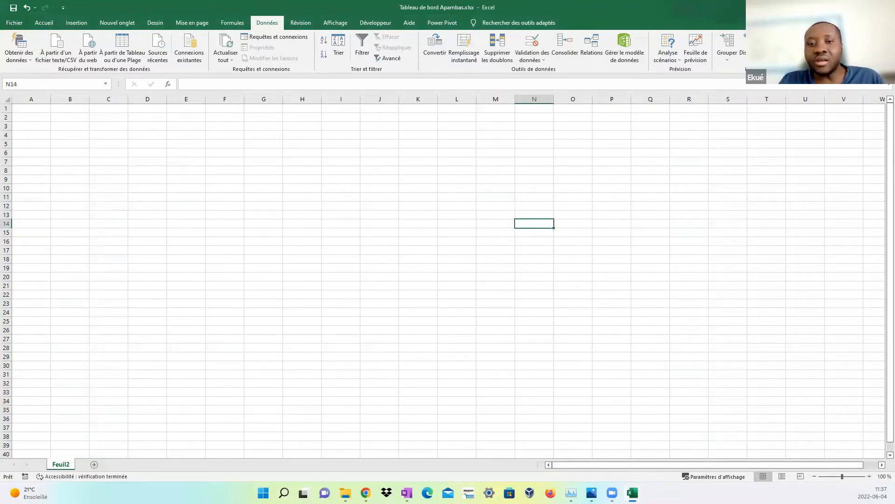
pyautogui.click(266, 239)
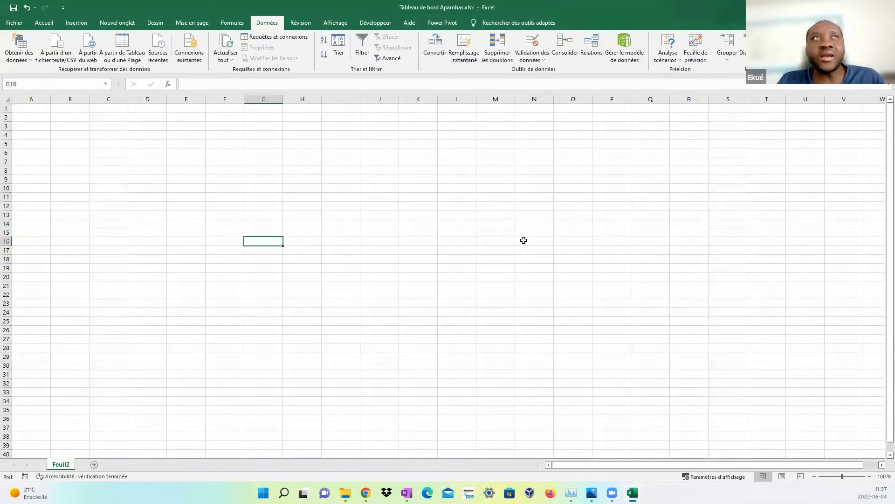
pyautogui.click(428, 239)
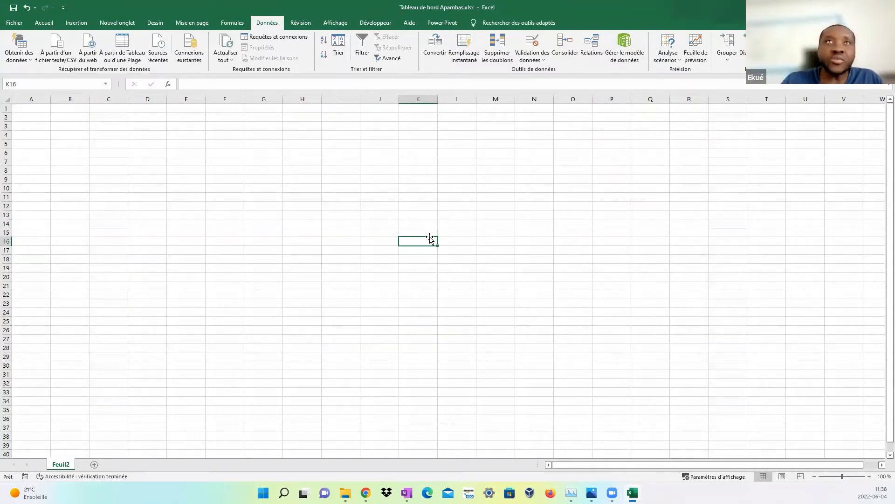
pyautogui.click(506, 208)
# Switch to the finished example workbook Excel Tableau de Bord interactif.xlsx.
pyautogui.moveTo(612, 493)
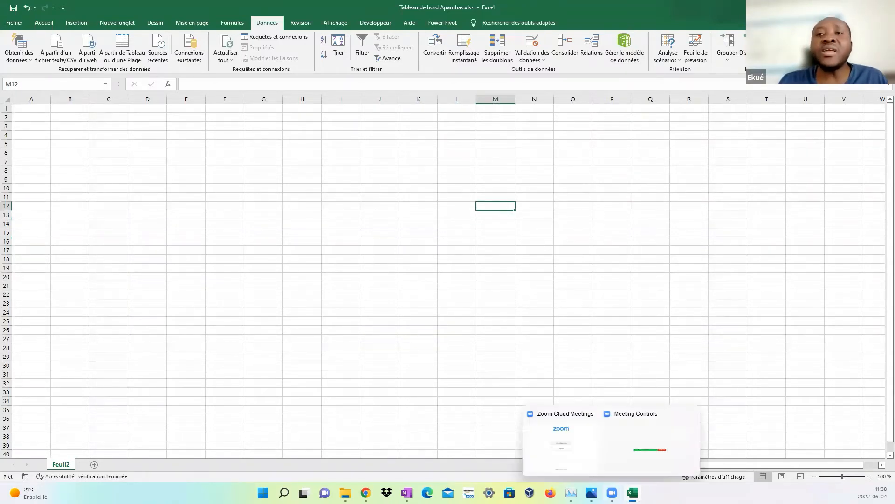
pyautogui.click(578, 441)
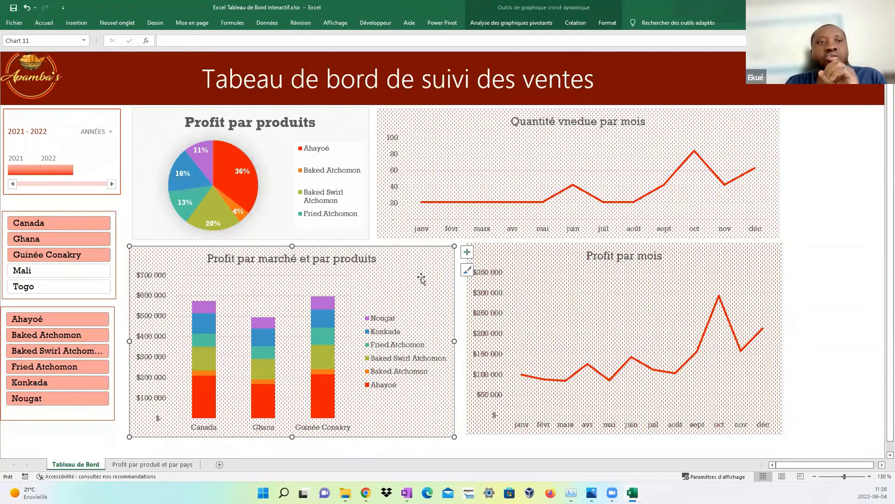
# Unhide the worksheet "Quantité vendue par mois" in the example dashboard workbook.
pyautogui.rightClick(95, 464)
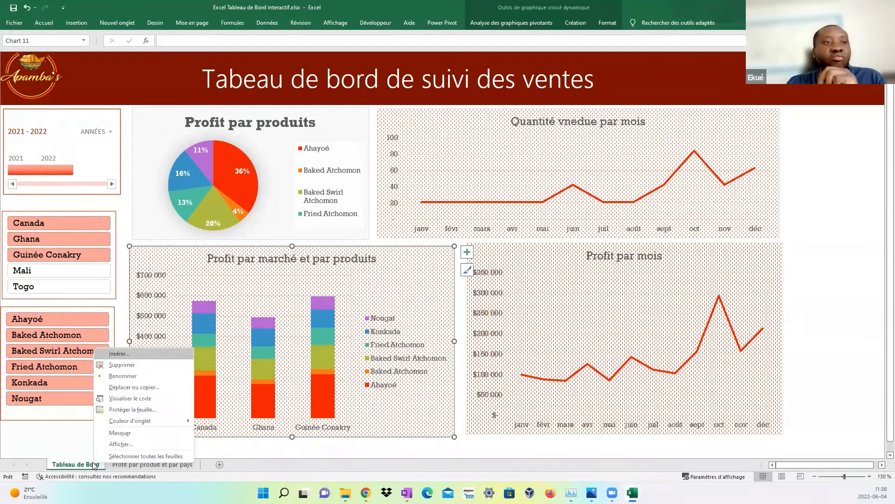
pyautogui.click(126, 443)
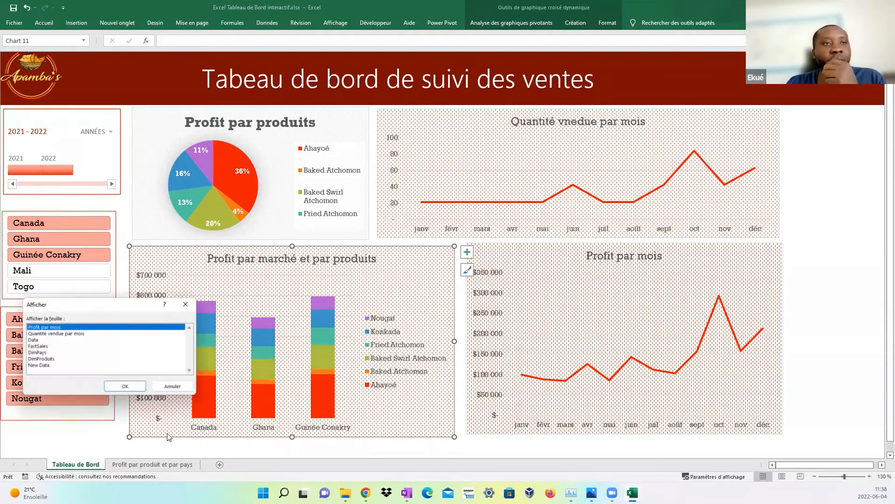
pyautogui.click(81, 334)
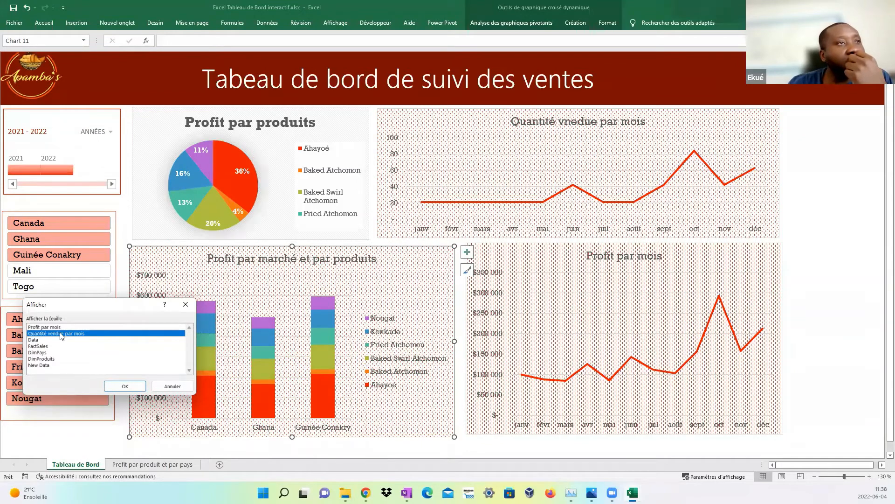
pyautogui.click(125, 386)
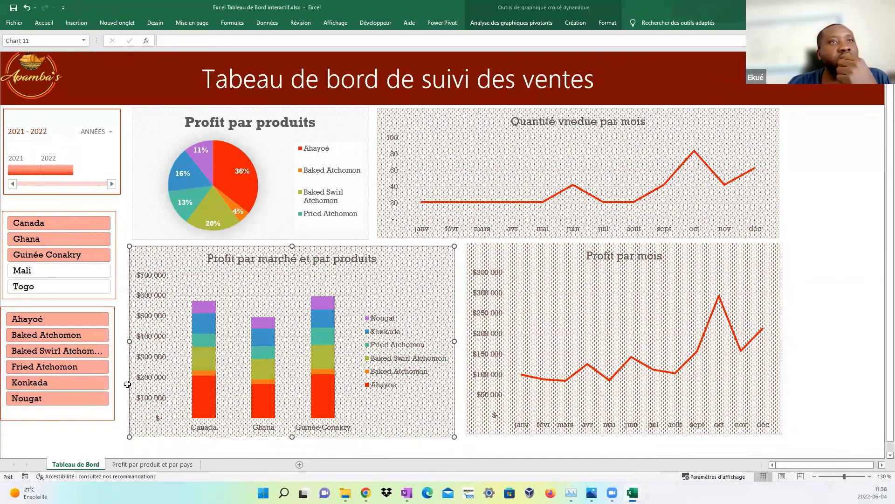
# View the "Profit par produit et par pays" sheet and hide the "Quantité vendue par mois" sheet again.
pyautogui.click(219, 467)
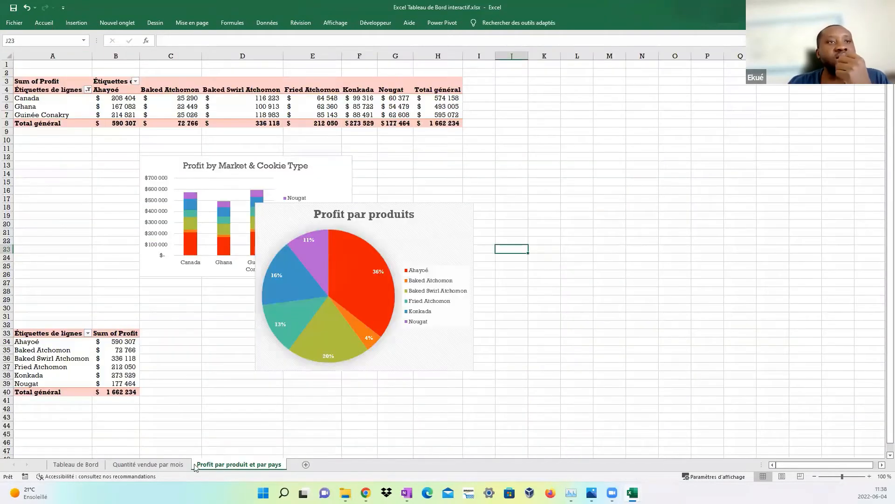
pyautogui.rightClick(175, 466)
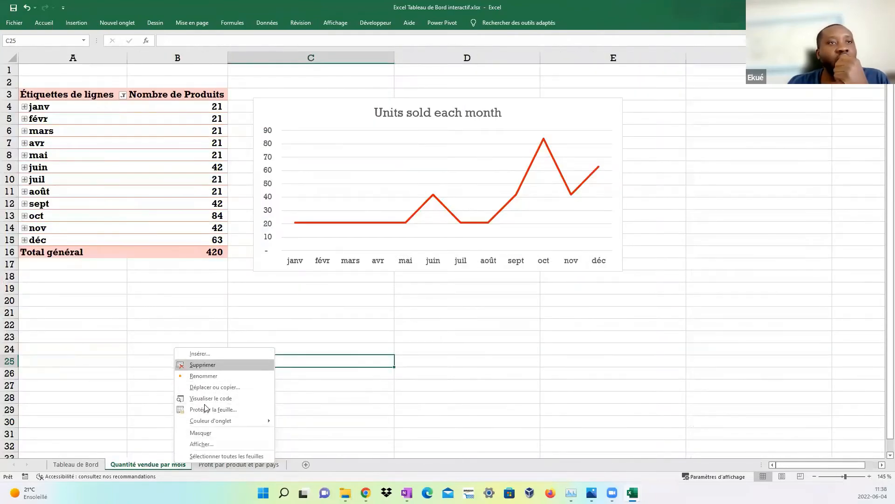
pyautogui.click(199, 432)
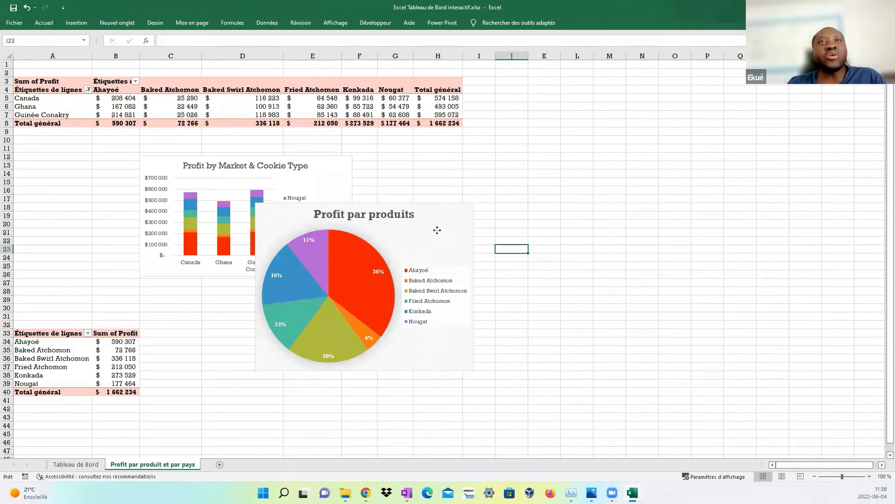
# Move the "Profit par produits" pie chart down and right so it no longer overlaps the stacked column chart.
pyautogui.moveTo(437, 230); pyautogui.dragTo(554, 281)
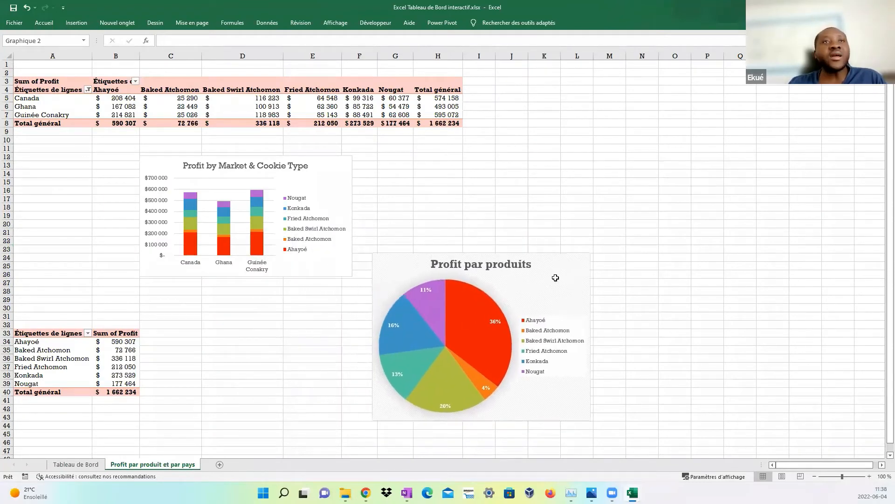
pyautogui.click(625, 139)
# Select the profit pivot table by country and product (A3:H8) and show its PivotTable analysis options.
pyautogui.click(44, 79)
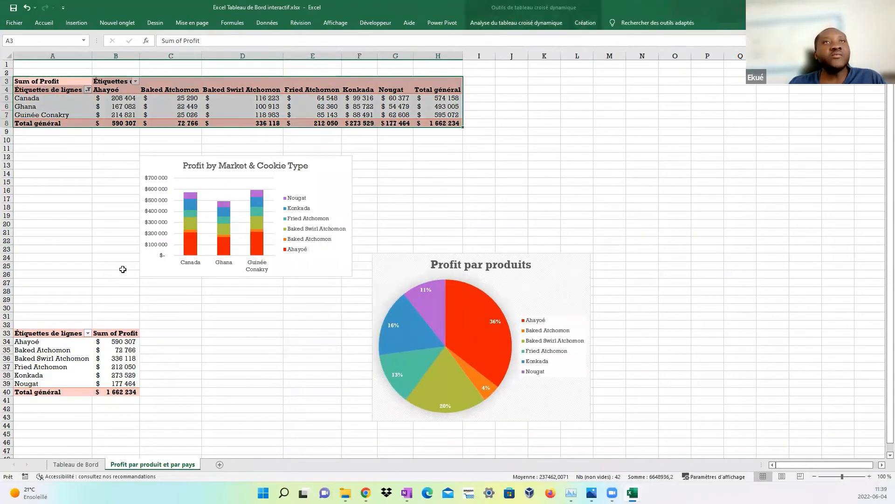
pyautogui.moveTo(438, 124); pyautogui.dragTo(75, 87)
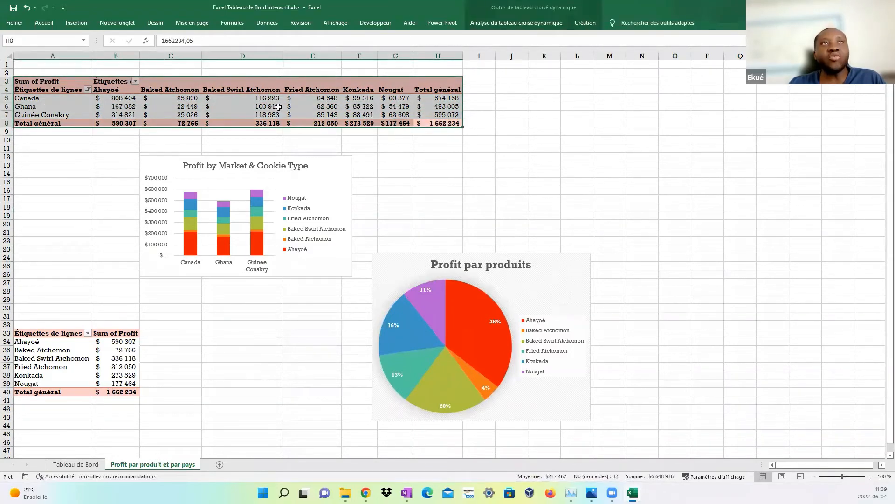
pyautogui.click(516, 23)
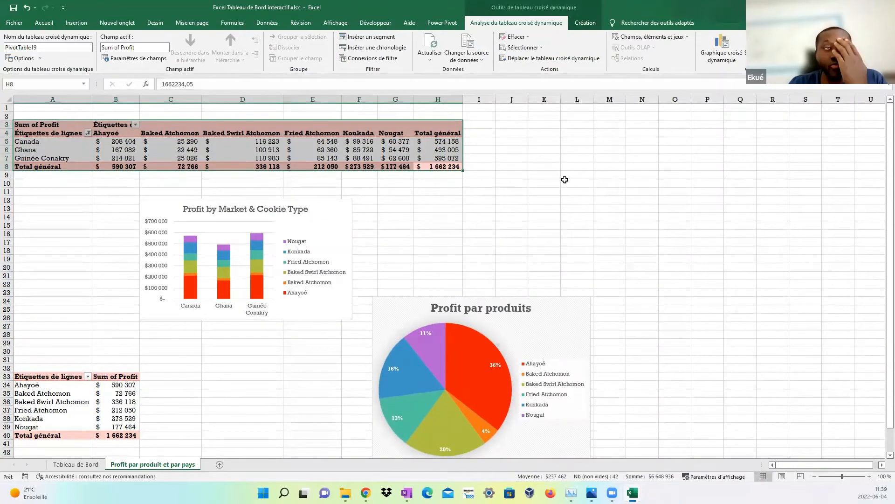
pyautogui.click(468, 210)
pyautogui.moveTo(440, 166); pyautogui.dragTo(43, 122)
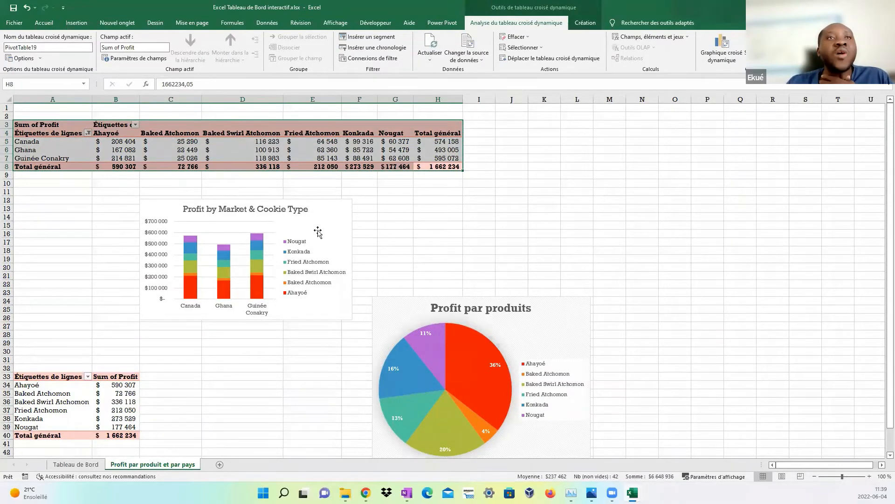
# Enlarge the "Profit by Market & Cookie Type" chart and place it right of the pivot table, around columns K to S.
pyautogui.click(324, 216)
pyautogui.moveTo(351, 319); pyautogui.dragTo(412, 382)
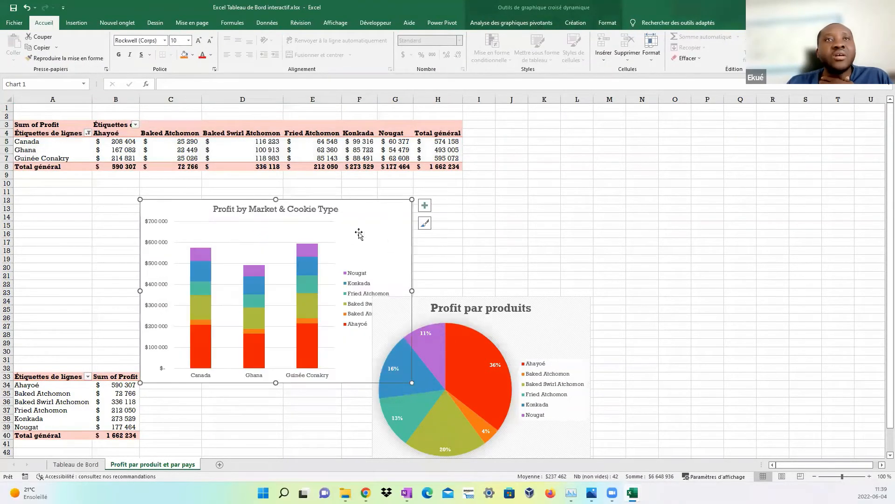
pyautogui.moveTo(394, 219); pyautogui.dragTo(724, 156)
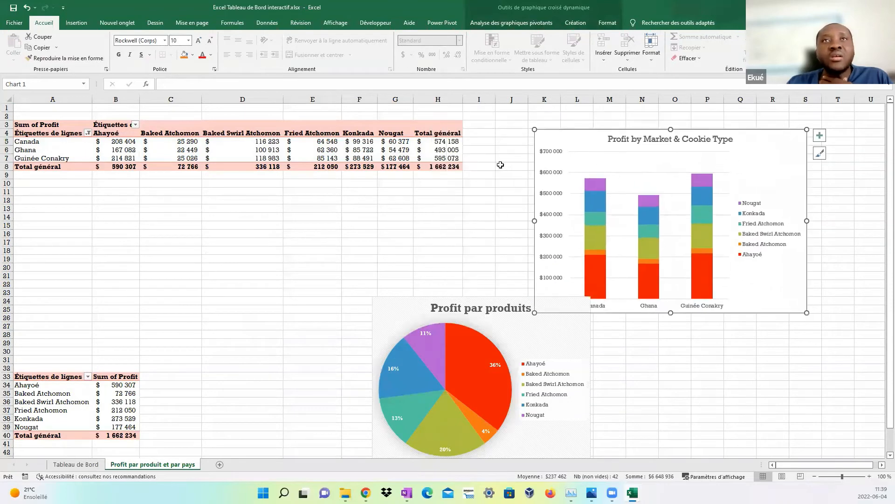
# Examine the pivot table in A3:H8 alongside its "Profit by Market & Cookie Type" chart, selecting each in turn.
pyautogui.moveTo(452, 174); pyautogui.dragTo(72, 174)
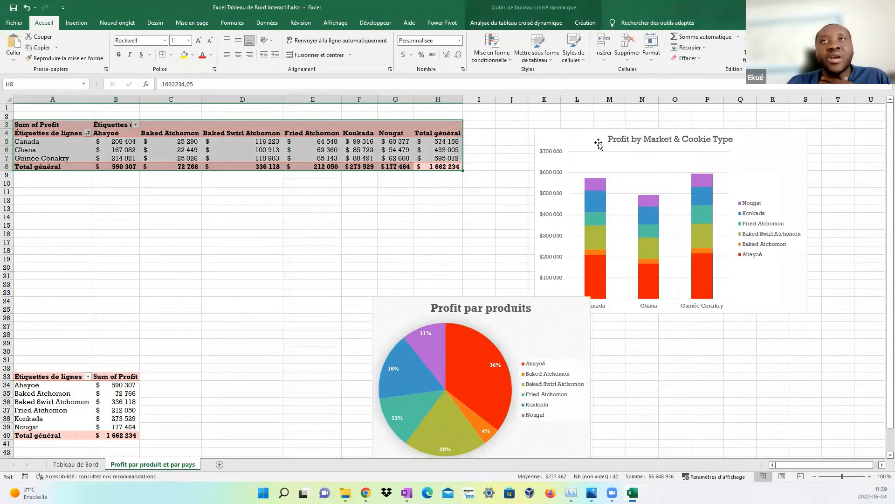
pyautogui.click(599, 144)
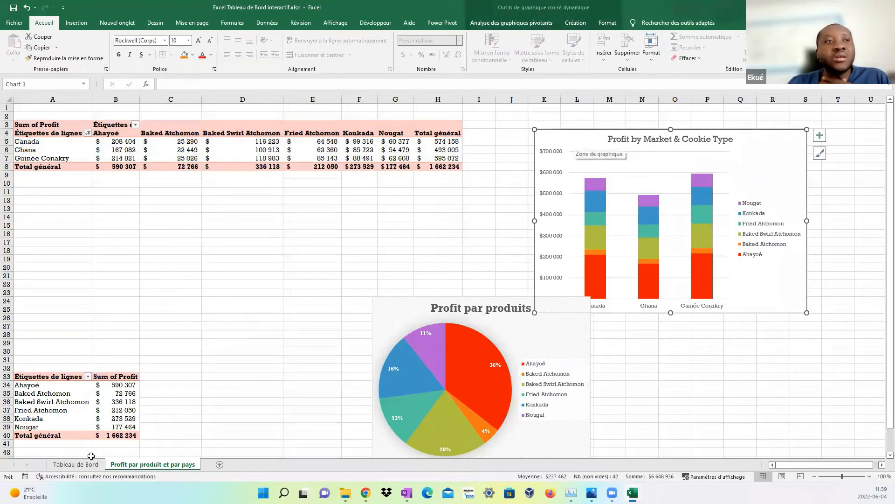
# Hide the "Profit par produit et par pays" worksheet in the finished example workbook.
pyautogui.hotkey('ctrl', 'pageup')
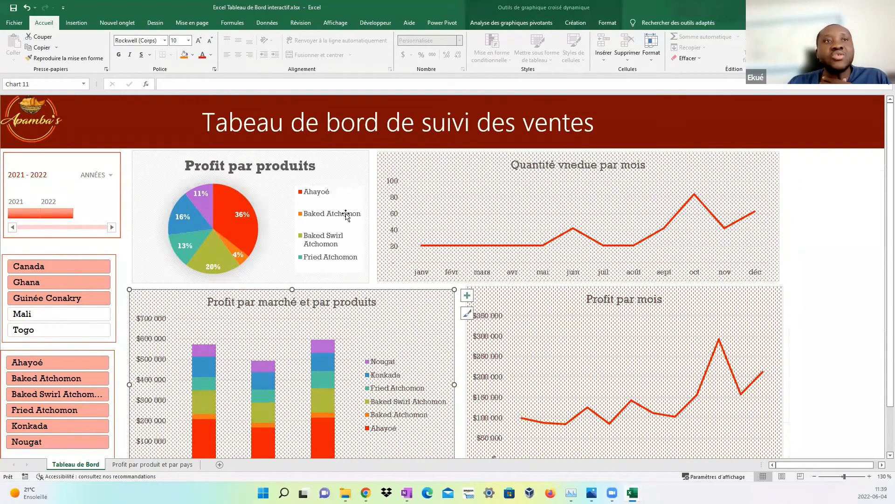
pyautogui.rightClick(175, 466)
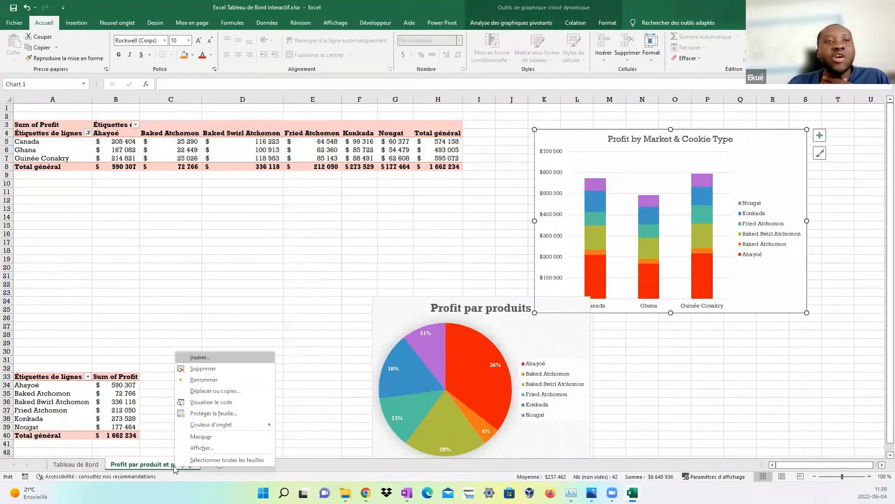
pyautogui.click(201, 437)
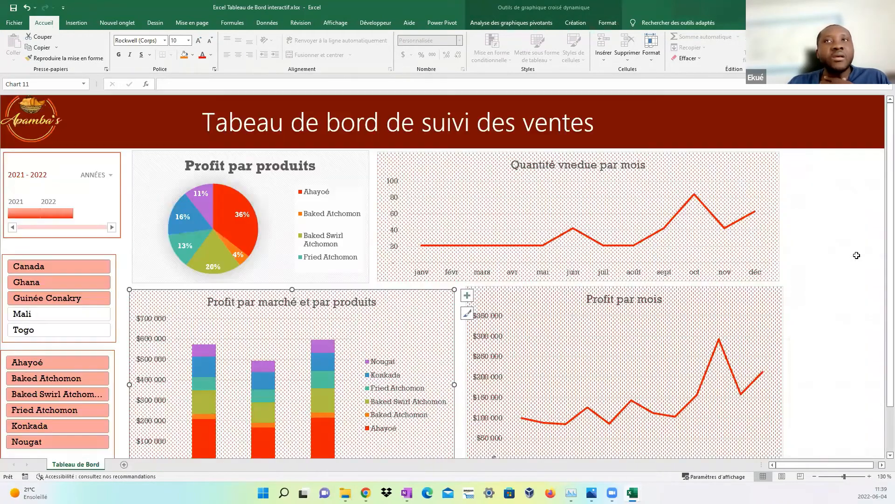
# Filter the dashboard's product slicer to Baked Swirl Atchomon, Fried Atchomon, Konkada and Nougat.
pyautogui.click(854, 265)
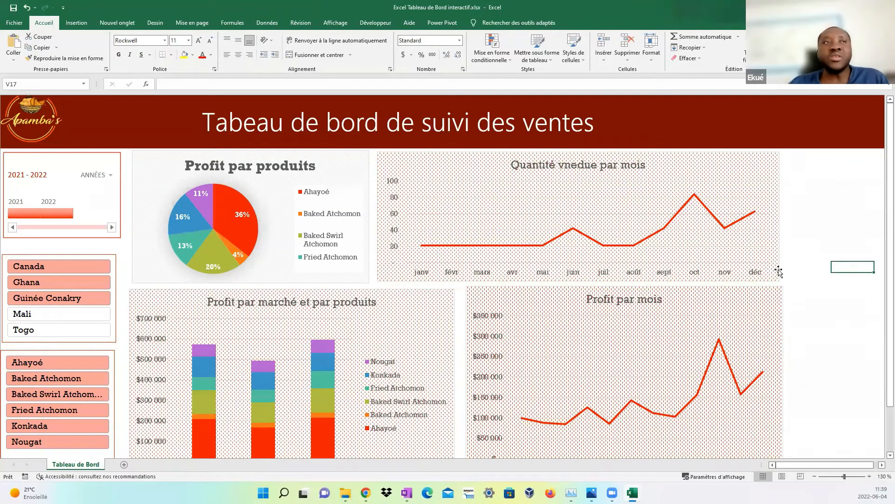
pyautogui.click(67, 364)
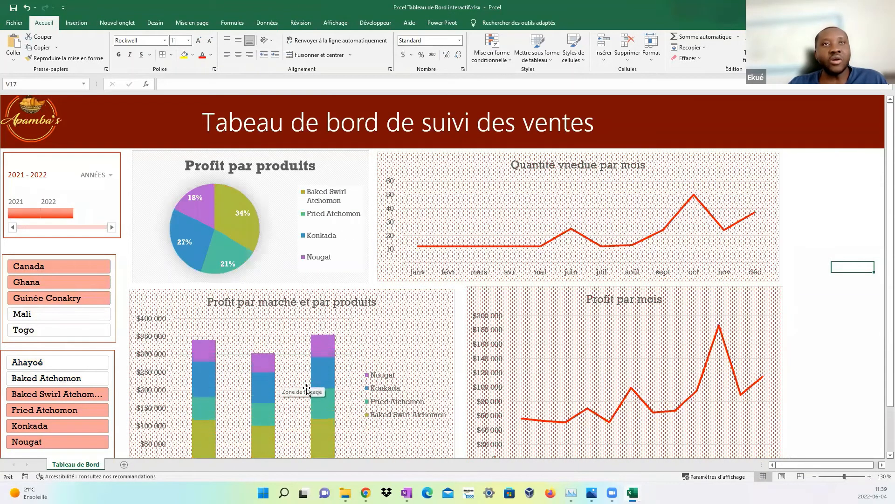
# Unhide the "Quantité vendue par mois" worksheet.
pyautogui.rightClick(92, 464)
pyautogui.click(122, 450)
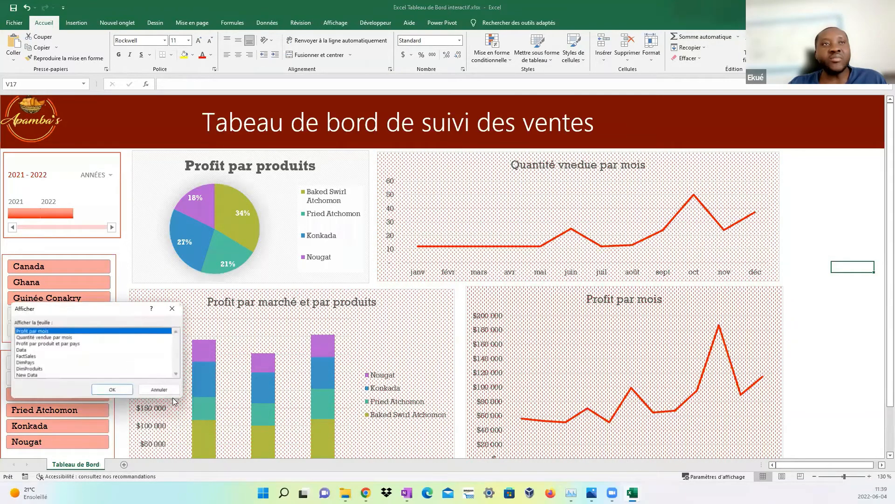
pyautogui.click(58, 337)
pyautogui.click(112, 389)
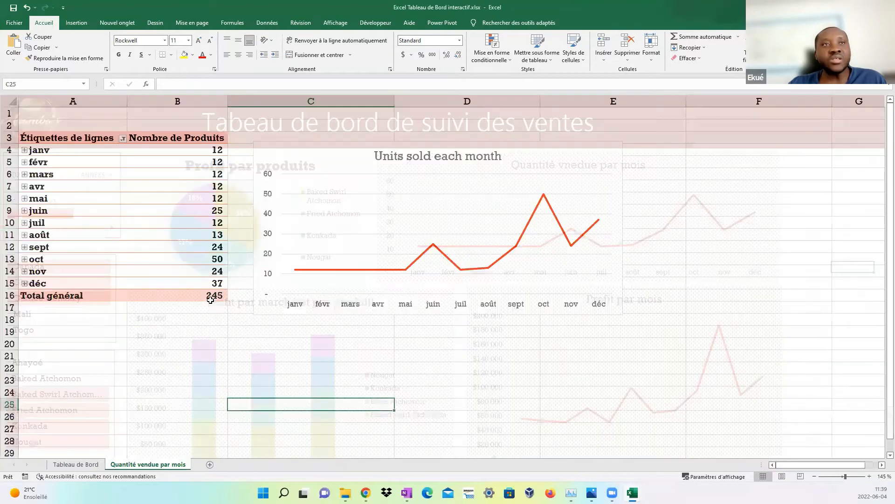
# Copy the "Units sold each month" chart beside the monthly pivot table and paste it onto the dashboard, over the upper charts.
pyautogui.moveTo(214, 296); pyautogui.dragTo(46, 138)
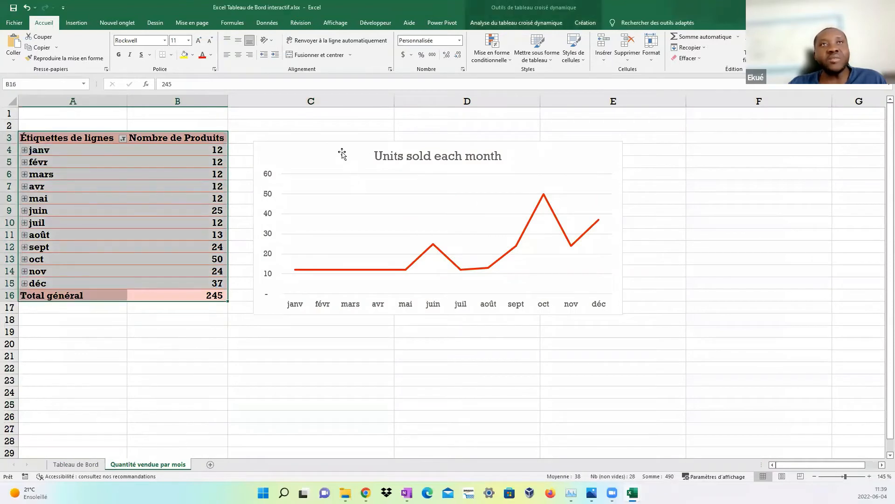
pyautogui.click(364, 162)
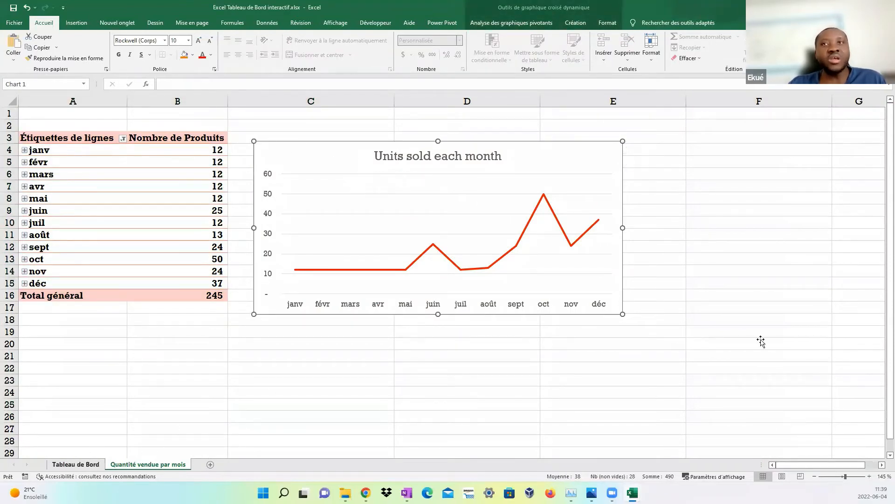
pyautogui.hotkey('ctrl', 'c')
pyautogui.hotkey('ctrl', 'pageup')
pyautogui.hotkey('ctrl', 'v')
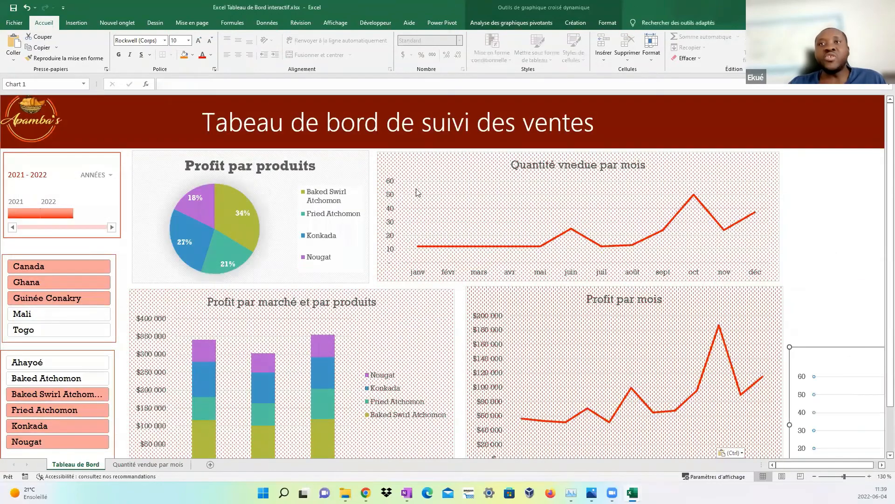
pyautogui.moveTo(824, 359); pyautogui.dragTo(253, 169)
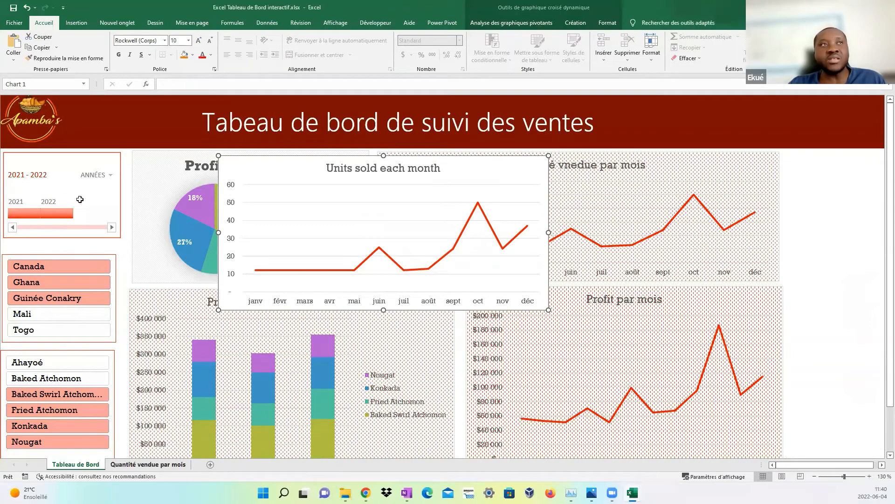
# Compare the pasted "Units sold each month" chart with its source sheet, shift it slightly down, and delete it from the dashboard.
pyautogui.click(148, 464)
pyautogui.click(67, 467)
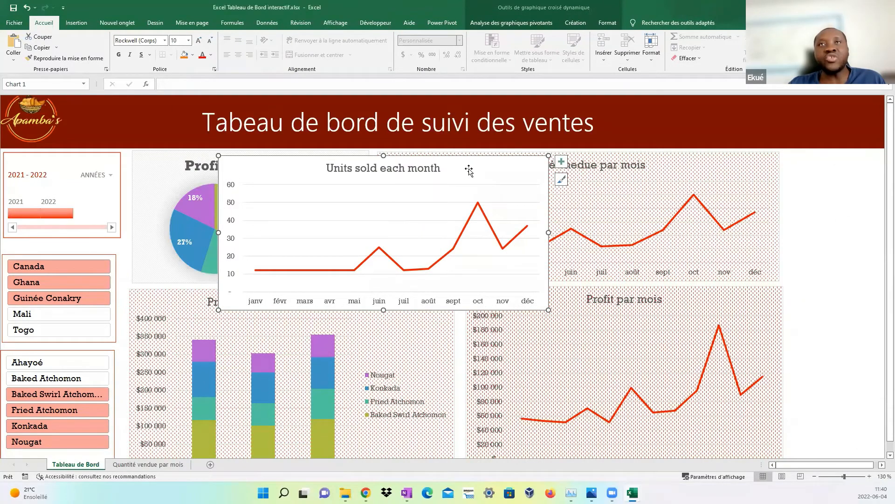
pyautogui.moveTo(468, 171); pyautogui.dragTo(468, 199)
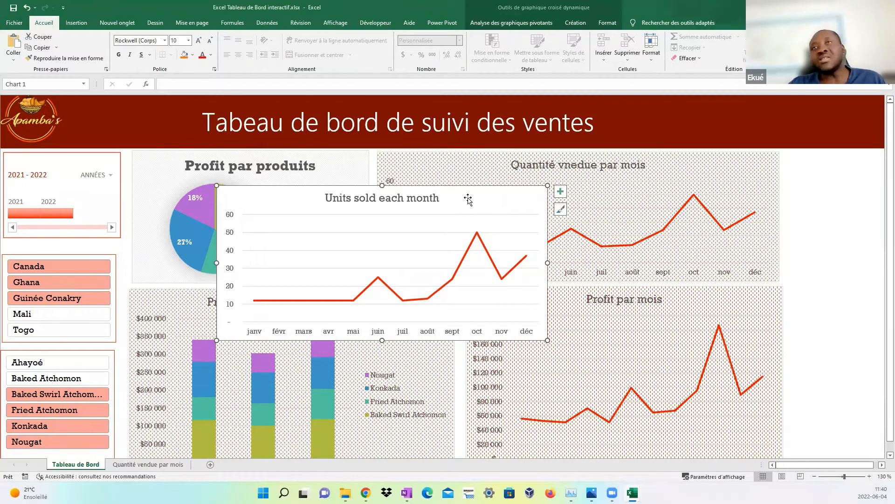
pyautogui.press('Delete')
# Hide the "Quantité vendue par mois" worksheet.
pyautogui.click(147, 464)
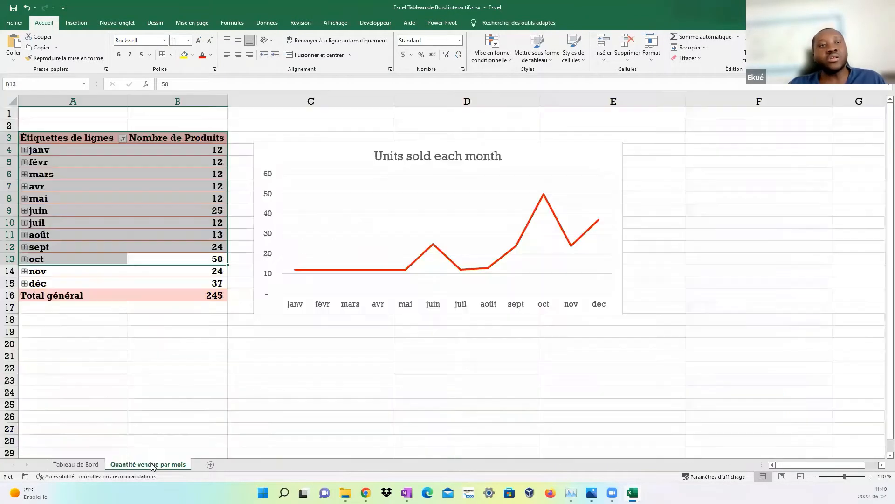
pyautogui.rightClick(148, 464)
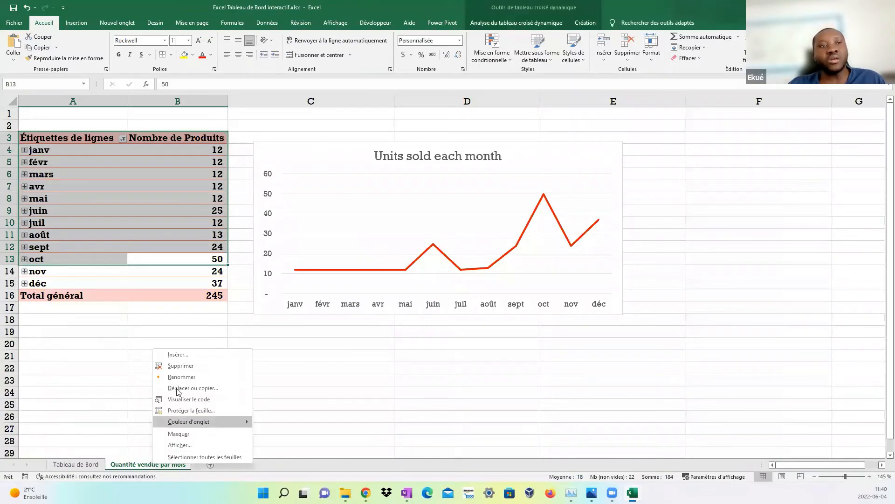
pyautogui.click(197, 434)
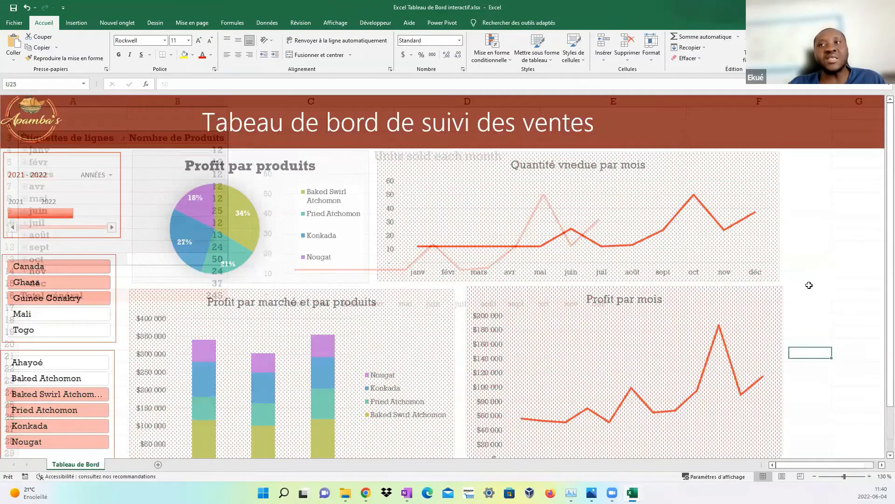
pyautogui.click(820, 287)
pyautogui.scroll(-1, 821, 288)
pyautogui.scroll(1, 823, 325)
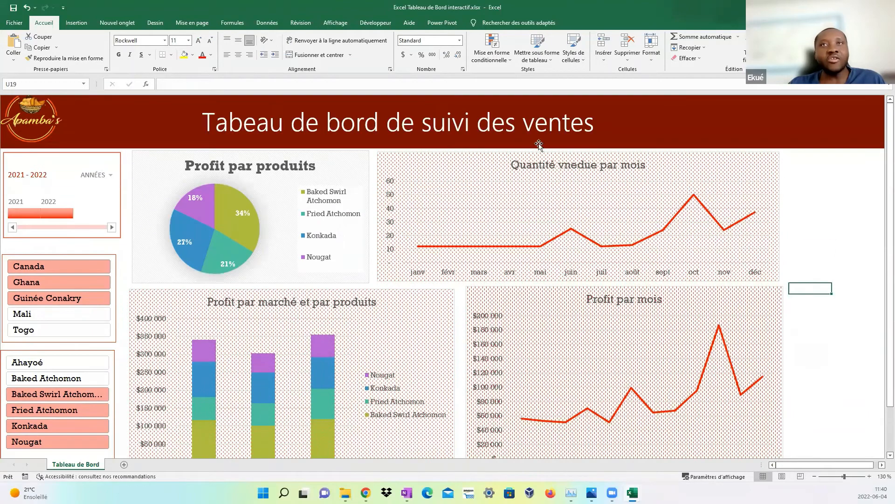
# Switch to the "Tableau de bord Apambas.xlsx" workbook and add a new worksheet after Feuil2.
pyautogui.click(60, 318)
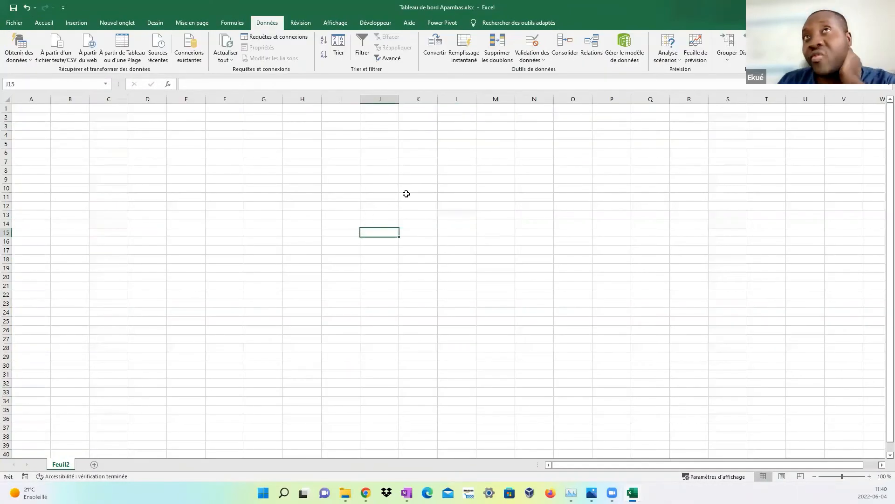
pyautogui.click(407, 193)
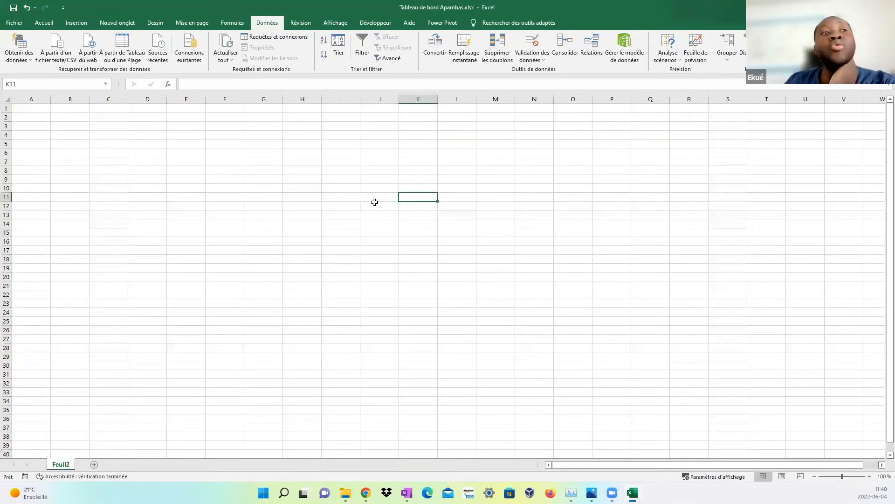
pyautogui.click(233, 250)
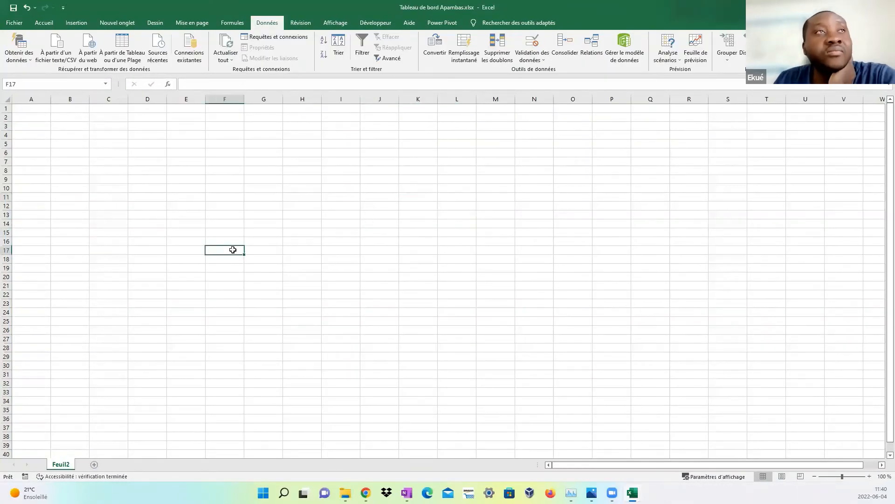
pyautogui.click(94, 464)
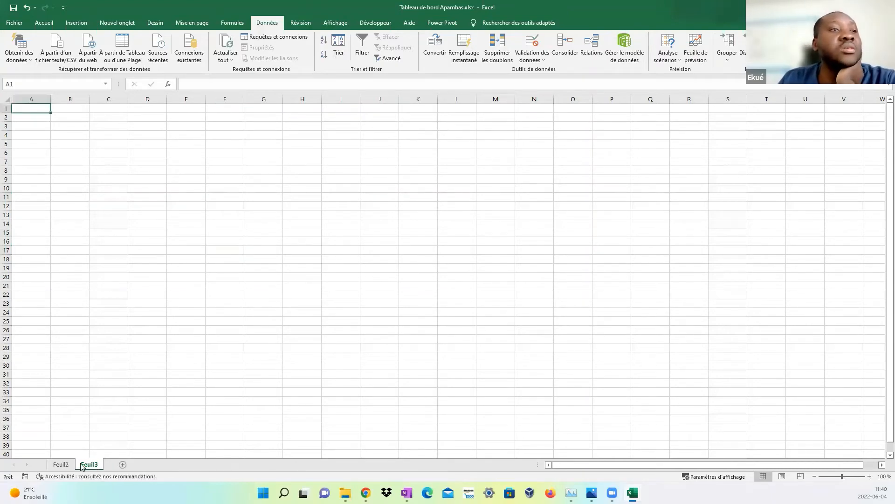
# Rename the Feuil2 worksheet as "Tableau de bord".
pyautogui.click(65, 465)
pyautogui.rightClick(66, 466)
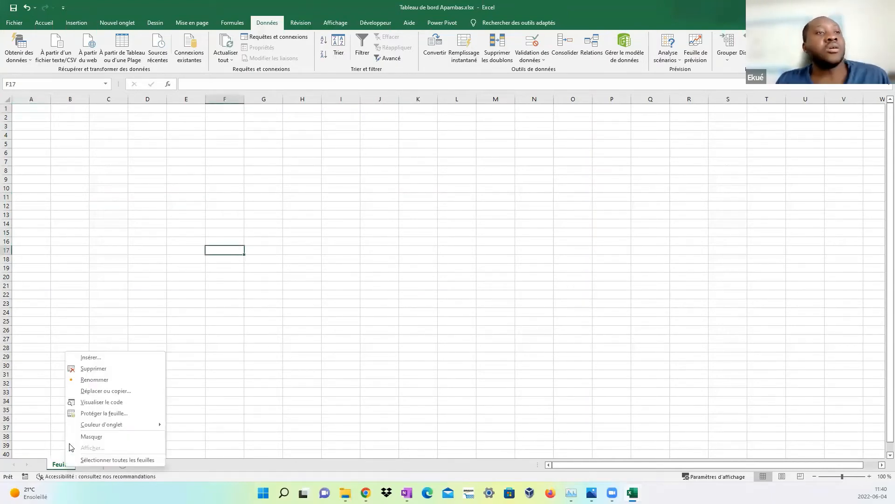
pyautogui.click(98, 379)
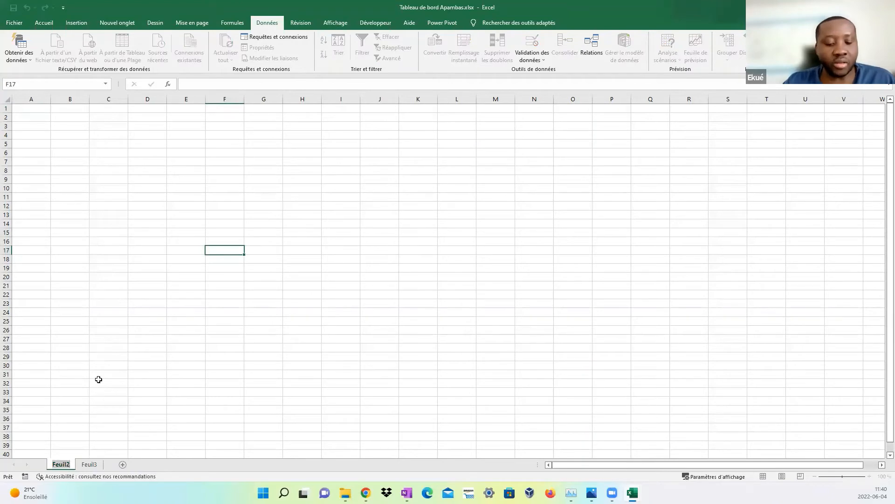
pyautogui.write('Tabeau')
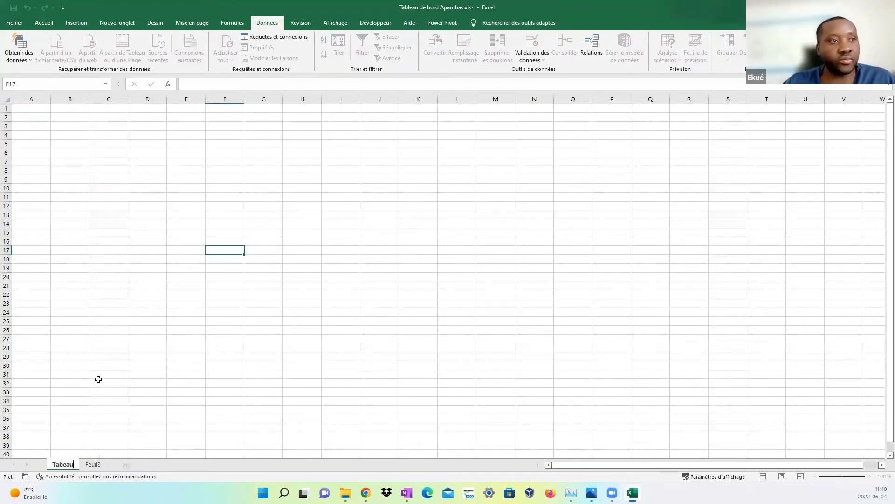
pyautogui.press('BackSpace')
pyautogui.press('BackSpace')
pyautogui.press('BackSpace')
pyautogui.write('l')
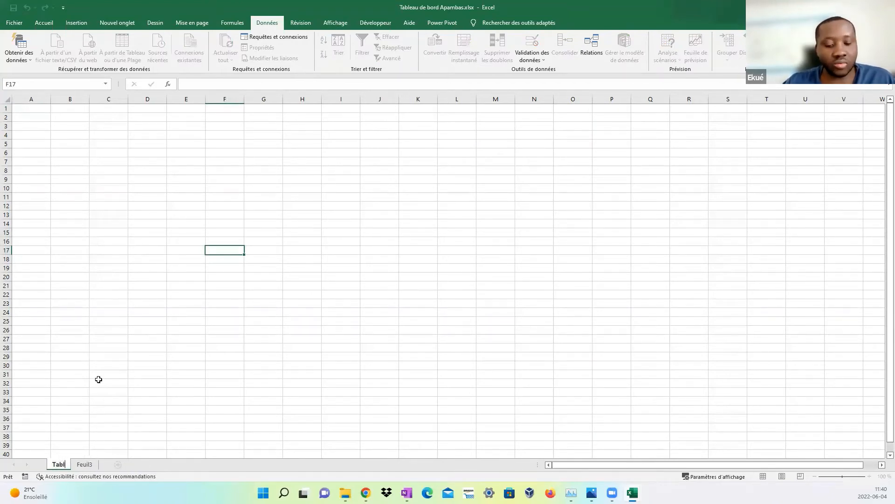
pyautogui.write('eau de bord')
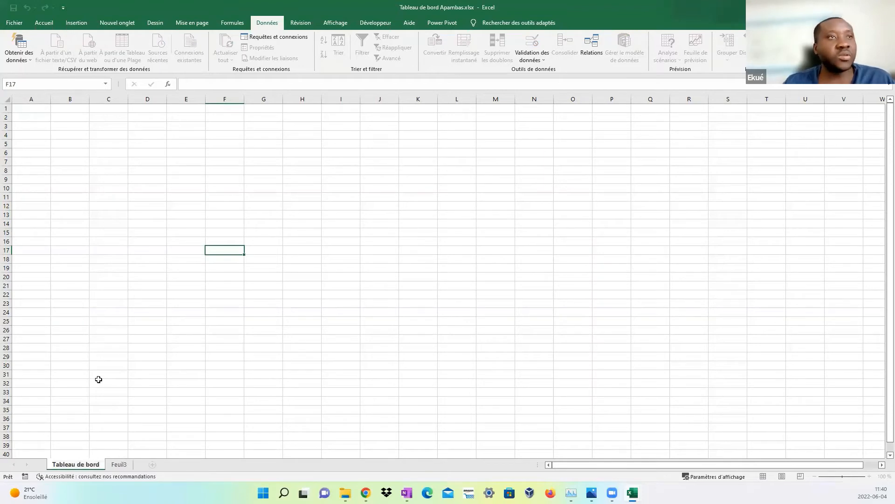
# Rename the Feuil3 worksheet as "Profit par proruit par pays".
pyautogui.click(119, 464)
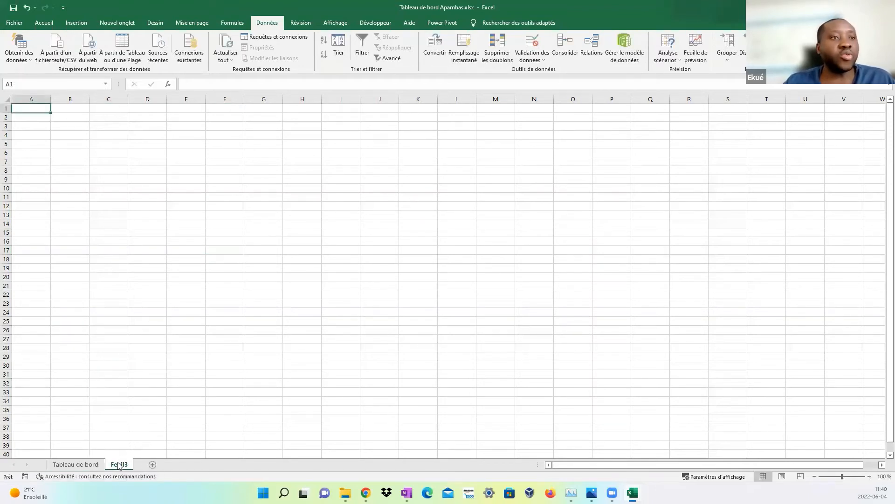
pyautogui.rightClick(119, 464)
pyautogui.click(152, 377)
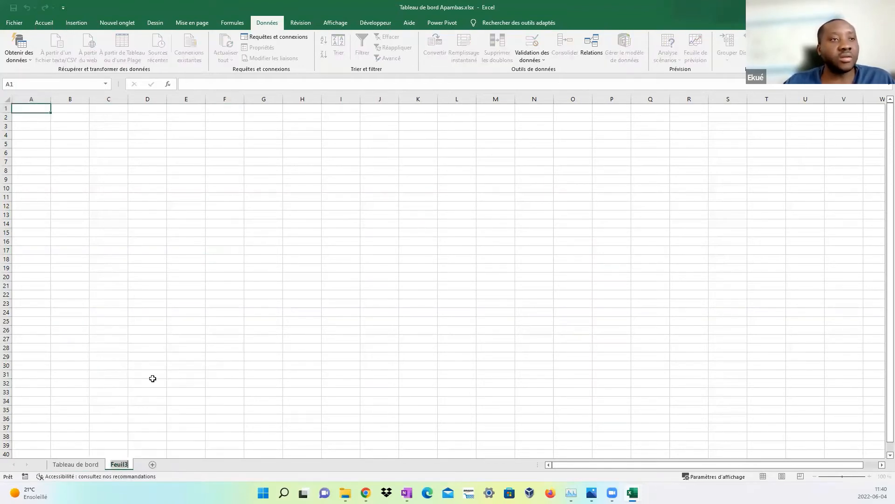
pyautogui.write('Pro')
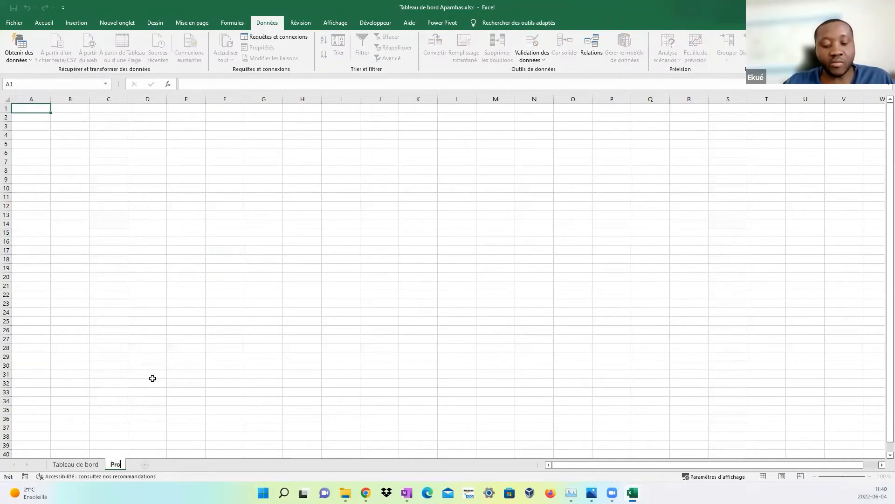
pyautogui.write('fit par pro')
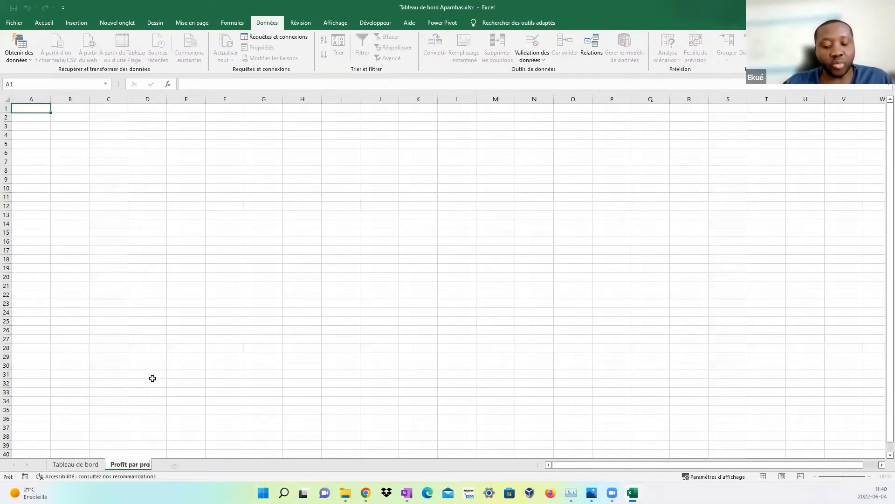
pyautogui.write('ruit pa')
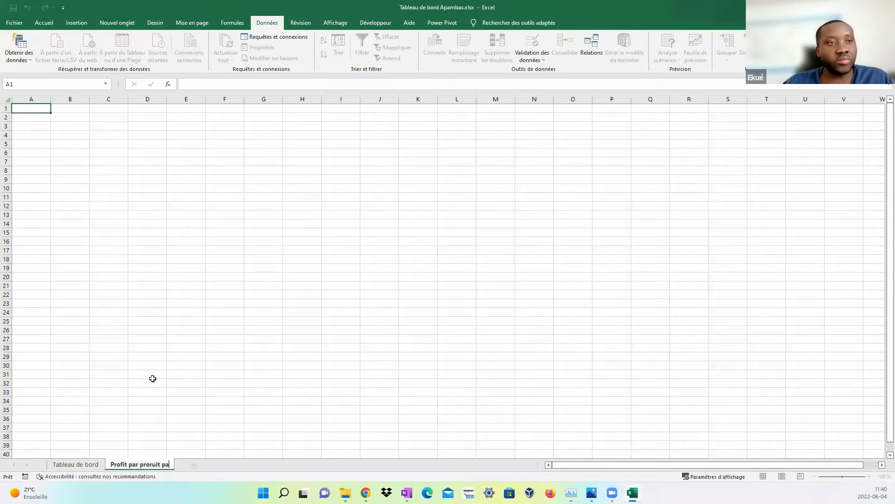
pyautogui.write('r pay')
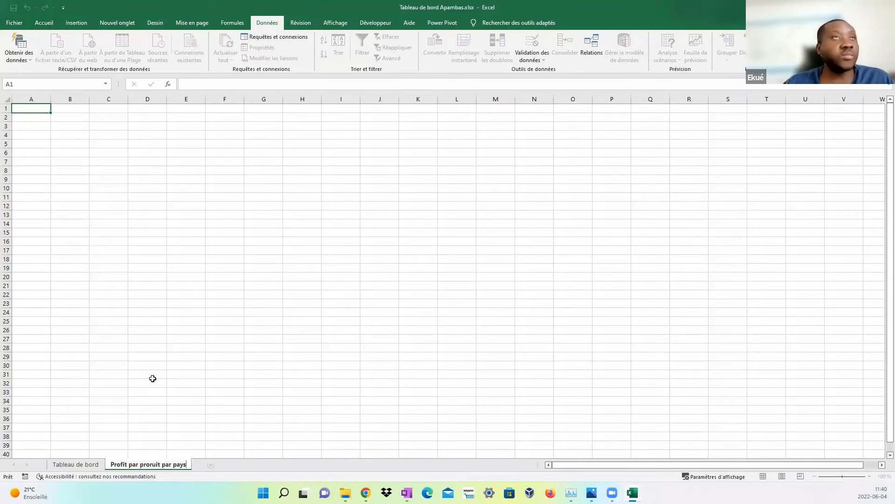
pyautogui.write('s')
pyautogui.click(201, 311)
pyautogui.click(212, 223)
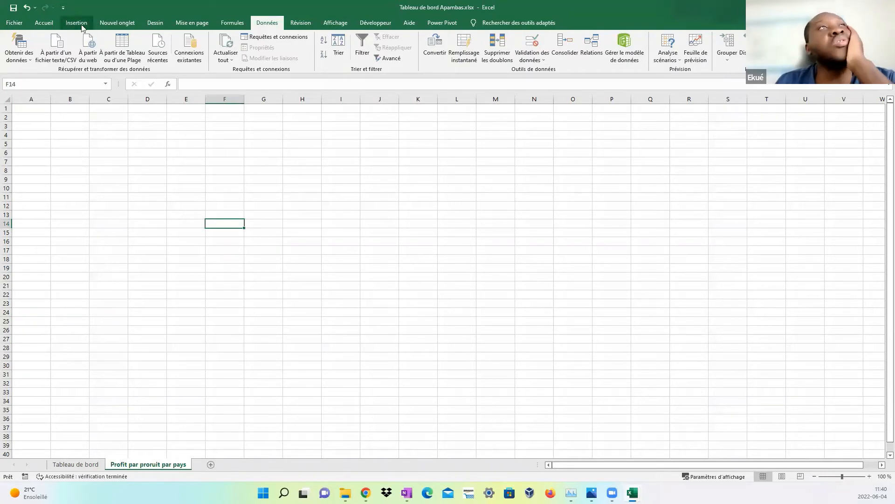
pyautogui.click(187, 332)
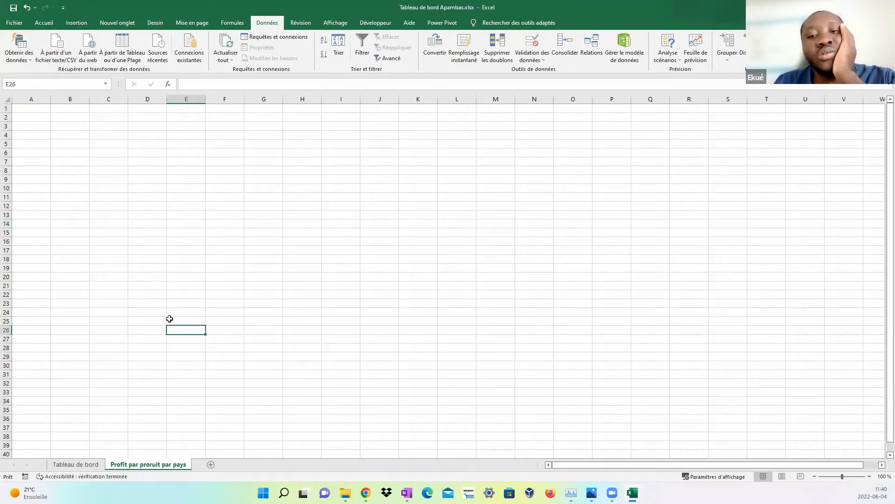
pyautogui.click(160, 304)
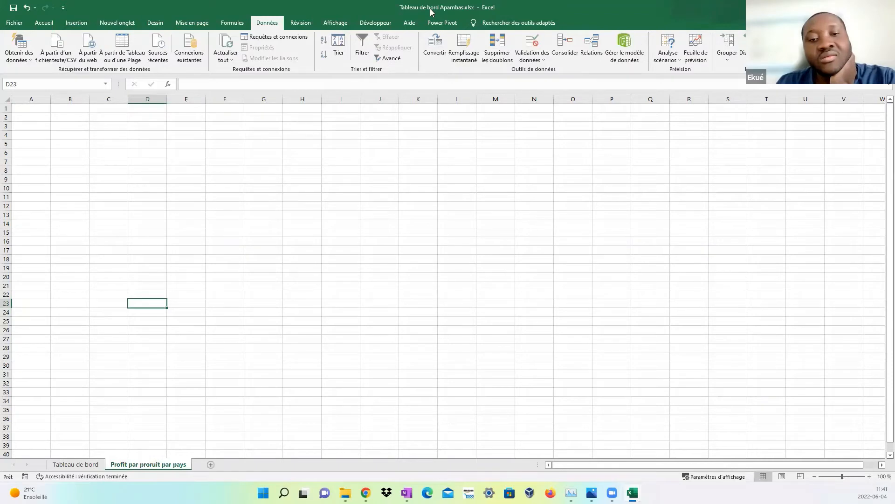
# Examine the Ventes, DimPays and DimProduits tables in the workbook's data model.
pyautogui.click(389, 159)
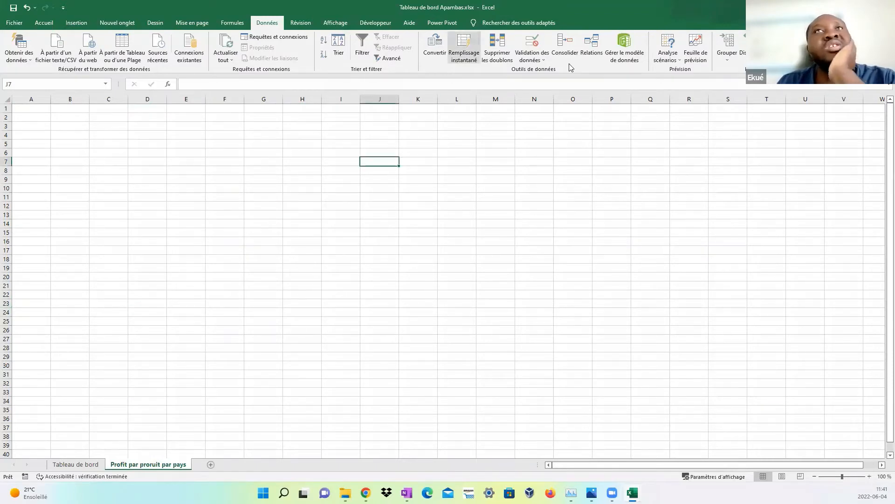
pyautogui.click(627, 57)
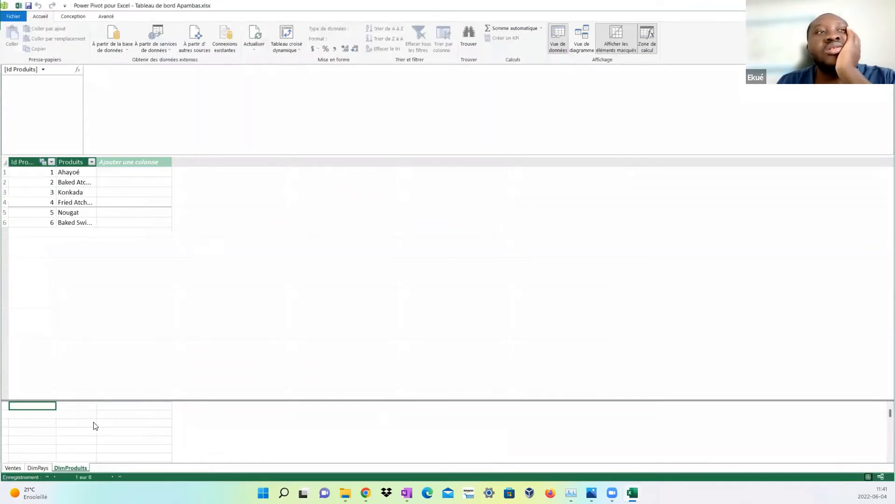
pyautogui.click(38, 468)
pyautogui.click(12, 468)
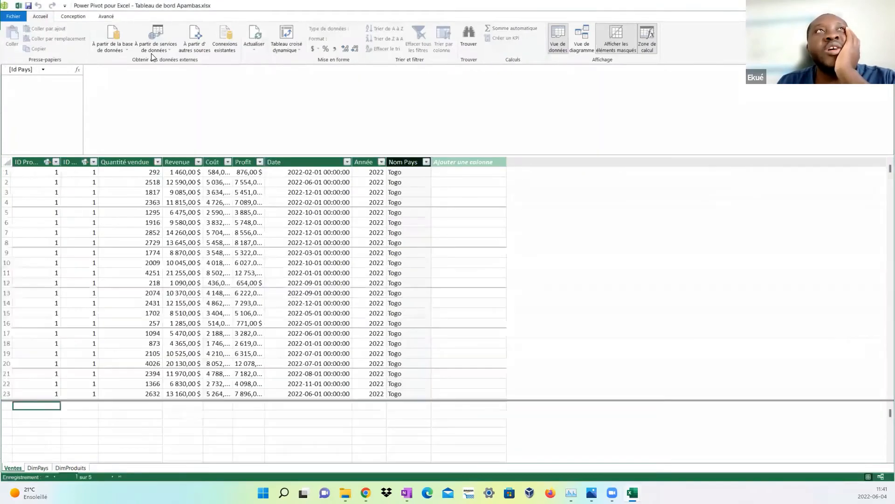
pyautogui.click(36, 469)
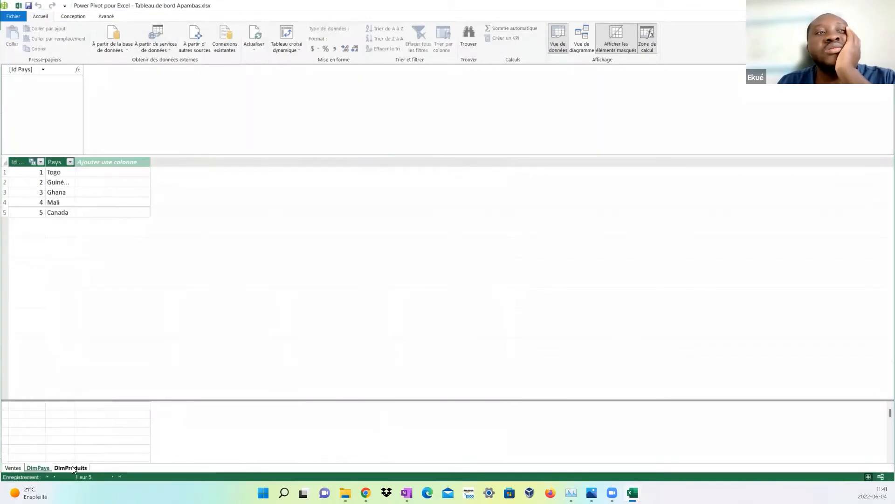
pyautogui.click(72, 467)
pyautogui.click(32, 467)
pyautogui.click(12, 468)
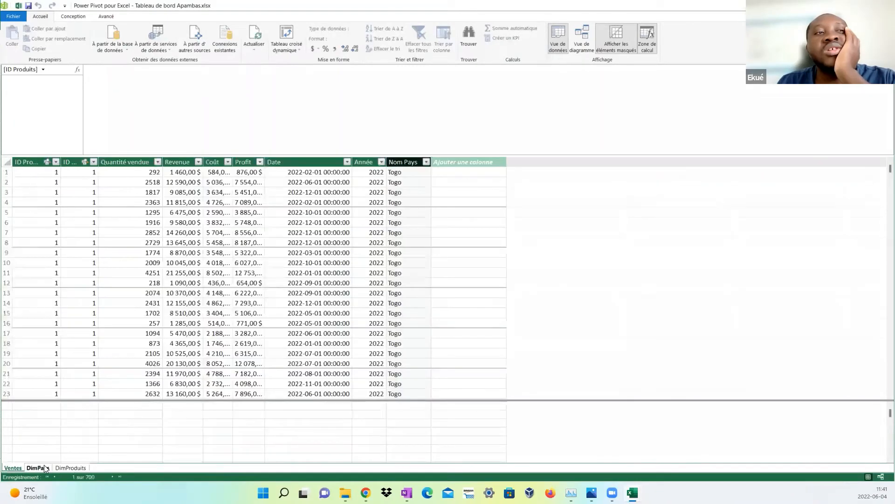
pyautogui.click(45, 468)
pyautogui.click(71, 468)
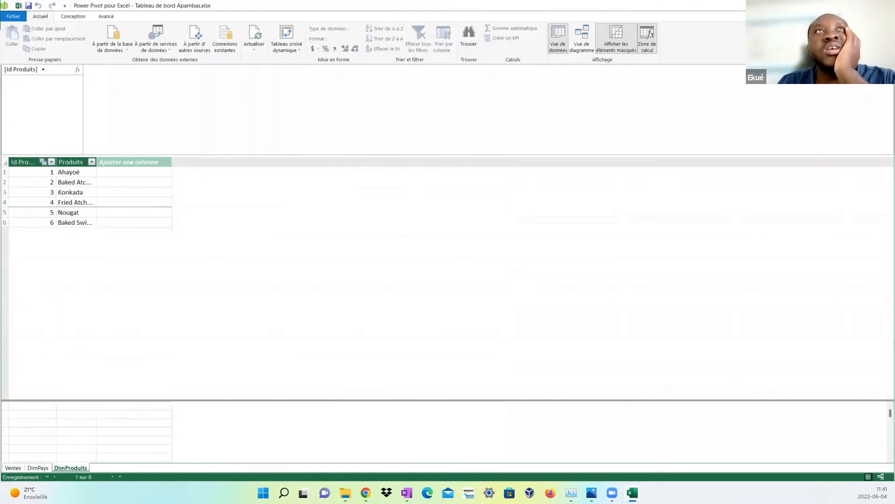
pyautogui.click(884, 6)
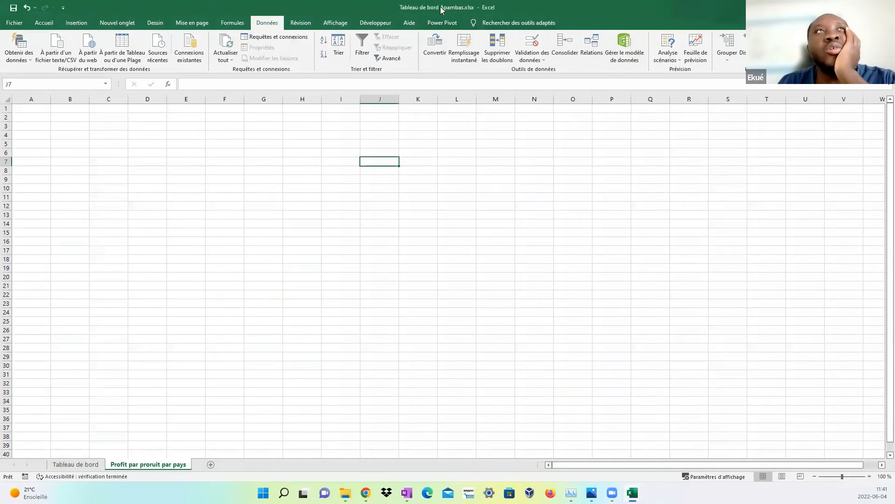
pyautogui.click(624, 46)
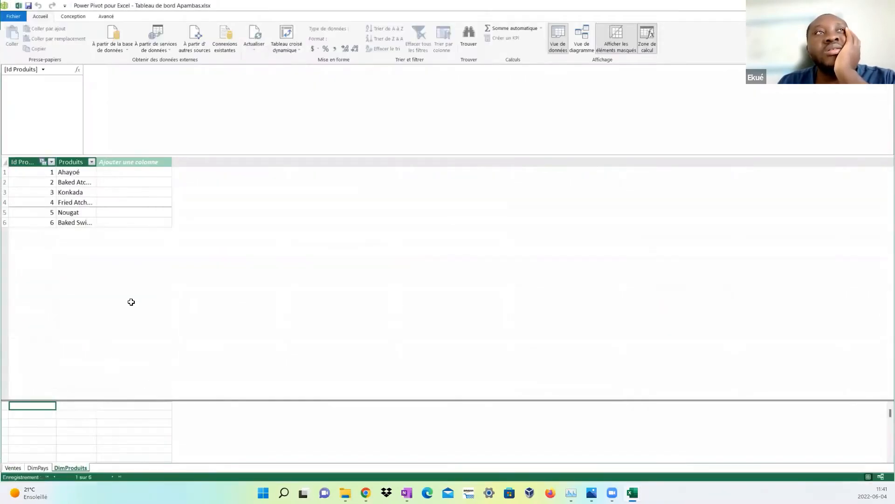
pyautogui.click(884, 6)
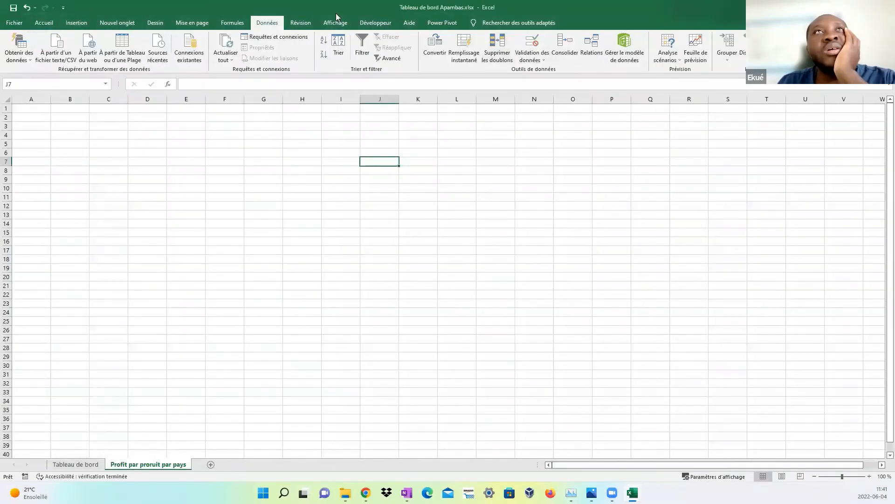
# Show the workbook's queries and connections and open the Ventes query for inspection.
pyautogui.click(276, 36)
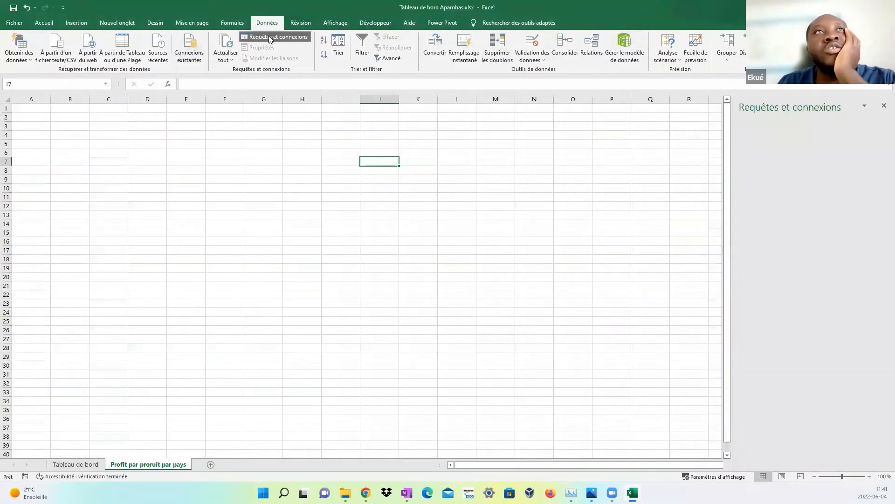
pyautogui.doubleClick(779, 159)
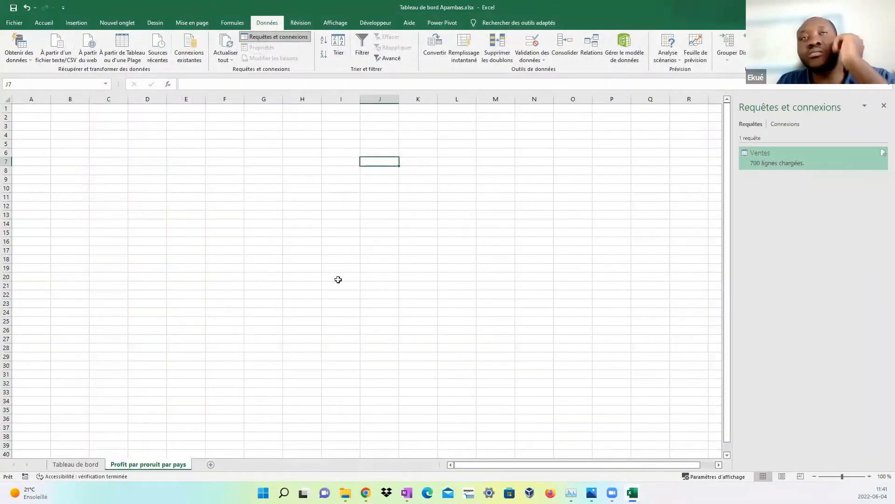
pyautogui.click(349, 249)
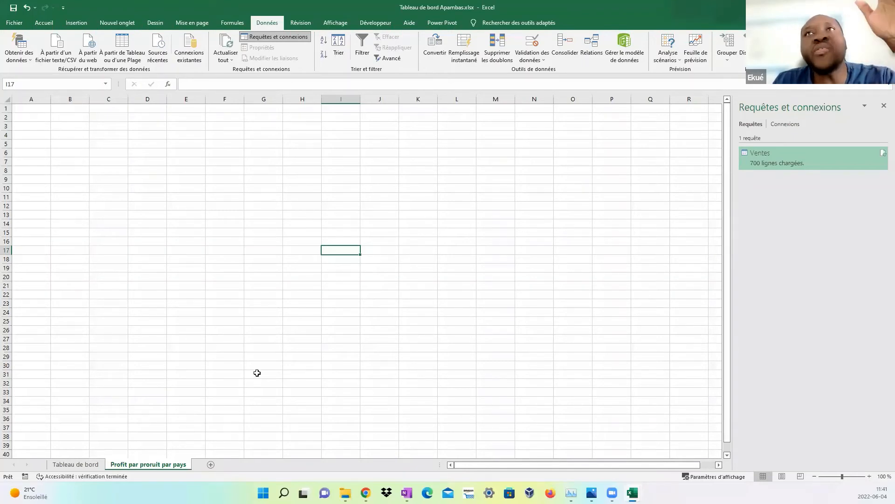
pyautogui.click(270, 312)
pyautogui.moveTo(290, 173); pyautogui.dragTo(346, 382)
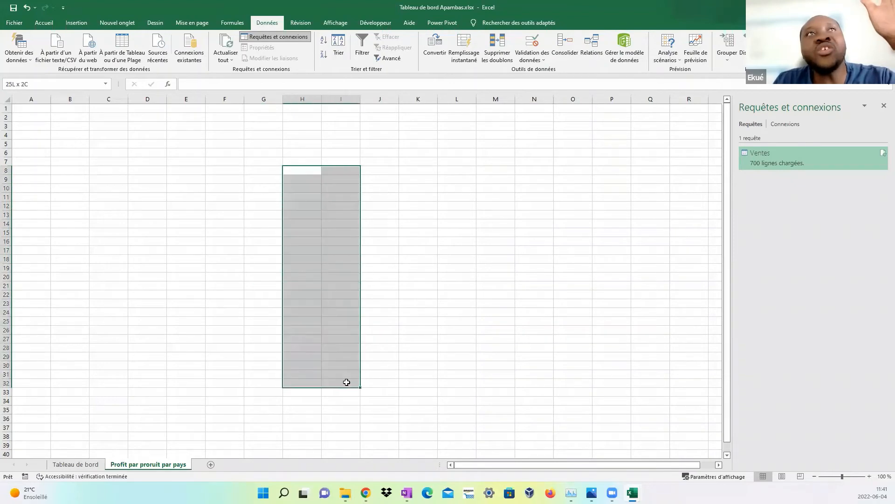
pyautogui.click(573, 267)
# Review the DimPays, Ventes and DimProduits tables again in the data model and return to the worksheet.
pyautogui.click(624, 47)
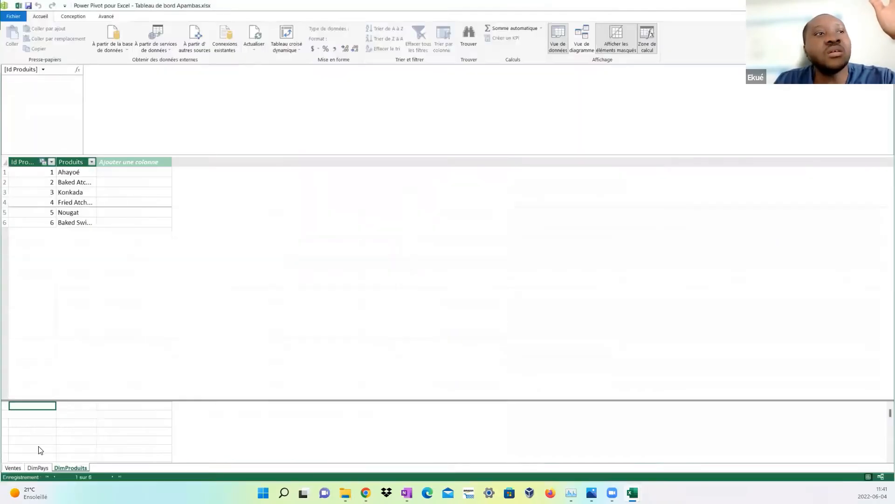
pyautogui.click(33, 462)
pyautogui.click(34, 467)
pyautogui.click(18, 467)
pyautogui.click(62, 468)
pyautogui.click(36, 469)
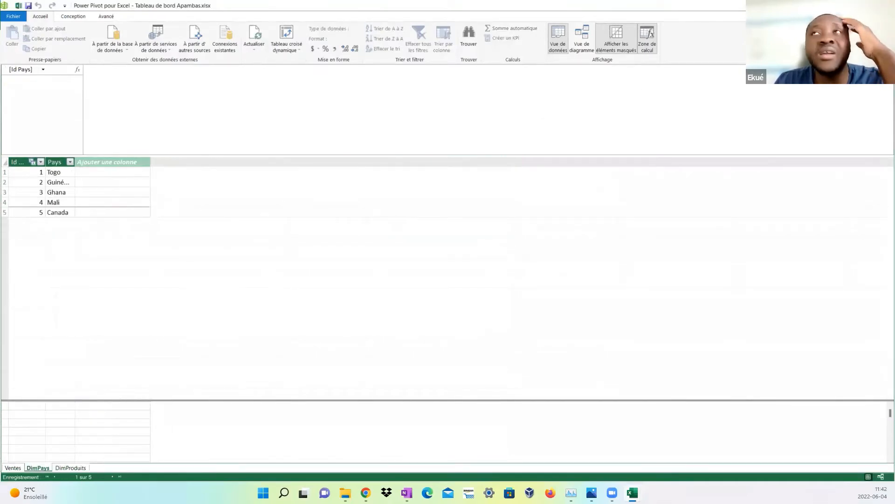
pyautogui.click(885, 6)
pyautogui.click(381, 276)
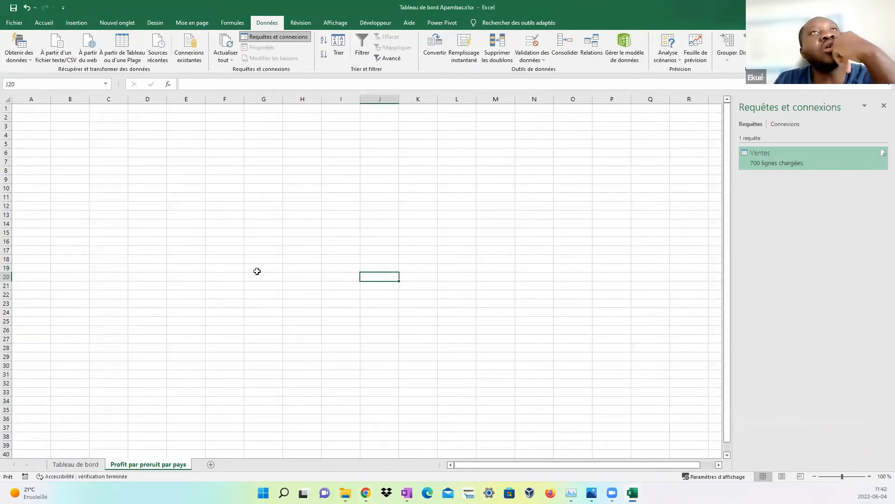
pyautogui.click(257, 249)
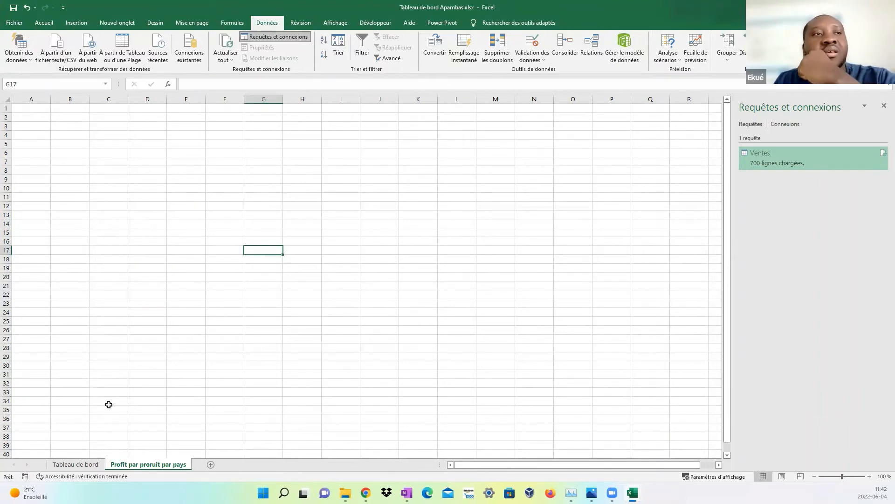
pyautogui.click(79, 464)
pyautogui.click(133, 464)
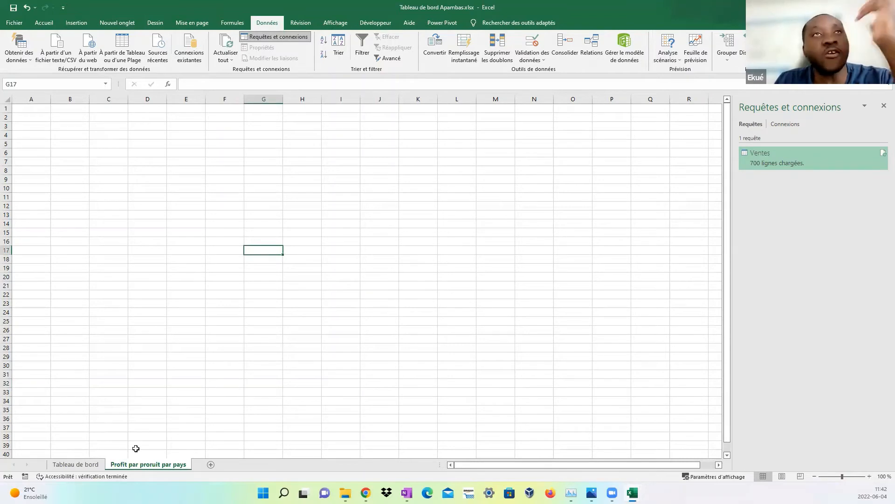
pyautogui.click(146, 337)
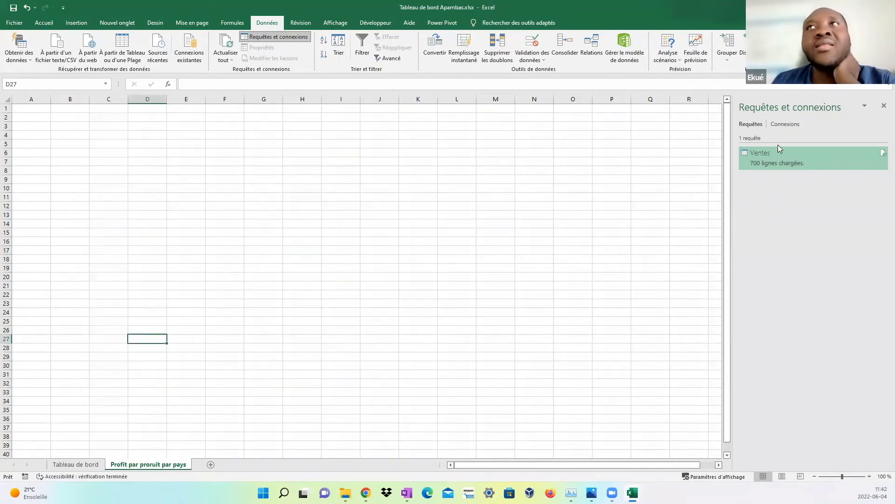
# Close the queries list and insert a PivotTable from the data model at cell A1 of the existing profit worksheet.
pyautogui.click(884, 106)
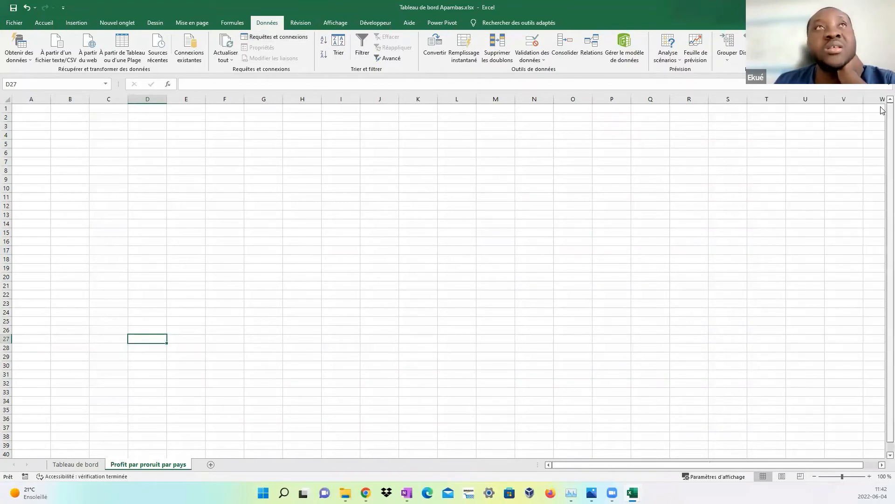
pyautogui.click(345, 232)
pyautogui.click(126, 303)
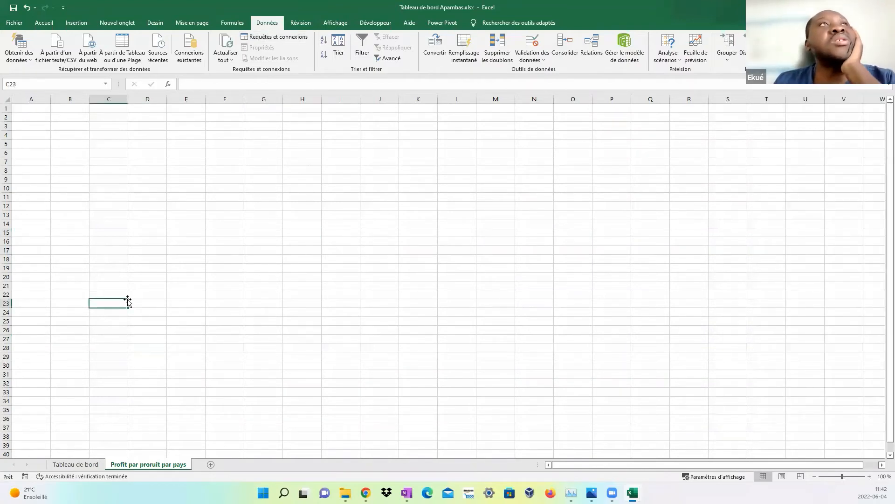
pyautogui.click(81, 25)
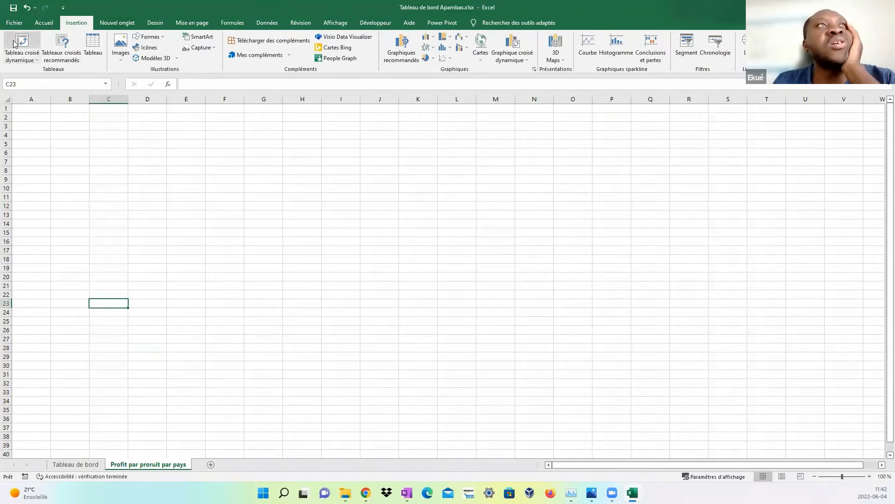
pyautogui.click(36, 60)
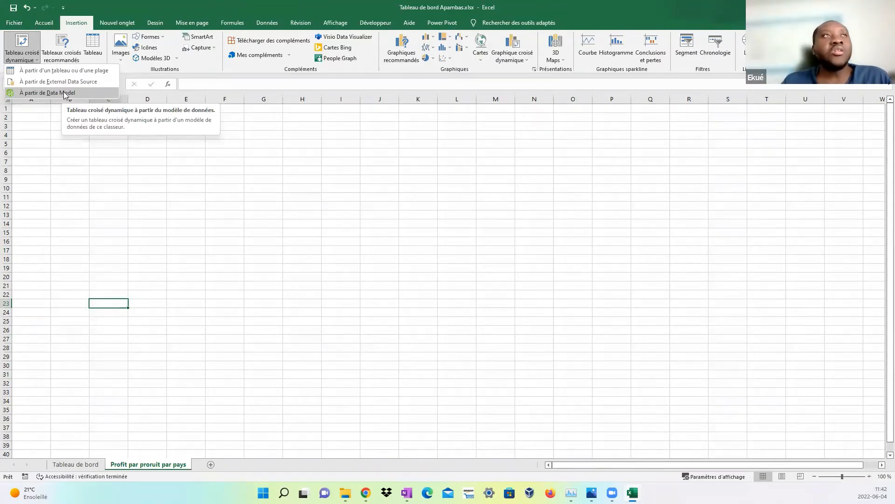
pyautogui.click(66, 94)
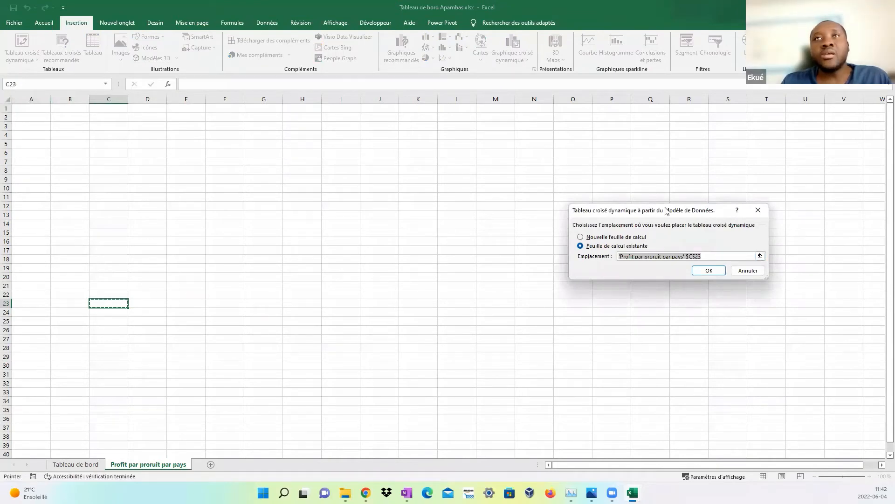
pyautogui.moveTo(667, 210); pyautogui.dragTo(542, 140)
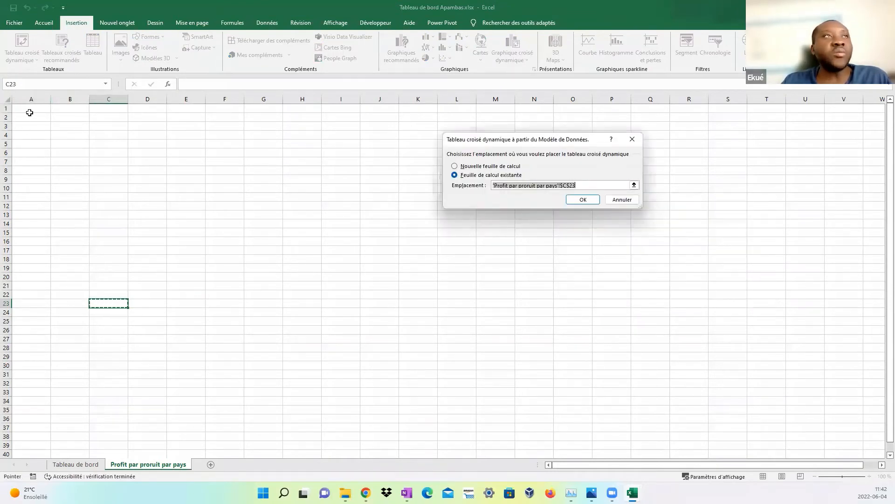
pyautogui.click(27, 107)
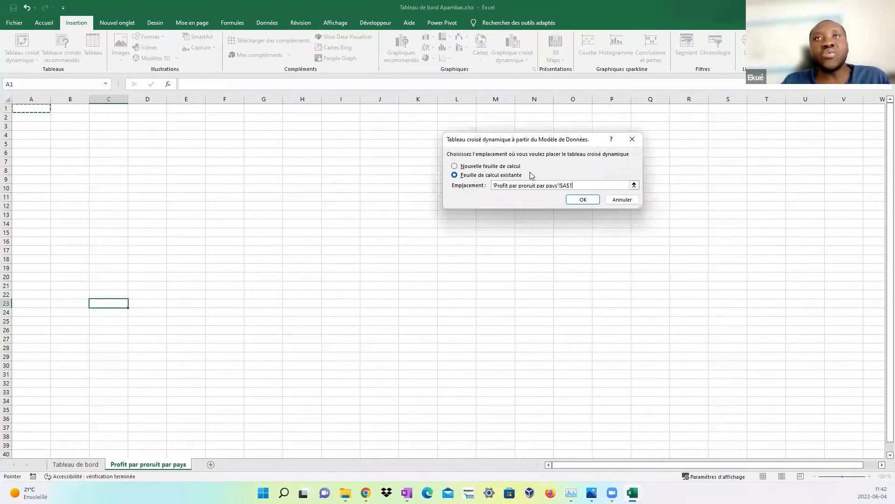
pyautogui.click(583, 200)
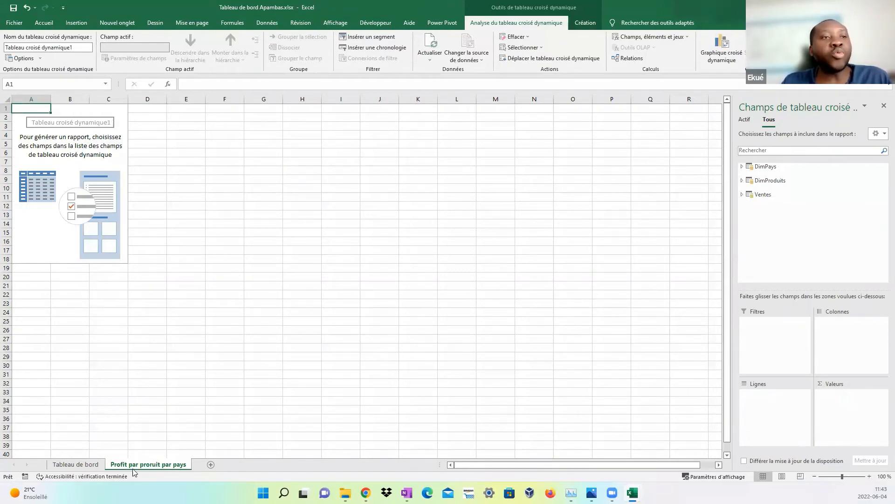
# Correct the profit worksheet's name to "Profit par produit par pays".
pyautogui.rightClick(150, 469)
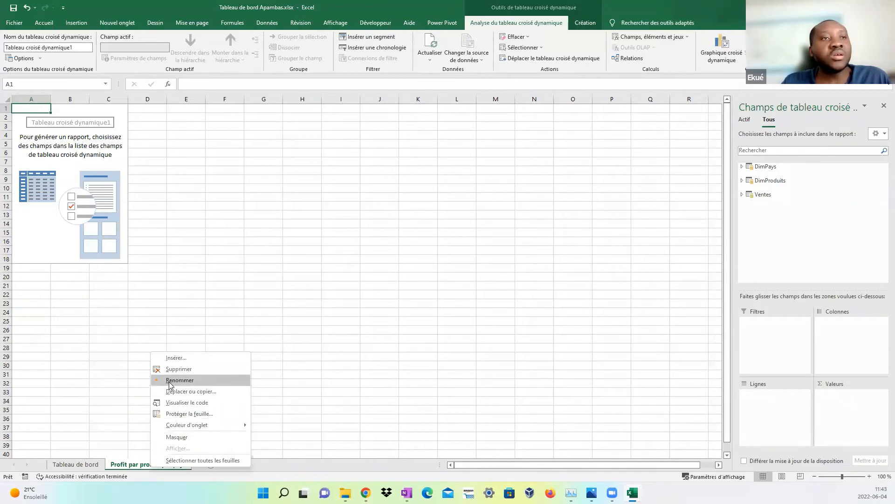
pyautogui.click(169, 379)
pyautogui.click(154, 465)
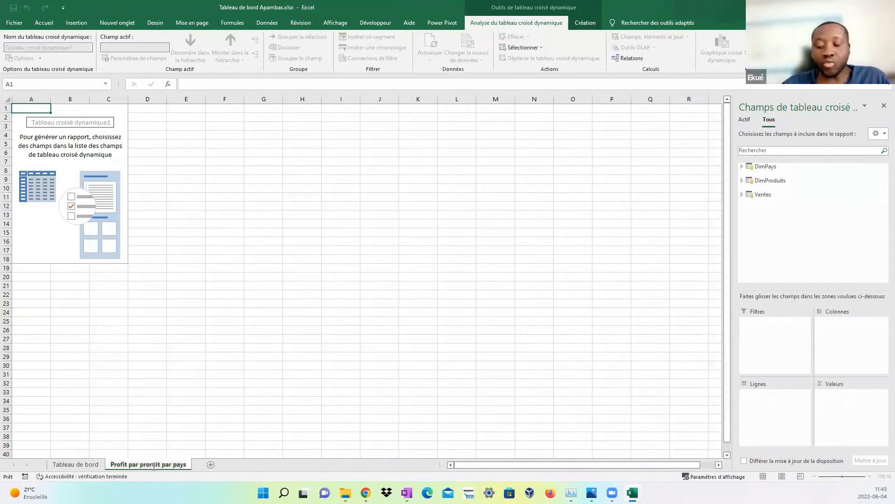
pyautogui.press('BackSpace')
pyautogui.write('d')
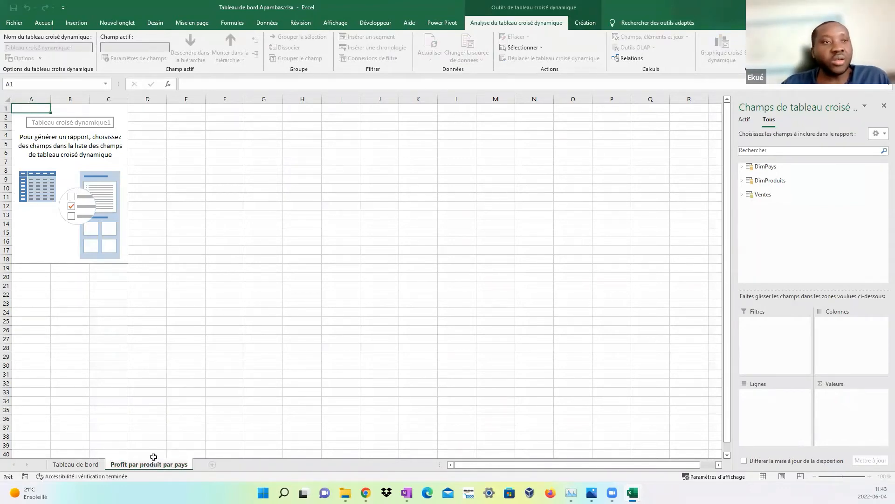
pyautogui.click(187, 381)
pyautogui.click(22, 116)
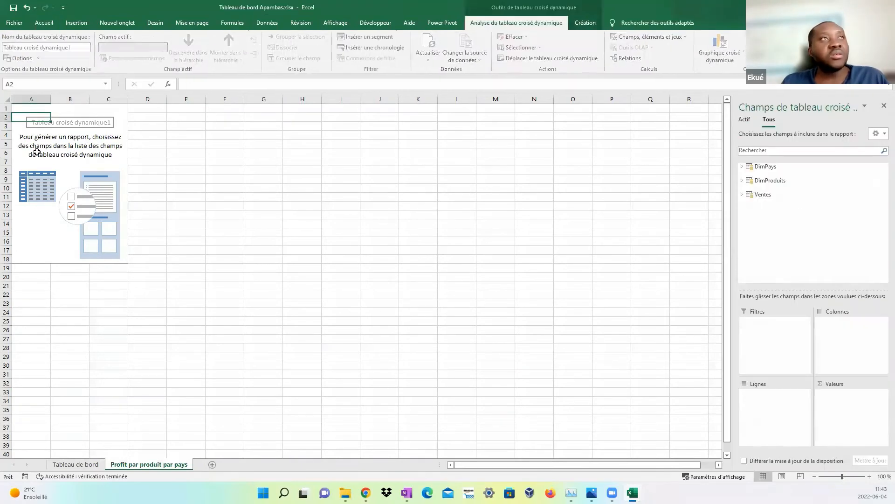
pyautogui.click(23, 109)
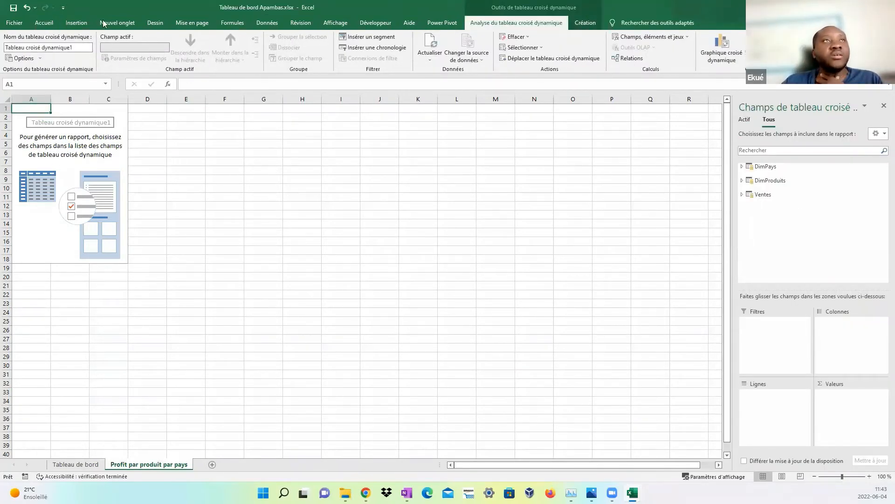
pyautogui.click(76, 22)
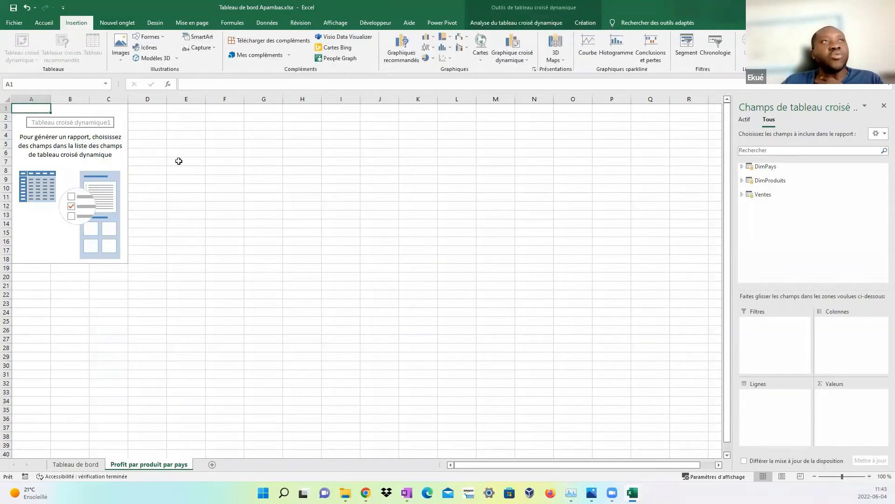
pyautogui.click(178, 161)
pyautogui.click(32, 58)
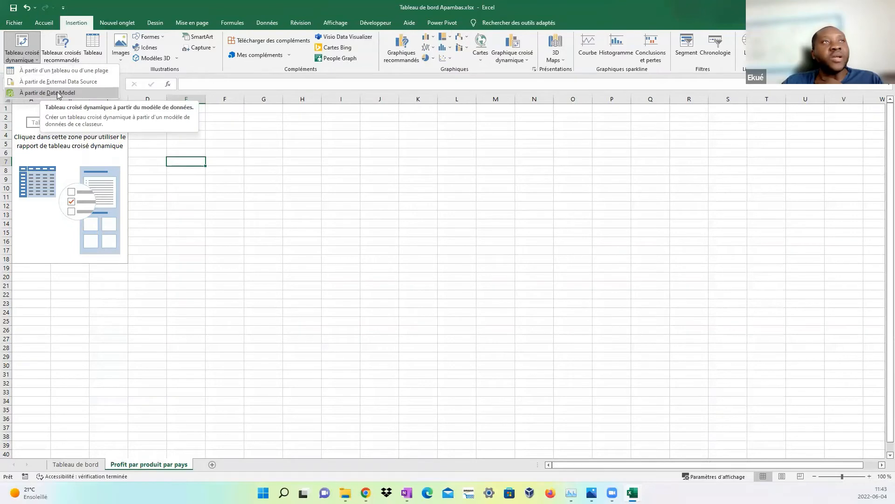
pyautogui.click(239, 158)
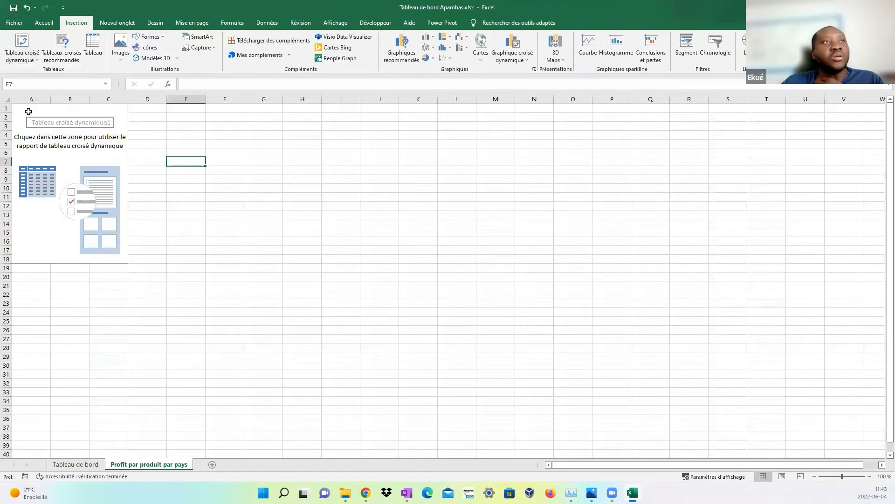
# Select the empty PivotTable at A1 and examine its field list and analysis tools.
pyautogui.click(24, 109)
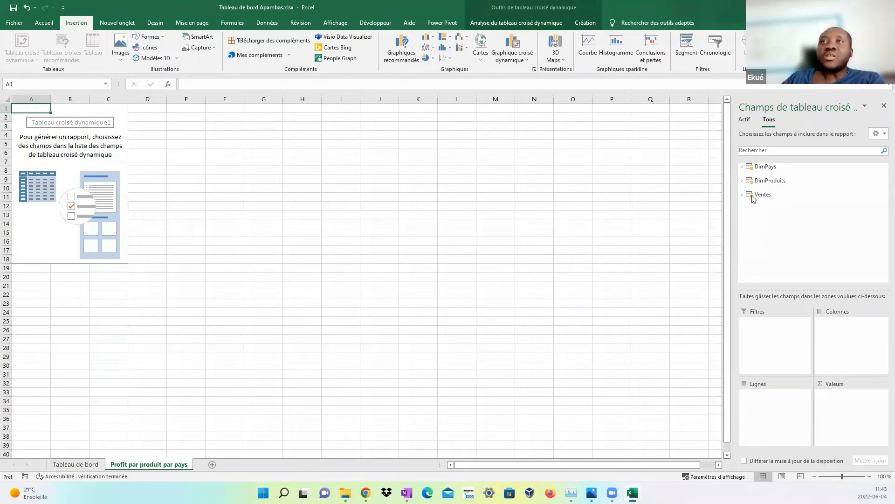
pyautogui.click(546, 25)
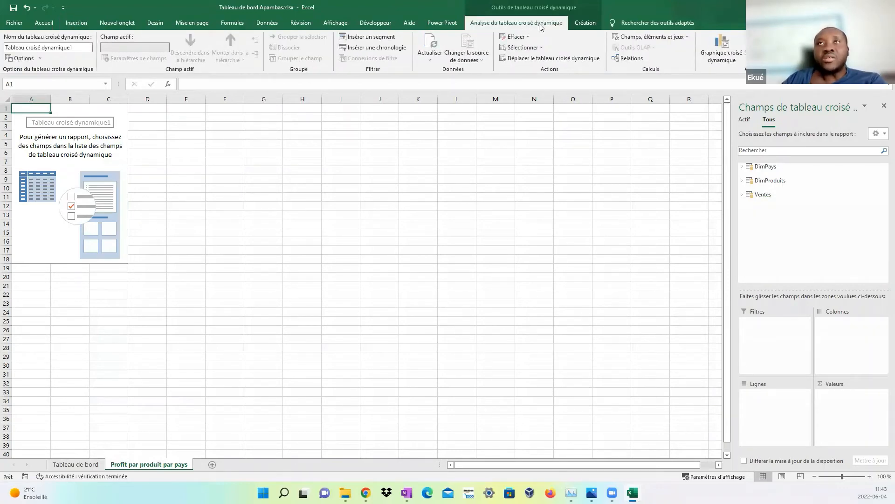
pyautogui.click(21, 124)
pyautogui.click(28, 110)
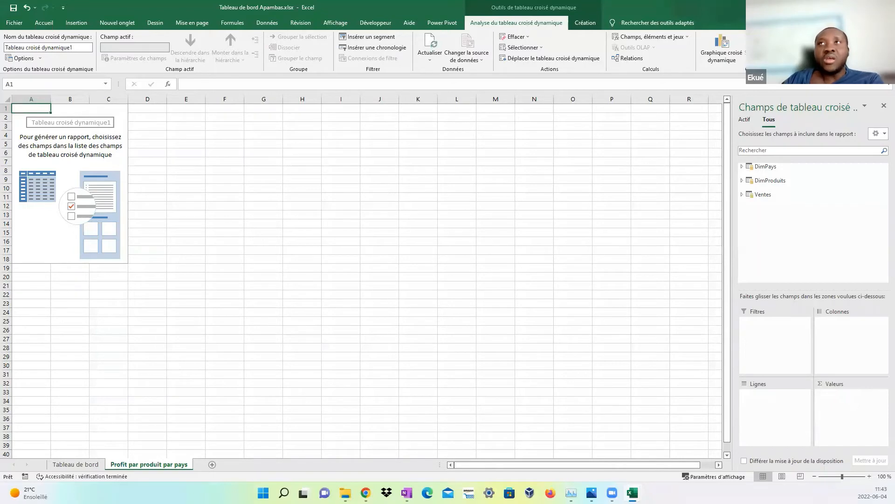
pyautogui.click(809, 46)
pyautogui.click(810, 47)
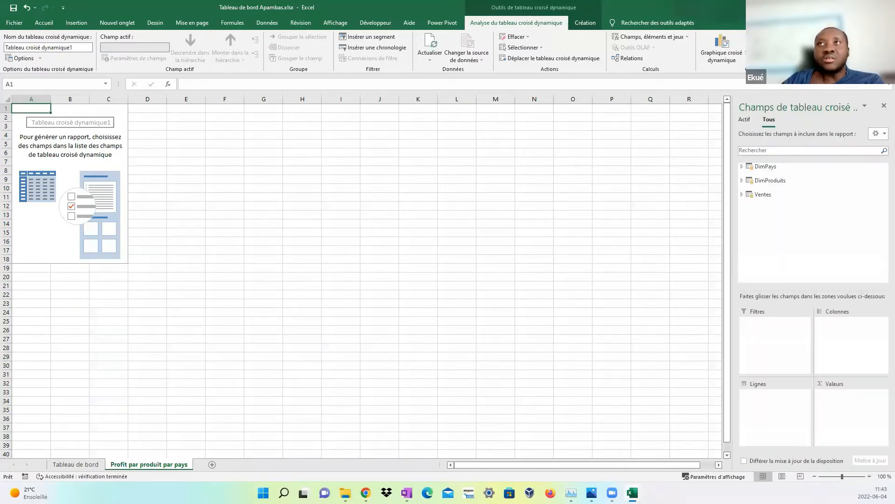
pyautogui.click(809, 46)
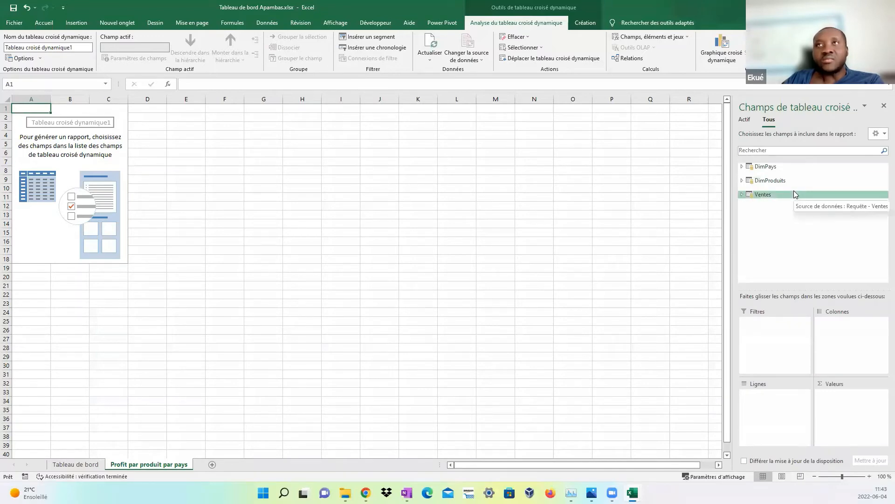
pyautogui.click(403, 276)
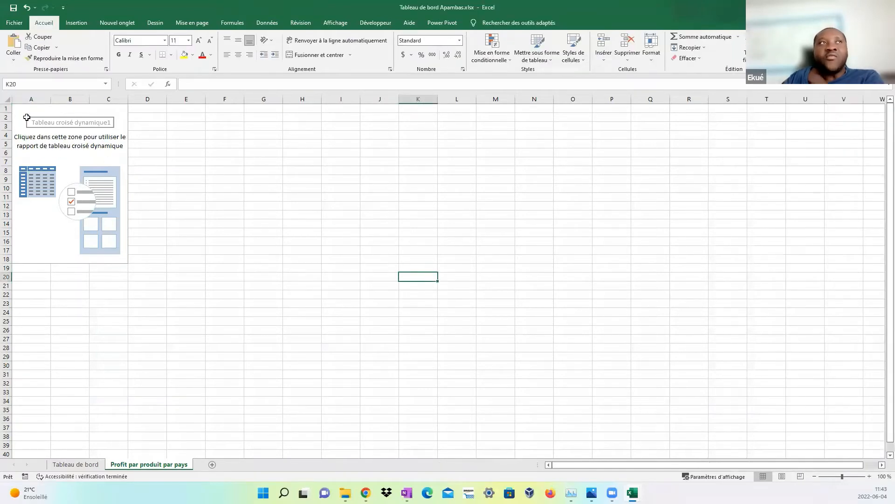
pyautogui.click(23, 109)
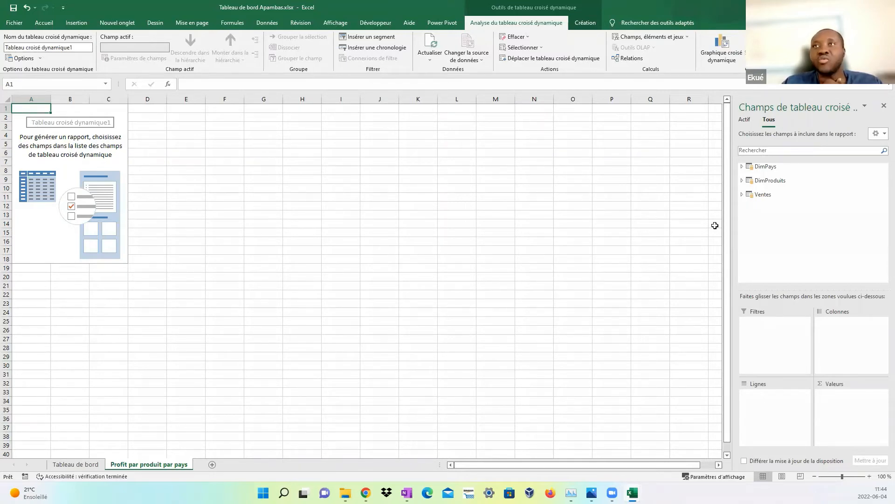
pyautogui.click(742, 167)
pyautogui.click(742, 167)
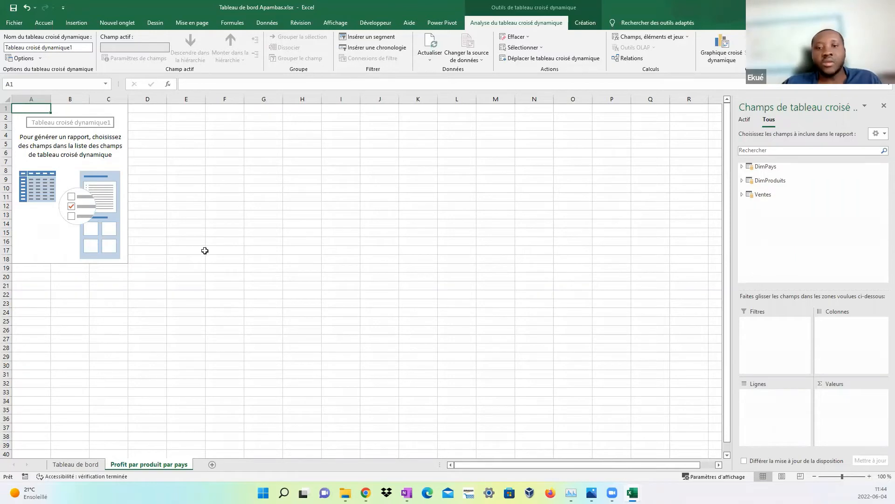
pyautogui.click(296, 224)
pyautogui.click(25, 111)
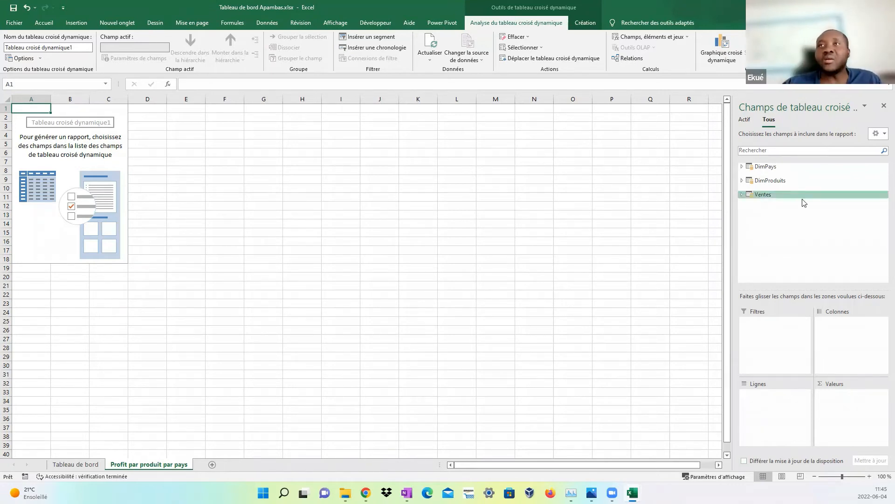
pyautogui.click(742, 194)
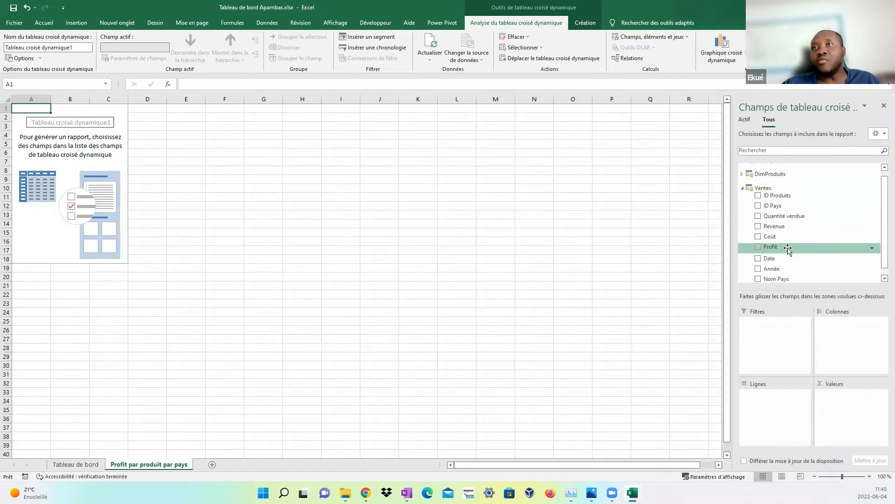
pyautogui.moveTo(788, 249); pyautogui.dragTo(835, 401)
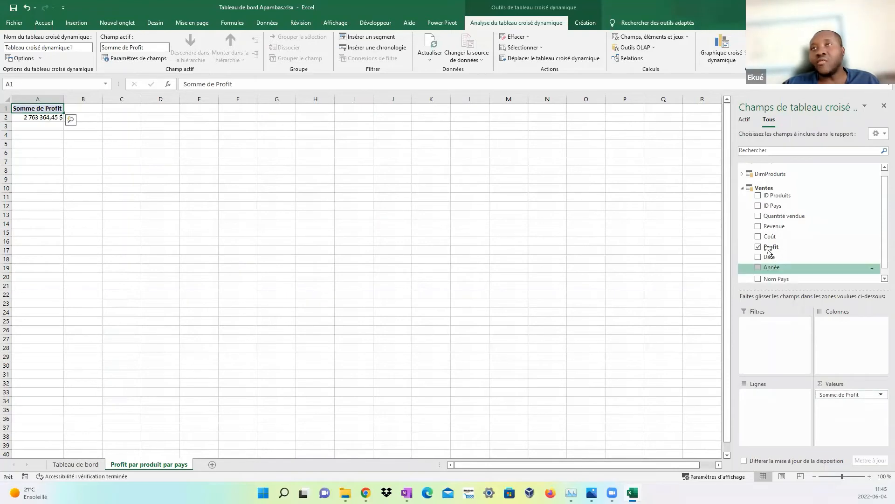
pyautogui.click(852, 396)
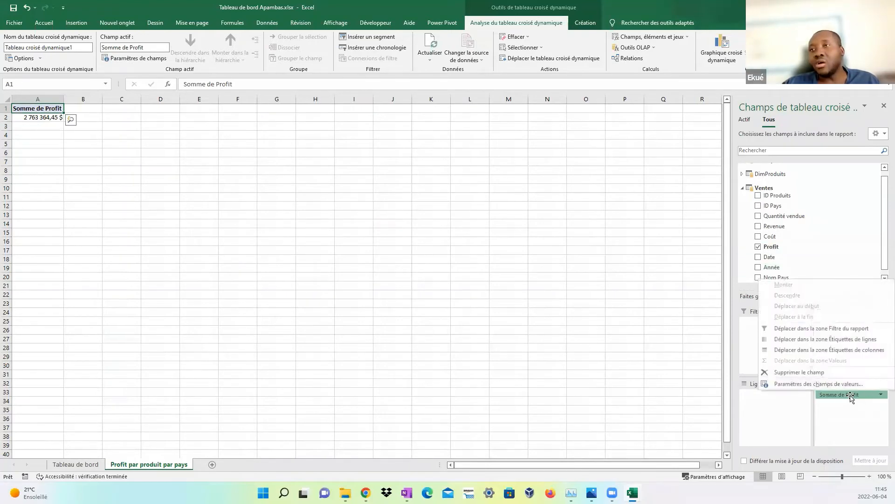
pyautogui.click(822, 372)
pyautogui.click(743, 187)
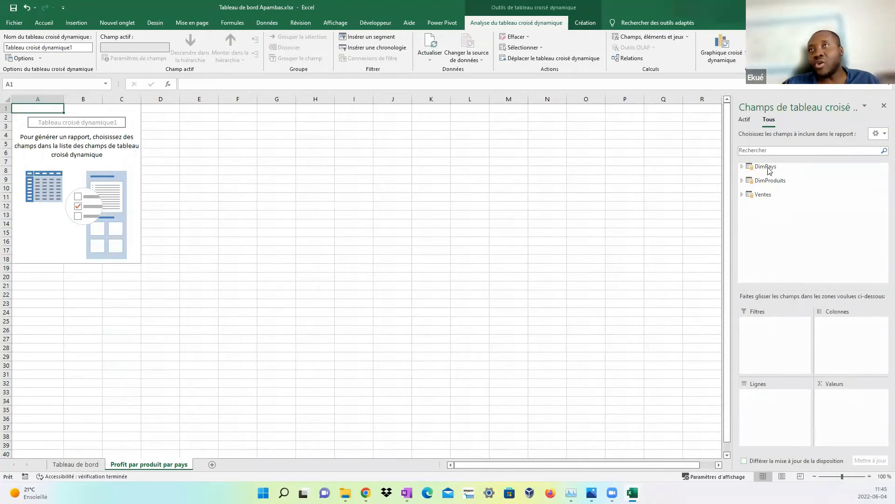
# Review the fields available in the DimPays, DimProduits and Ventes tables of the PivotTable field list.
pyautogui.click(742, 167)
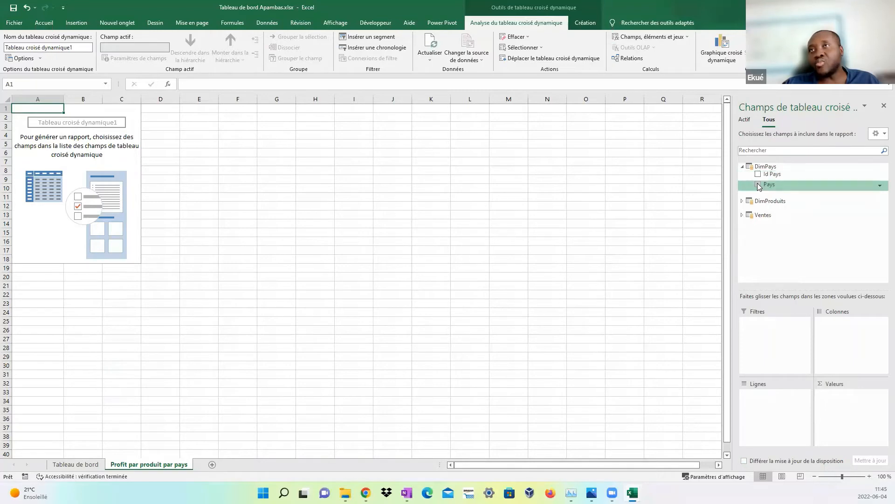
pyautogui.click(743, 167)
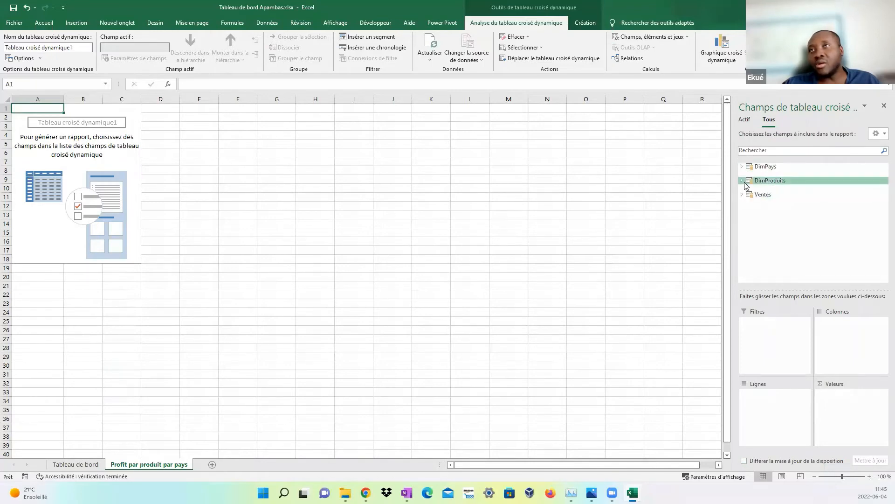
pyautogui.click(743, 181)
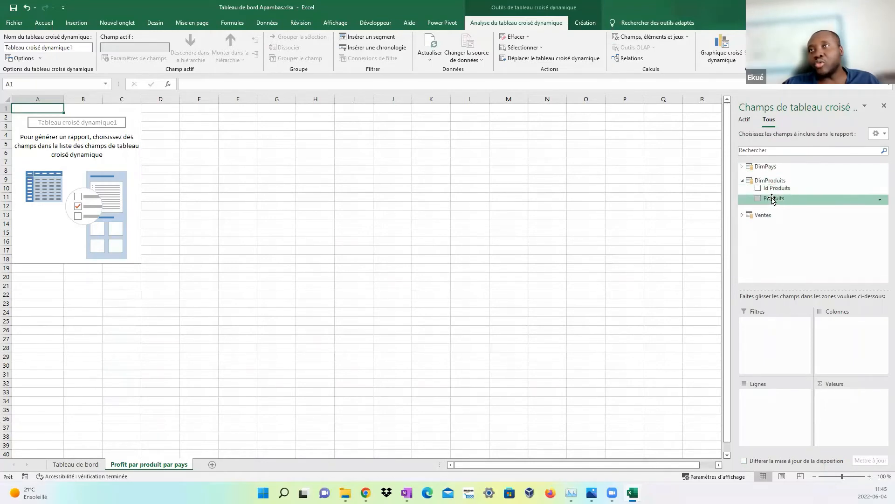
pyautogui.click(742, 181)
pyautogui.click(742, 195)
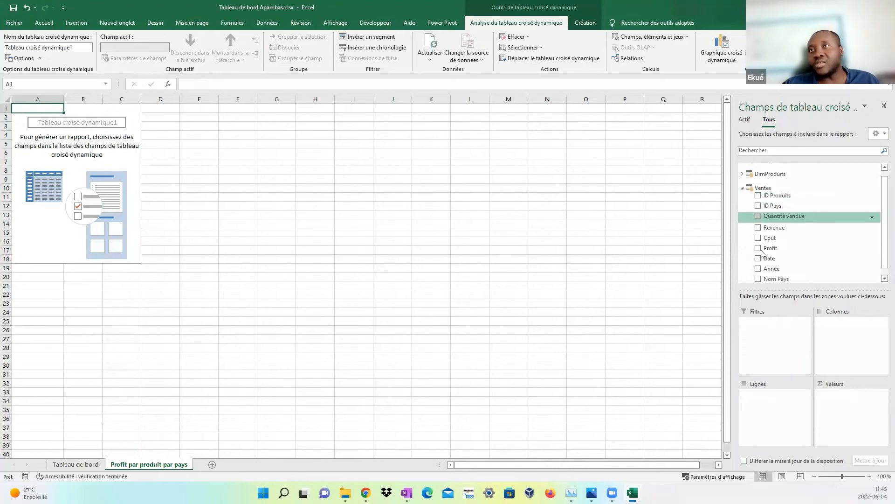
pyautogui.scroll(1, 785, 252)
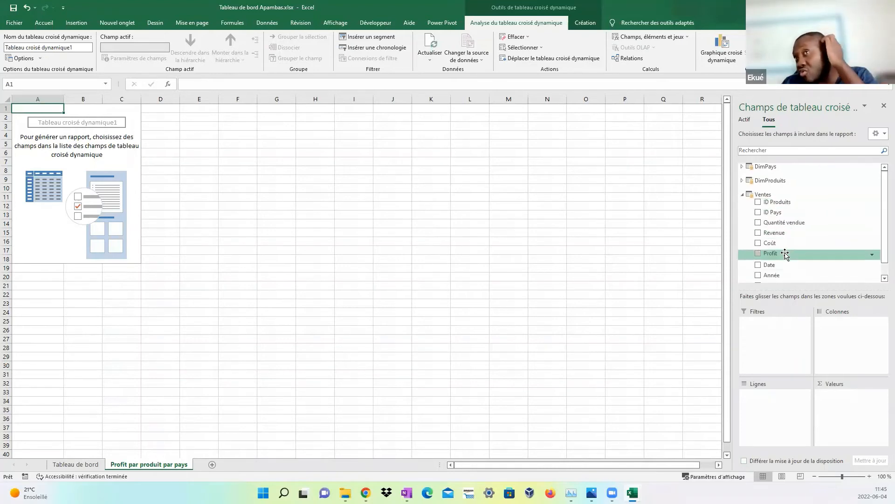
# Add the Profit field from the Ventes table to the PivotTable's values as a sum.
pyautogui.click(742, 194)
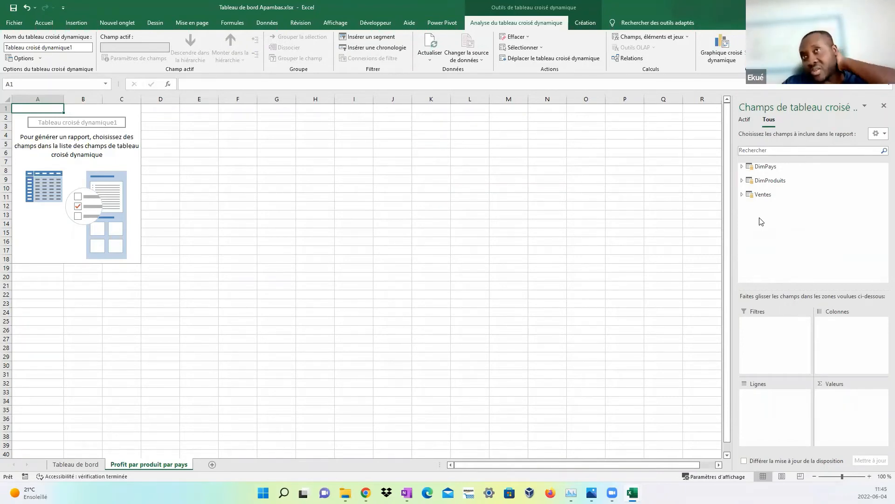
pyautogui.click(741, 194)
pyautogui.moveTo(774, 247); pyautogui.dragTo(838, 404)
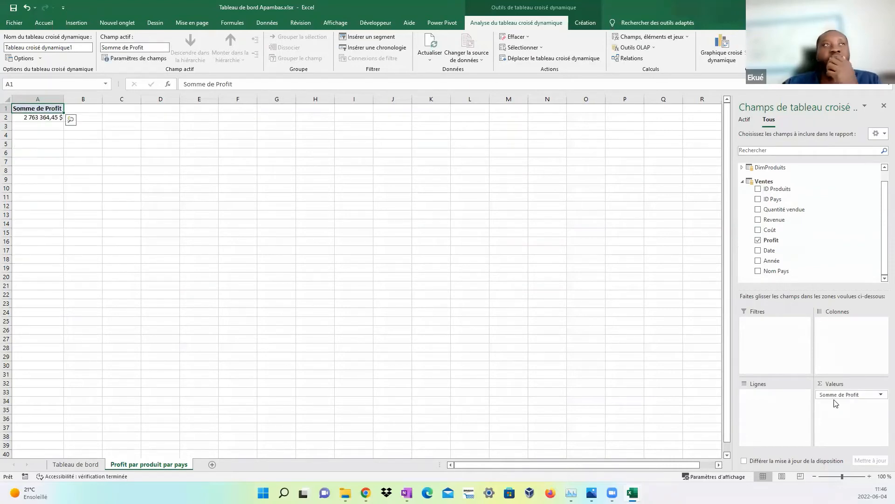
# Magnify the worksheet and examine the PivotTable's Somme de Profit header and its total.
pyautogui.click(107, 179)
pyautogui.scroll(9, 110, 181)
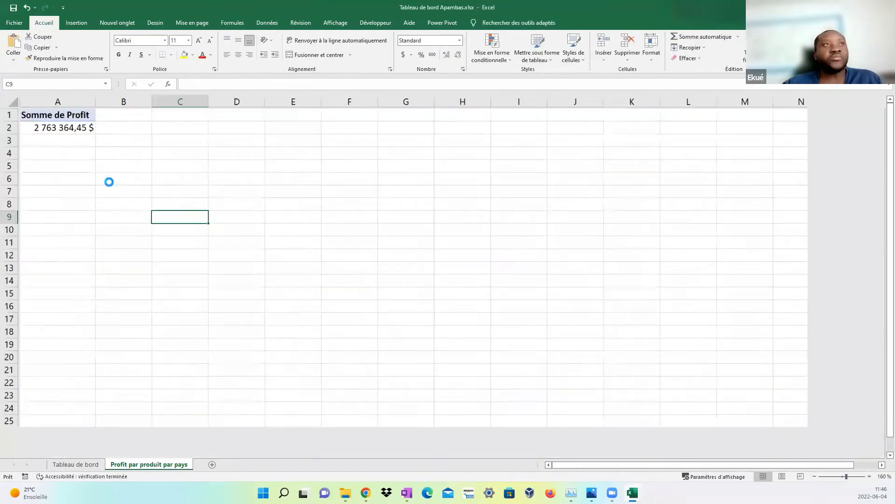
pyautogui.scroll(2, 117, 191)
pyautogui.scroll(1, 126, 202)
pyautogui.click(114, 157)
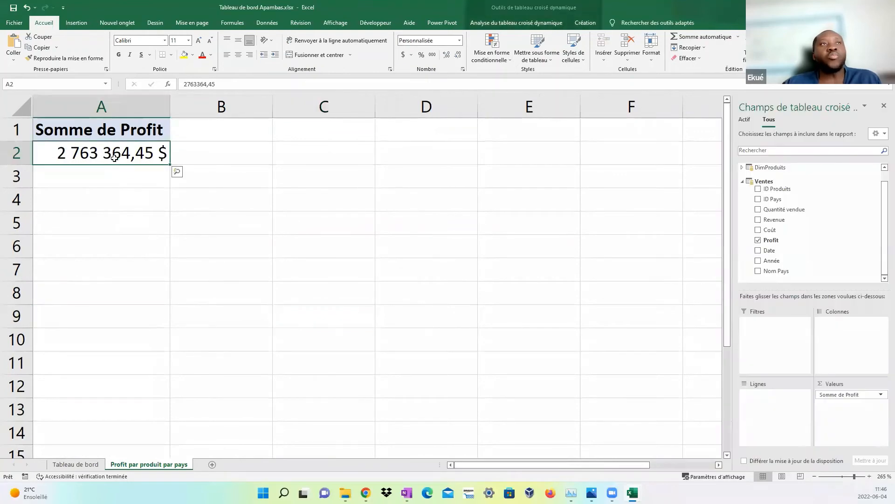
pyautogui.scroll(2, 176, 225)
pyautogui.scroll(1, 176, 225)
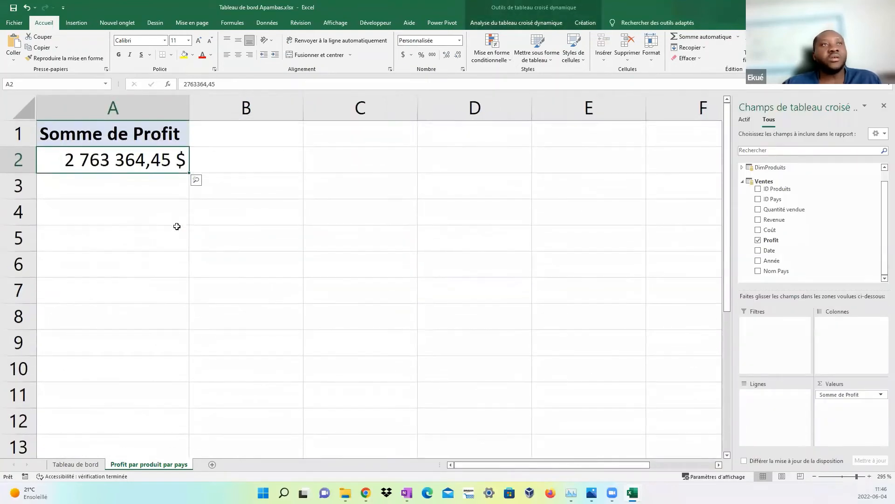
pyautogui.click(139, 136)
pyautogui.click(143, 161)
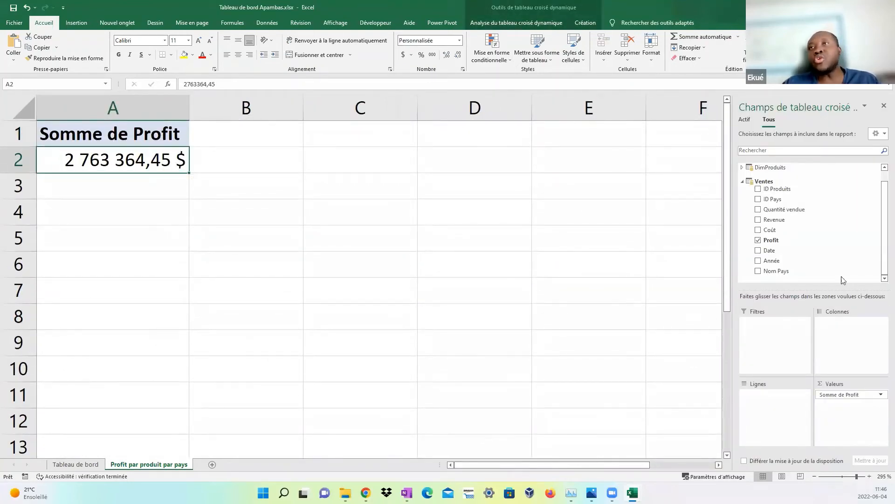
# Add the Pays field from the DimPays table to the PivotTable's rows to break profit down by country.
pyautogui.scroll(1, 779, 220)
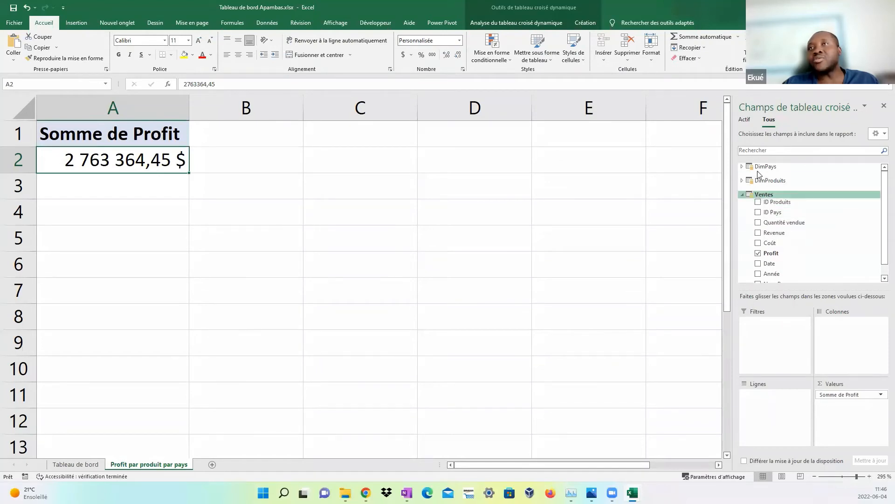
pyautogui.click(743, 194)
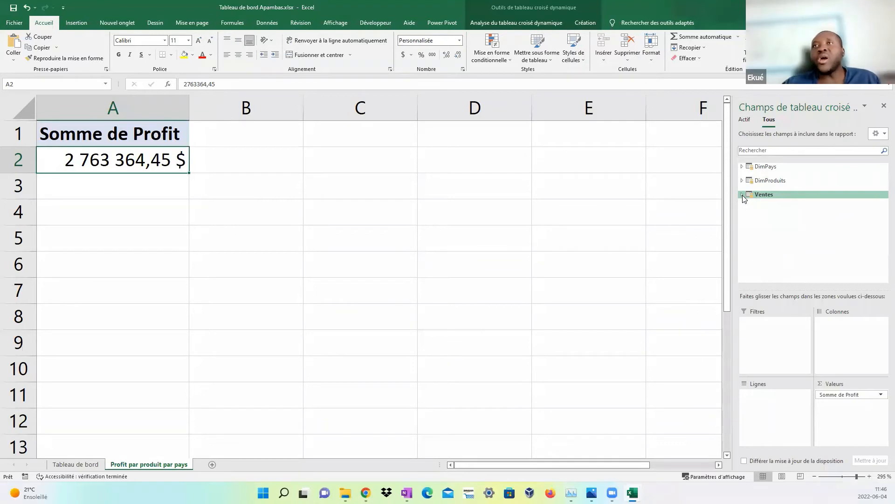
pyautogui.click(742, 166)
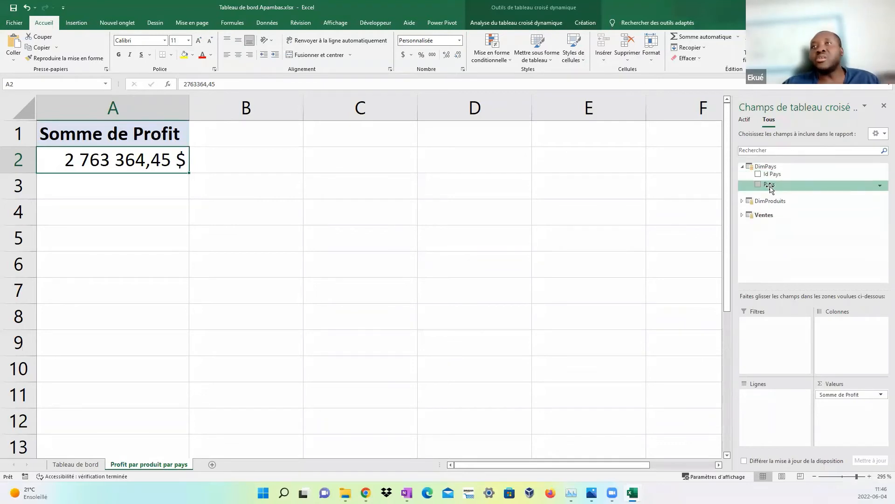
pyautogui.moveTo(771, 188); pyautogui.dragTo(776, 395)
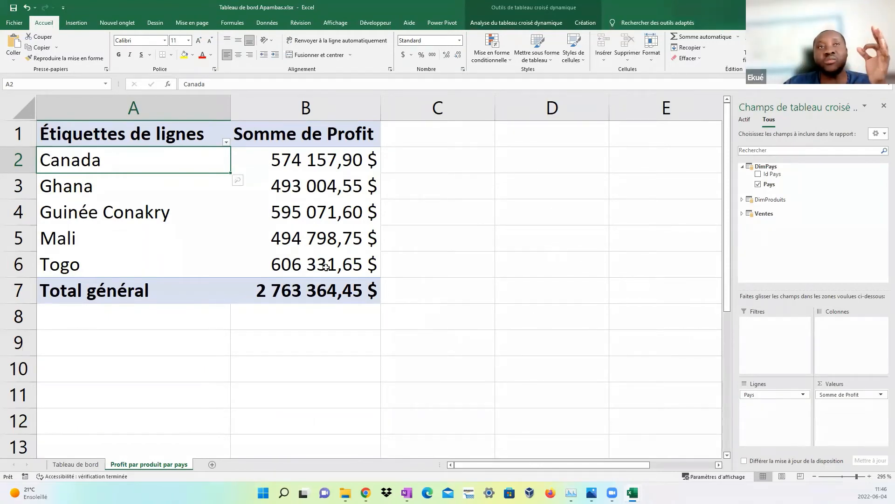
# Examine the country labels and their profit amounts in the PivotTable, range A2:B6.
pyautogui.moveTo(326, 266); pyautogui.dragTo(325, 159)
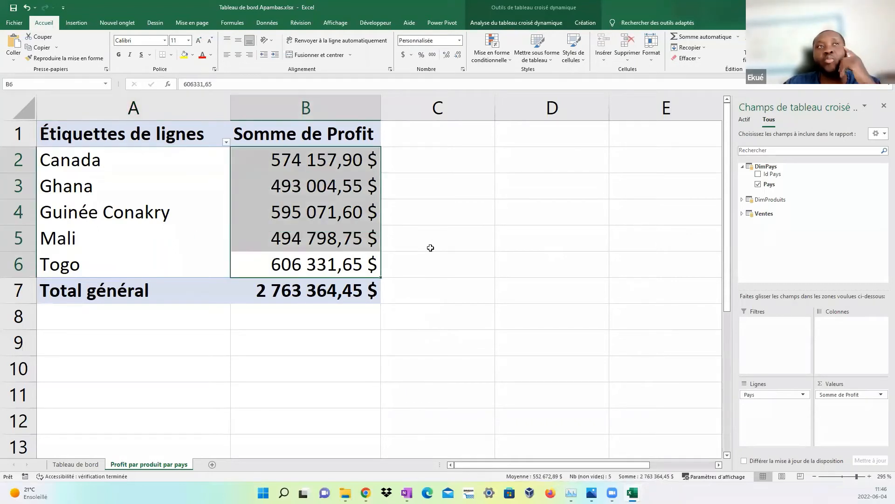
pyautogui.moveTo(103, 161); pyautogui.dragTo(98, 256)
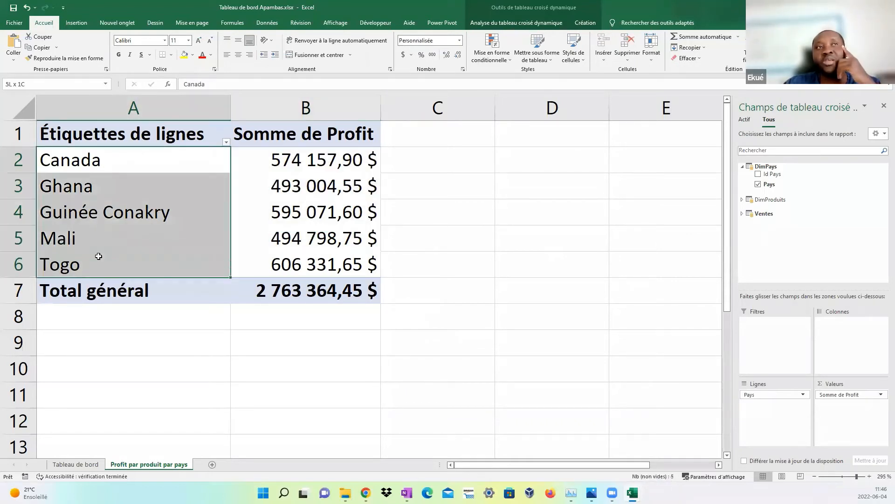
pyautogui.click(499, 358)
pyautogui.click(314, 266)
pyautogui.moveTo(314, 266); pyautogui.dragTo(120, 149)
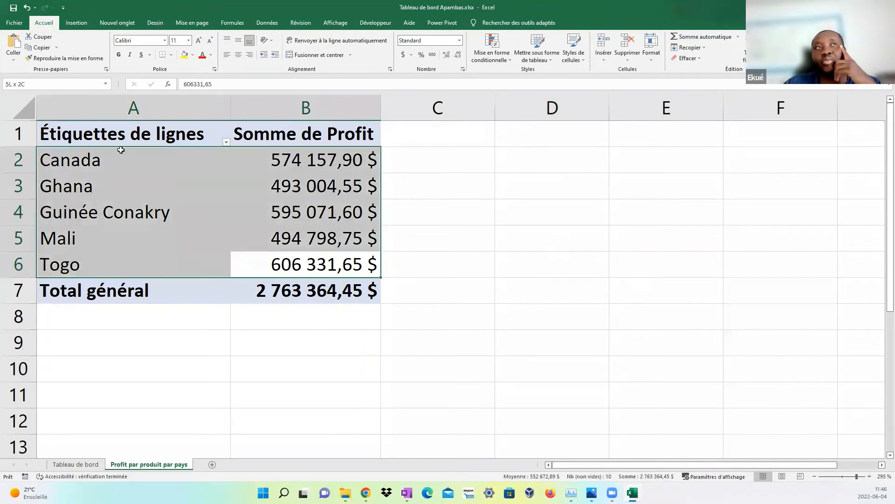
pyautogui.click(459, 254)
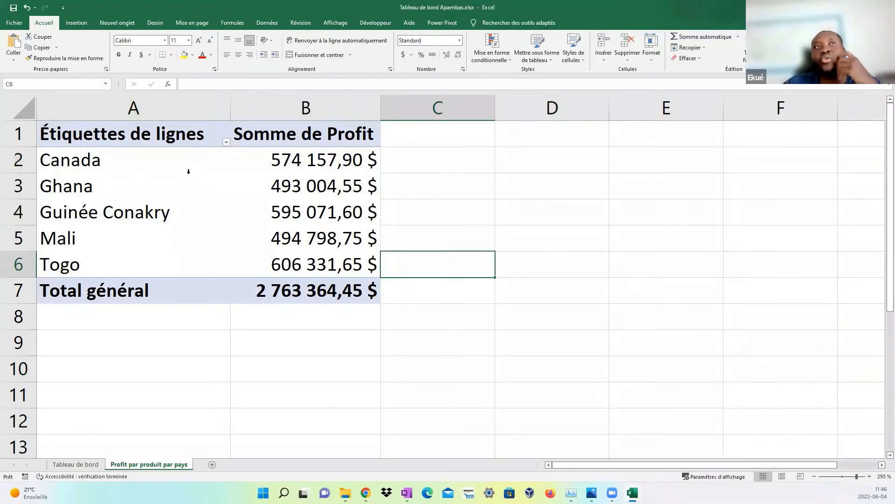
pyautogui.click(204, 187)
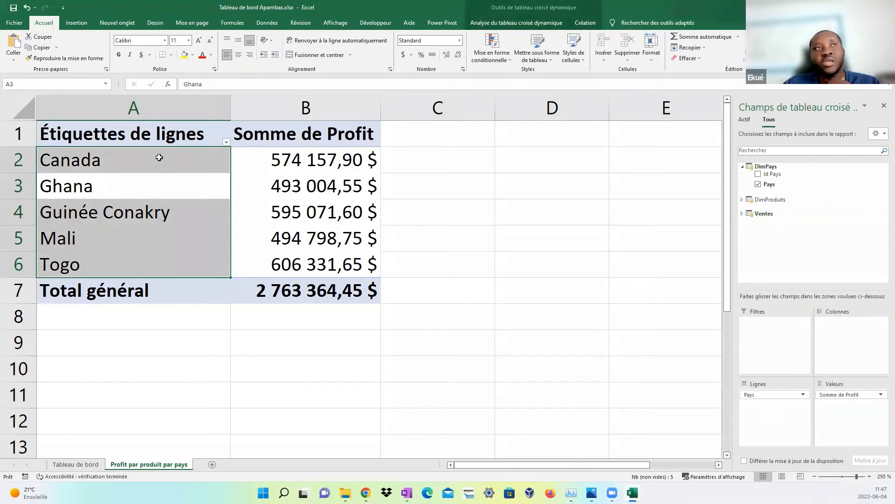
pyautogui.moveTo(159, 158); pyautogui.dragTo(156, 270)
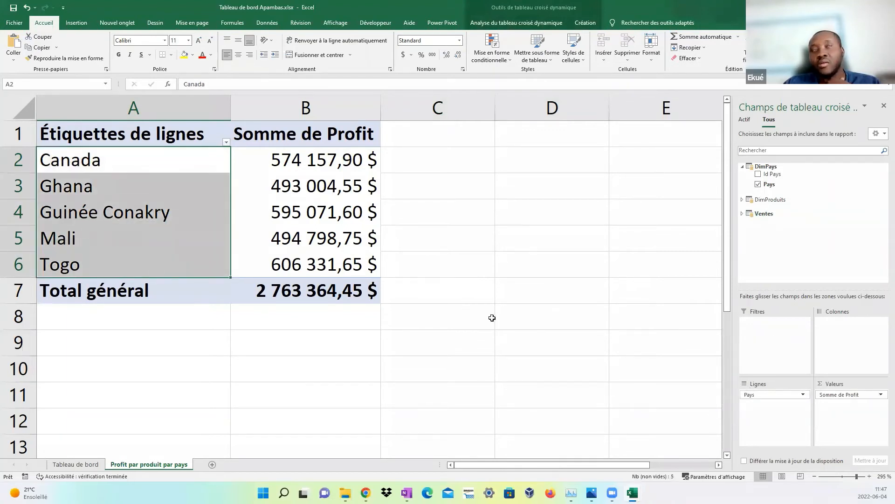
pyautogui.moveTo(257, 157); pyautogui.dragTo(303, 269)
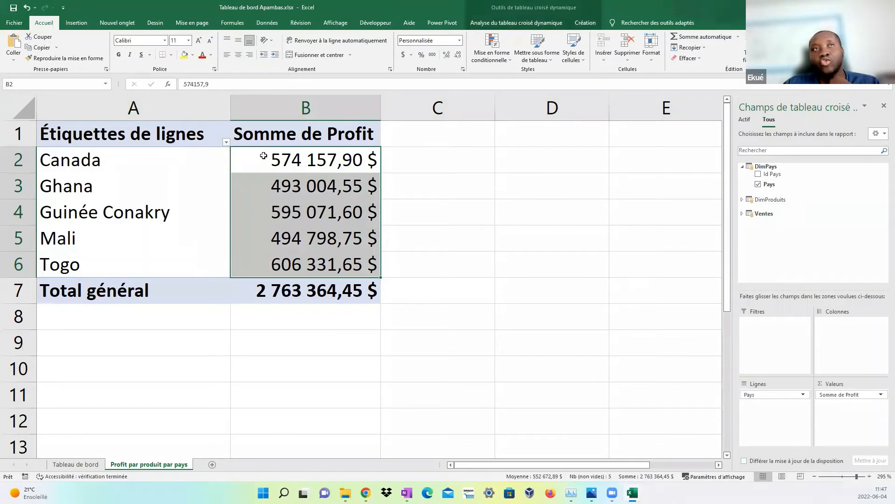
# Compare the country names in A2:A6 with the matching profit amounts in B2:B6.
pyautogui.moveTo(134, 160); pyautogui.dragTo(132, 259)
pyautogui.moveTo(266, 156); pyautogui.dragTo(283, 261)
pyautogui.moveTo(178, 153); pyautogui.dragTo(176, 256)
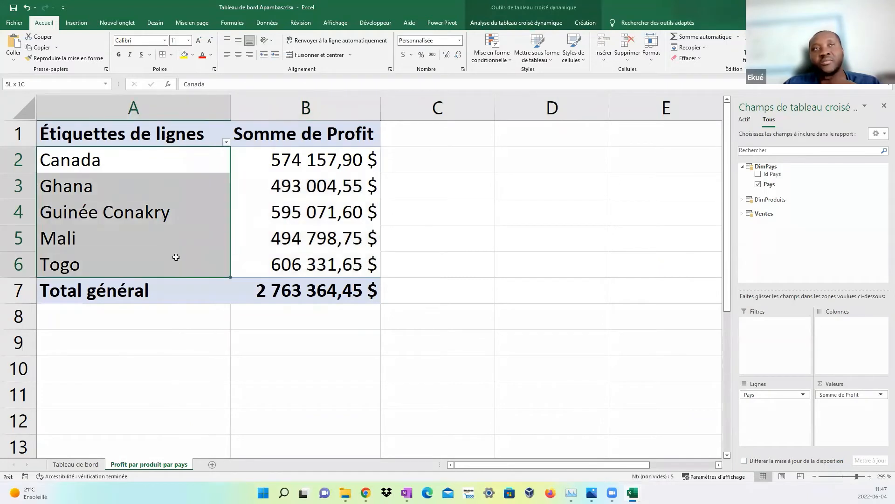
pyautogui.click(595, 255)
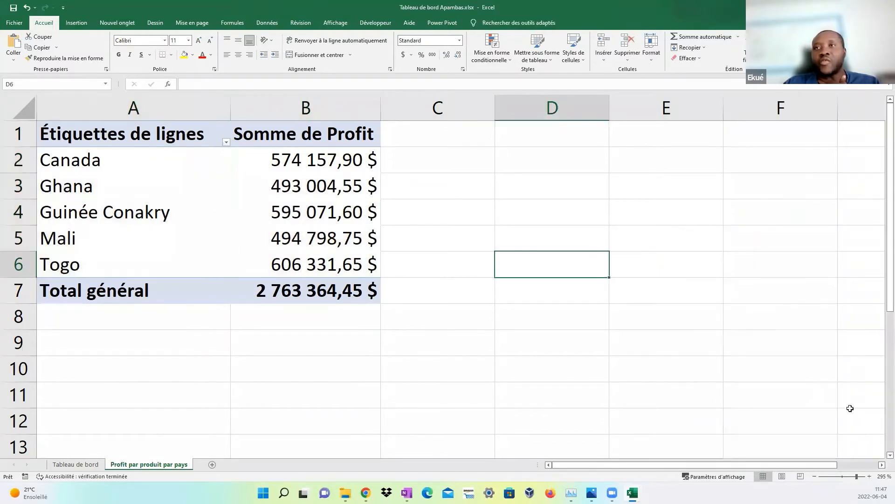
# Remove the Pays field from the PivotTable's rows and Somme de Profit from its values.
pyautogui.click(228, 176)
pyautogui.click(805, 397)
pyautogui.click(800, 371)
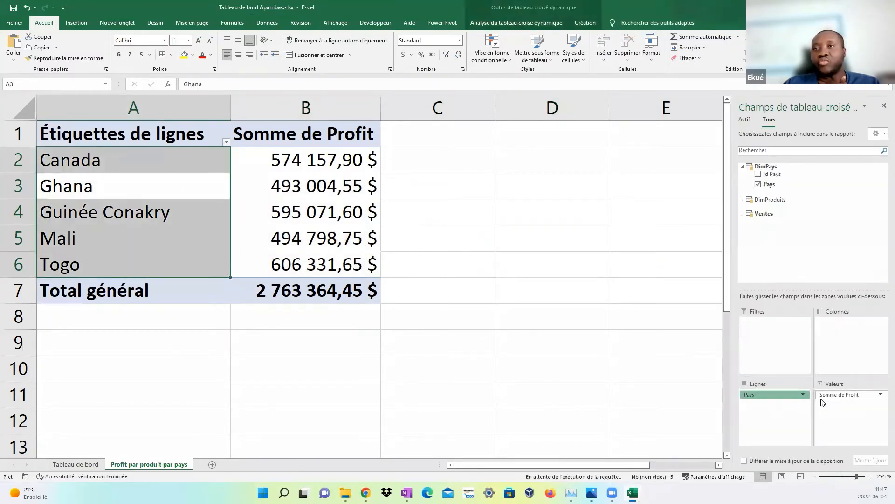
pyautogui.click(840, 399)
pyautogui.click(788, 372)
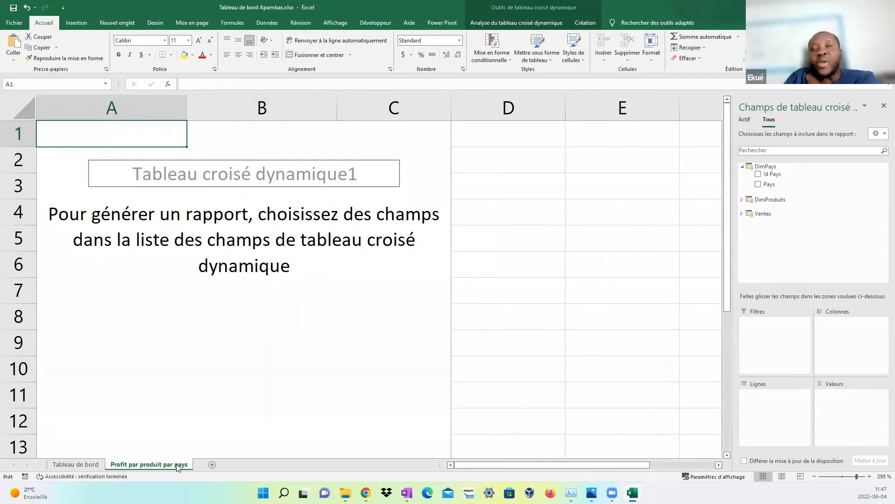
# Add the Profit field from the Ventes table back to the emptied PivotTable's values.
pyautogui.click(742, 167)
pyautogui.click(742, 194)
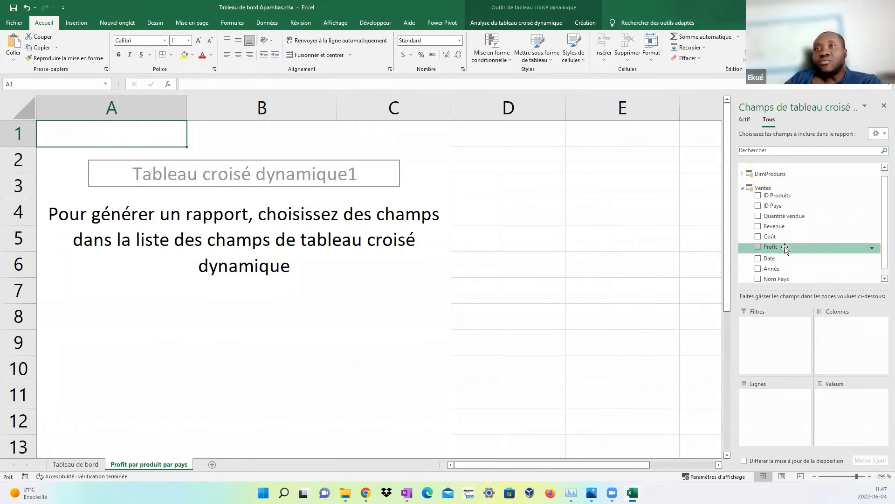
pyautogui.moveTo(785, 248); pyautogui.dragTo(843, 404)
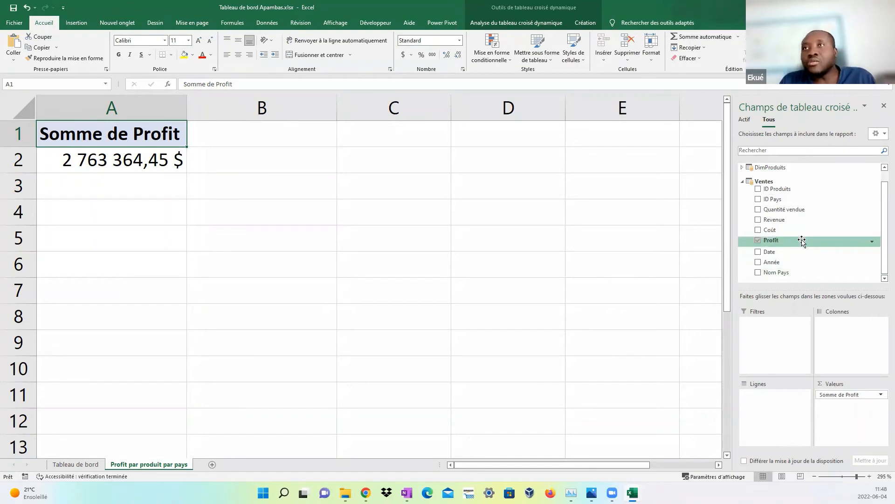
# Try the Ventes table's ID Pays field as the PivotTable's rows, and remove it again.
pyautogui.moveTo(775, 200); pyautogui.dragTo(773, 411)
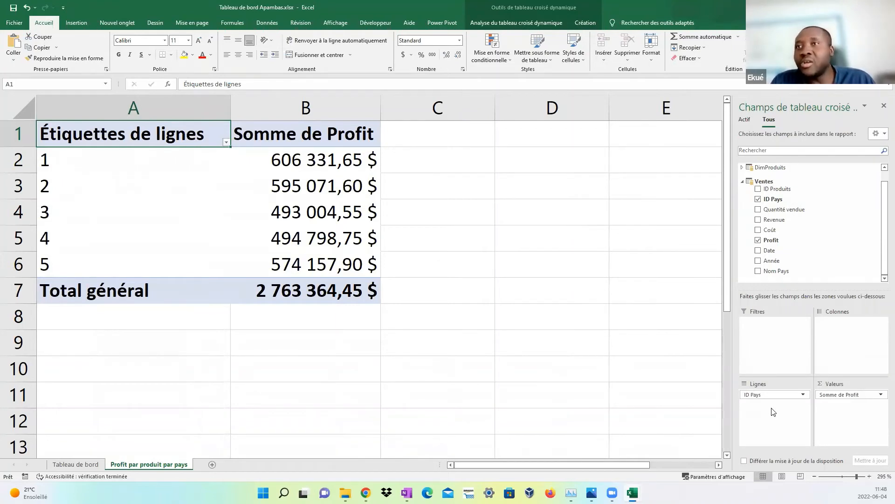
pyautogui.click(803, 394)
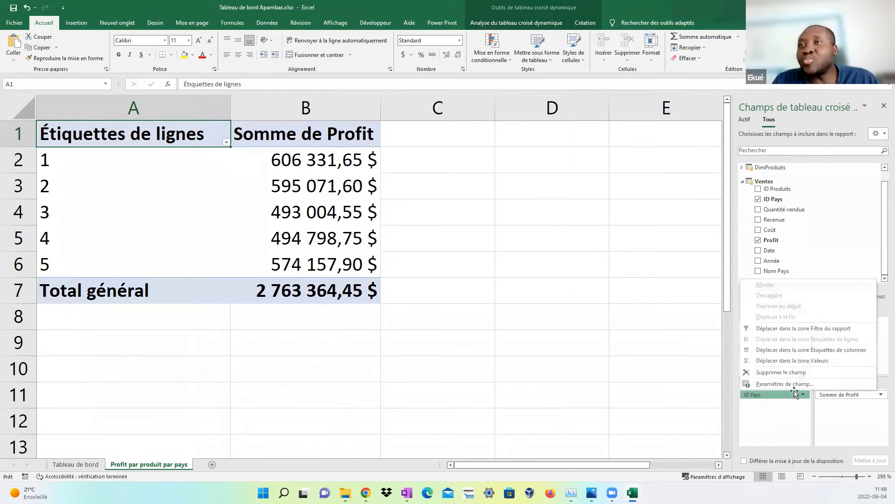
pyautogui.click(790, 372)
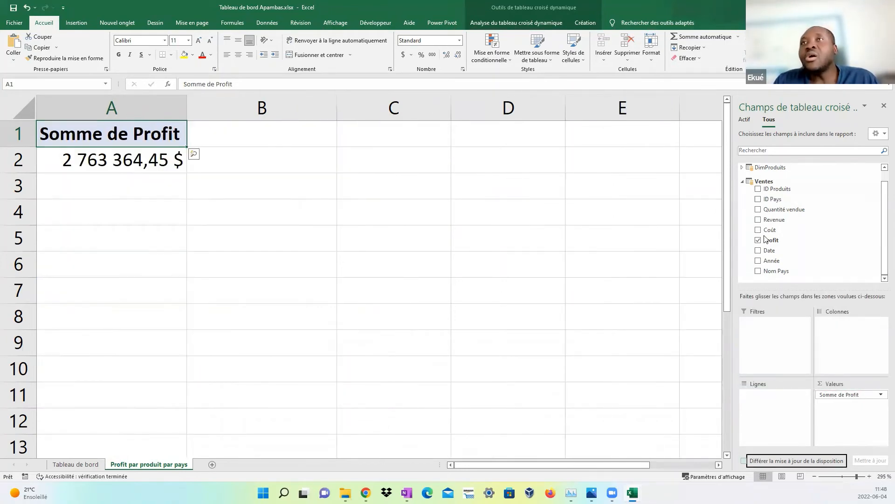
# Add the Pays field from the DimPays table to the PivotTable's rows again.
pyautogui.click(743, 182)
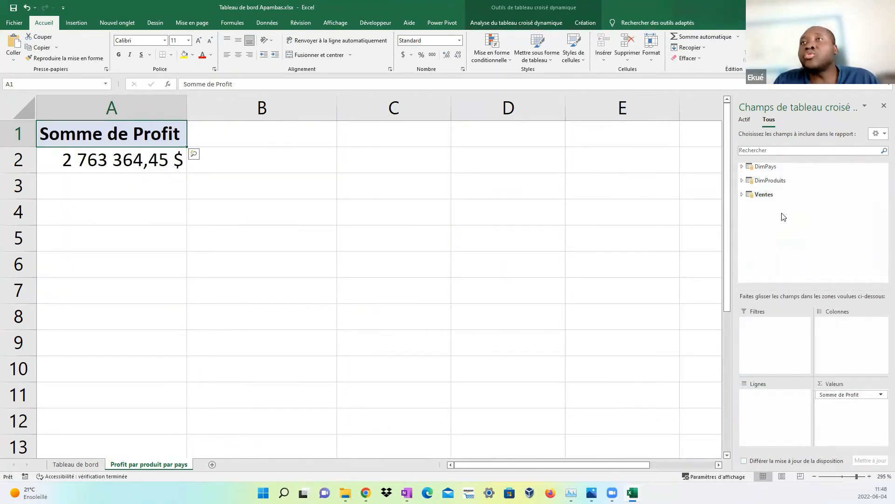
pyautogui.click(743, 167)
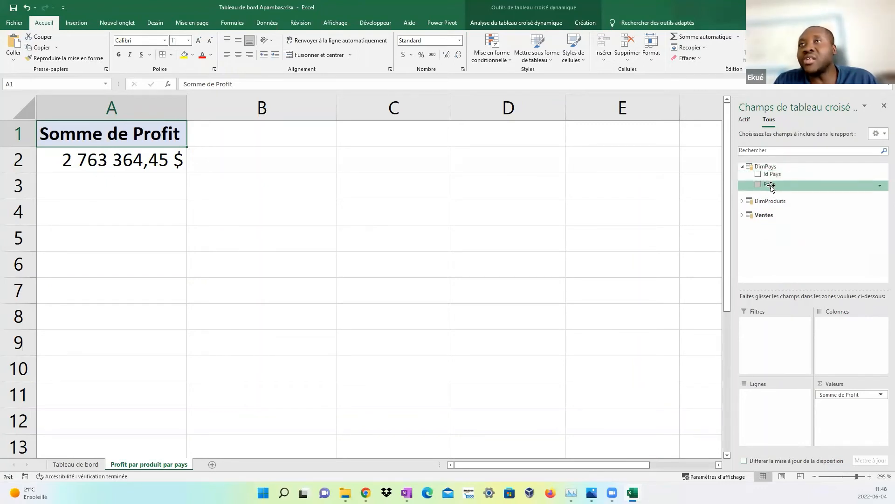
pyautogui.moveTo(769, 185); pyautogui.dragTo(782, 401)
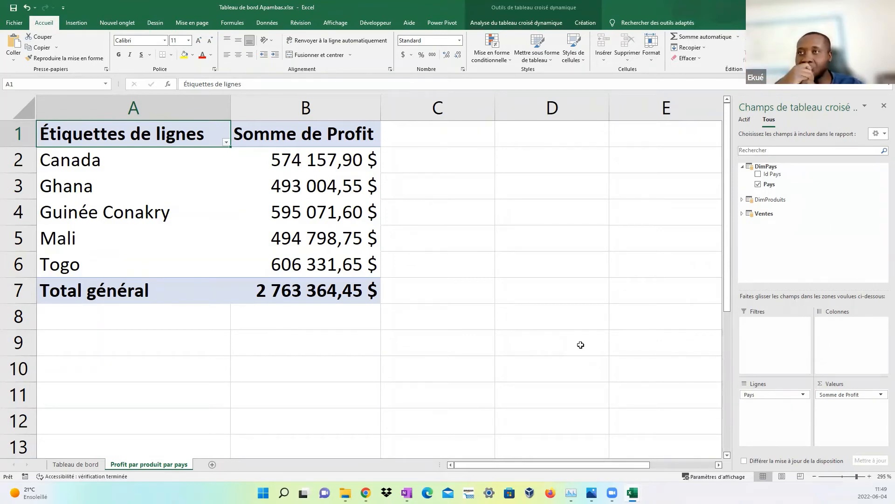
# Add the Produits field from the DimProduits table to the PivotTable's columns to split profit by product.
pyautogui.click(742, 167)
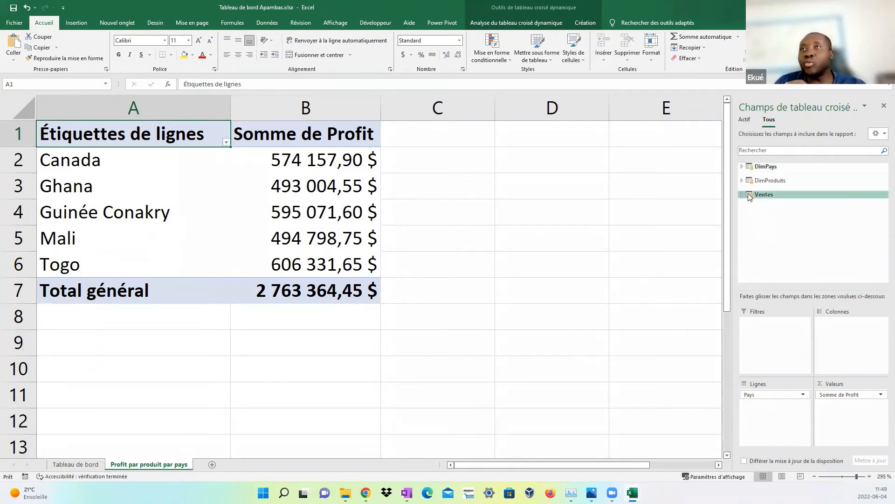
pyautogui.click(742, 181)
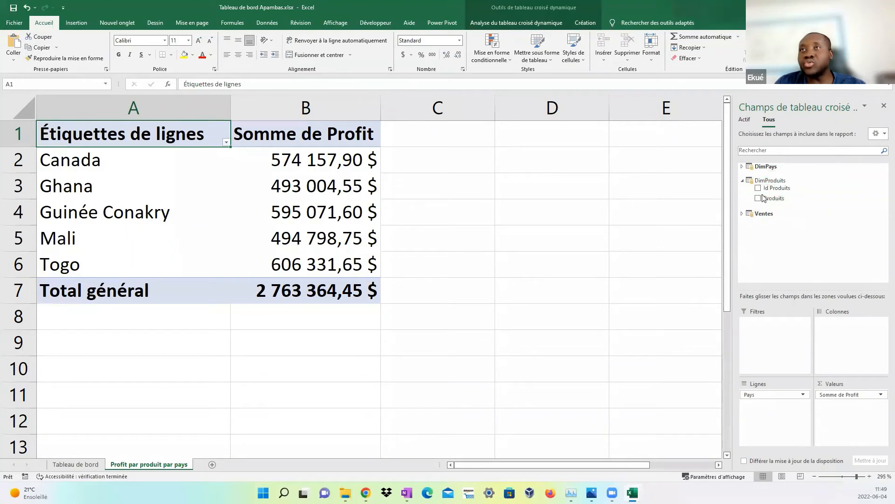
pyautogui.moveTo(770, 201); pyautogui.dragTo(838, 330)
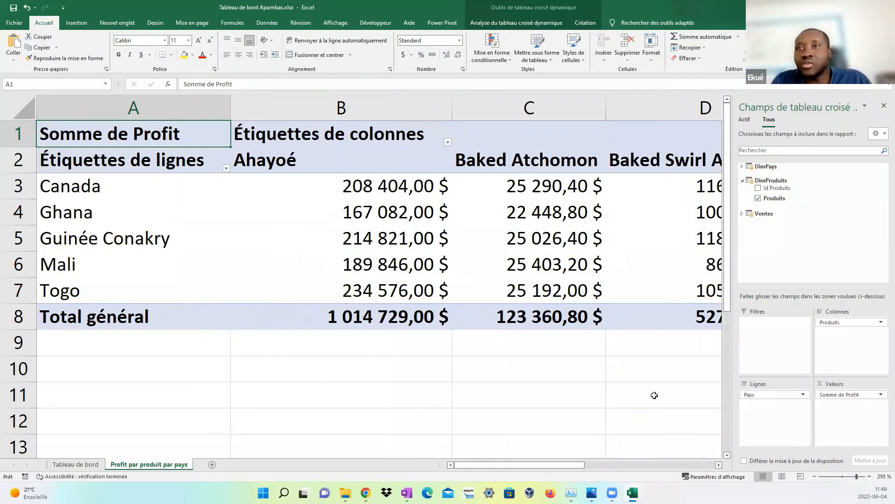
# Autofit column H, the PivotTable's Total général column, to its contents.
pyautogui.click(813, 477)
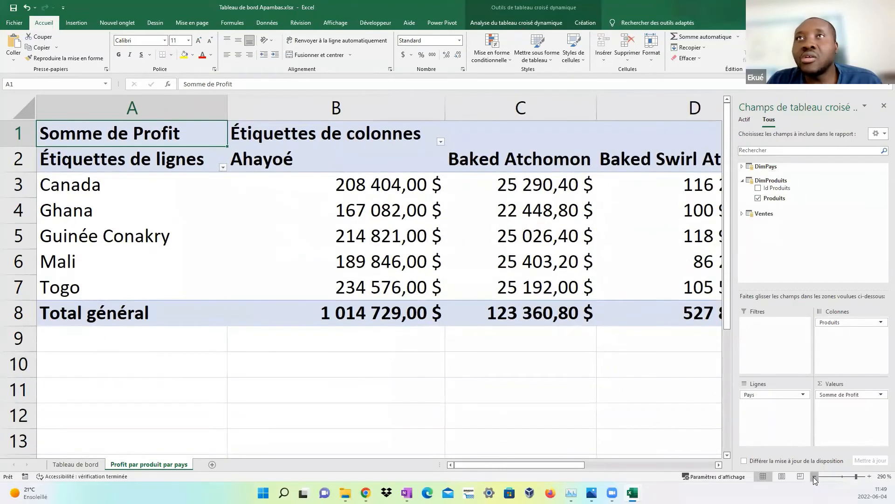
pyautogui.click(814, 477)
pyautogui.click(814, 477)
pyautogui.click(814, 477)
pyautogui.click(814, 476)
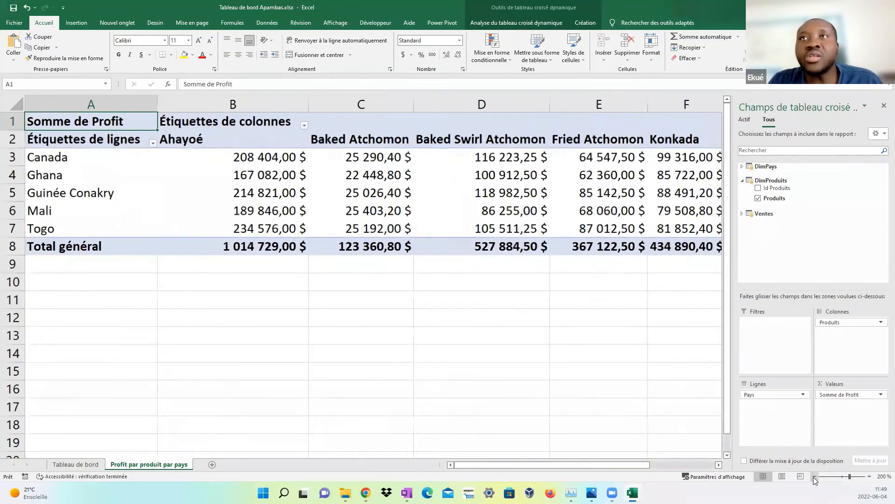
pyautogui.click(814, 476)
pyautogui.click(814, 477)
pyautogui.click(814, 477)
pyautogui.click(813, 476)
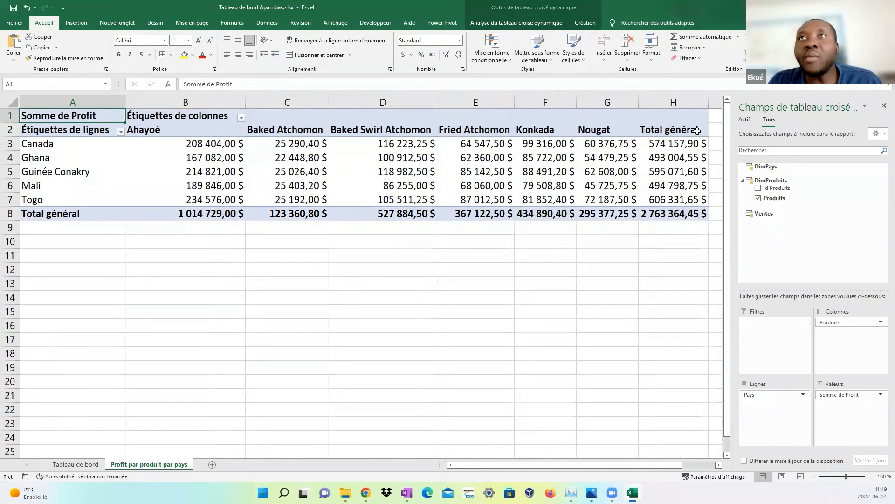
pyautogui.doubleClick(715, 107)
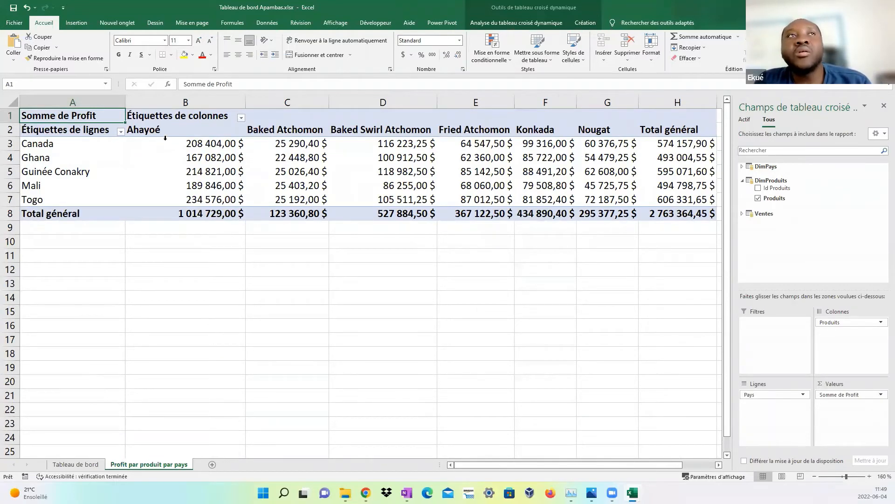
# Examine how the country rows A3:A7 cross the product headers in row 2, including Canada's Ahayoé profit in B3.
pyautogui.moveTo(100, 143); pyautogui.dragTo(94, 198)
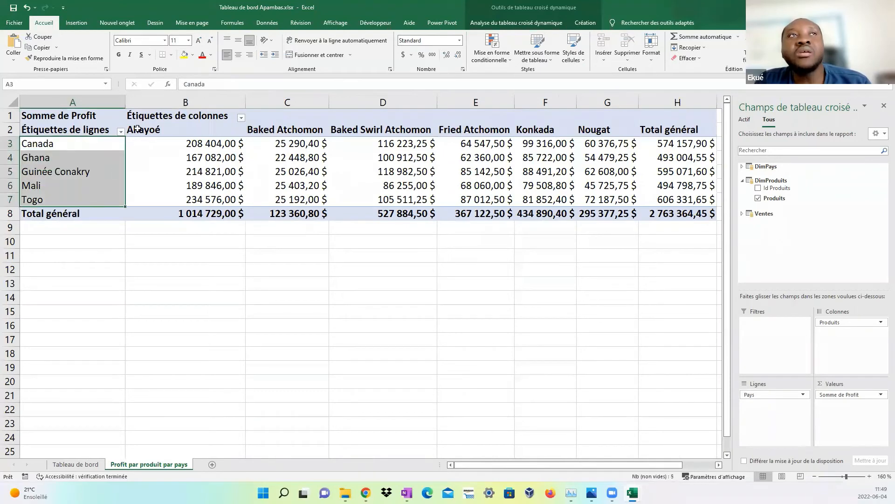
pyautogui.moveTo(145, 129); pyautogui.dragTo(367, 135)
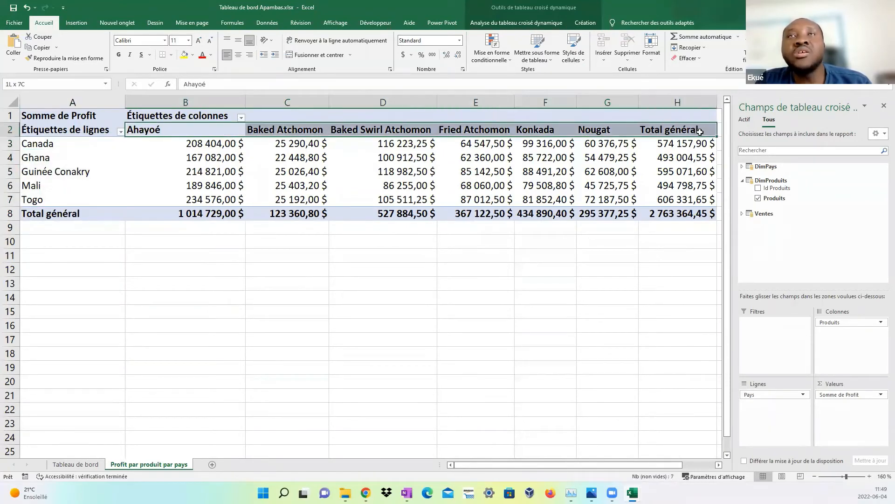
pyautogui.click(167, 146)
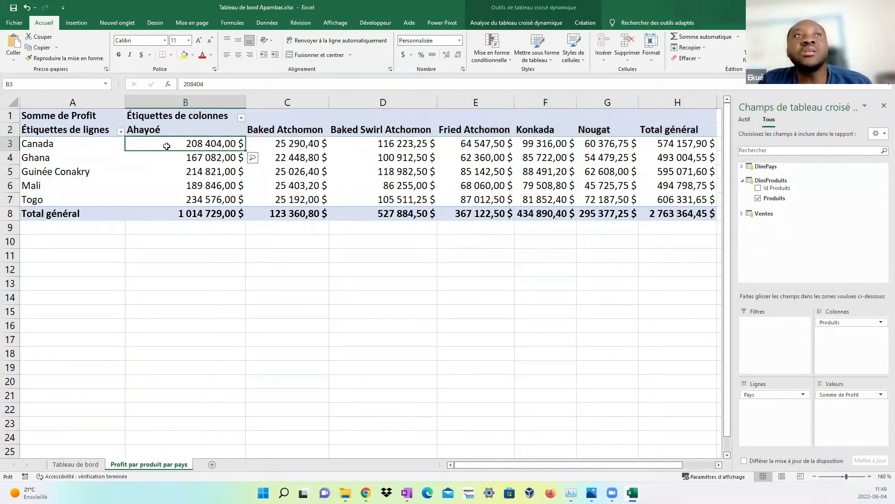
pyautogui.moveTo(167, 146)
pyautogui.scroll(2, 168, 149)
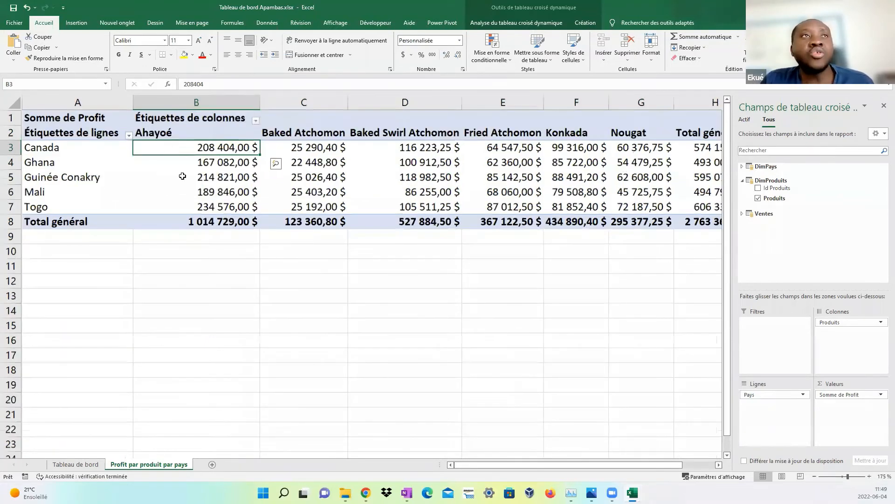
pyautogui.moveTo(529, 464); pyautogui.dragTo(450, 461)
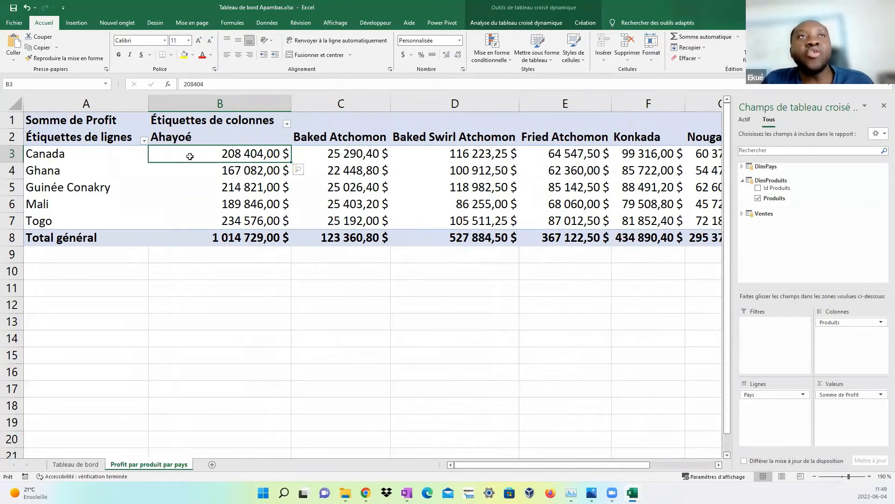
pyautogui.click(160, 139)
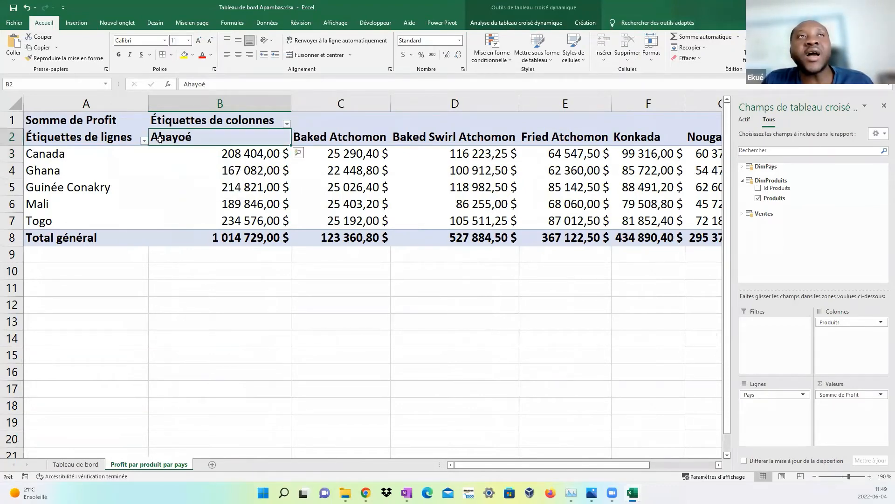
pyautogui.click(193, 153)
pyautogui.click(86, 154)
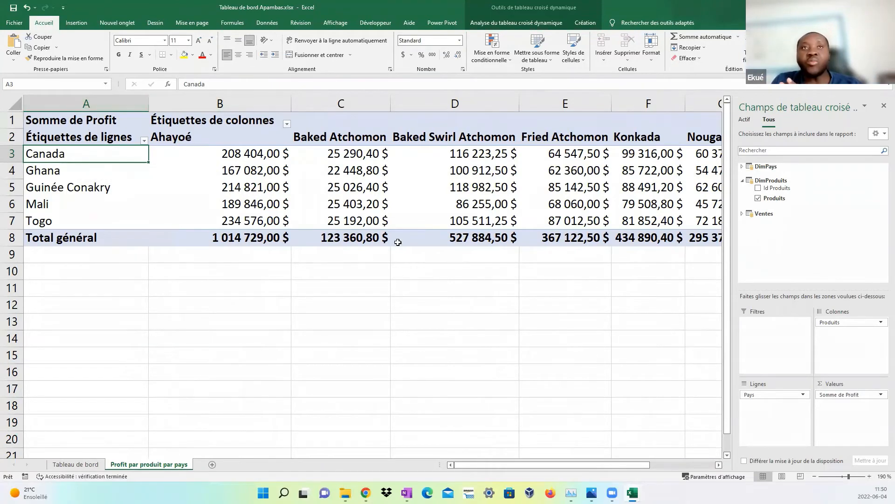
pyautogui.click(394, 277)
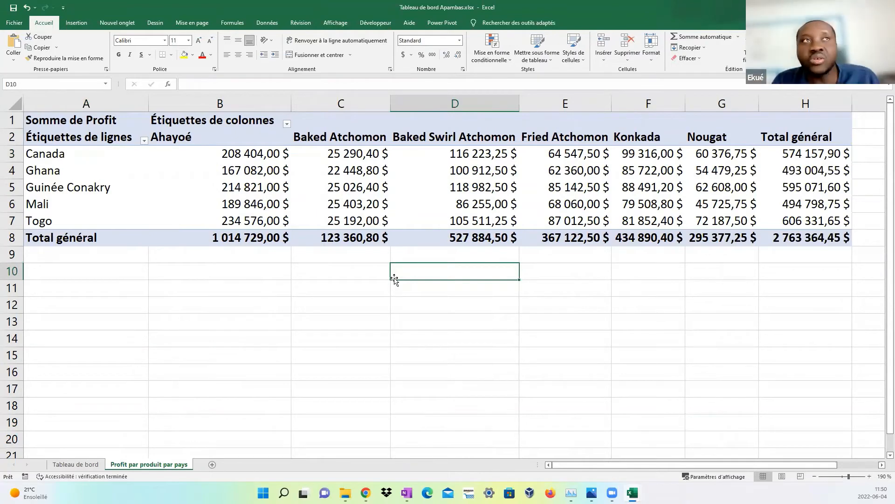
pyautogui.click(222, 183)
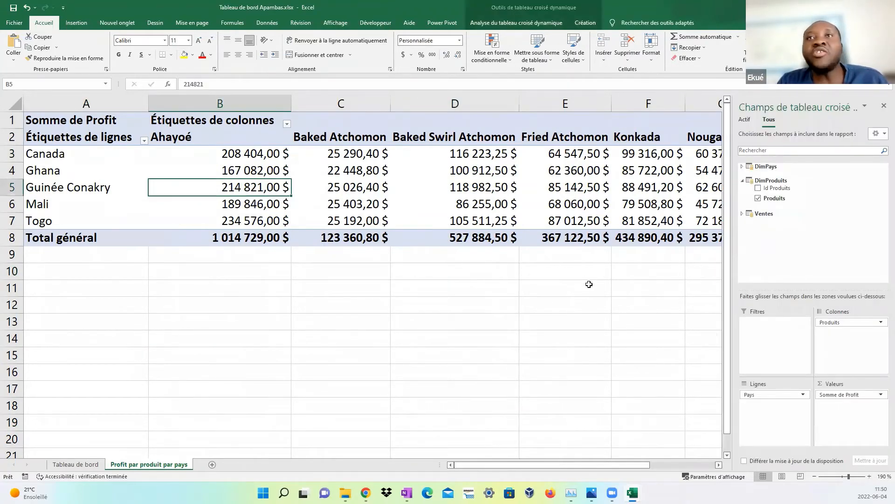
pyautogui.click(589, 284)
pyautogui.click(369, 187)
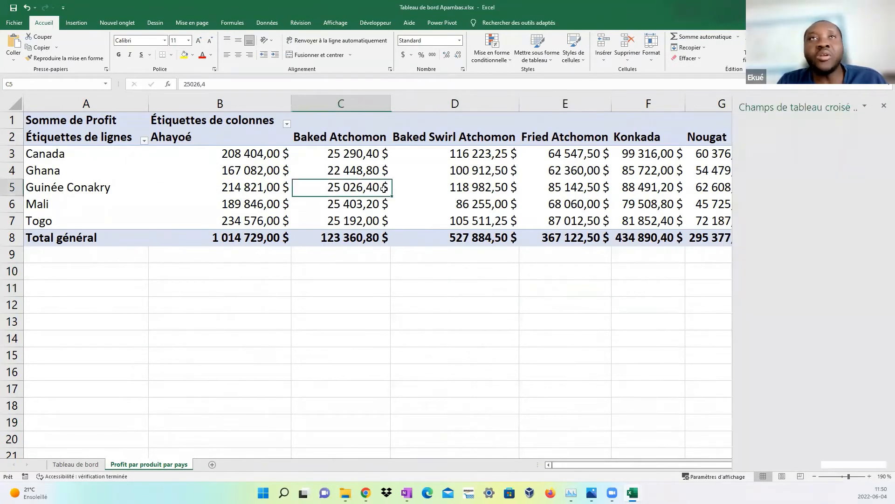
# Autofit the Konkada and Nougat columns, F and G, to their contents.
pyautogui.scroll(-1, 291, 196)
pyautogui.scroll(-2, 291, 196)
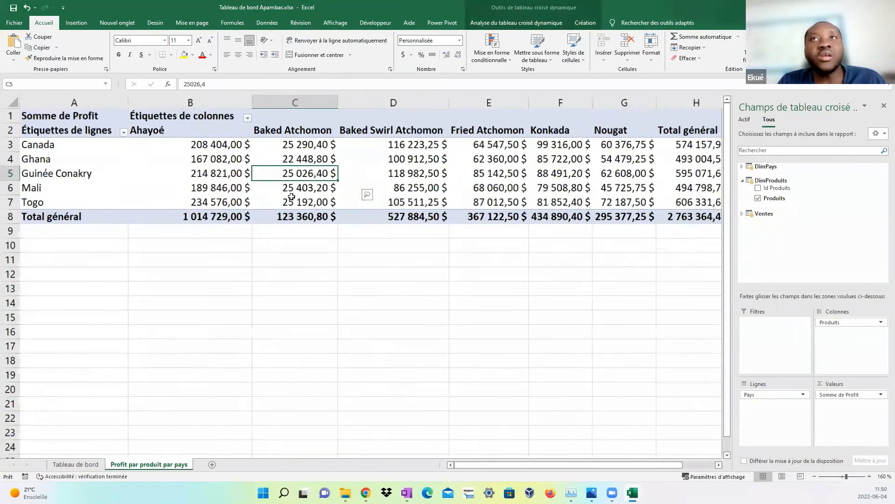
pyautogui.moveTo(515, 101); pyautogui.dragTo(528, 101)
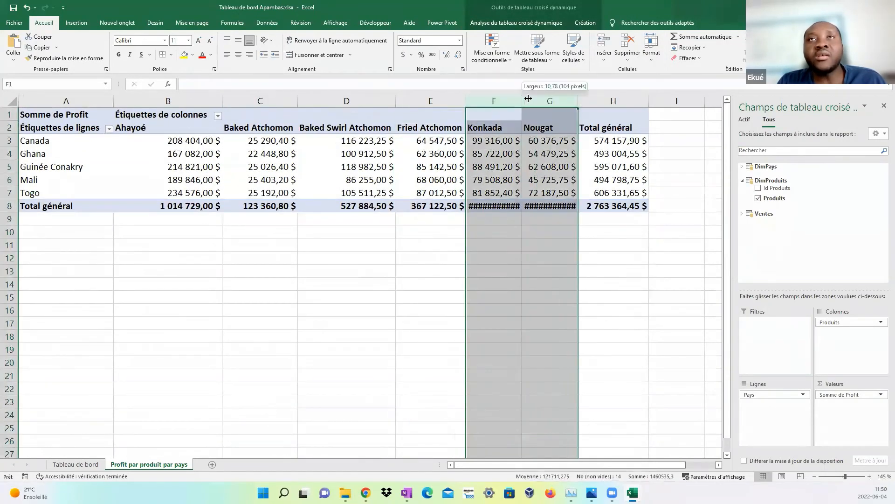
pyautogui.doubleClick(522, 100)
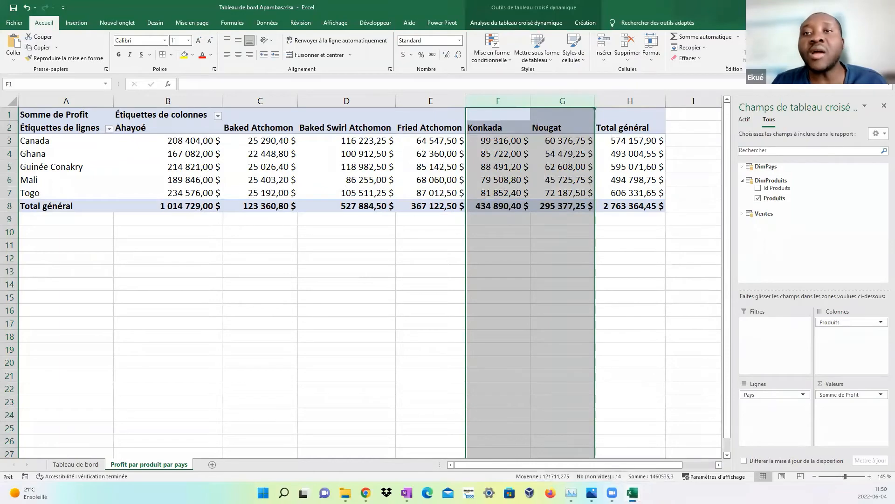
# Switch to the Excel Tableau de Bord interactif workbook and clear the Mali filter so its charts cover all five countries.
pyautogui.moveTo(633, 493)
pyautogui.click(581, 448)
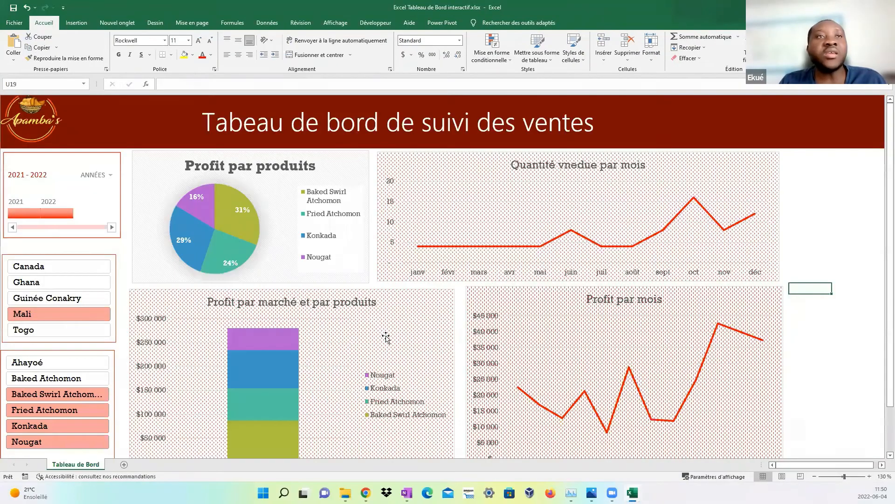
pyautogui.scroll(-2, 386, 335)
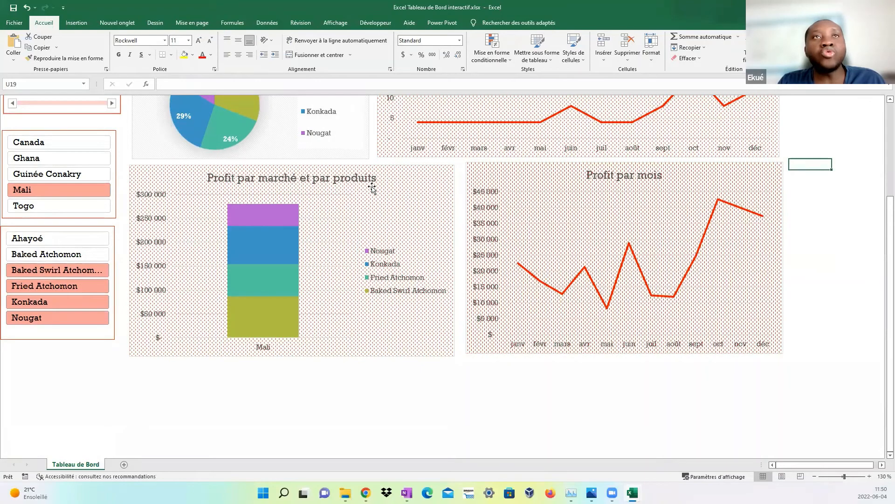
pyautogui.click(74, 190)
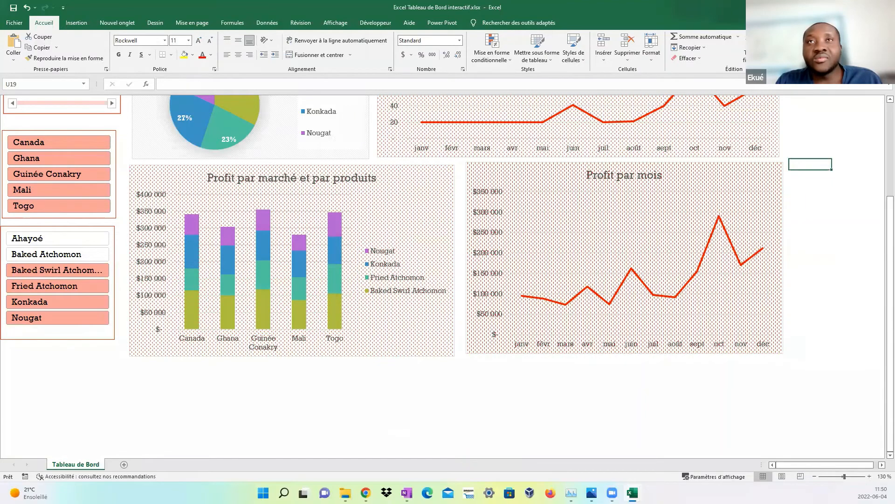
# Switch back to the Tableau de bord Apambas workbook and examine the Canada row label in the profit PivotTable.
pyautogui.hotkey('alt', 'Tab')
pyautogui.click(383, 177)
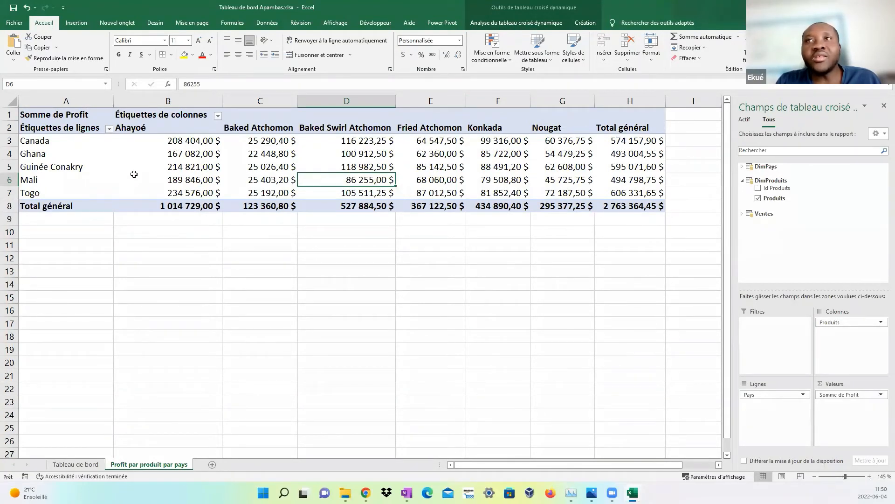
pyautogui.click(79, 140)
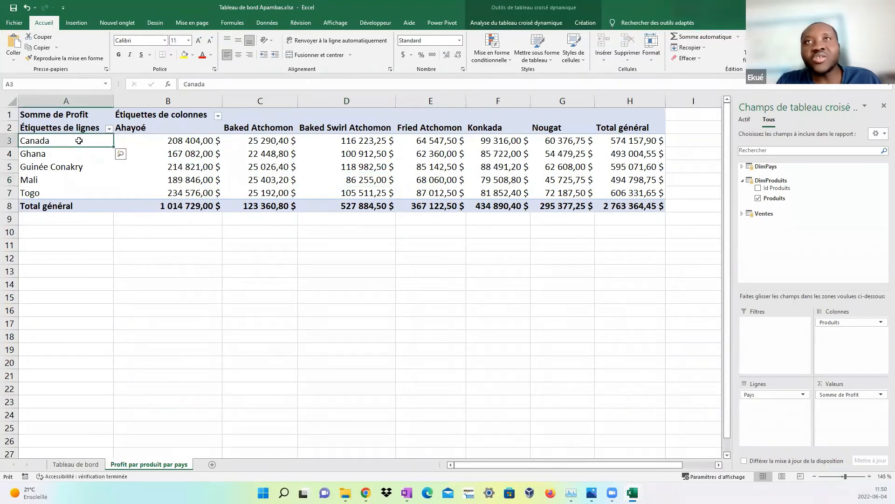
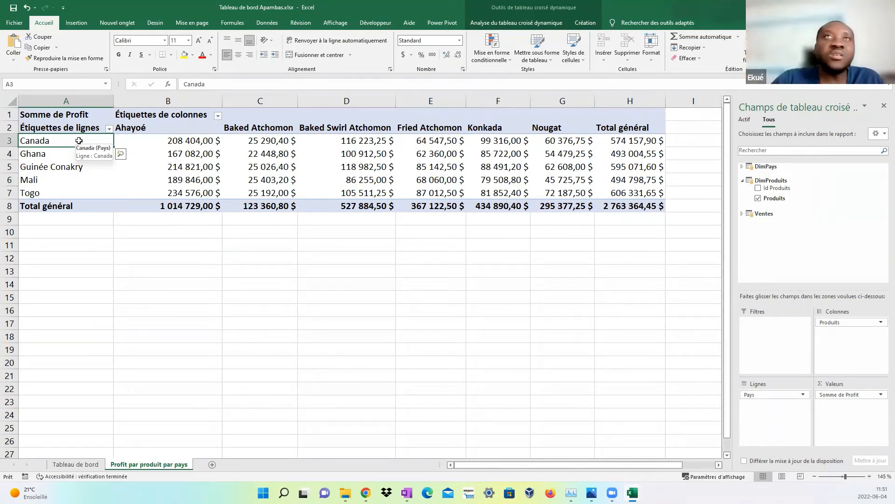
pyautogui.click(352, 277)
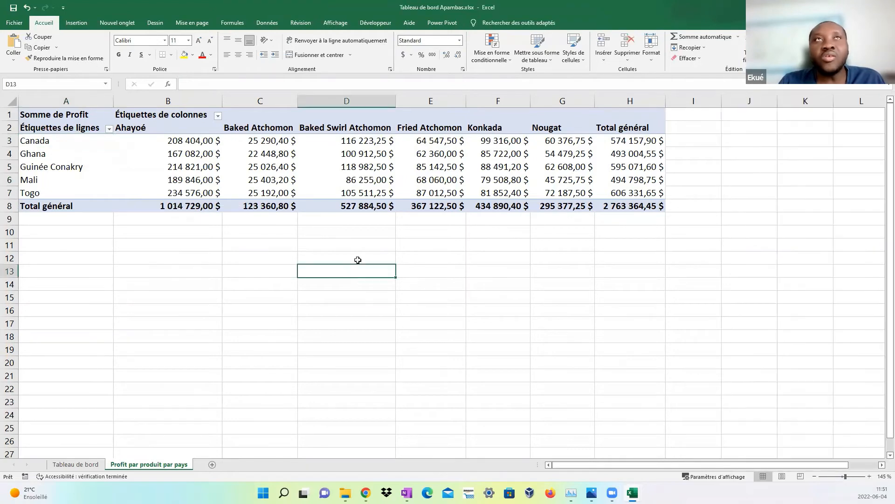
# Review the workbook's queries and connections, checking the Ventes query.
pyautogui.click(268, 23)
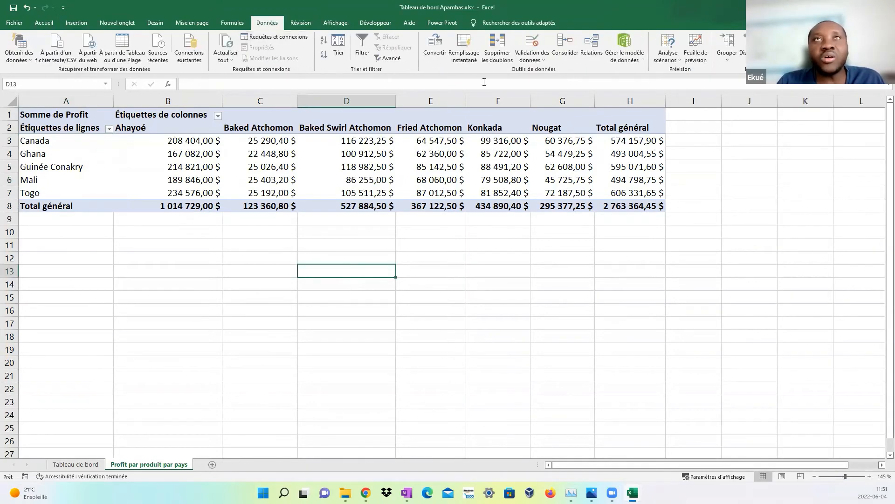
pyautogui.click(278, 38)
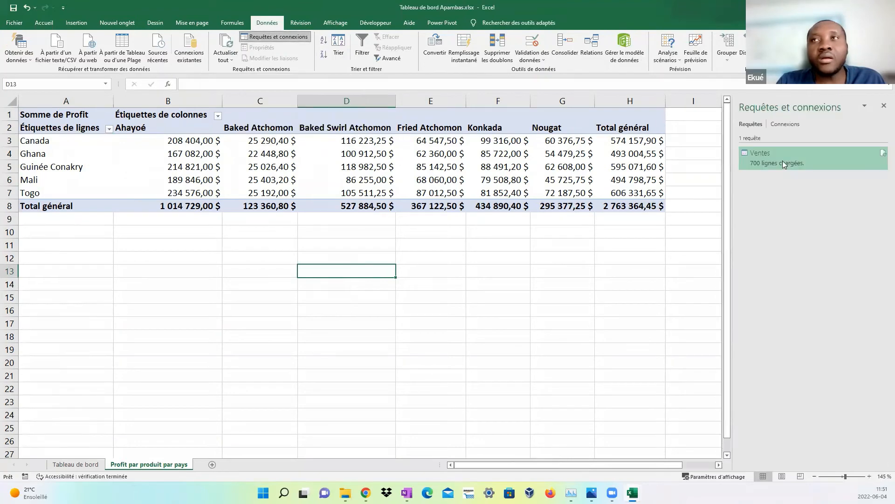
pyautogui.doubleClick(783, 160)
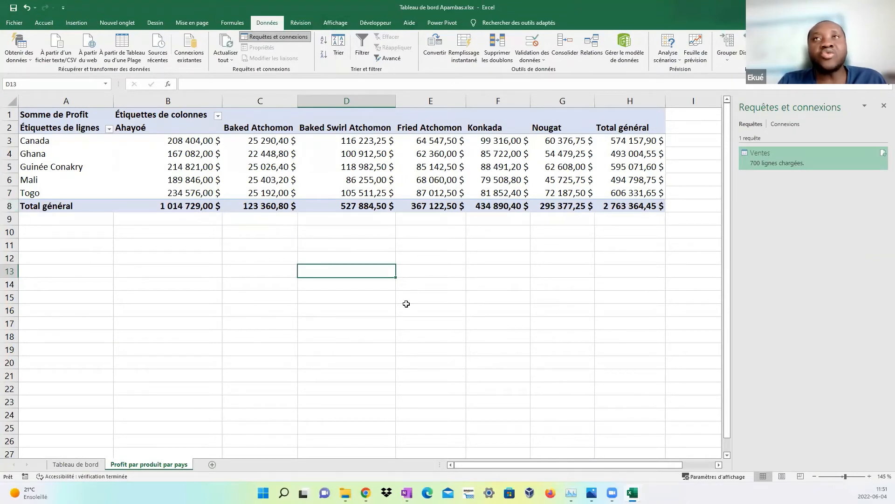
pyautogui.click(884, 106)
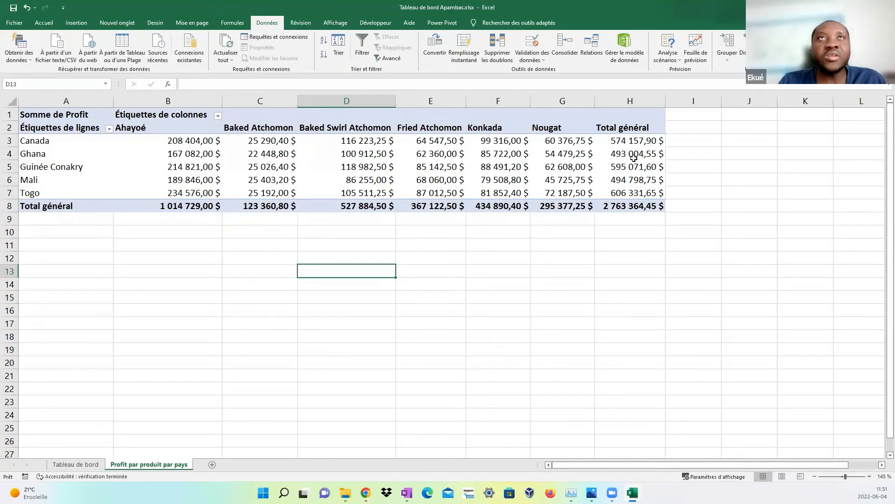
# Inspect the data model's diagram view for the relationships linking DimPays and DimProduits to Ventes.
pyautogui.click(625, 53)
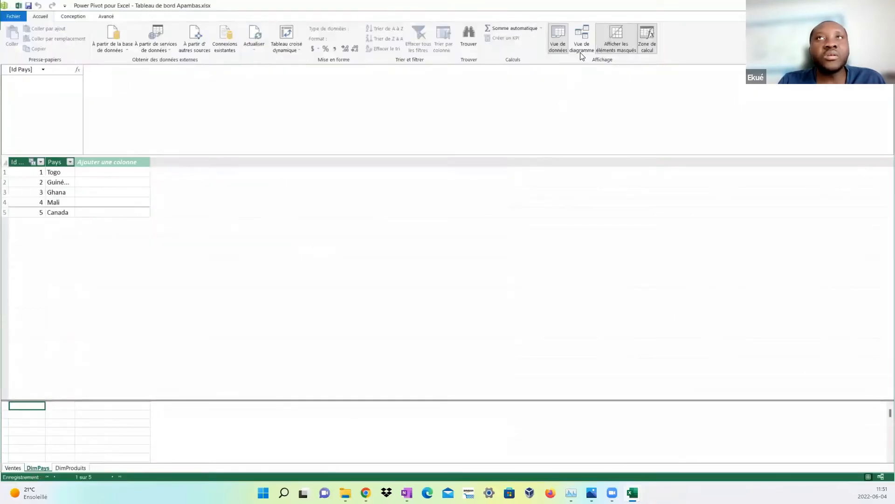
pyautogui.click(582, 44)
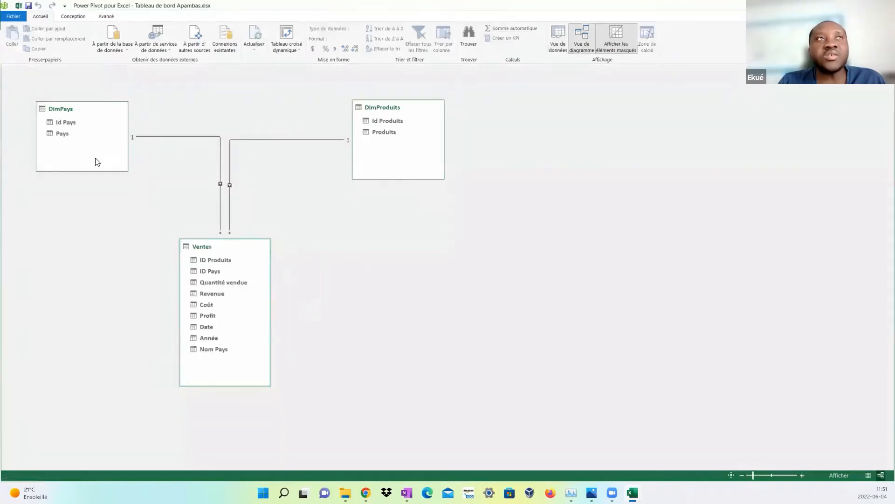
pyautogui.click(185, 136)
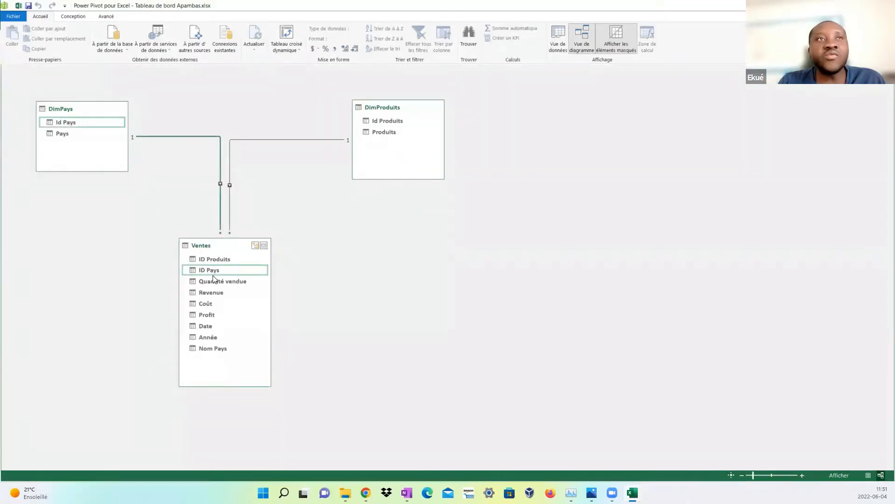
pyautogui.click(243, 140)
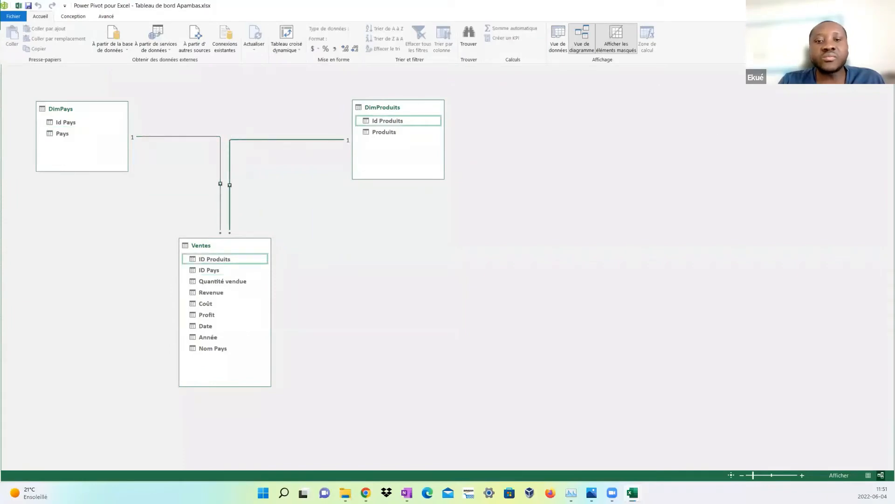
pyautogui.click(884, 5)
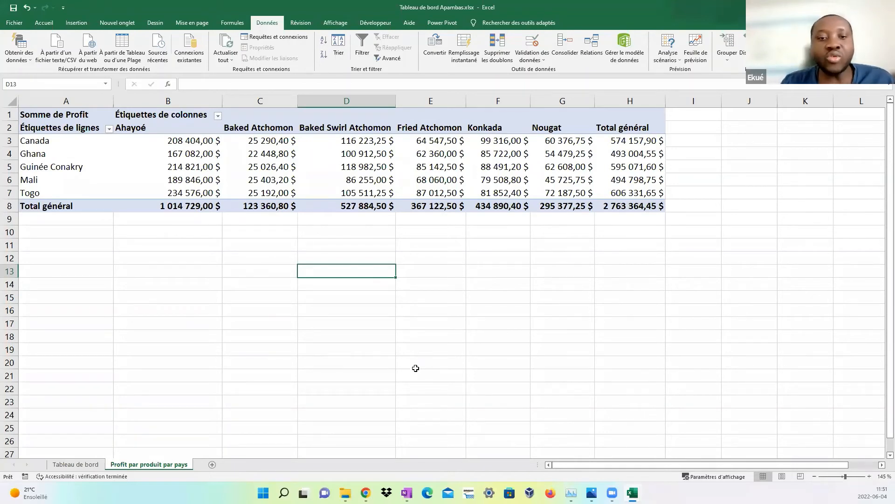
# Widen column A, which holds the PivotTable's country labels.
pyautogui.click(455, 300)
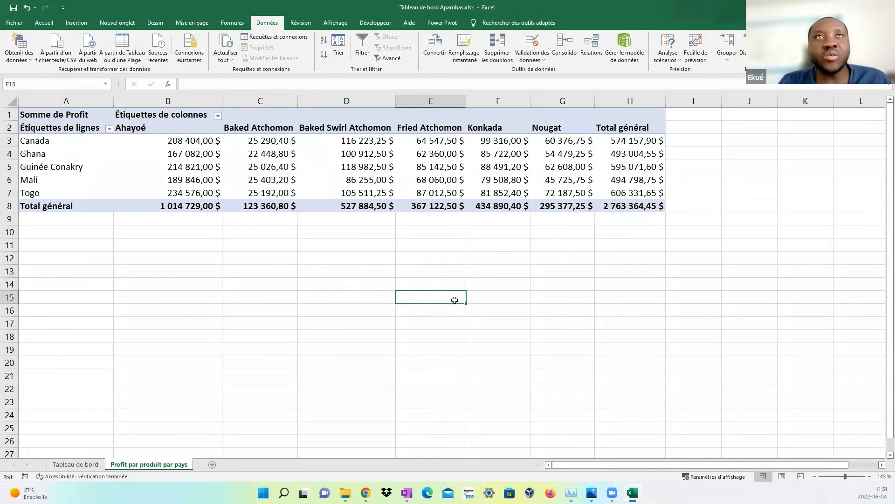
pyautogui.moveTo(116, 101); pyautogui.dragTo(130, 102)
pyautogui.click(237, 271)
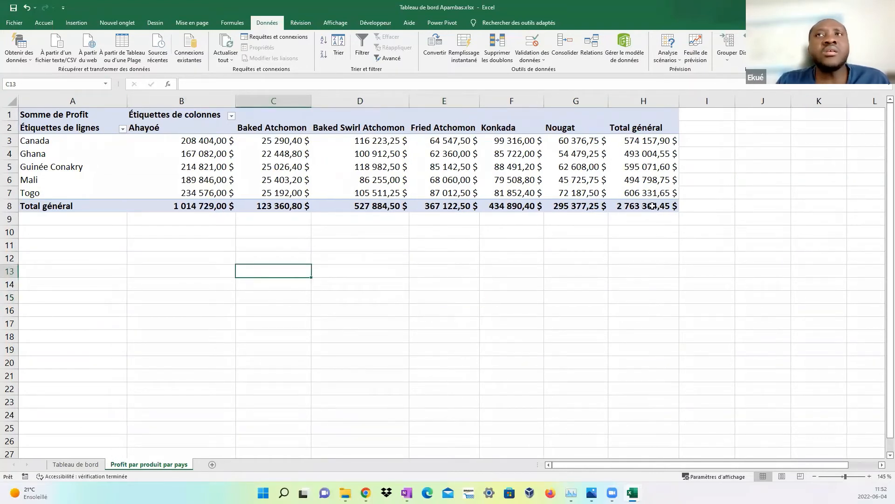
# Sort the PivotTable's countries by their Total général profit from largest to smallest.
pyautogui.moveTo(626, 205); pyautogui.dragTo(48, 213)
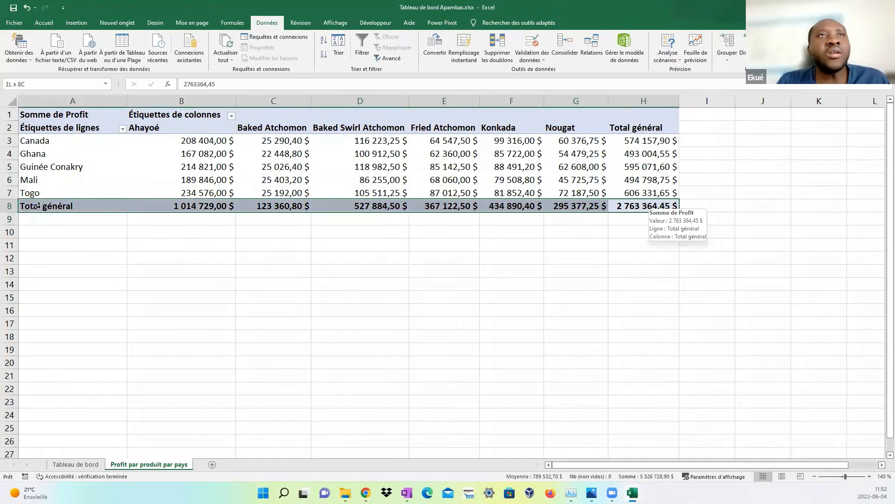
pyautogui.click(687, 310)
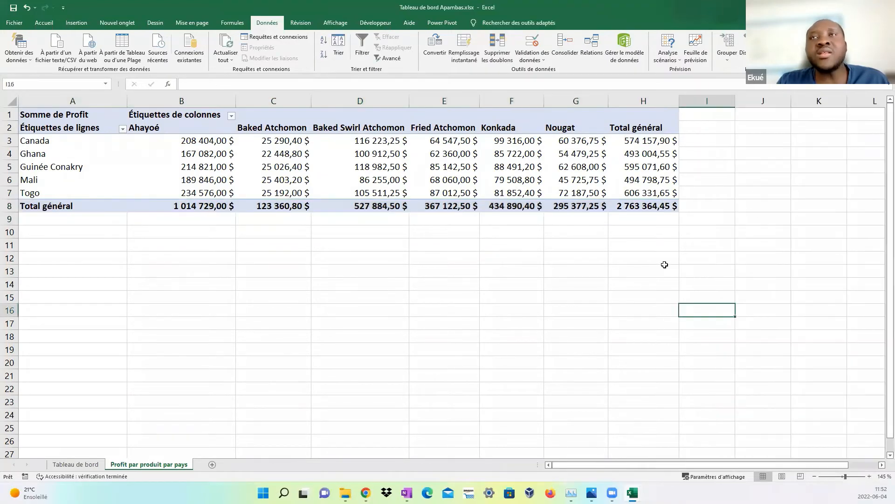
pyautogui.click(639, 153)
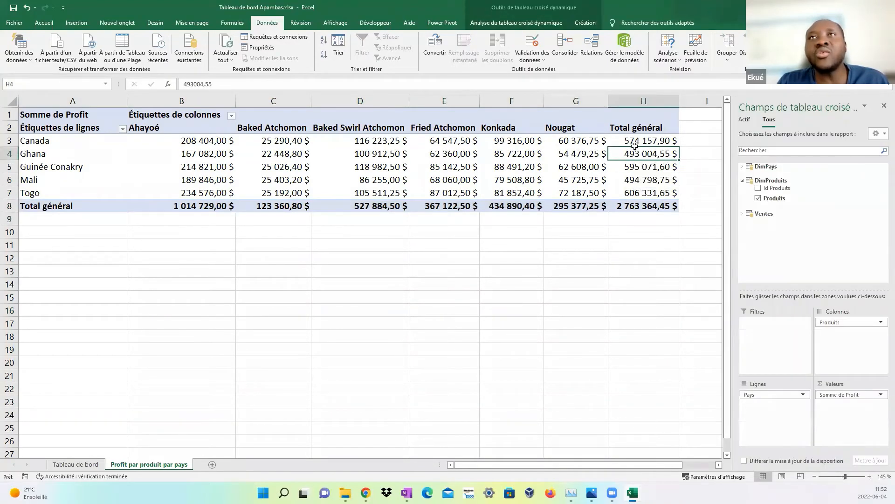
pyautogui.rightClick(630, 154)
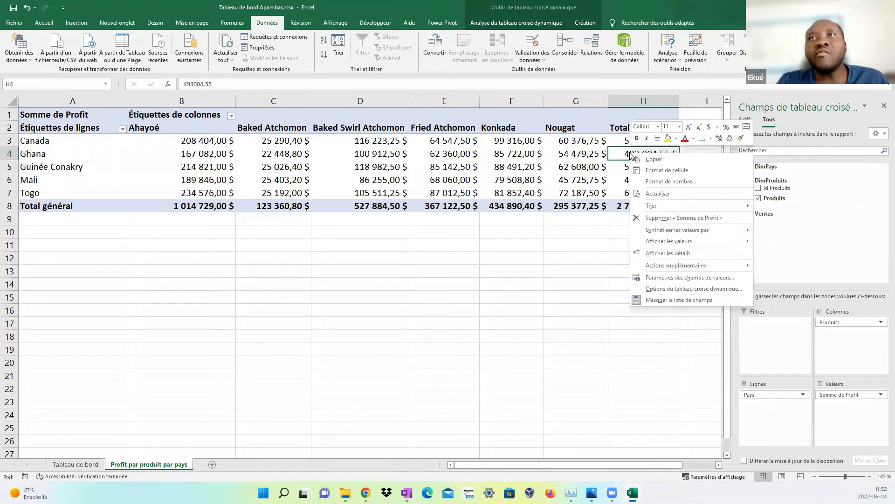
pyautogui.moveTo(651, 207)
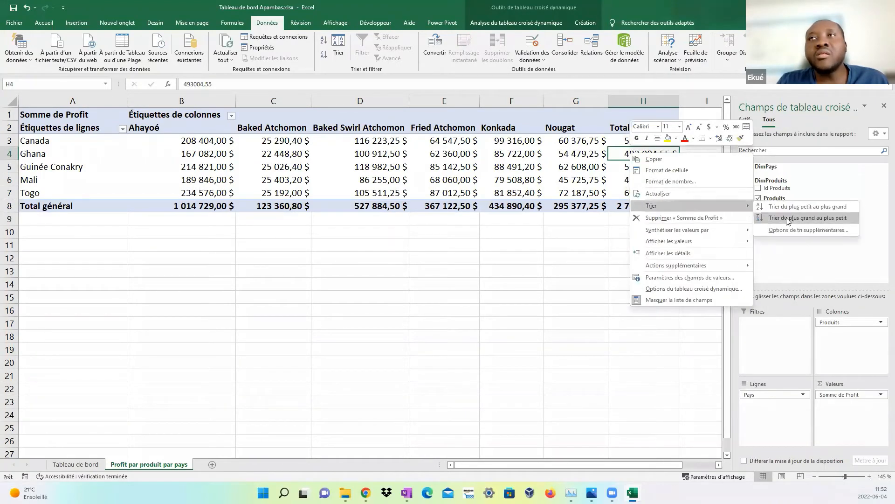
pyautogui.click(613, 165)
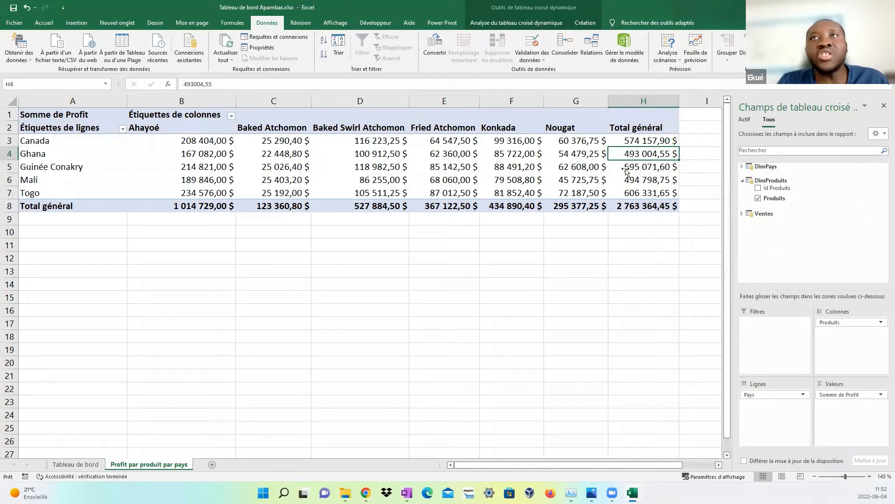
pyautogui.rightClick(621, 159)
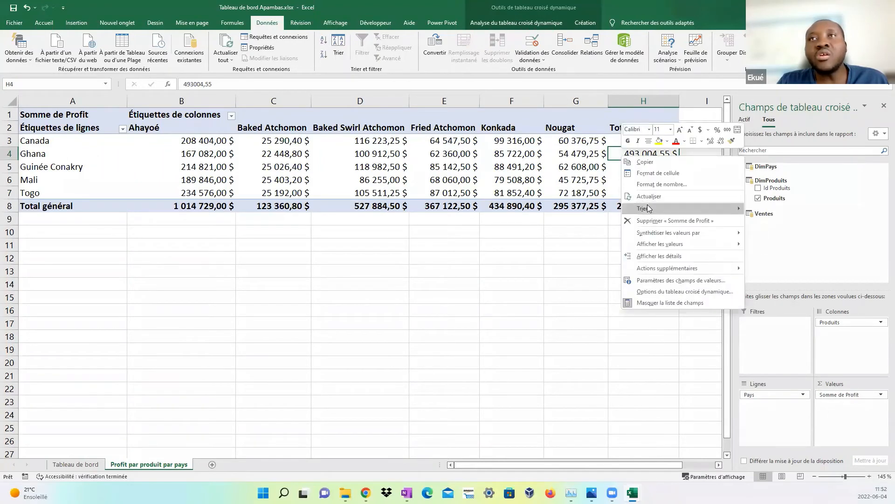
pyautogui.moveTo(649, 208)
pyautogui.click(777, 221)
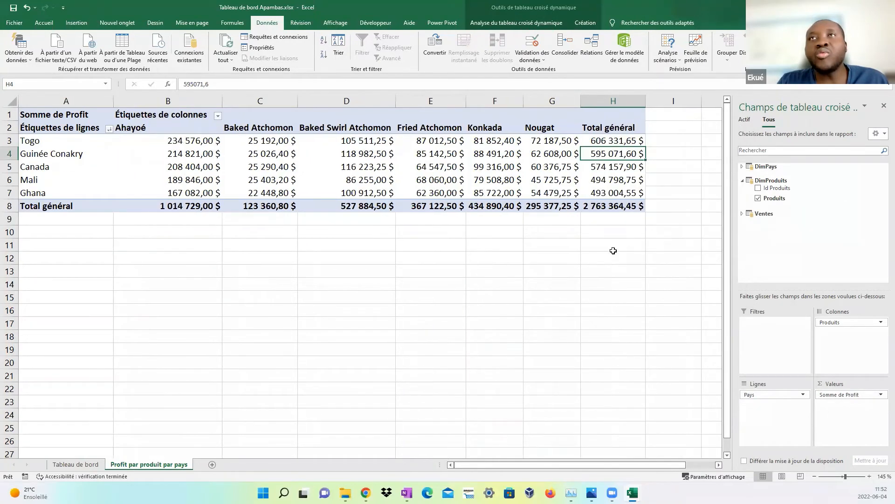
pyautogui.click(65, 142)
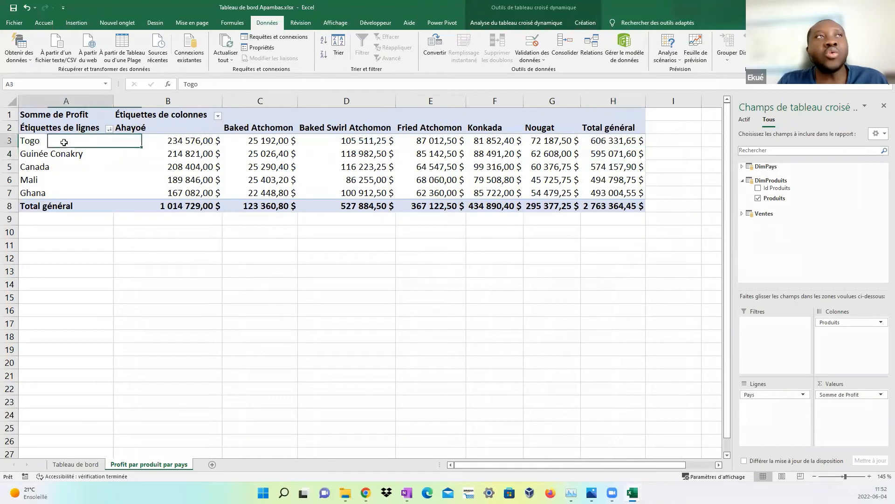
pyautogui.click(607, 140)
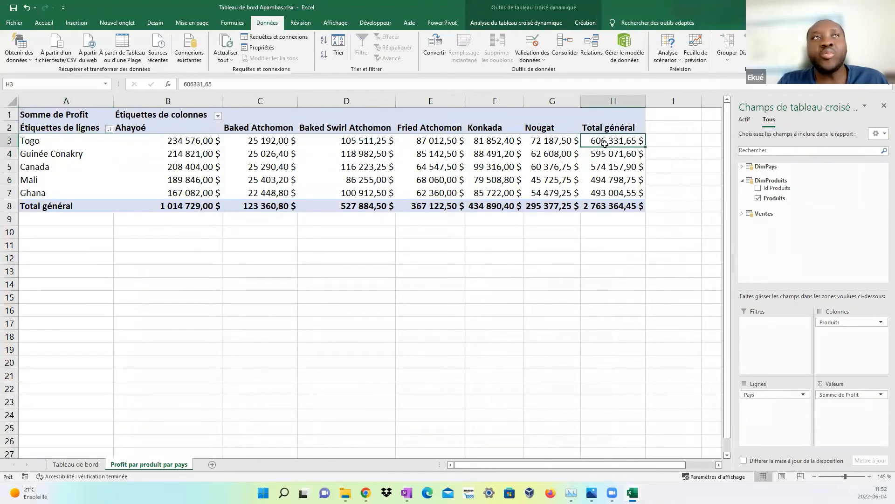
# Sort the PivotTable's product columns by their Total général row from largest to smallest.
pyautogui.click(201, 206)
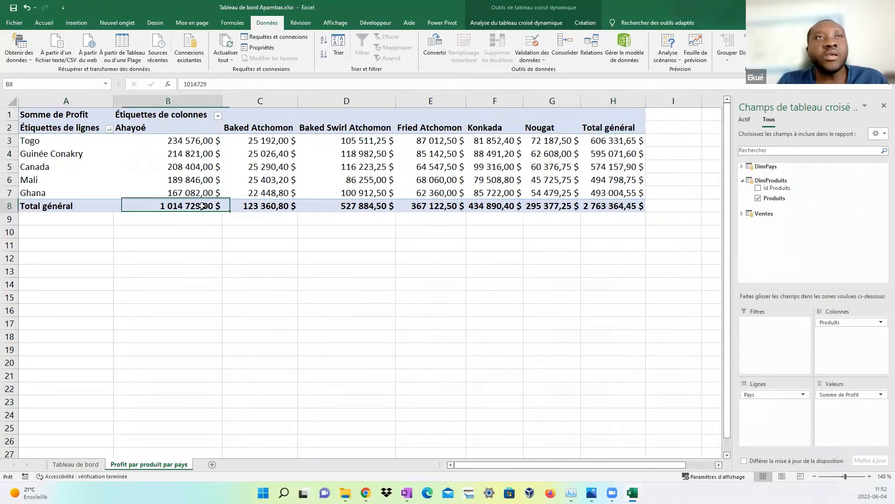
pyautogui.rightClick(201, 206)
pyautogui.moveTo(239, 257)
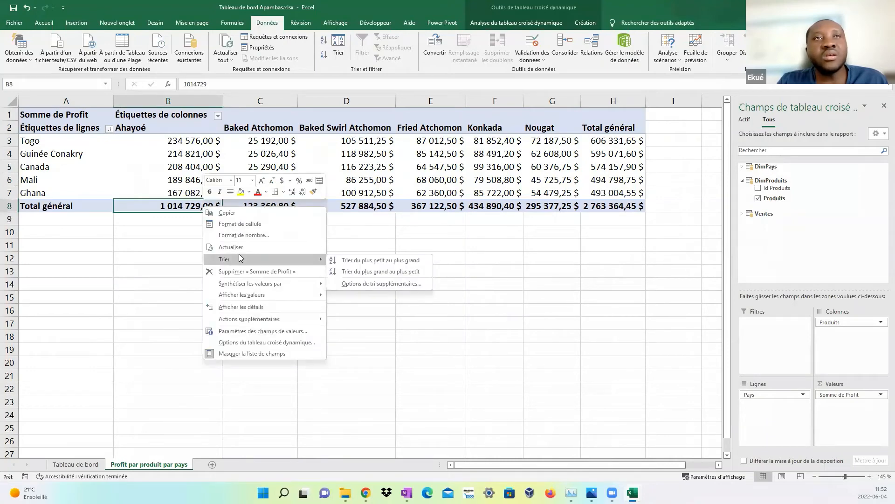
pyautogui.click(122, 232)
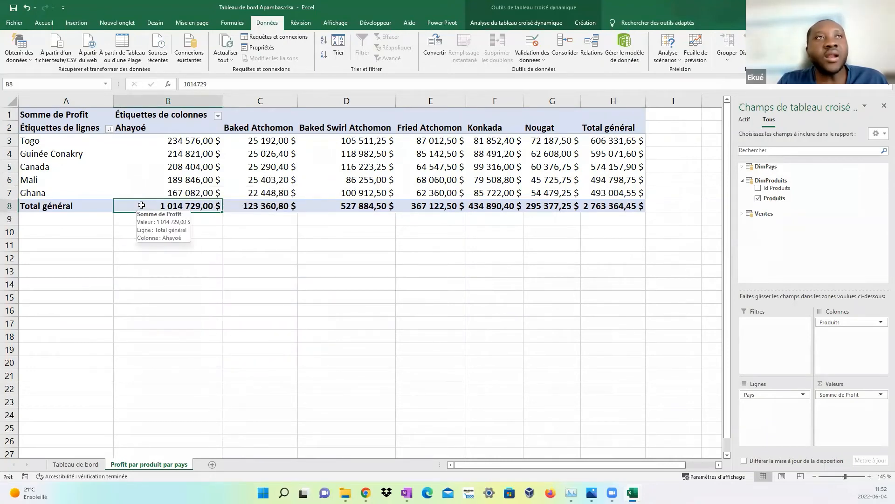
pyautogui.rightClick(141, 205)
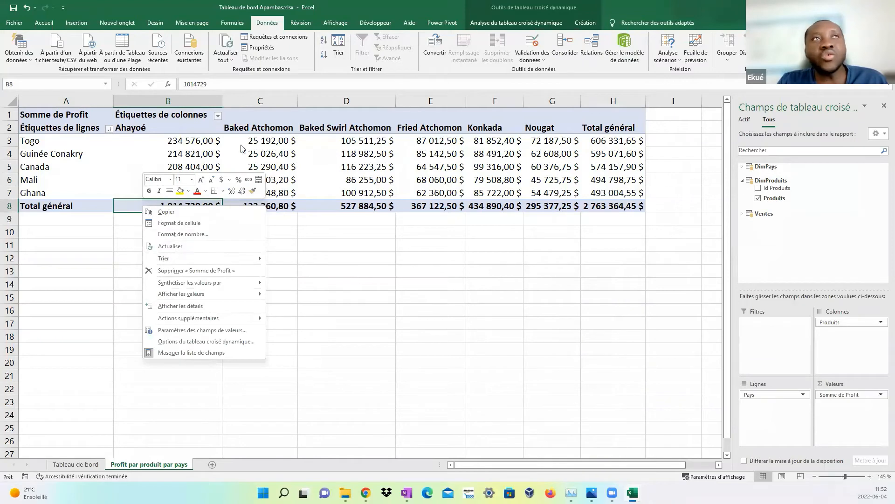
pyautogui.moveTo(244, 259)
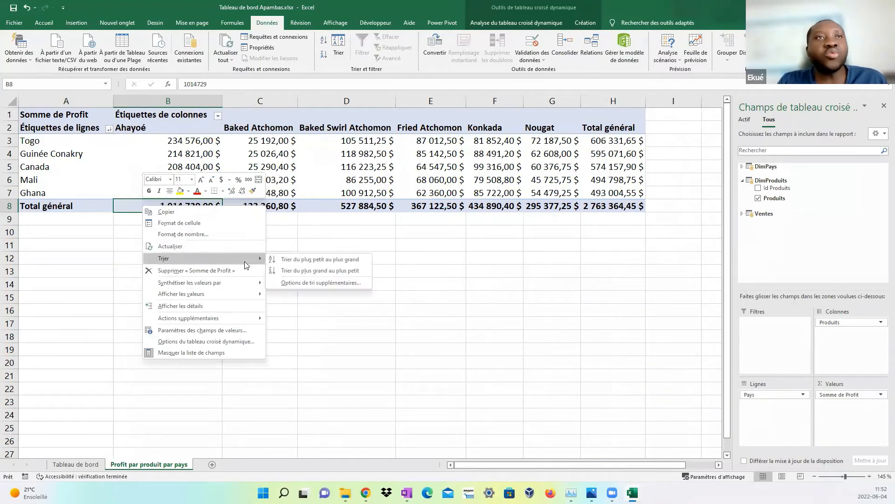
pyautogui.click(321, 271)
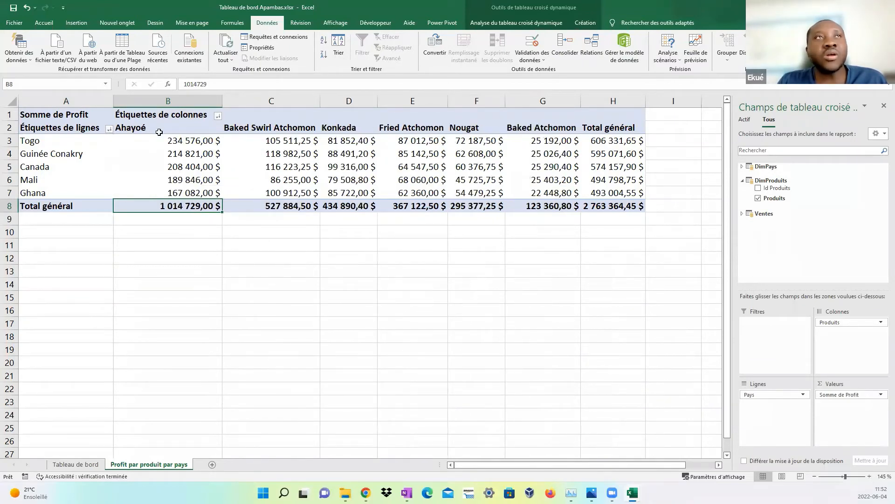
pyautogui.click(158, 144)
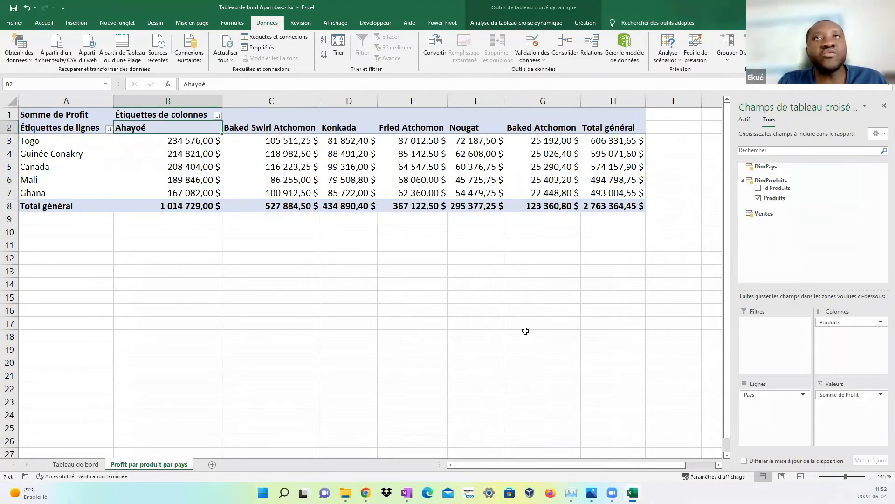
pyautogui.click(525, 333)
# Select the entire profit PivotTable, range A1:H8, to review it as a whole.
pyautogui.click(311, 255)
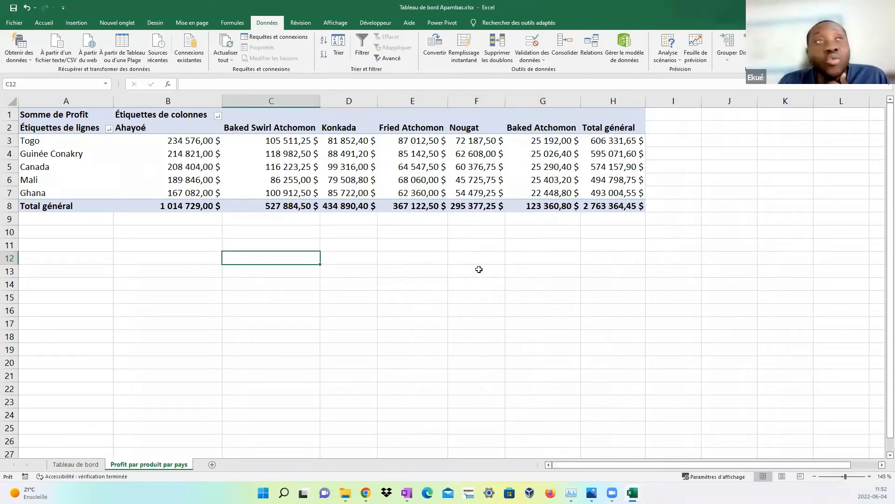
pyautogui.click(485, 267)
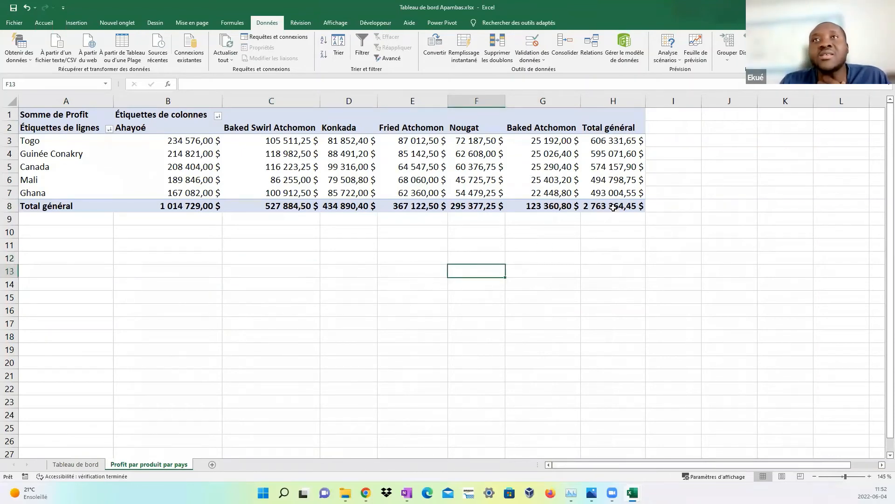
pyautogui.moveTo(619, 206); pyautogui.dragTo(56, 116)
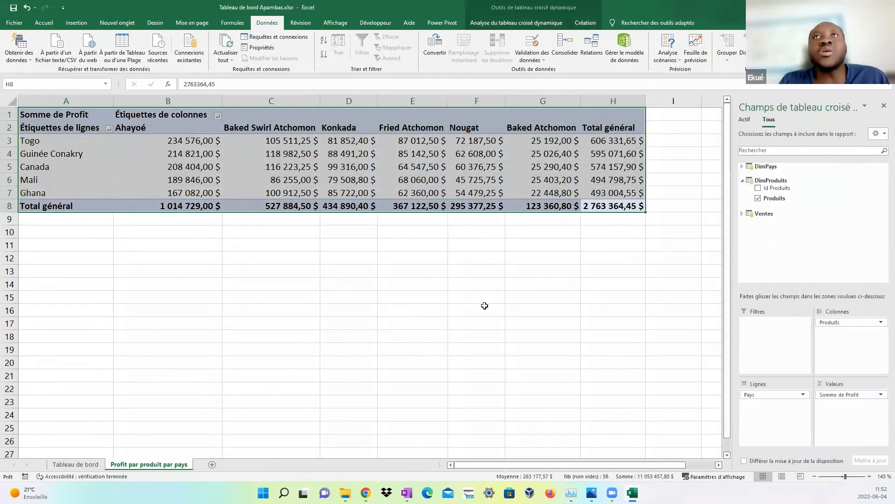
pyautogui.click(502, 23)
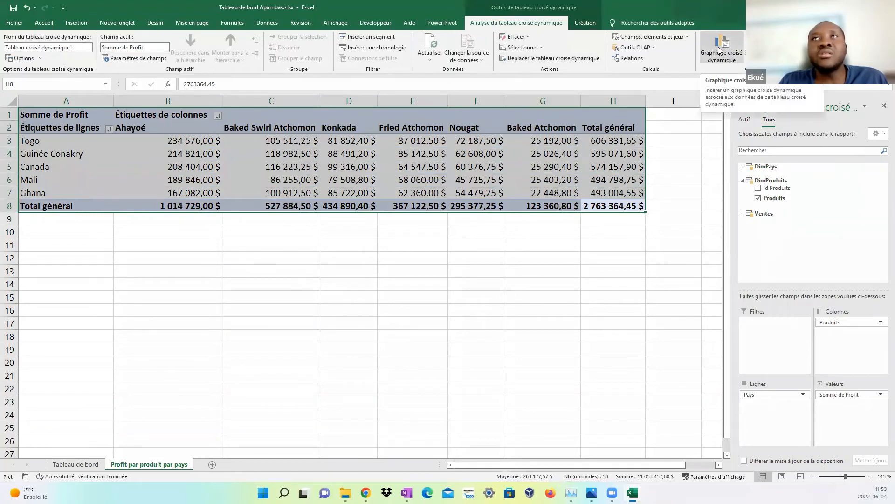
pyautogui.rightClick(515, 156)
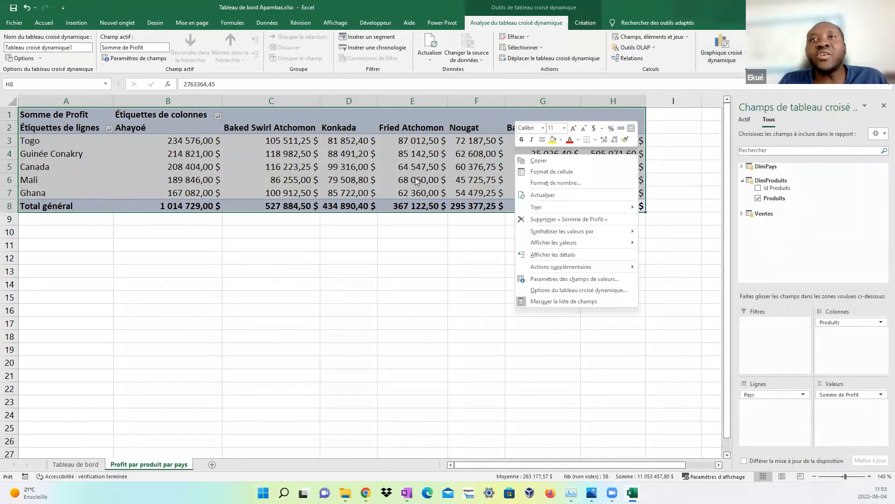
pyautogui.click(715, 10)
pyautogui.click(725, 57)
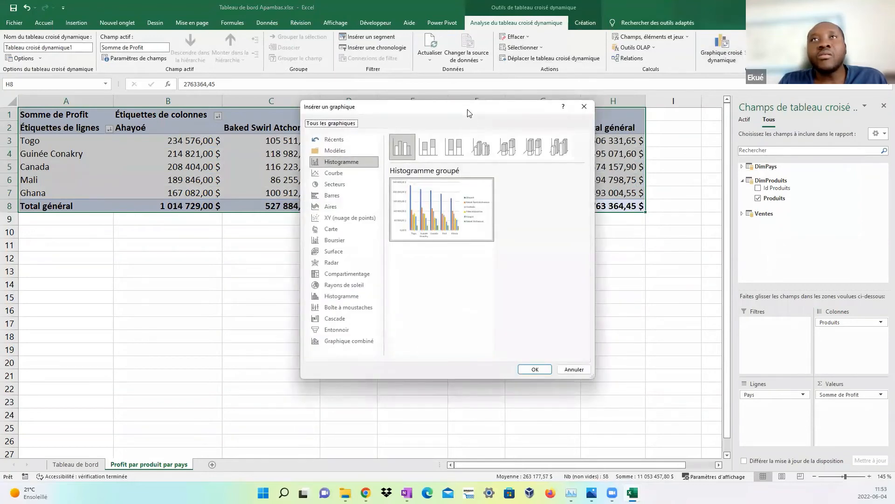
pyautogui.moveTo(426, 106); pyautogui.dragTo(544, 224)
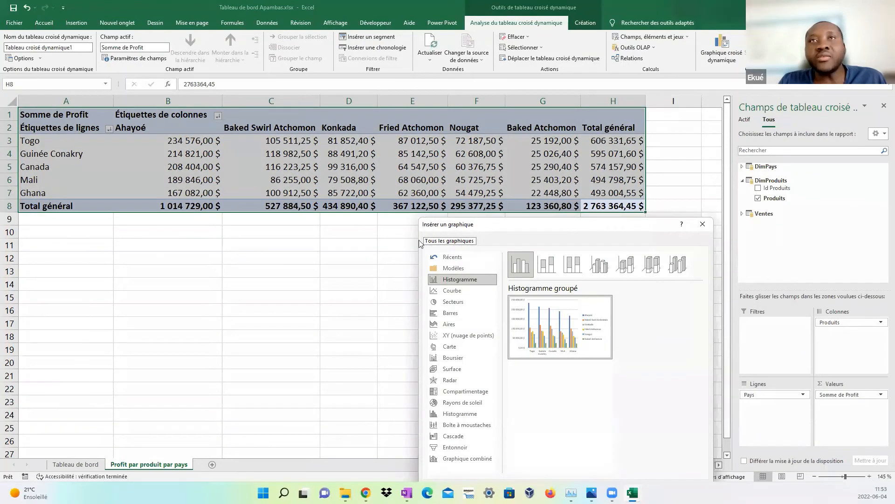
pyautogui.click(547, 269)
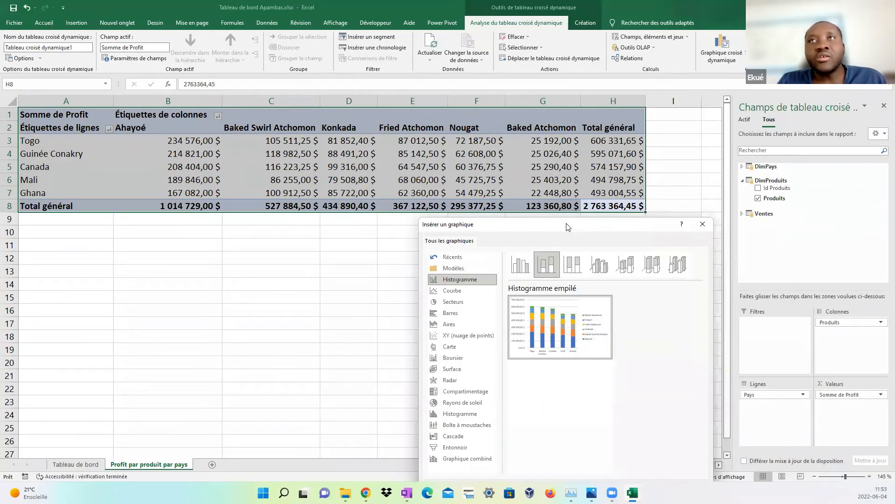
pyautogui.moveTo(567, 227); pyautogui.dragTo(500, 209)
pyautogui.click(635, 205)
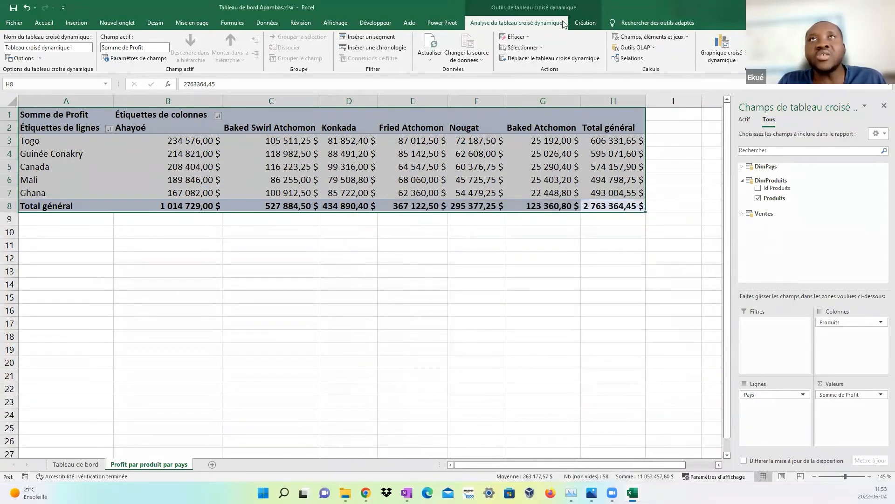
# Insert a Histogramme empilé PivotChart from the profit PivotTable, enlarge it and reposition it over the sheet.
pyautogui.click(721, 57)
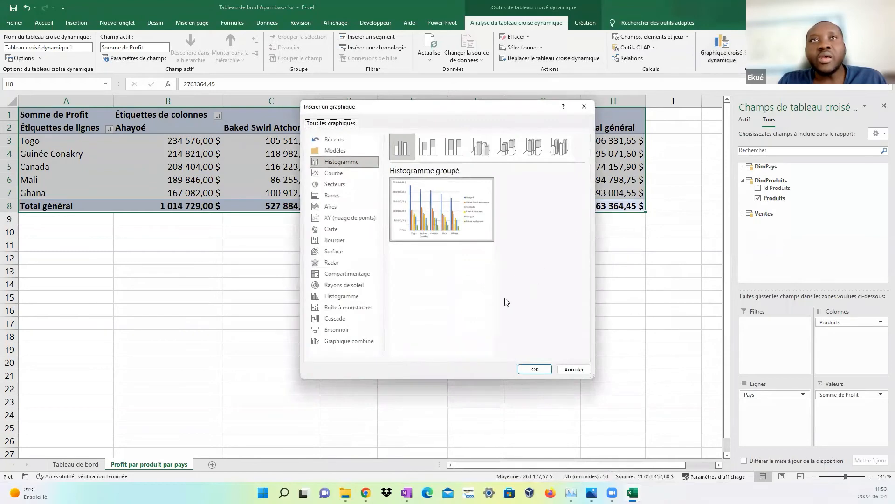
pyautogui.click(332, 165)
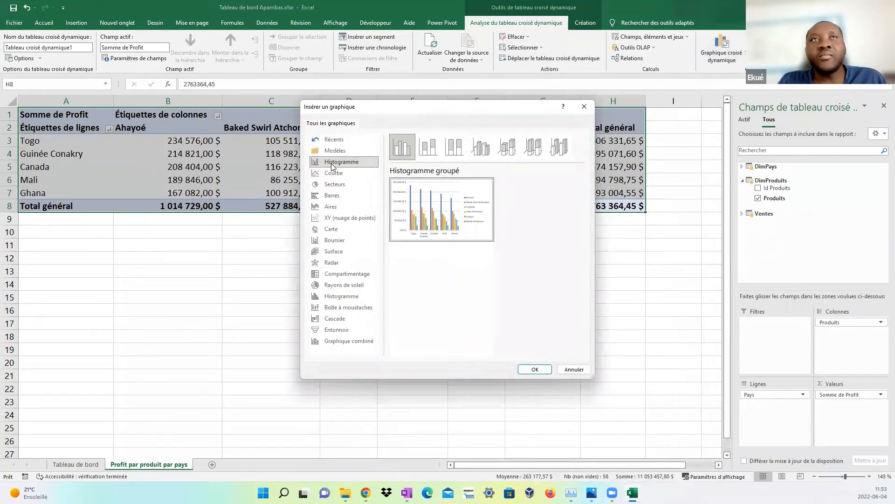
pyautogui.click(428, 153)
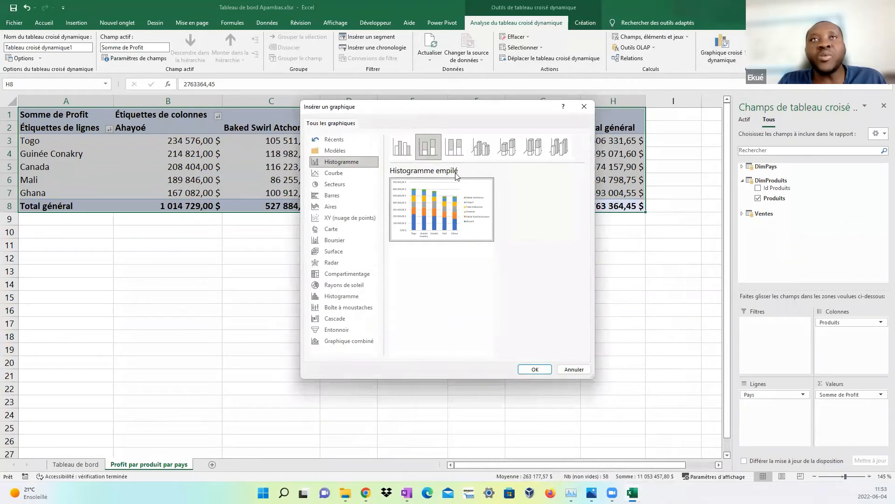
pyautogui.click(531, 371)
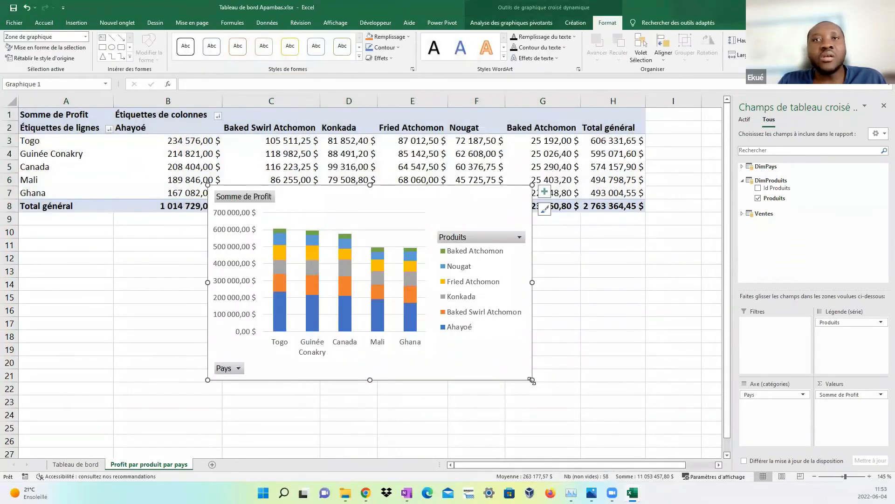
pyautogui.moveTo(532, 379); pyautogui.dragTo(634, 430)
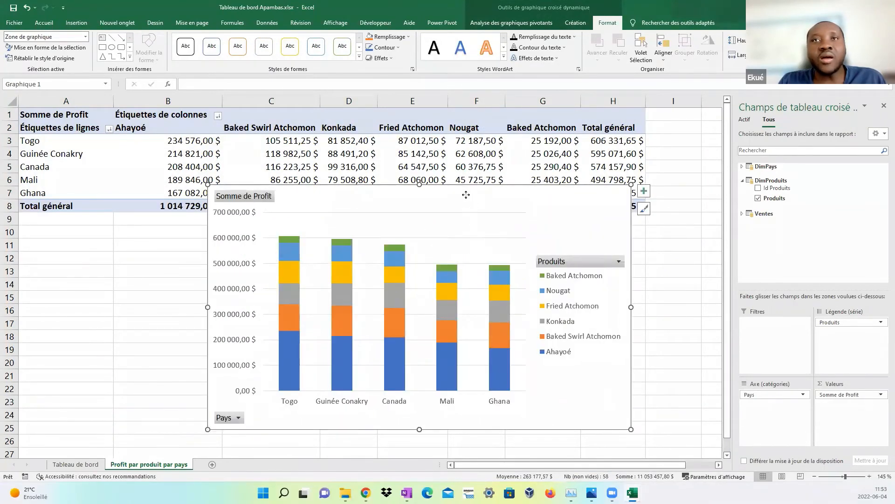
pyautogui.moveTo(466, 195); pyautogui.dragTo(396, 155)
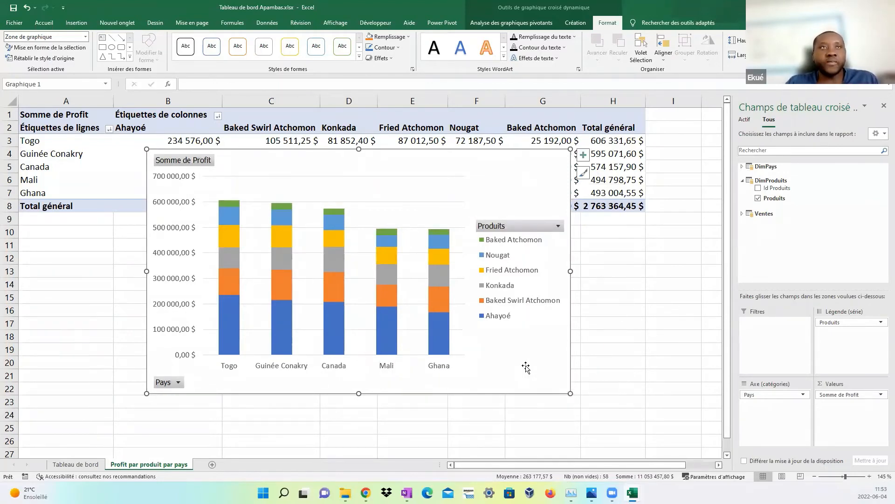
# Copy the PivotChart onto the Tableau de bord sheet and size it to cover about C5:J25.
pyautogui.rightClick(493, 176)
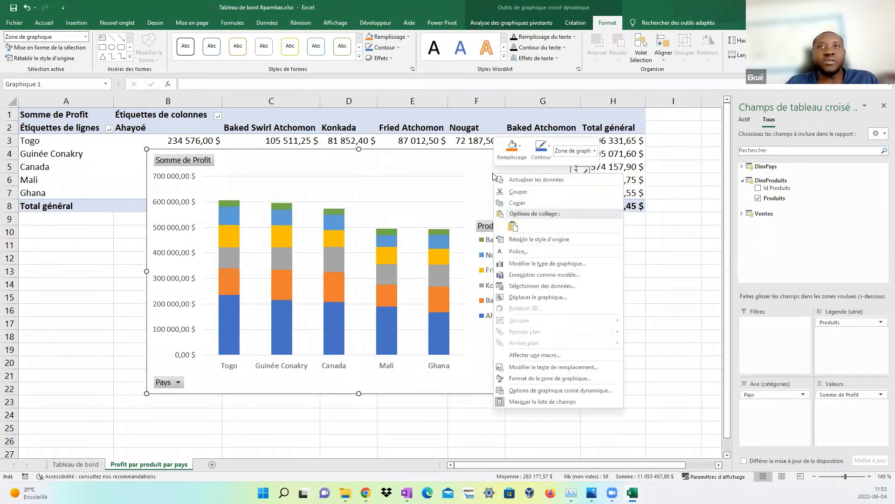
pyautogui.click(515, 204)
pyautogui.click(635, 323)
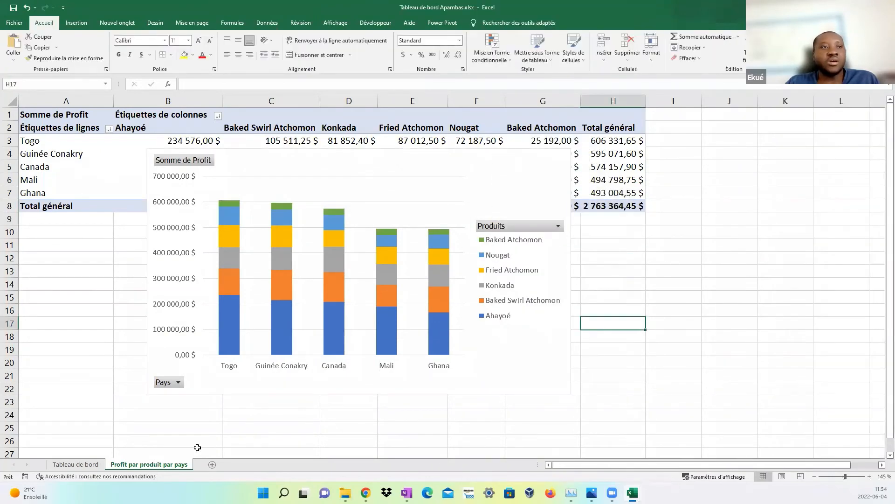
pyautogui.click(77, 465)
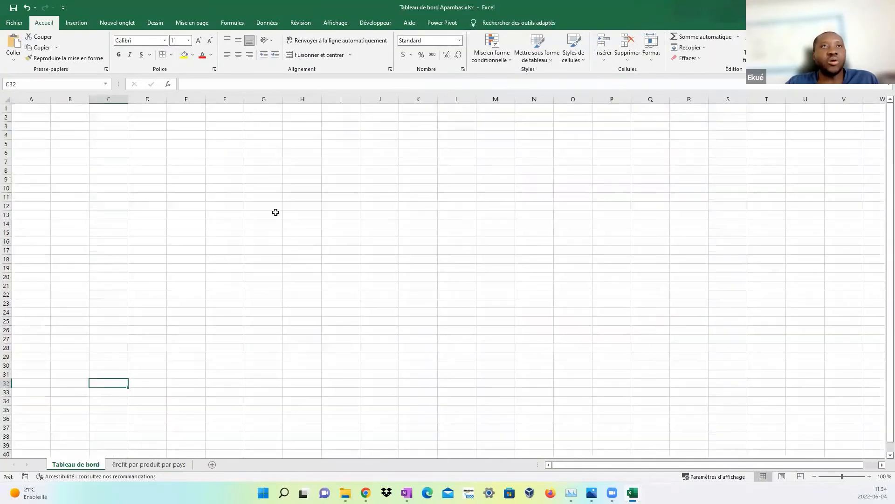
pyautogui.click(867, 476)
pyautogui.click(867, 476)
pyautogui.click(868, 477)
pyautogui.click(867, 476)
pyautogui.click(366, 253)
pyautogui.scroll(2, 364, 260)
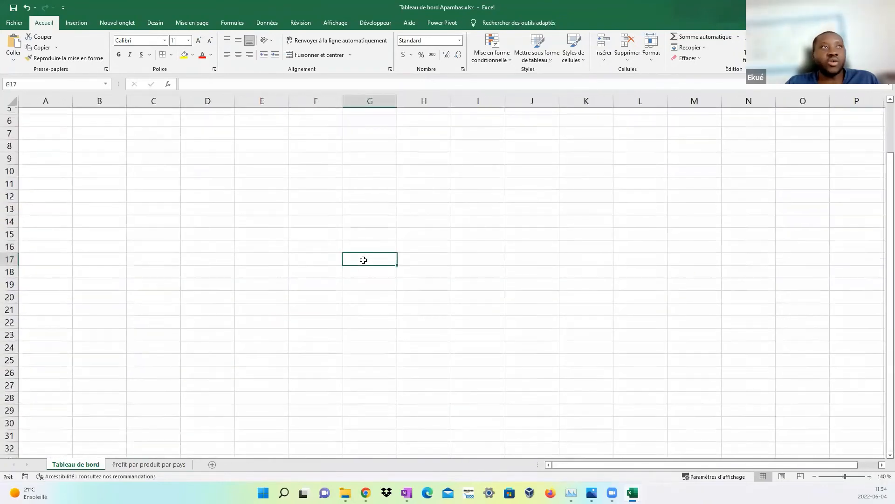
pyautogui.hotkey('ctrl', 'v')
pyautogui.moveTo(471, 322); pyautogui.dragTo(288, 188)
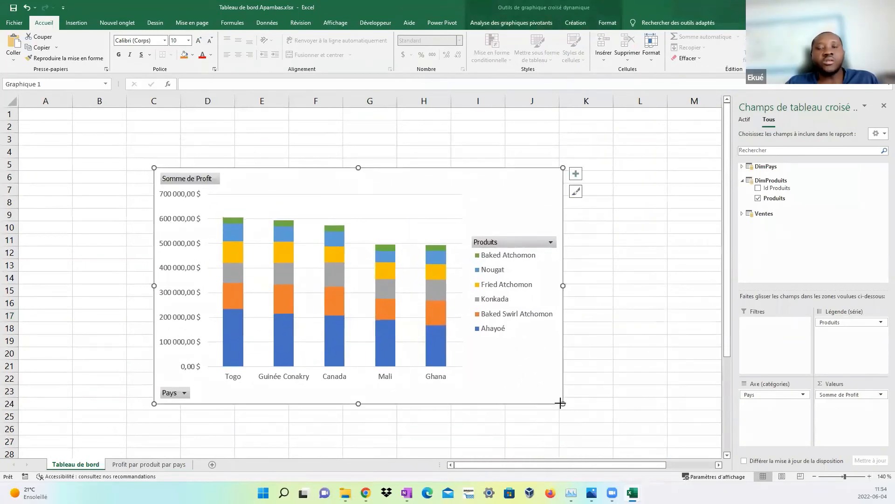
pyautogui.moveTo(551, 421); pyautogui.dragTo(564, 425)
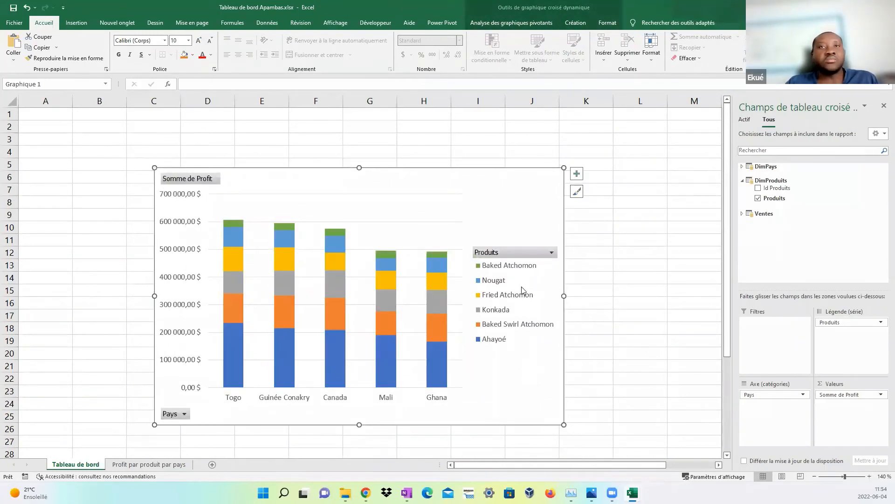
# Hide all field buttons on the dashboard's profit PivotChart.
pyautogui.click(527, 252)
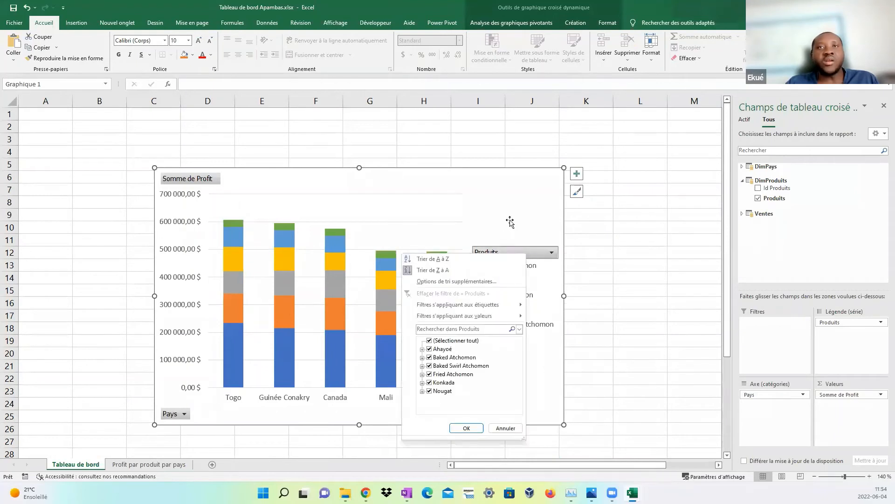
pyautogui.press('Escape')
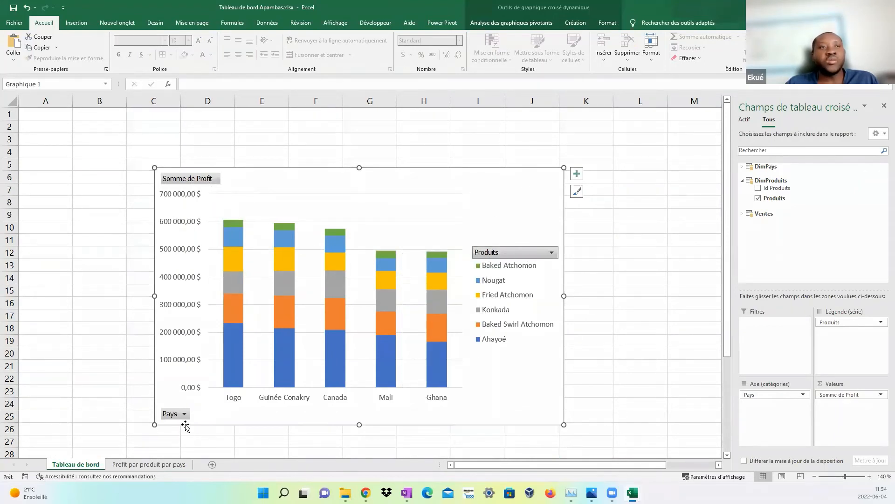
pyautogui.click(206, 181)
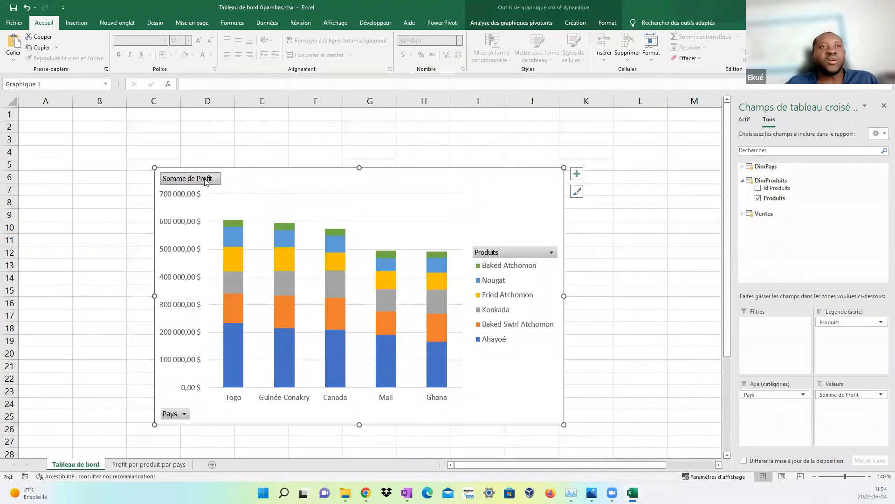
pyautogui.rightClick(206, 181)
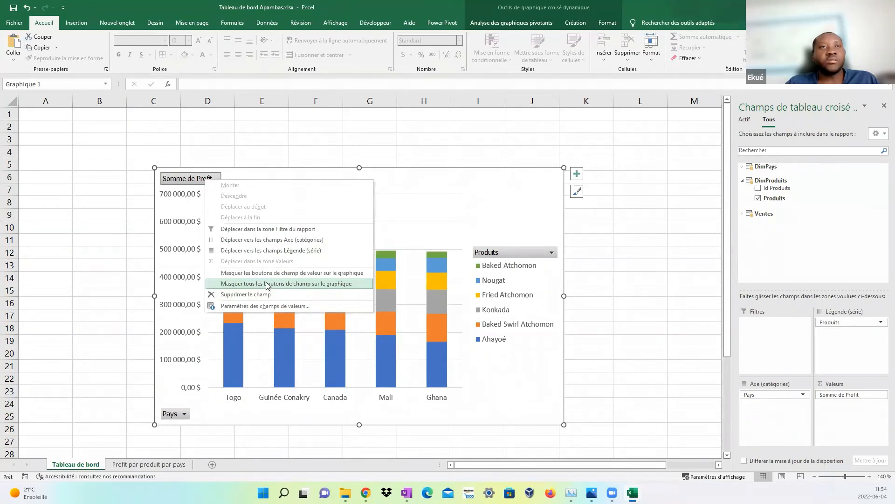
pyautogui.click(267, 284)
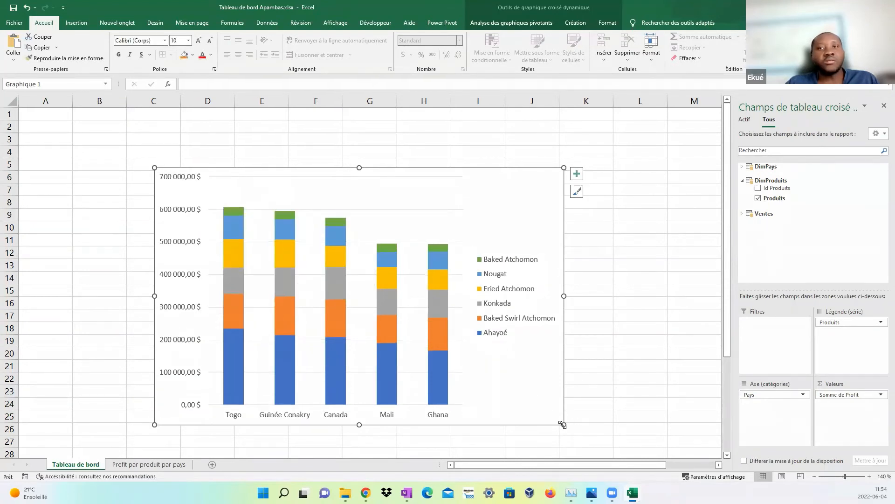
# Widen and shorten the profit chart and shift it to cover about C5:K23 on the dashboard.
pyautogui.moveTo(564, 425); pyautogui.dragTo(597, 397)
pyautogui.moveTo(513, 184); pyautogui.dragTo(483, 188)
pyautogui.click(638, 367)
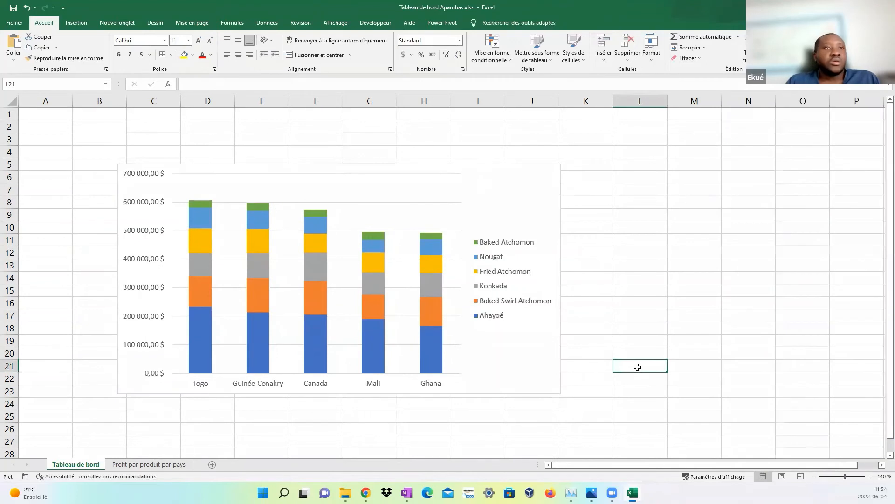
pyautogui.click(510, 194)
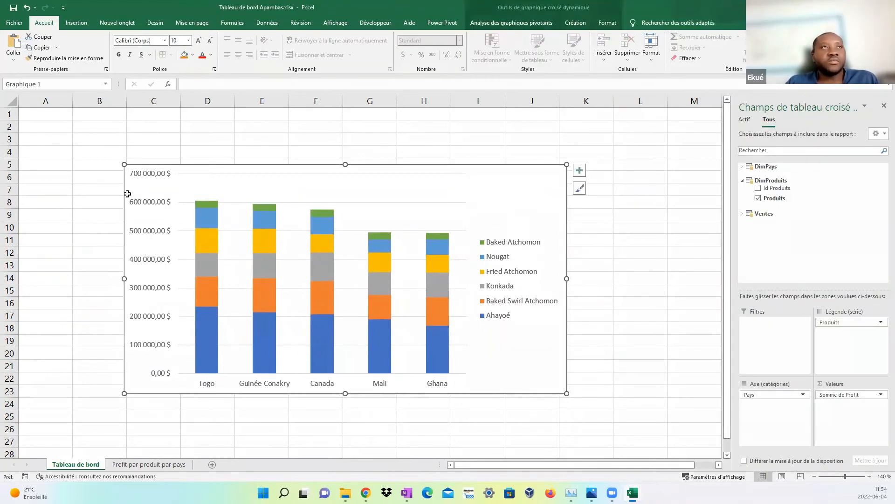
pyautogui.click(43, 114)
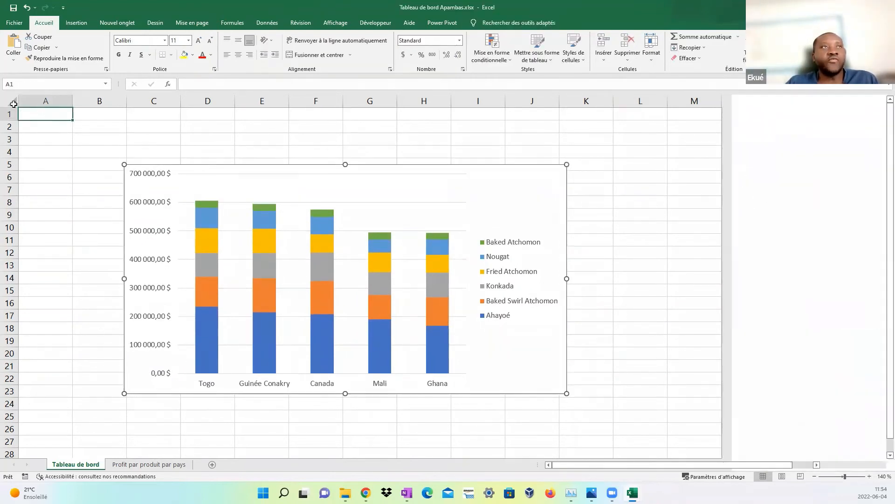
pyautogui.click(114, 126)
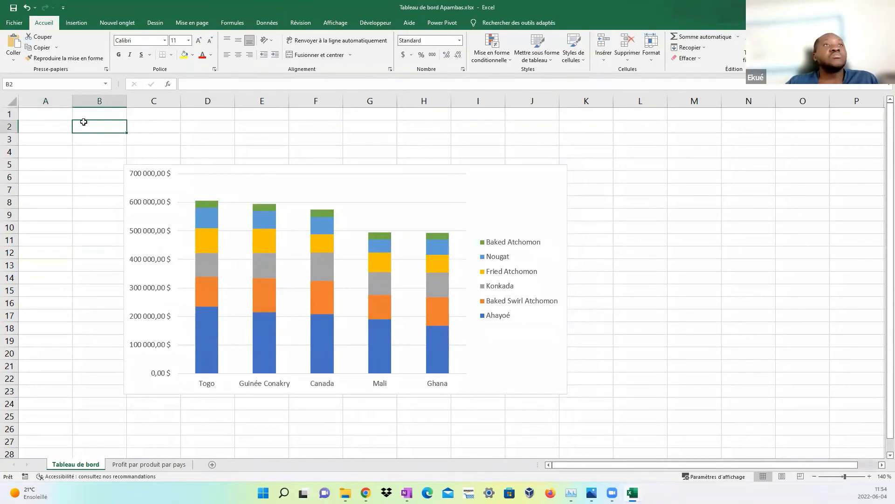
pyautogui.moveTo(48, 112); pyautogui.dragTo(43, 139)
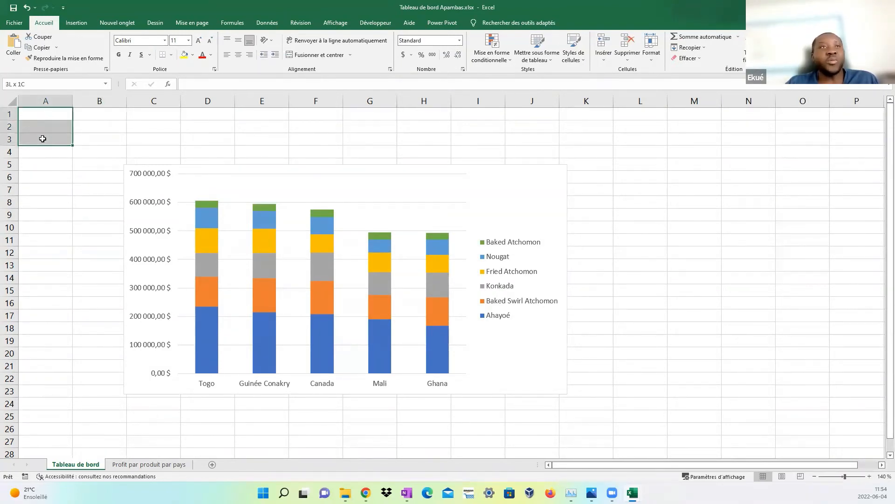
pyautogui.click(518, 175)
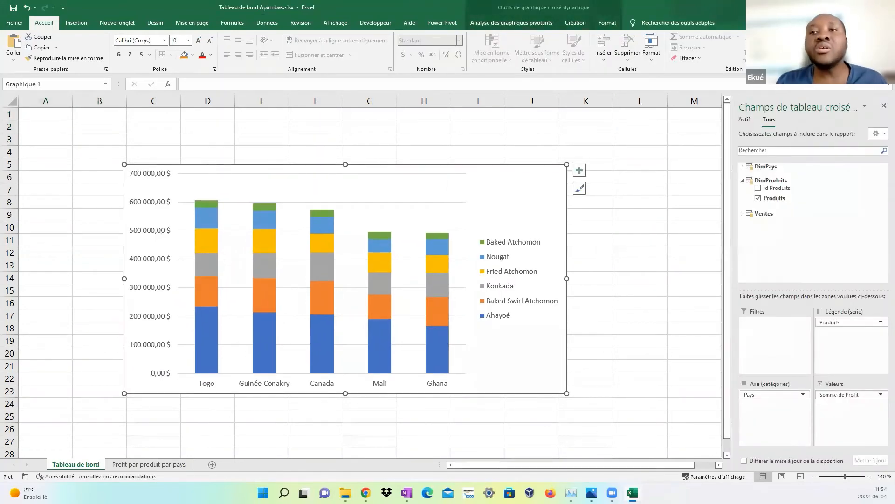
# Examine the title banner and chart layout in the Excel Tableau de Bord interactif workbook, and return to the Tableau de bord Apambas workbook.
pyautogui.moveTo(633, 493)
pyautogui.click(587, 448)
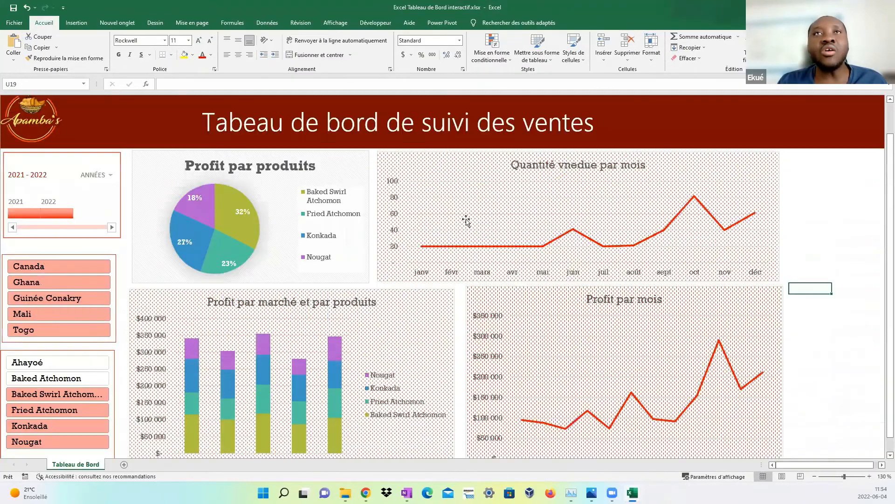
pyautogui.click(466, 222)
pyautogui.click(328, 181)
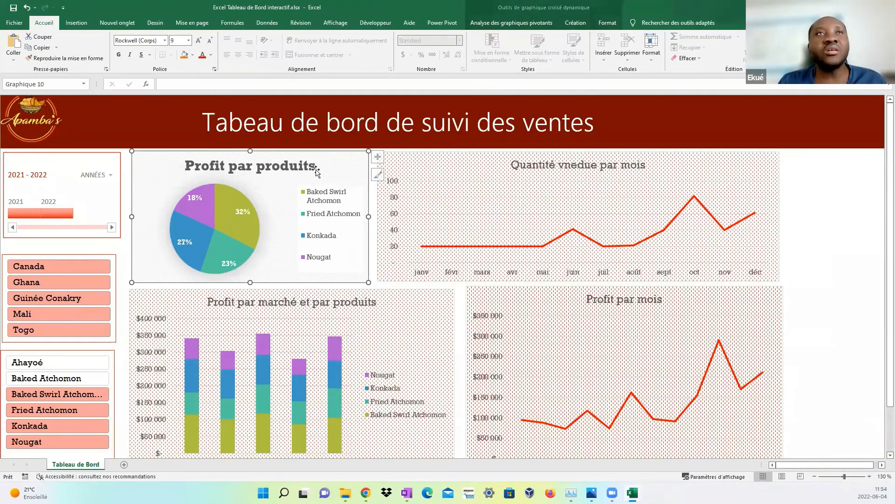
pyautogui.click(447, 165)
pyautogui.click(317, 173)
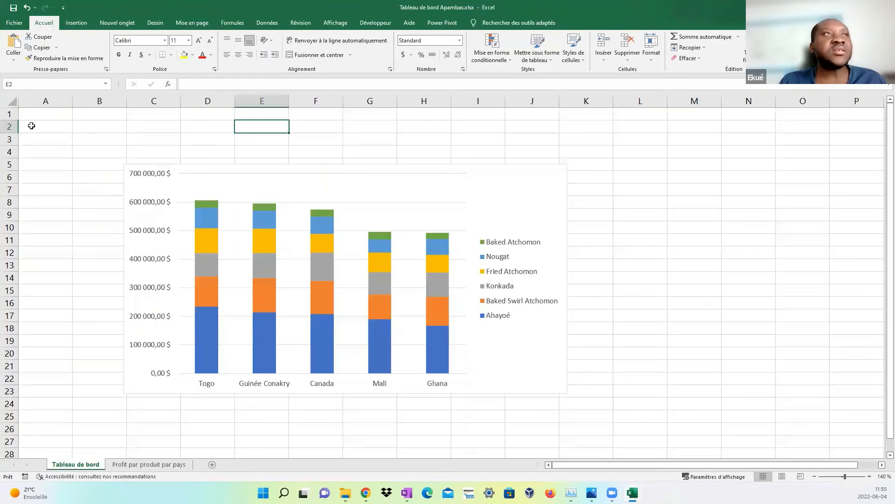
# Merge and center A1:M3 on the dashboard as a title banner and fill it with standard dark red.
pyautogui.moveTo(46, 113); pyautogui.dragTo(690, 141)
pyautogui.click(308, 55)
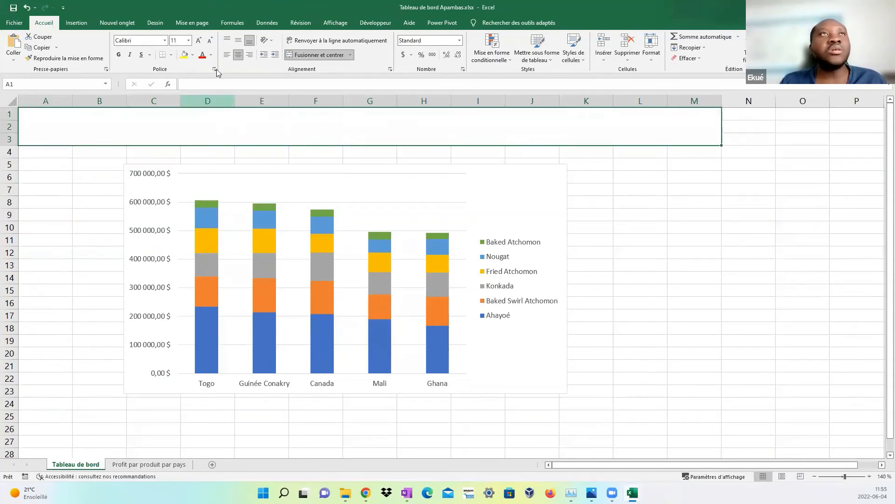
pyautogui.click(193, 56)
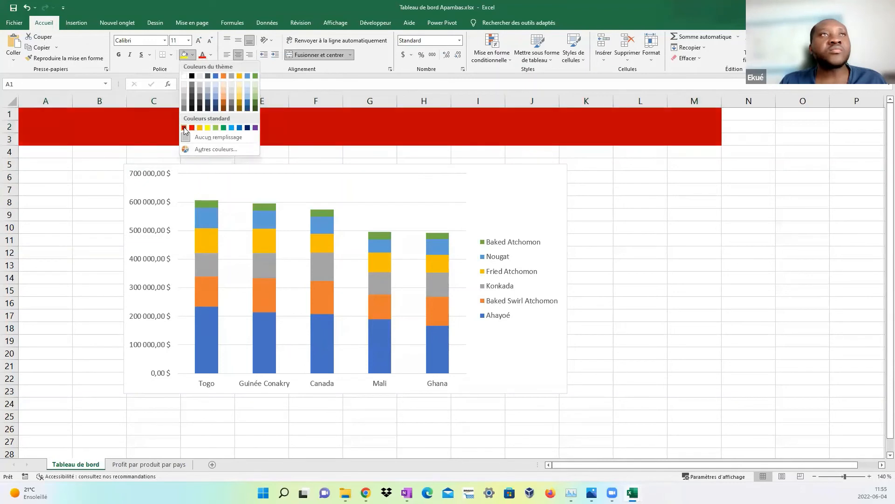
pyautogui.click(184, 128)
pyautogui.click(648, 200)
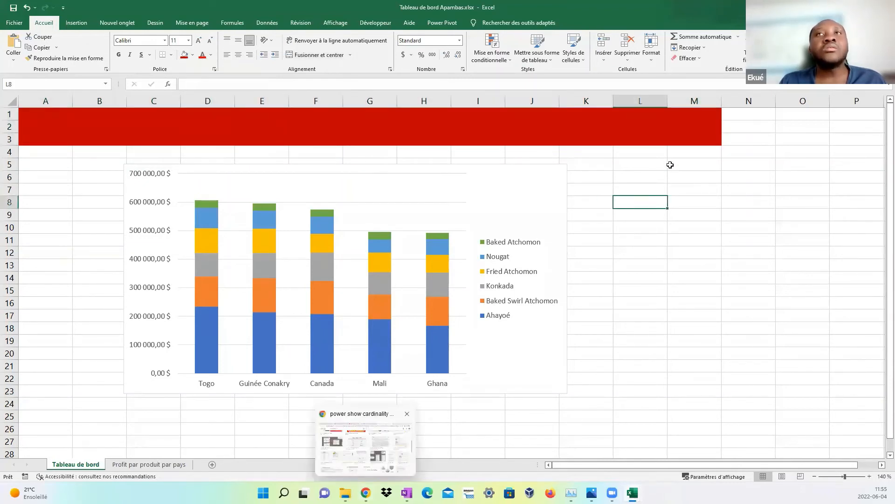
# Switch to Chrome and copy the Apamba's logo image from the apambas.com home page.
pyautogui.click(184, 114)
pyautogui.click(616, 243)
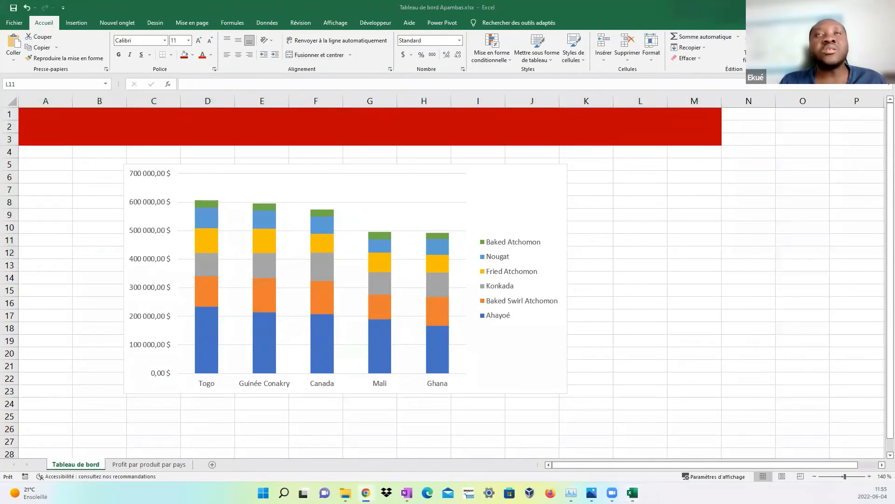
pyautogui.click(366, 493)
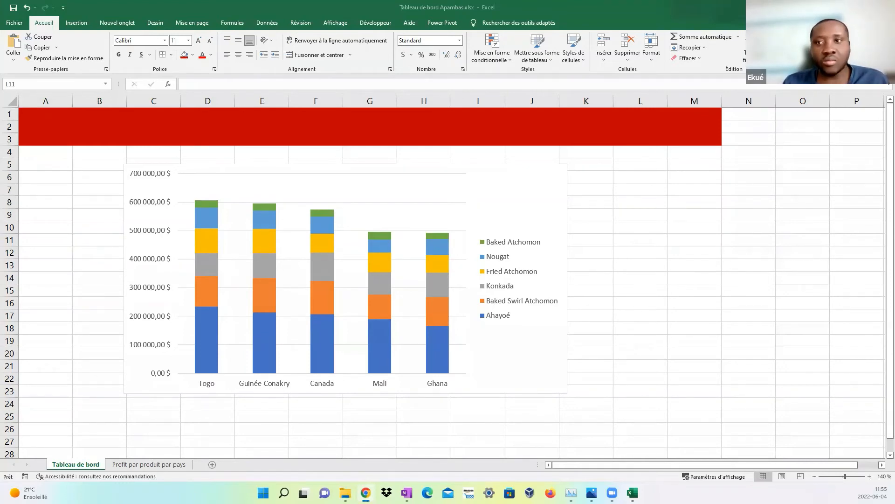
pyautogui.moveTo(1, 39); pyautogui.dragTo(635, 187)
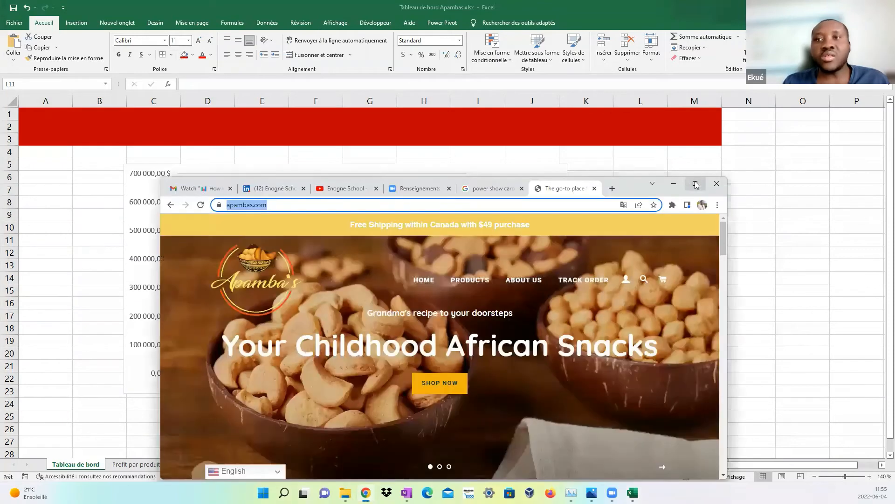
pyautogui.click(696, 181)
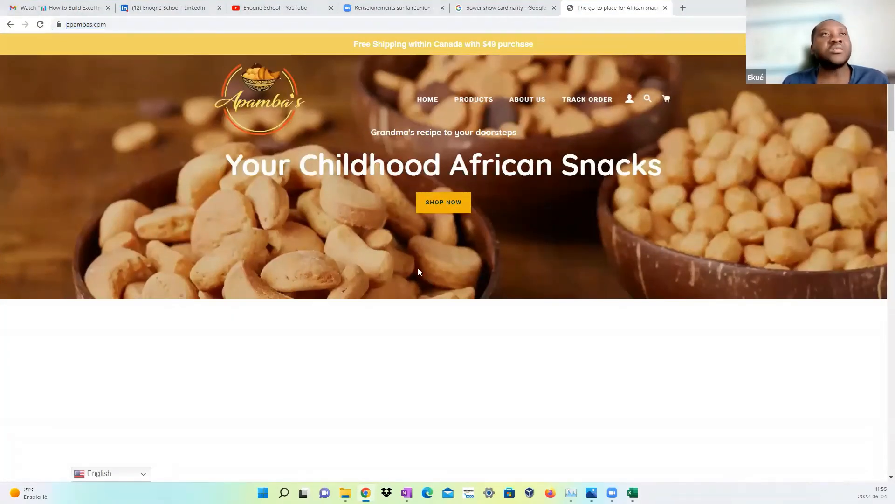
pyautogui.rightClick(252, 97)
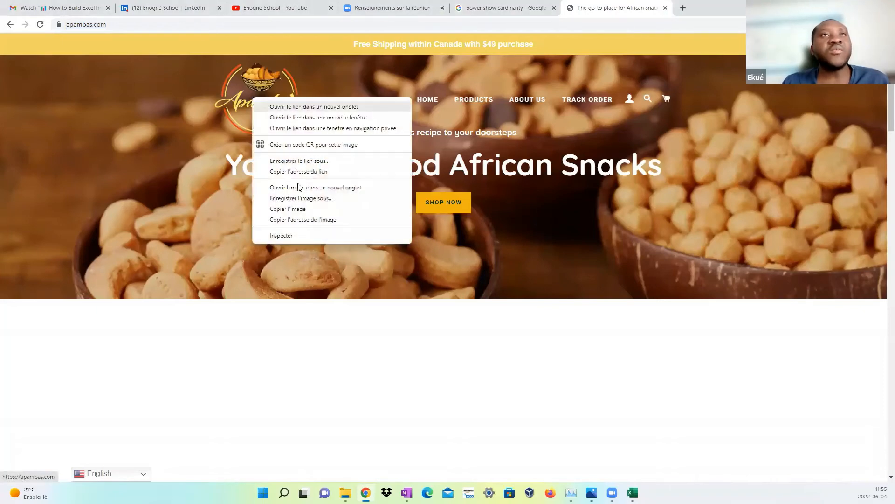
pyautogui.click(302, 210)
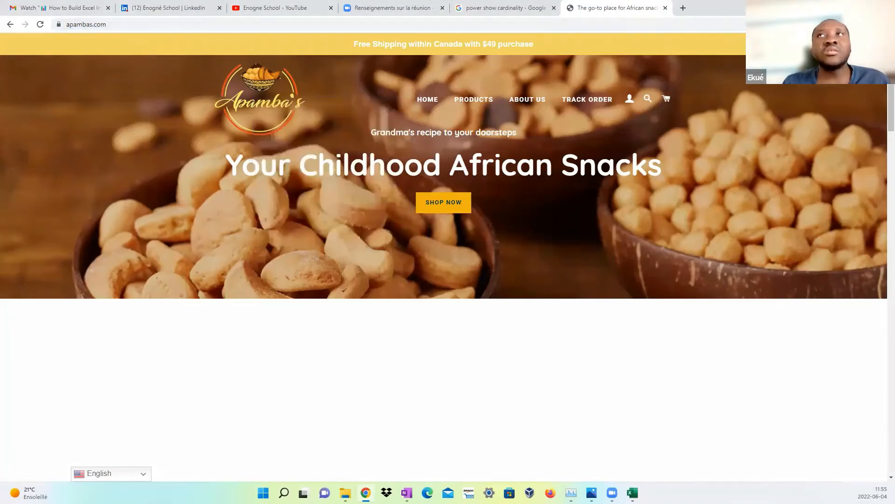
# Paste the Apamba's logo into the dashboard workbook and shrink it to fit the banner over A1:A3.
pyautogui.hotkey('alt', 'Tab')
pyautogui.hotkey('ctrl', 'v')
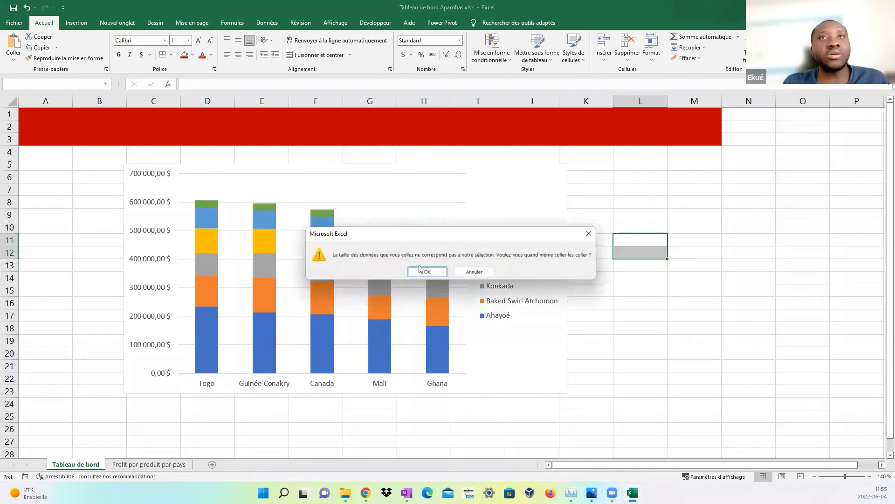
pyautogui.click(425, 269)
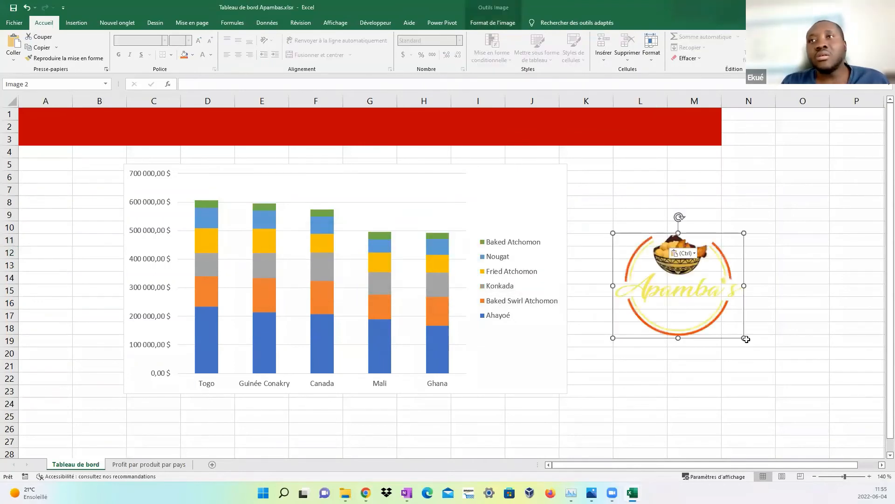
pyautogui.moveTo(746, 335); pyautogui.dragTo(68, 148)
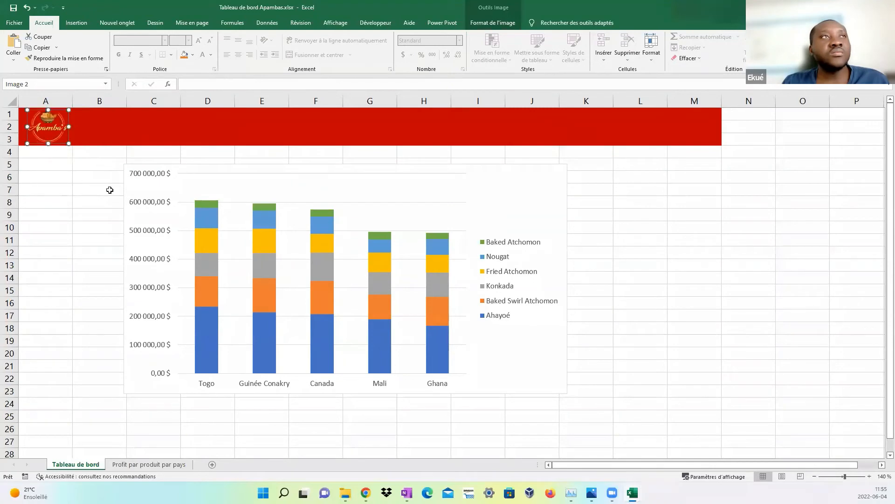
pyautogui.click(734, 329)
# Nudge the profit chart slightly to the right on the dashboard.
pyautogui.moveTo(507, 194); pyautogui.dragTo(513, 194)
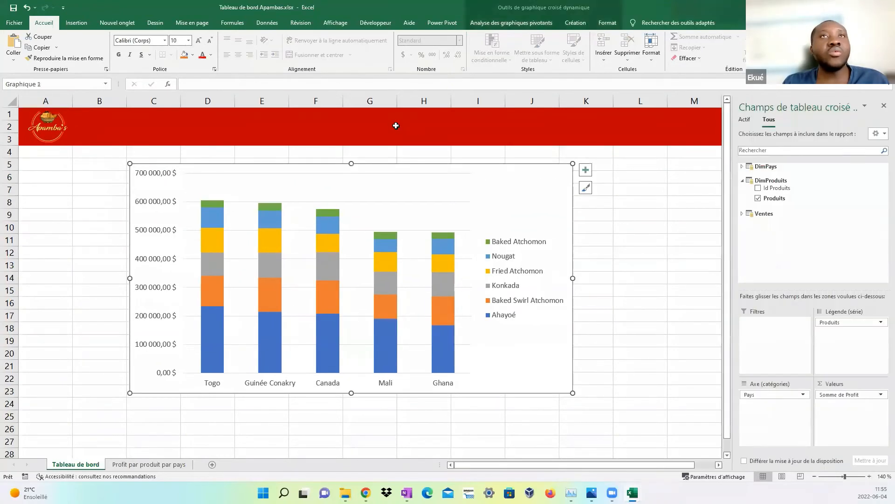
pyautogui.click(396, 125)
pyautogui.click(665, 193)
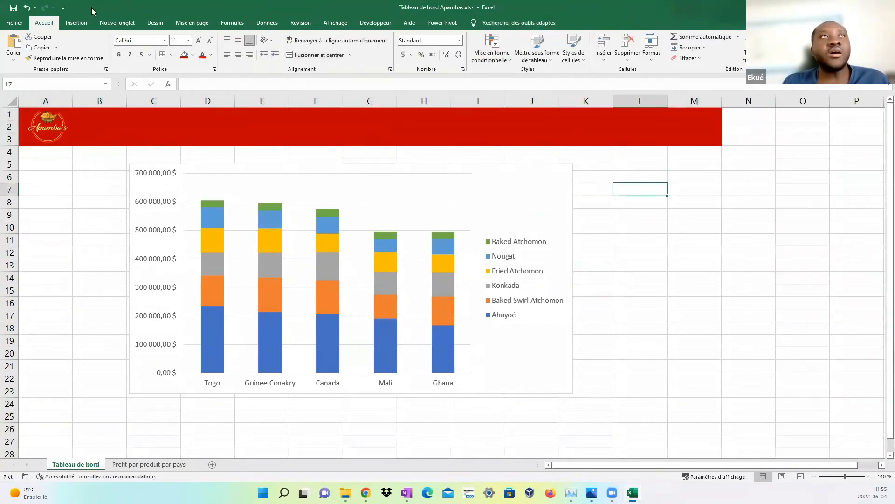
# Insert a text box in the red banner spanning about columns D to I.
pyautogui.click(84, 26)
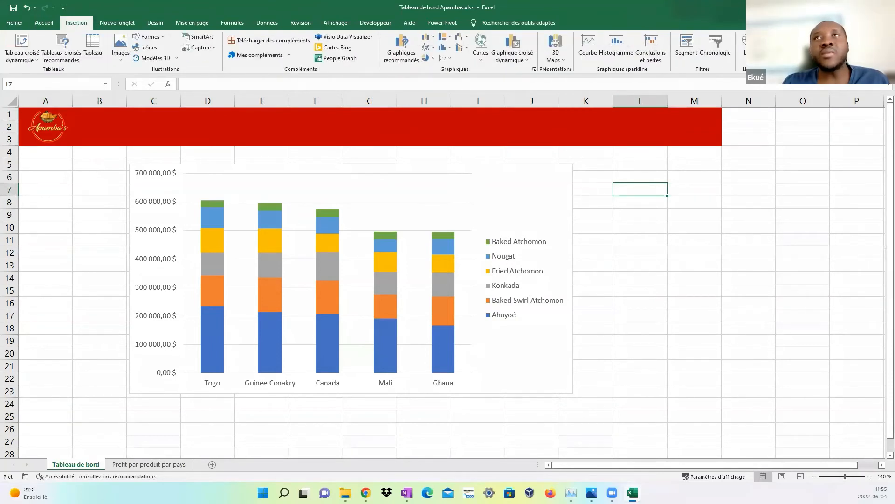
pyautogui.click(817, 49)
pyautogui.moveTo(214, 113); pyautogui.dragTo(493, 138)
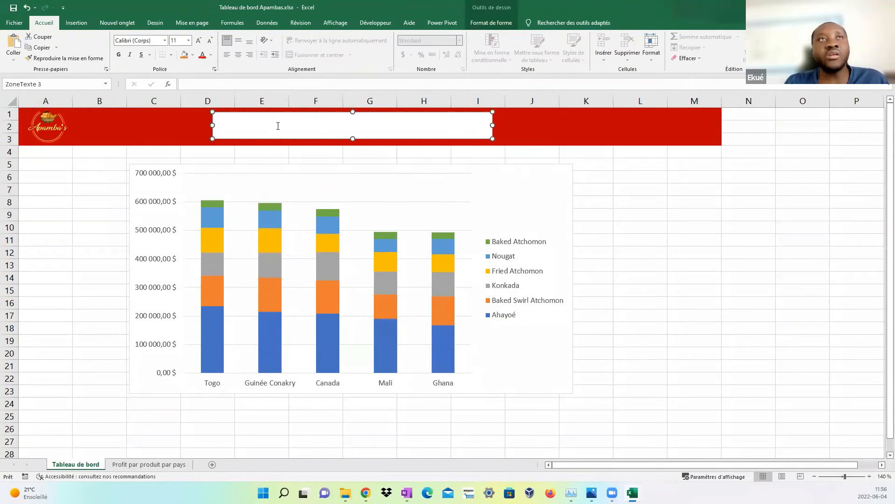
pyautogui.click(606, 172)
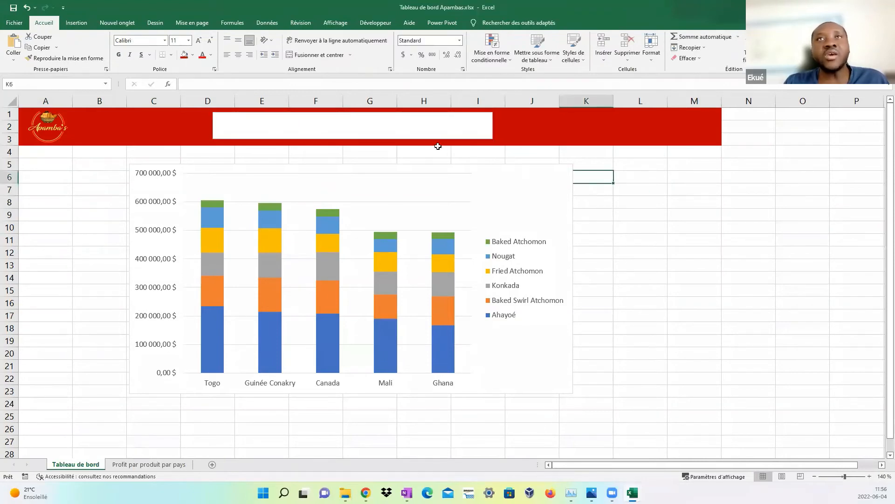
pyautogui.click(417, 129)
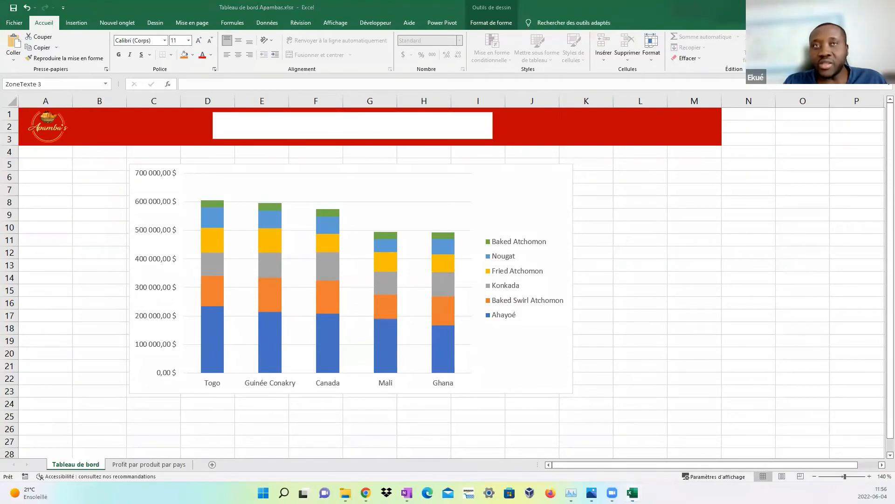
# Copy the title "Tabeau de bord de suivi des ventes" from the Excel Tableau de Bord interactif workbook and paste it into the banner text box.
pyautogui.hotkey('alt', 'Tab')
pyautogui.tripleClick(396, 126)
pyautogui.hotkey('ctrl', 'c')
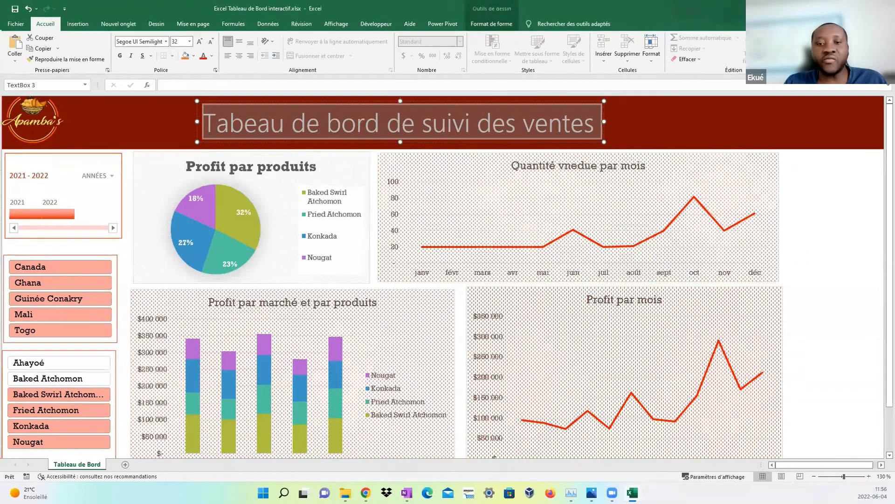
pyautogui.hotkey('alt', 'Tab')
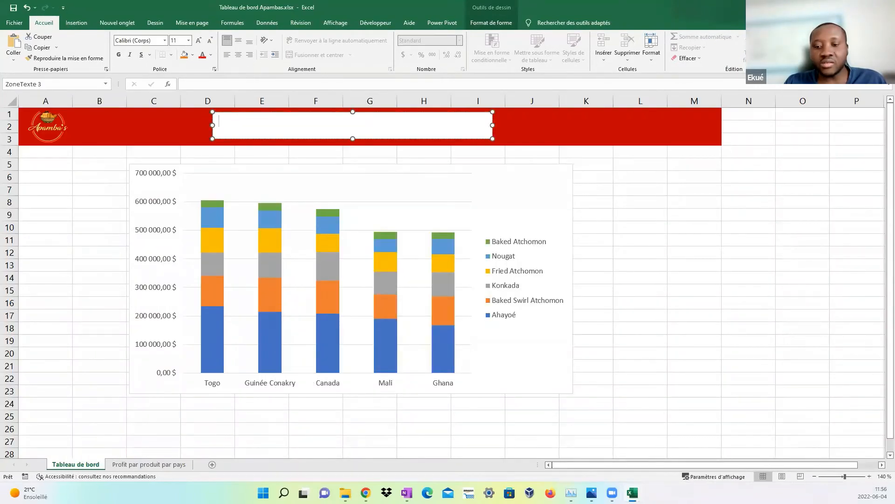
pyautogui.hotkey('alt', 'Tab')
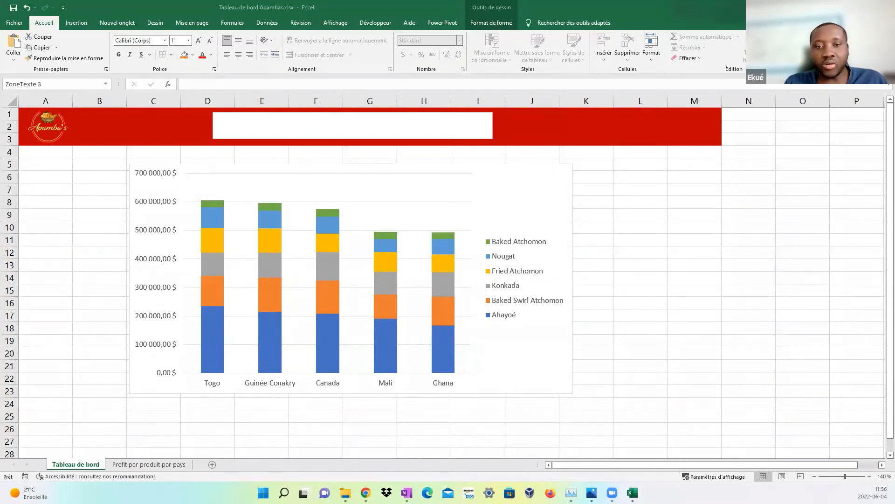
pyautogui.click(269, 120)
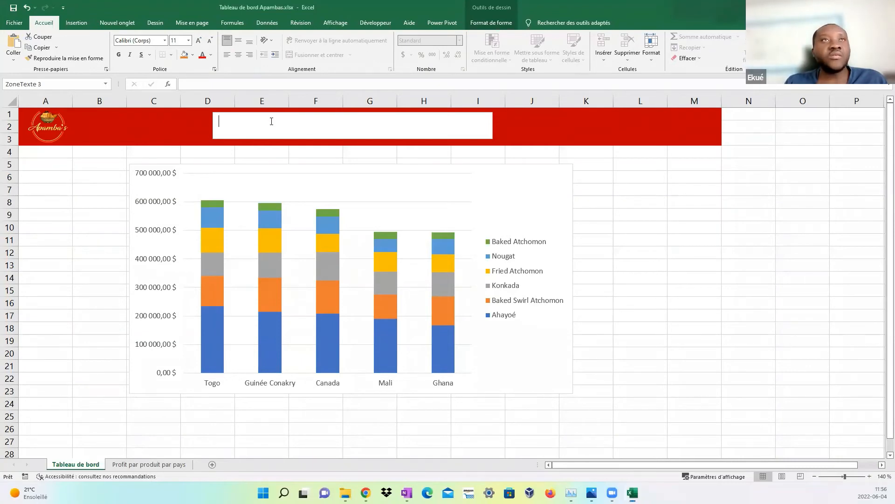
pyautogui.hotkey('ctrl', 'v')
pyautogui.doubleClick(344, 121)
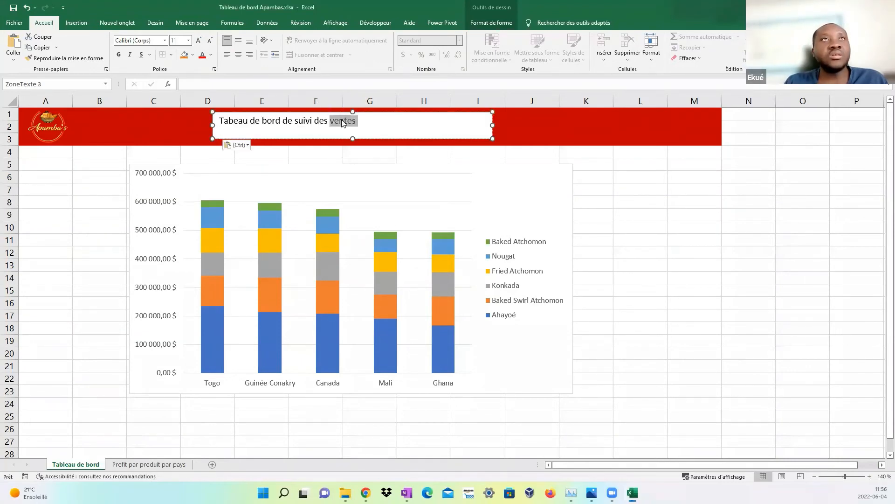
# Center the banner title horizontally and vertically in its text box and enlarge its font to 16.
pyautogui.click(500, 177)
pyautogui.click(416, 135)
pyautogui.click(238, 54)
pyautogui.click(239, 42)
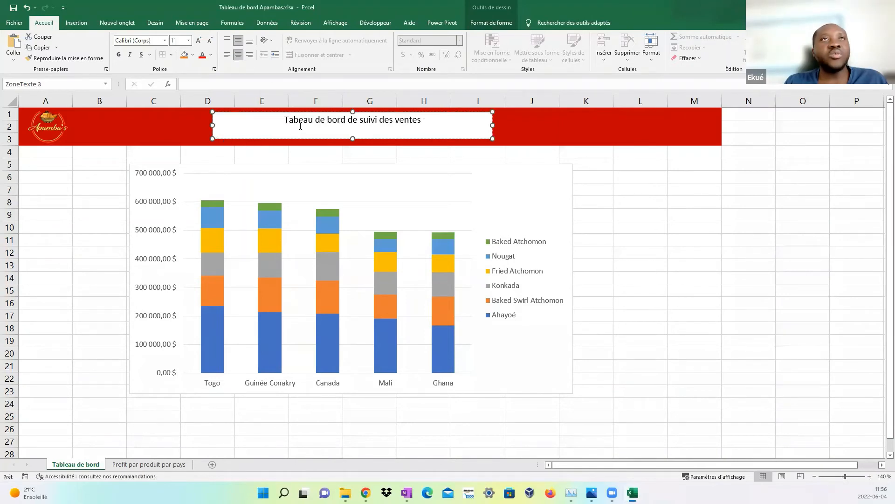
pyautogui.moveTo(286, 119); pyautogui.dragTo(434, 120)
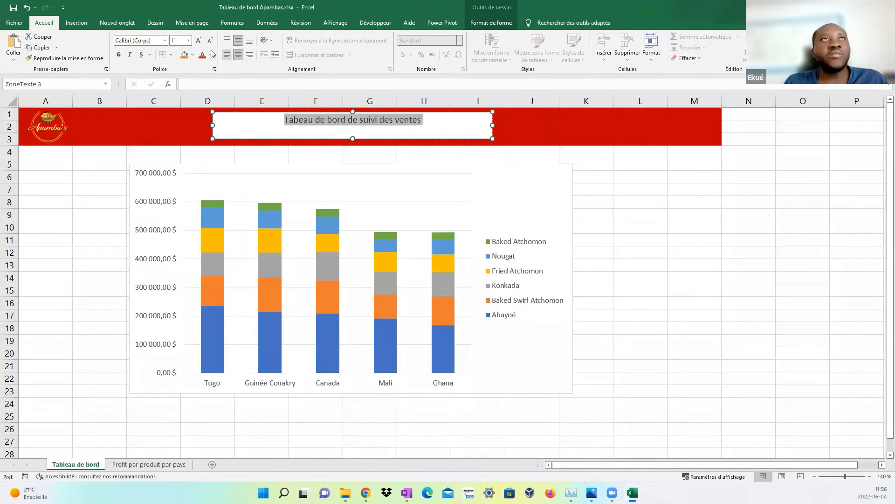
pyautogui.click(199, 42)
pyautogui.click(199, 42)
pyautogui.click(198, 42)
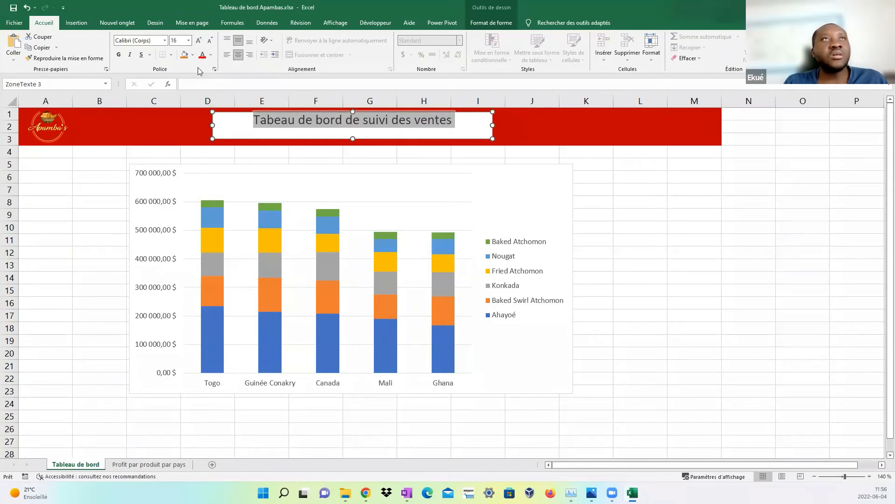
# Remove the fill from the banner's title text box.
pyautogui.click(491, 23)
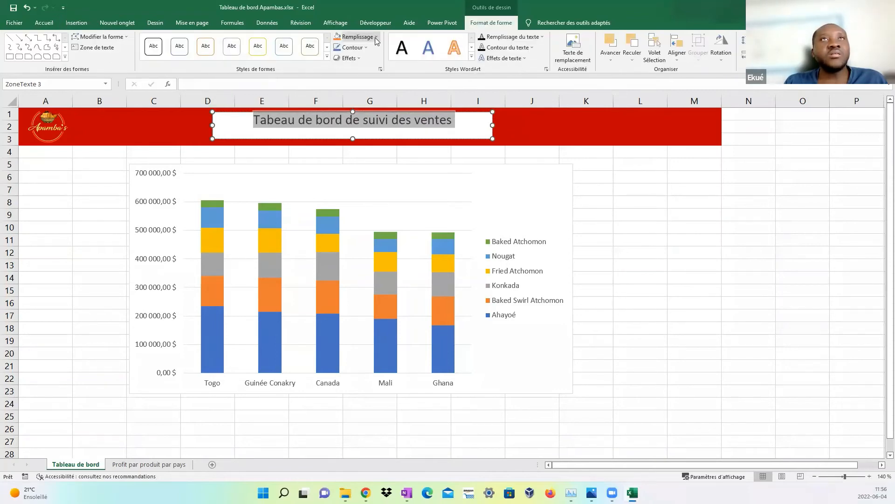
pyautogui.click(371, 37)
pyautogui.click(371, 131)
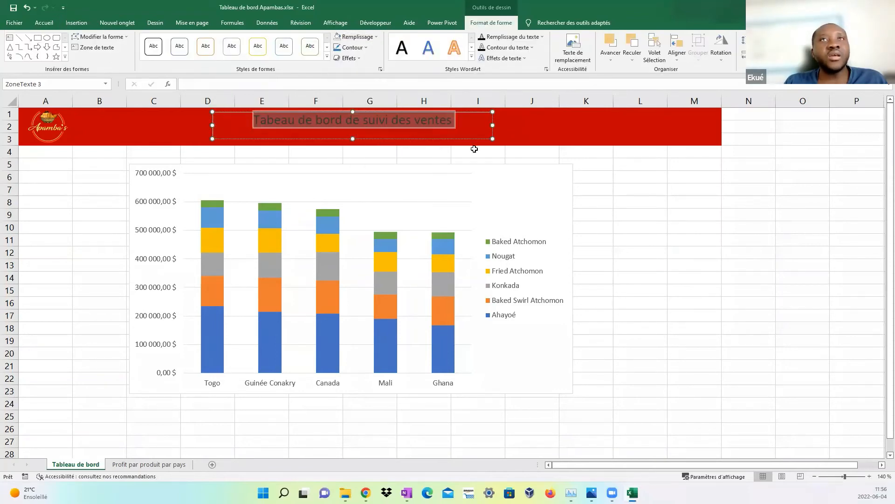
# Color the banner title text white and try aligning it to the bottom of its text box.
pyautogui.moveTo(464, 124); pyautogui.dragTo(252, 120)
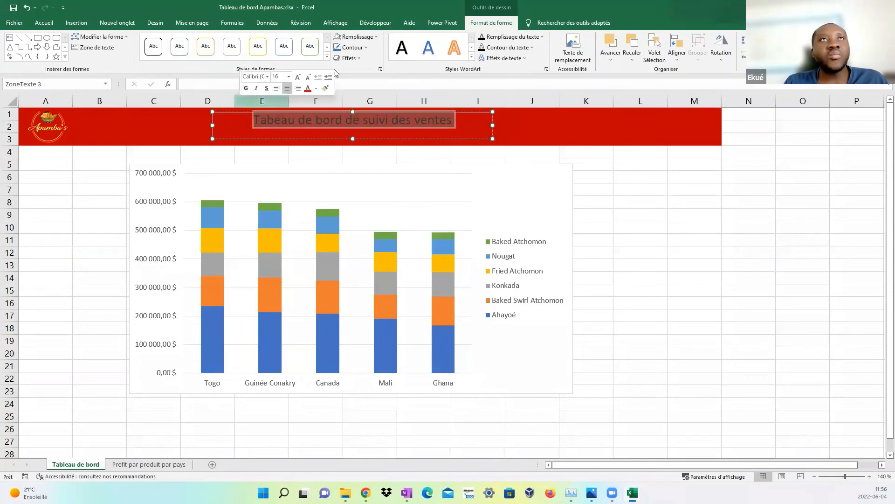
pyautogui.click(44, 22)
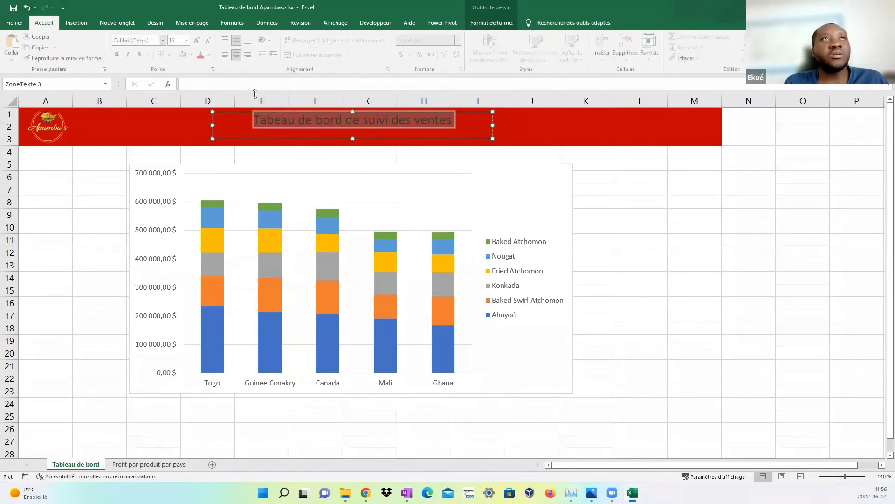
pyautogui.click(211, 55)
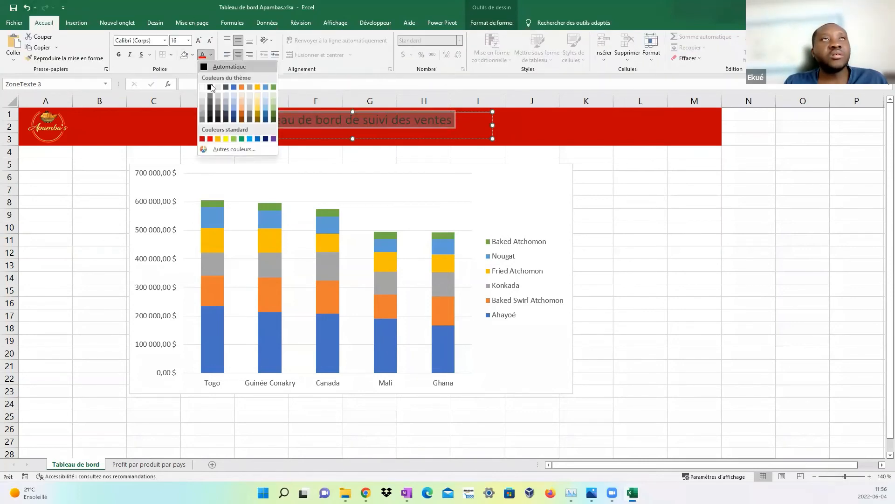
pyautogui.click(203, 87)
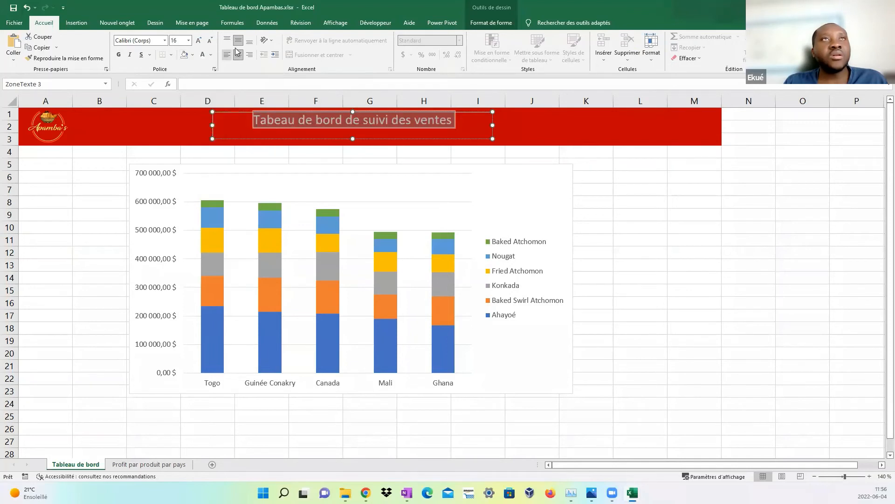
pyautogui.click(250, 43)
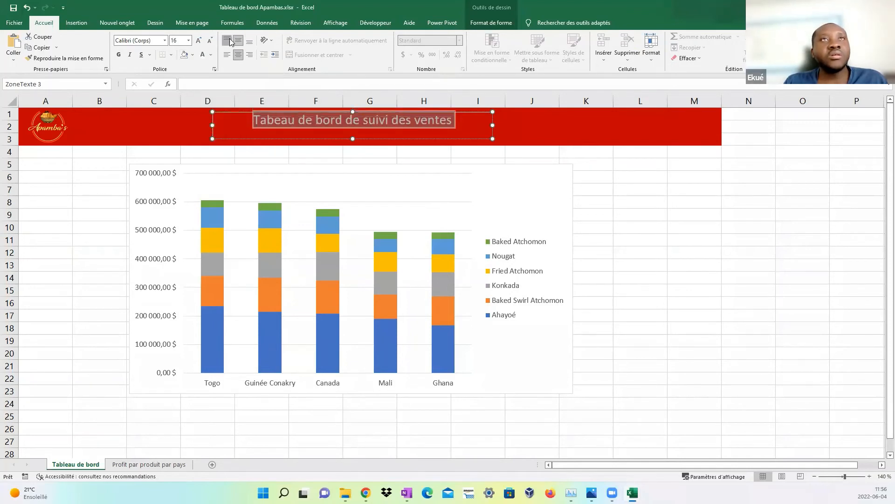
pyautogui.click(638, 226)
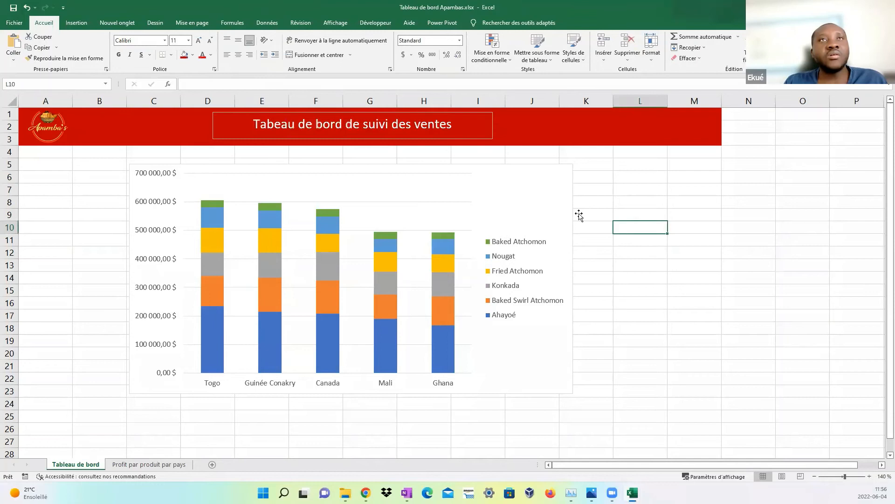
pyautogui.click(477, 140)
pyautogui.click(649, 222)
pyautogui.press('Home')
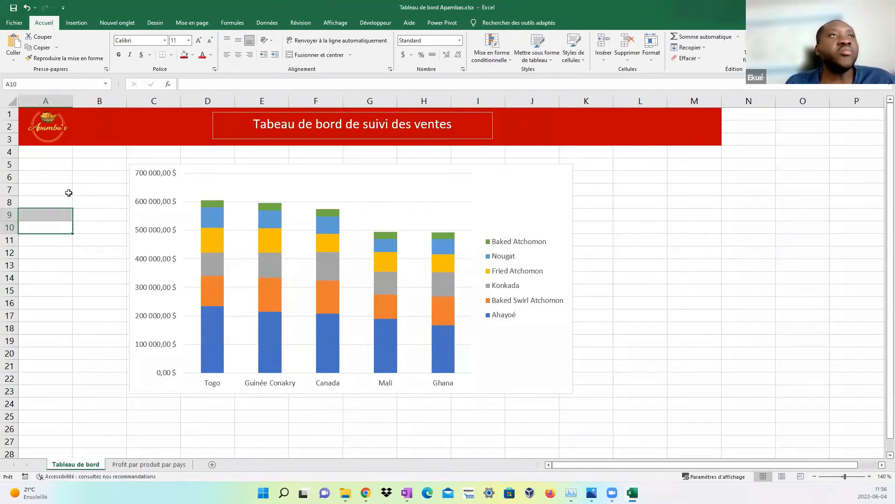
pyautogui.moveTo(54, 161); pyautogui.dragTo(58, 289)
pyautogui.click(589, 203)
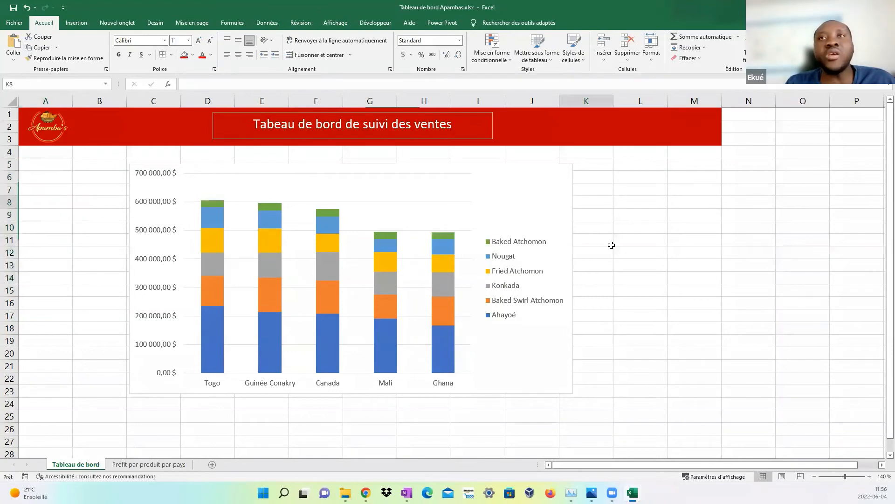
pyautogui.moveTo(612, 245); pyautogui.dragTo(759, 338)
pyautogui.click(780, 164)
pyautogui.click(654, 250)
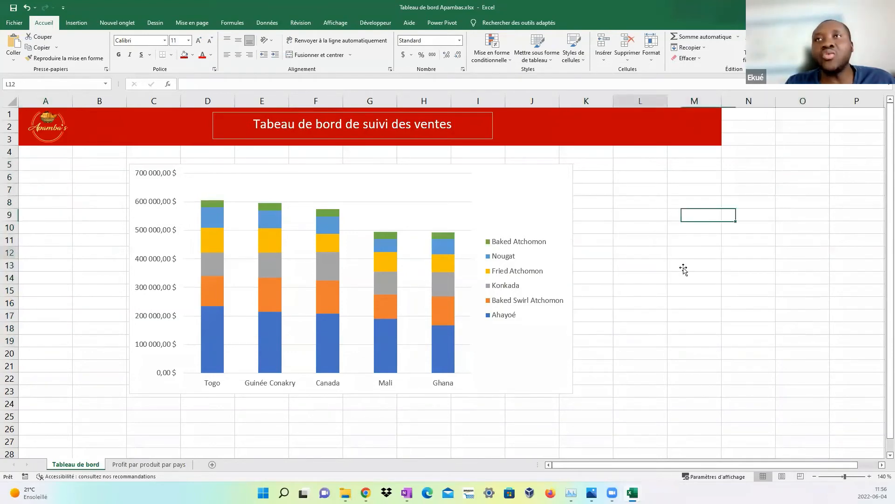
pyautogui.click(700, 339)
pyautogui.click(681, 292)
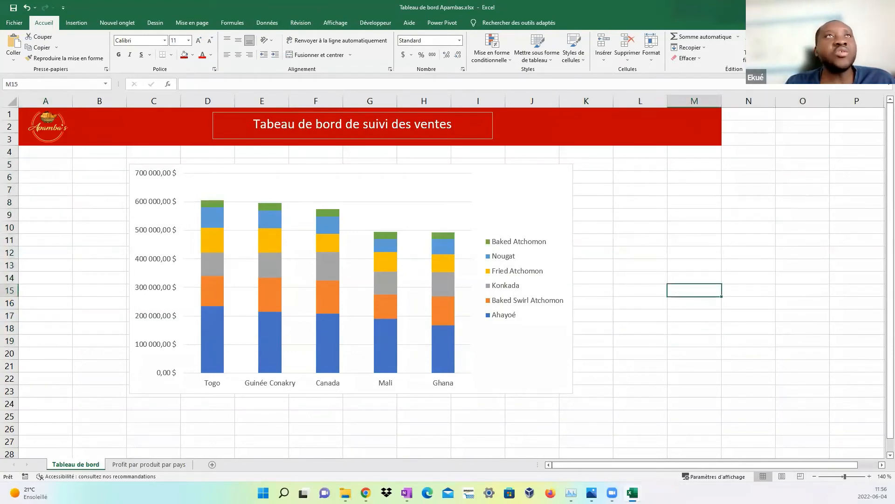
# Hide the gridlines on the Tableau de bord sheet.
pyautogui.click(336, 23)
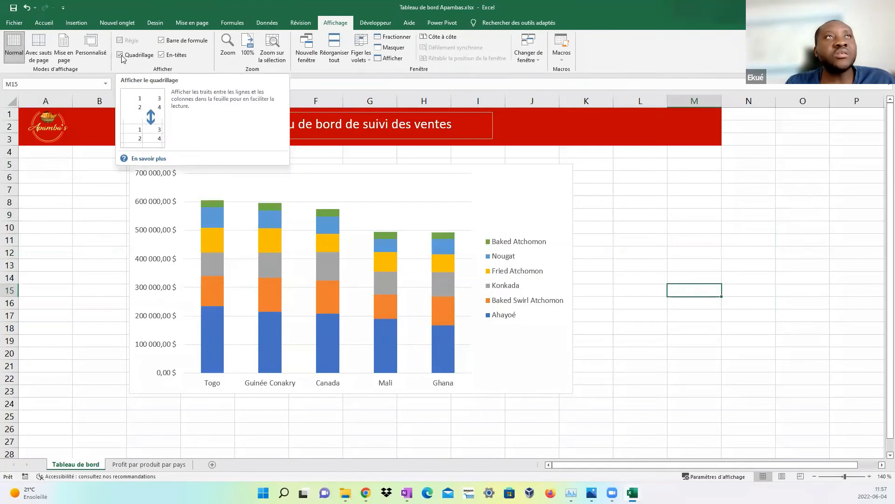
pyautogui.click(120, 55)
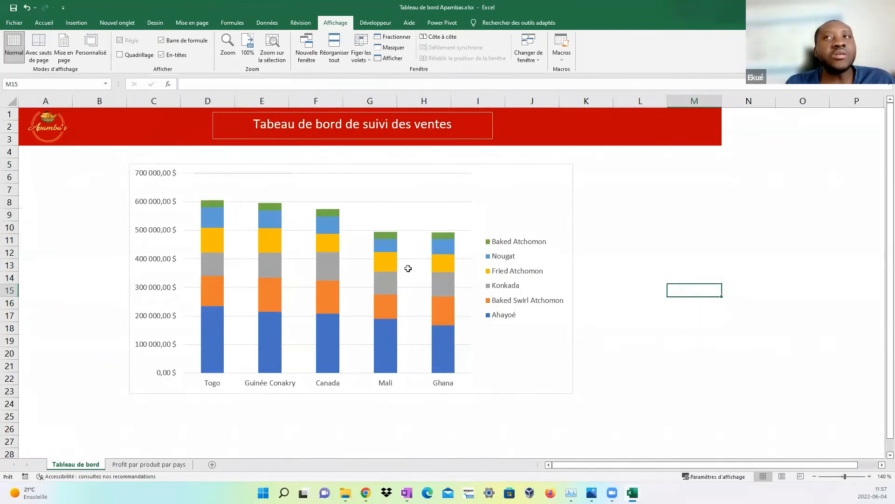
pyautogui.click(709, 218)
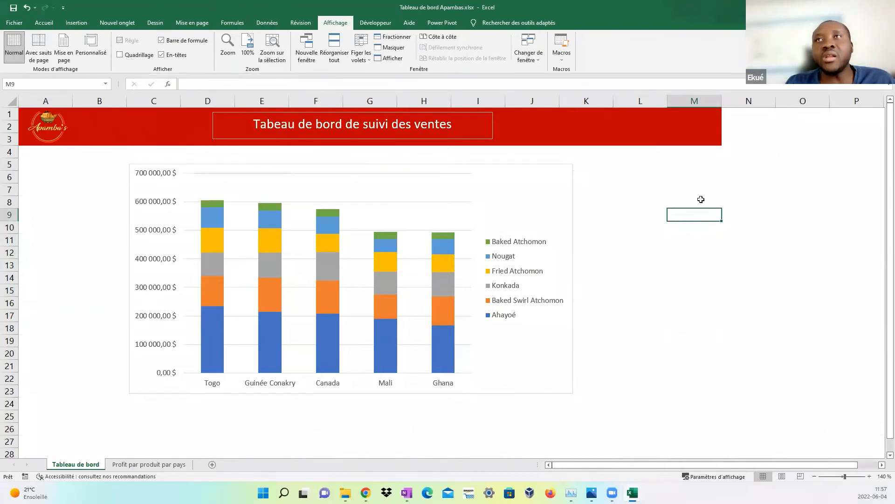
pyautogui.click(656, 312)
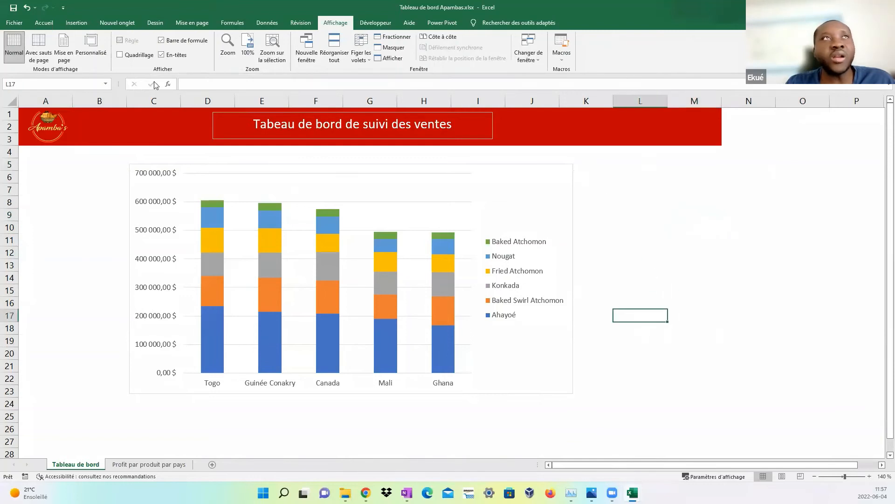
pyautogui.click(120, 55)
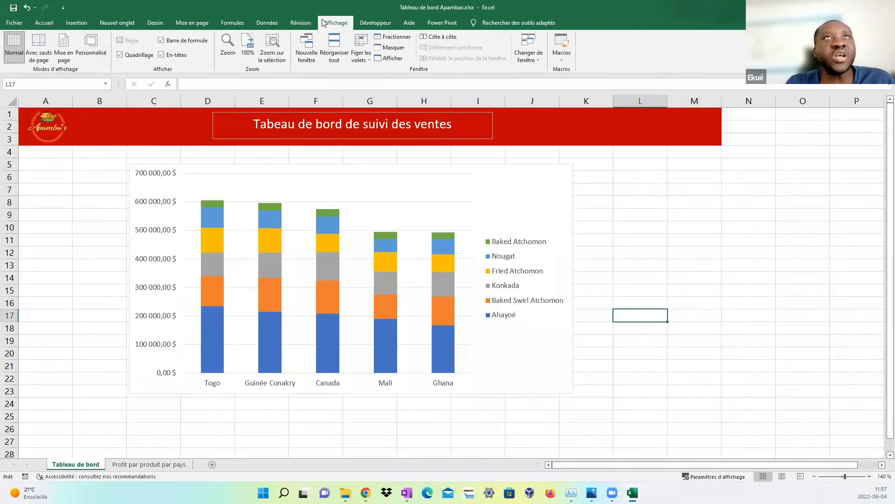
pyautogui.click(120, 56)
pyautogui.click(75, 191)
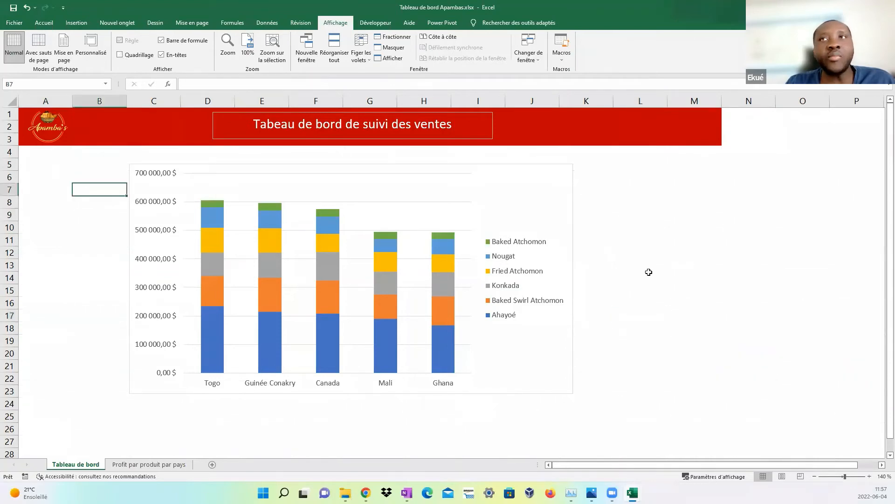
# Reduce the size of the stacked column chart and reposition it below the red title banner, starting about column D.
pyautogui.click(642, 253)
pyautogui.click(532, 170)
pyautogui.moveTo(532, 171); pyautogui.dragTo(585, 169)
pyautogui.click(681, 210)
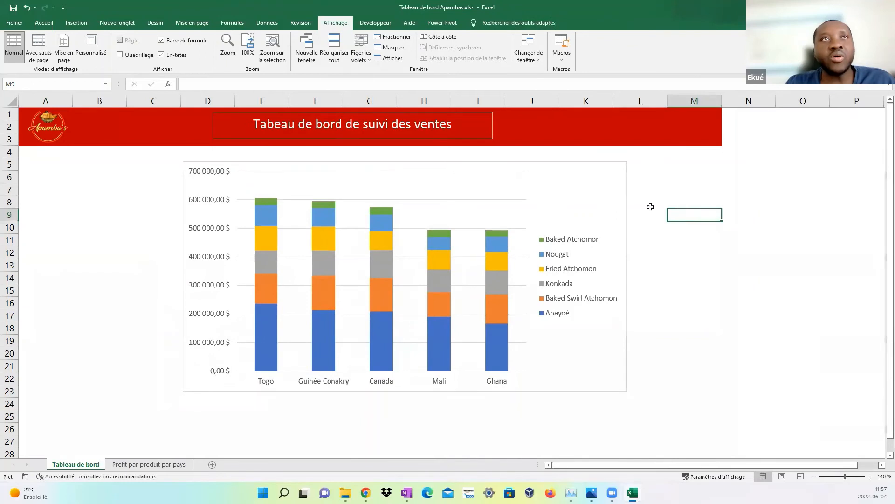
pyautogui.click(595, 192)
pyautogui.moveTo(608, 386); pyautogui.dragTo(560, 380)
pyautogui.click(520, 129)
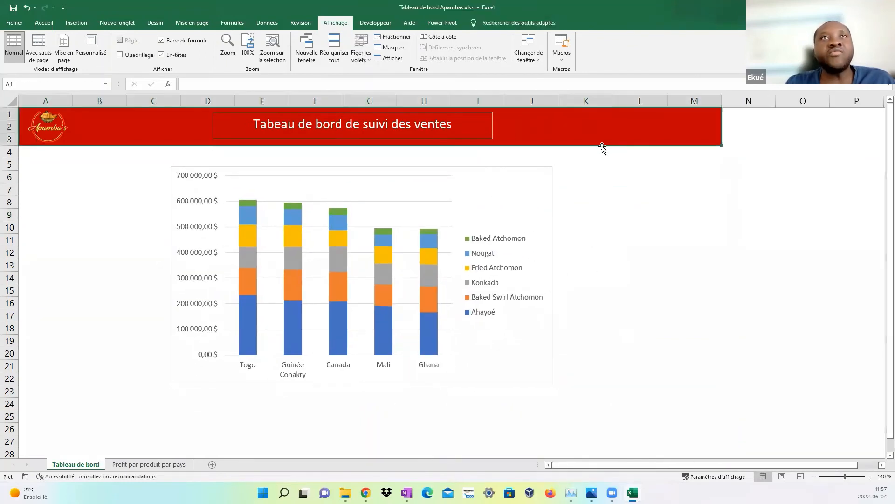
pyautogui.click(669, 194)
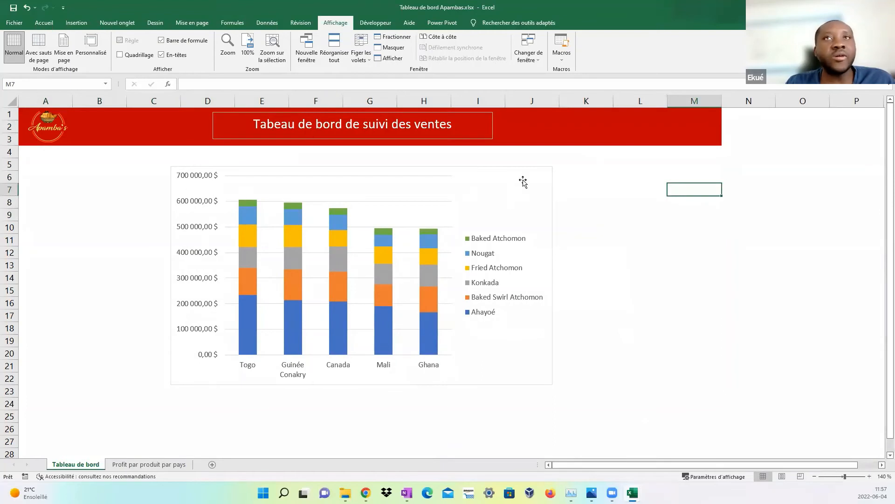
pyautogui.moveTo(515, 181)
pyautogui.mouseDown()
pyautogui.moveTo(537, 184)
pyautogui.moveTo(526, 186)
pyautogui.mouseUp()
pyautogui.click(639, 224)
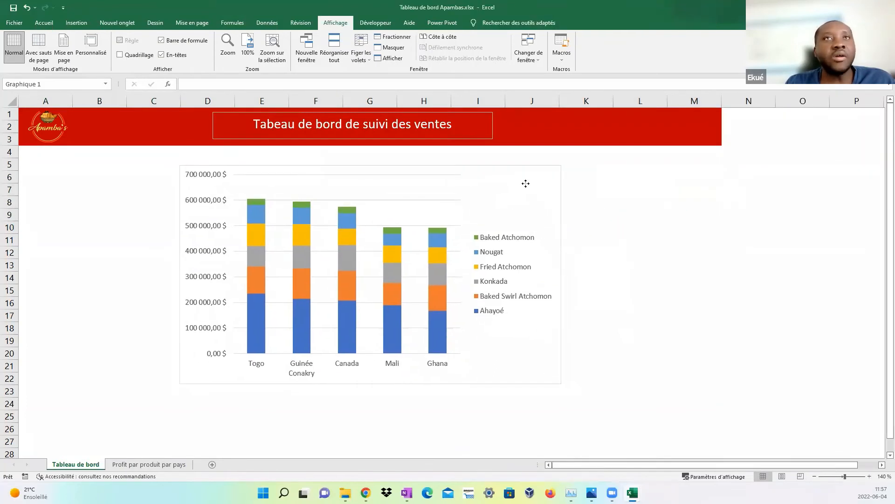
pyautogui.click(595, 238)
# Hide the formula bar and the row and column headings of the Tableau de bord sheet.
pyautogui.click(103, 215)
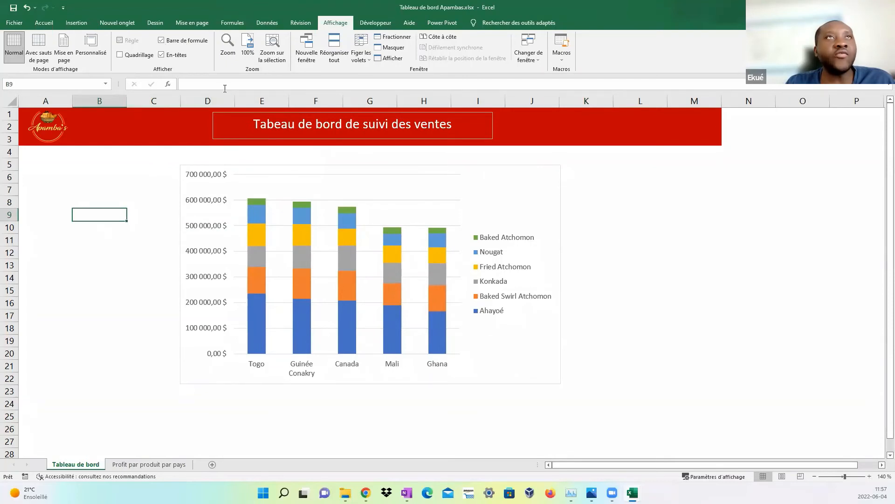
pyautogui.click(203, 84)
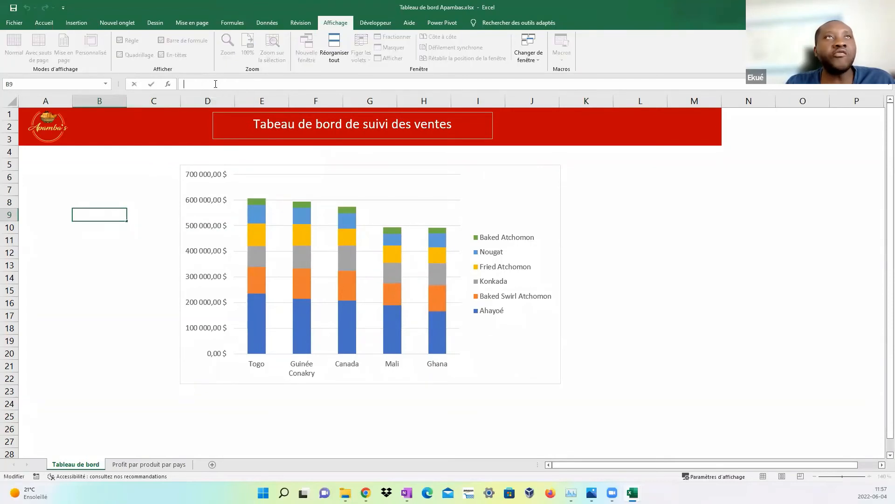
pyautogui.click(98, 217)
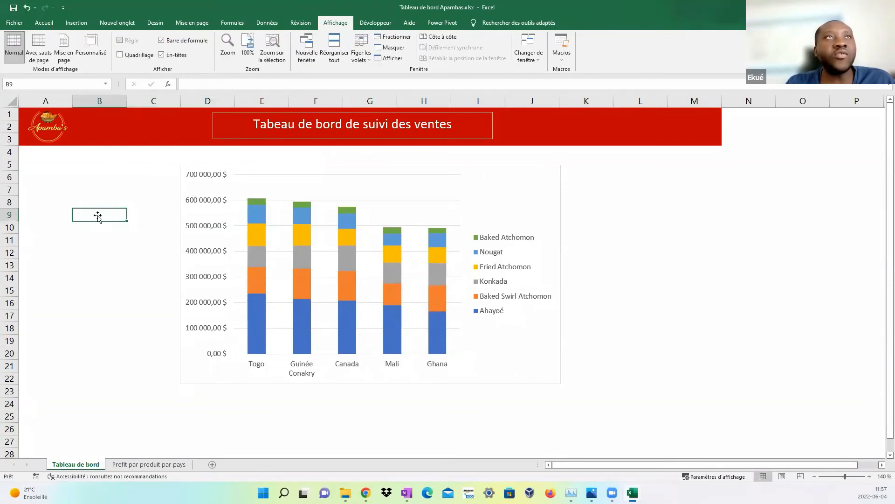
pyautogui.click(162, 41)
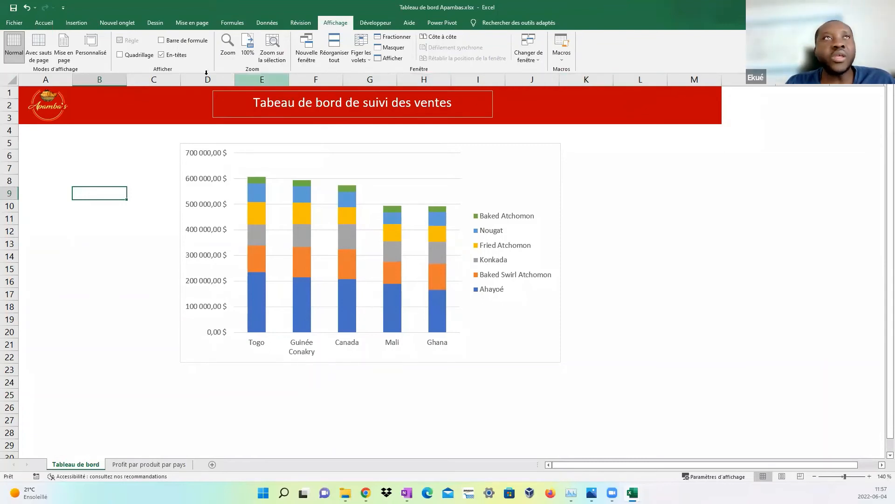
pyautogui.click(162, 55)
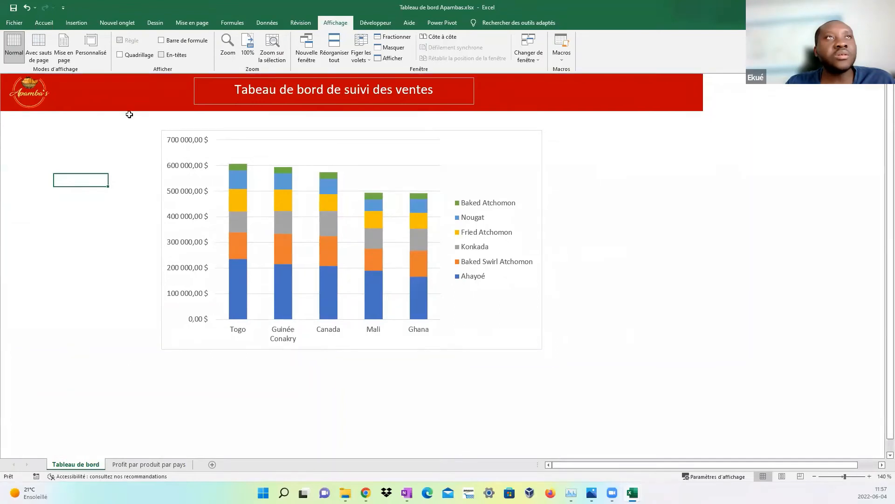
pyautogui.click(691, 170)
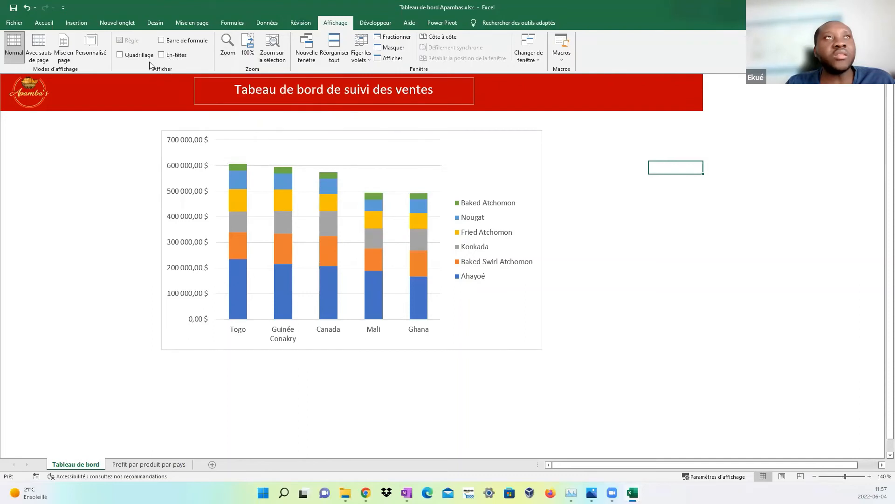
pyautogui.click(782, 226)
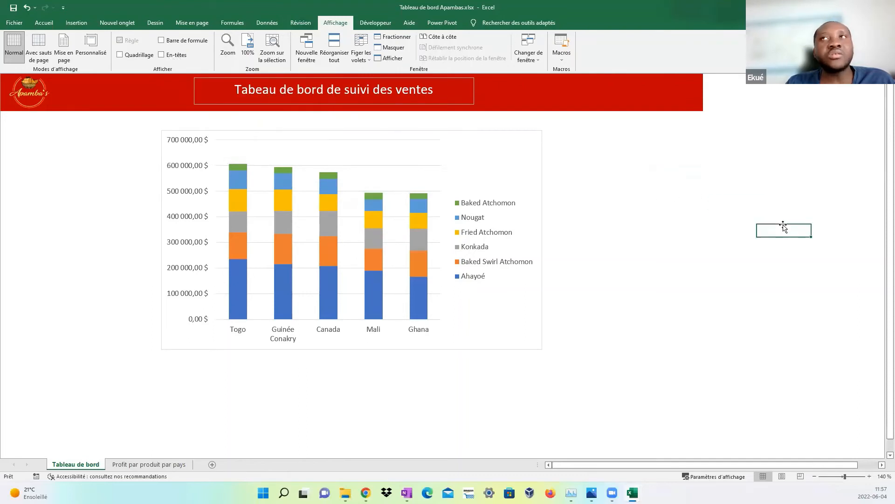
# Shrink the stacked column chart further and shift it slightly closer to the title banner.
pyautogui.click(599, 264)
pyautogui.click(542, 342)
pyautogui.moveTo(544, 343); pyautogui.dragTo(505, 325)
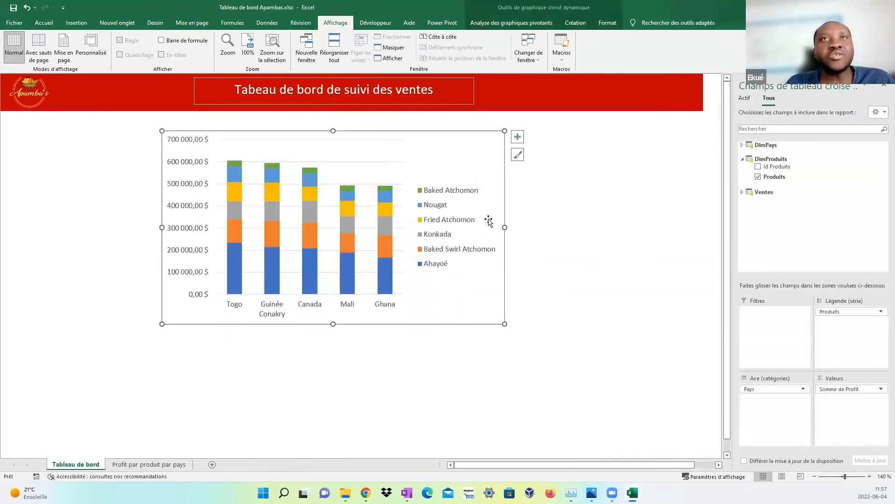
pyautogui.moveTo(474, 155); pyautogui.dragTo(481, 154)
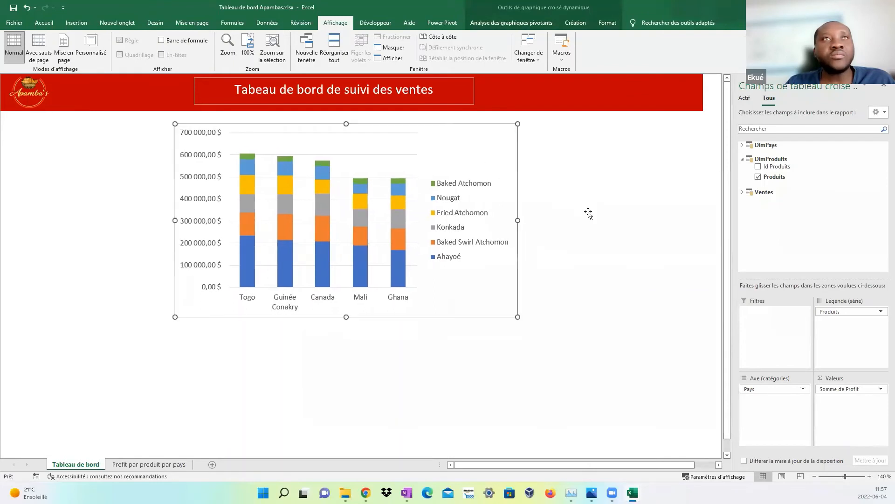
pyautogui.click(588, 211)
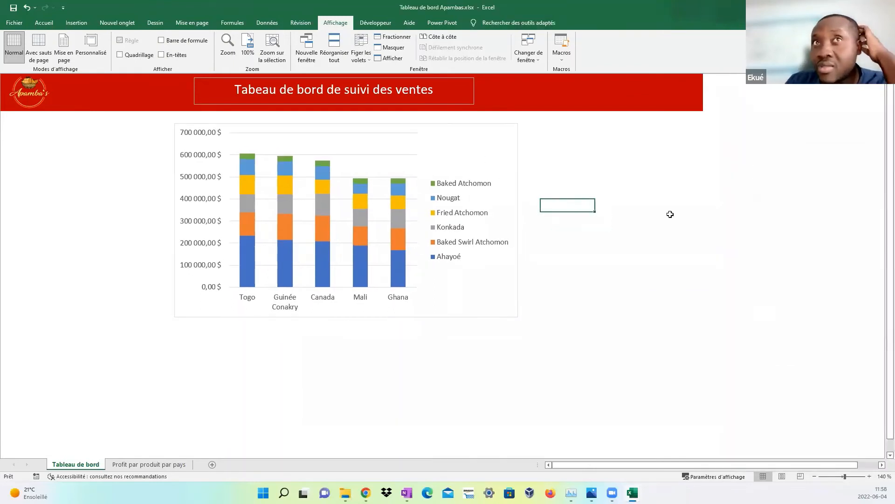
pyautogui.click(666, 235)
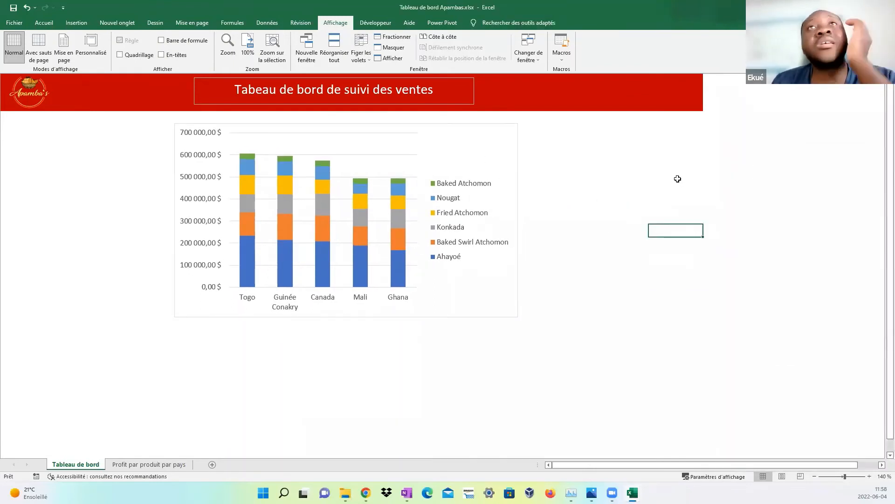
# View the finished example dashboard in the Excel Tableau de Bord interactif workbook and return to Tableau de bord Apambas.
pyautogui.moveTo(632, 492)
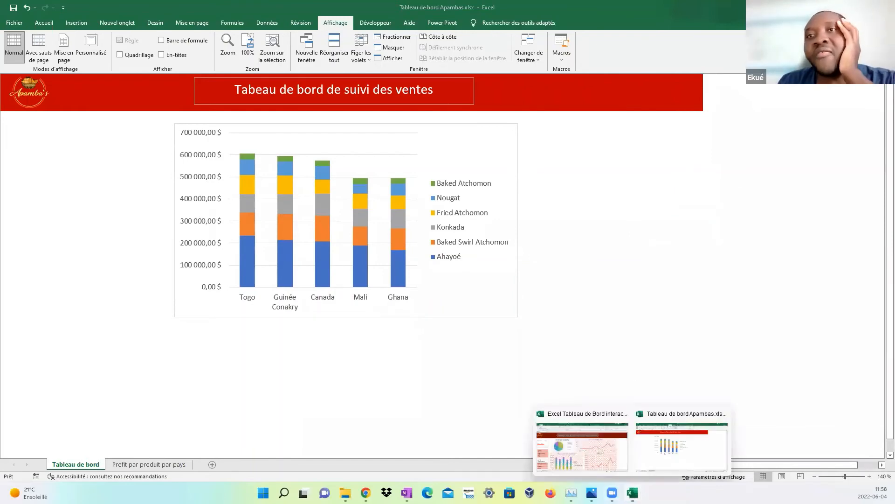
pyautogui.click(602, 459)
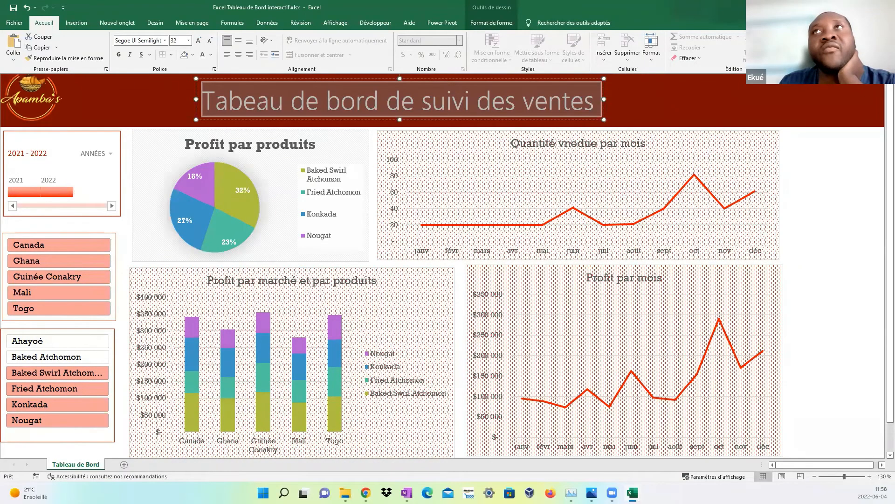
pyautogui.hotkey('alt', 'Tab')
pyautogui.click(729, 267)
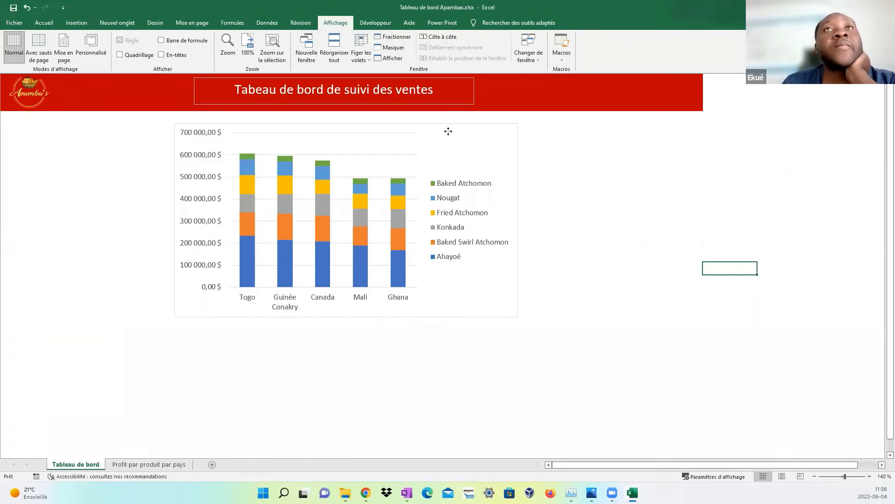
pyautogui.click(448, 133)
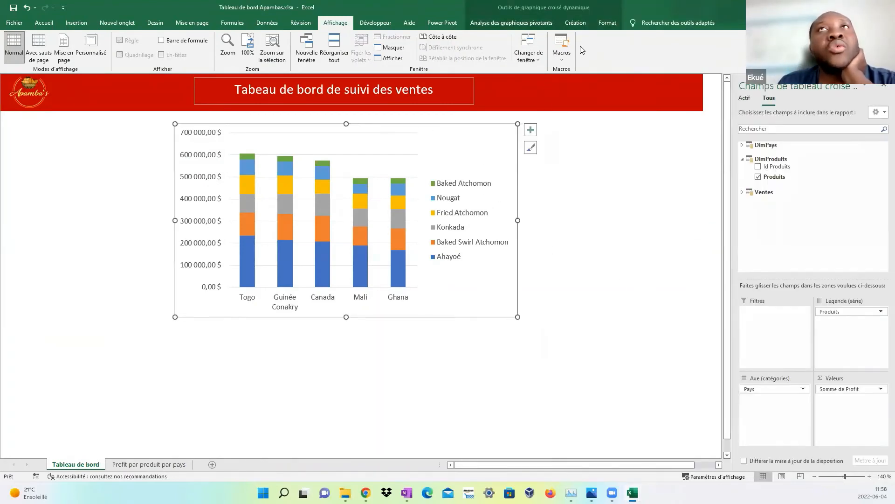
pyautogui.click(575, 22)
pyautogui.click(601, 26)
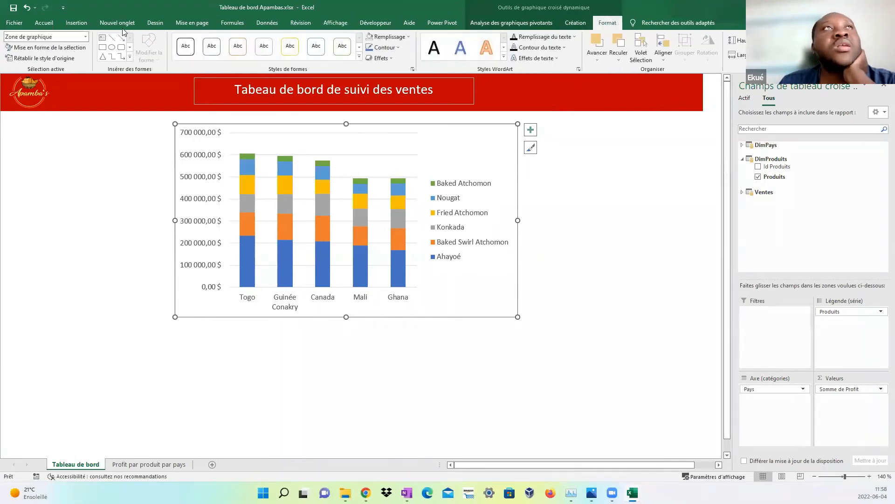
pyautogui.click(76, 23)
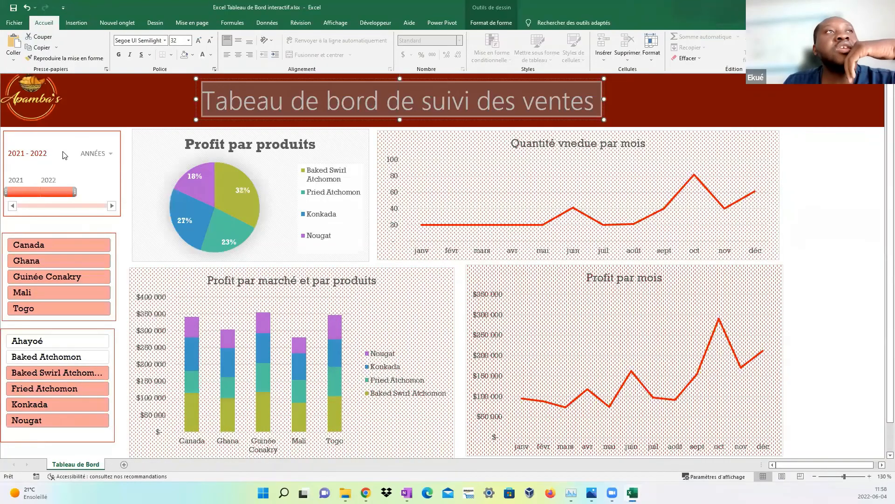
# Try the date timeline of the example sales dashboard, filtering its charts by year and quarter and switching the level to months.
pyautogui.click(58, 191)
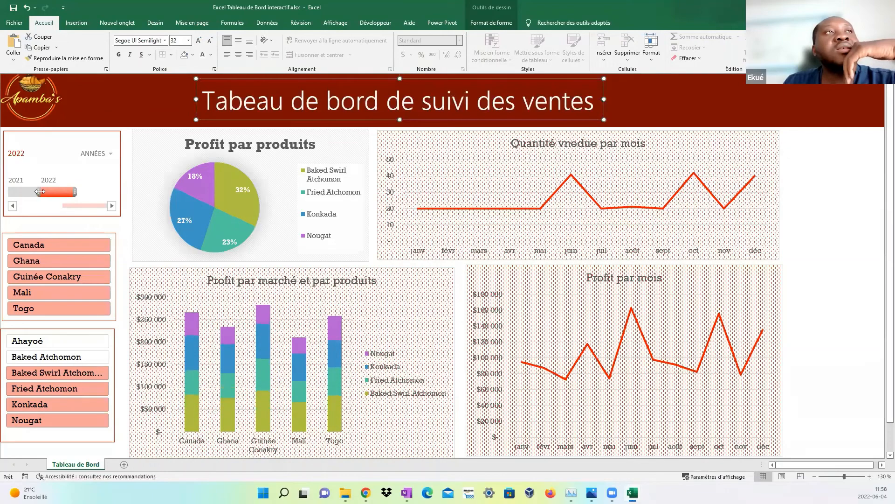
pyautogui.moveTo(38, 192); pyautogui.dragTo(6, 191)
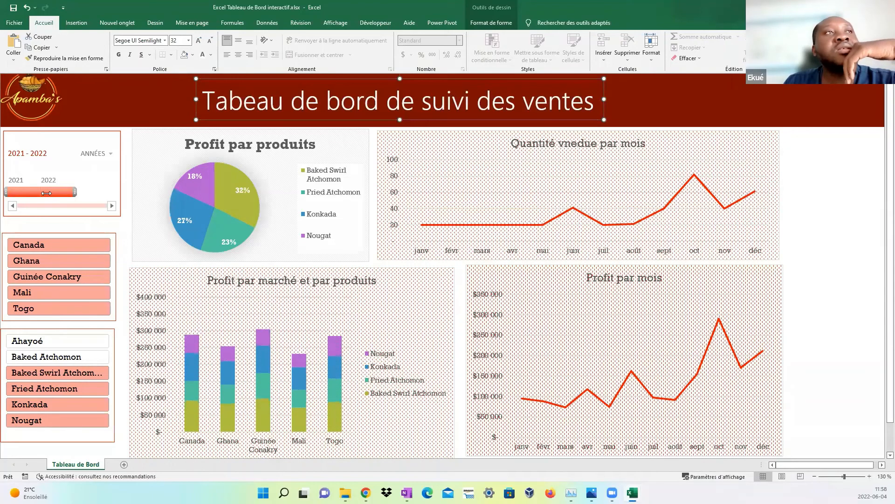
pyautogui.click(110, 154)
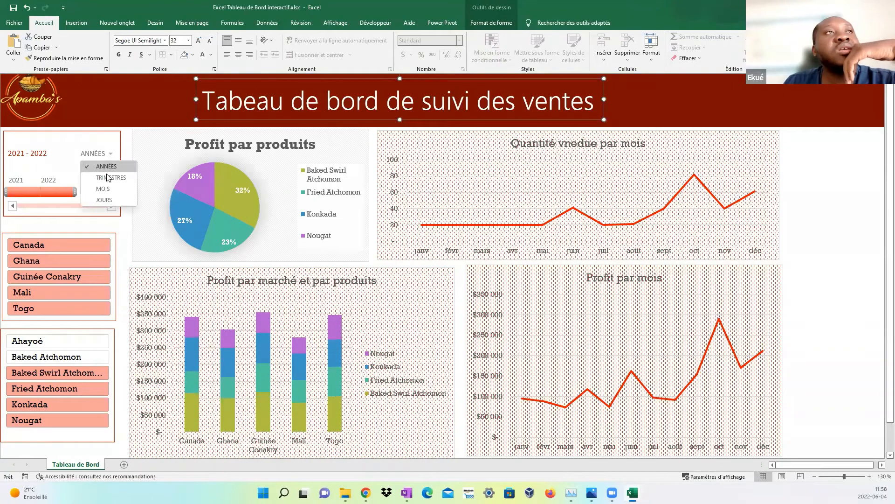
pyautogui.click(108, 180)
pyautogui.click(88, 193)
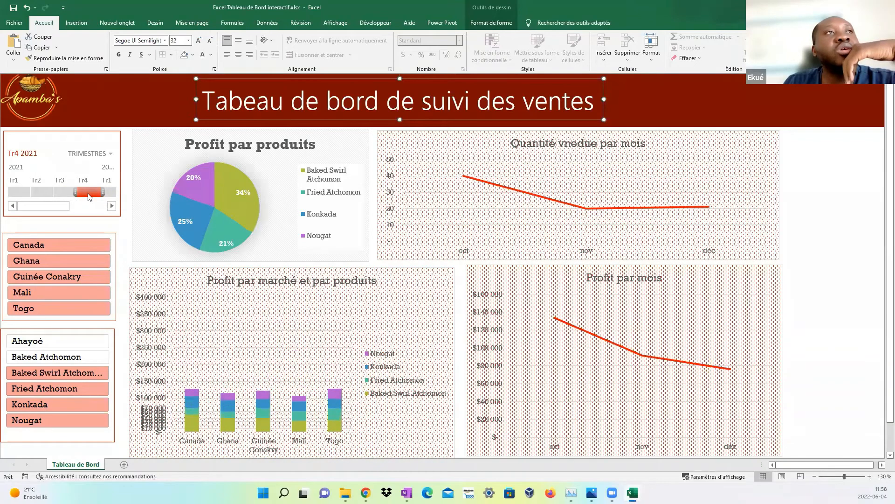
pyautogui.click(59, 193)
pyautogui.click(88, 191)
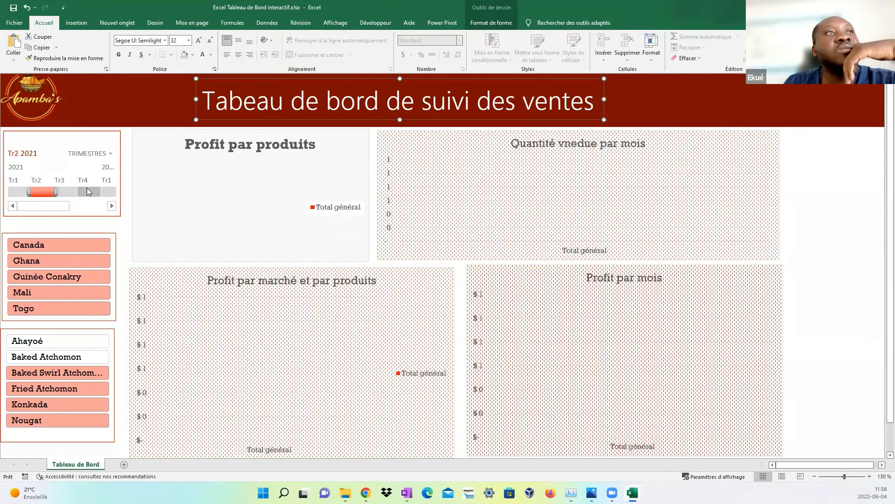
pyautogui.click(108, 191)
pyautogui.click(19, 192)
pyautogui.click(45, 193)
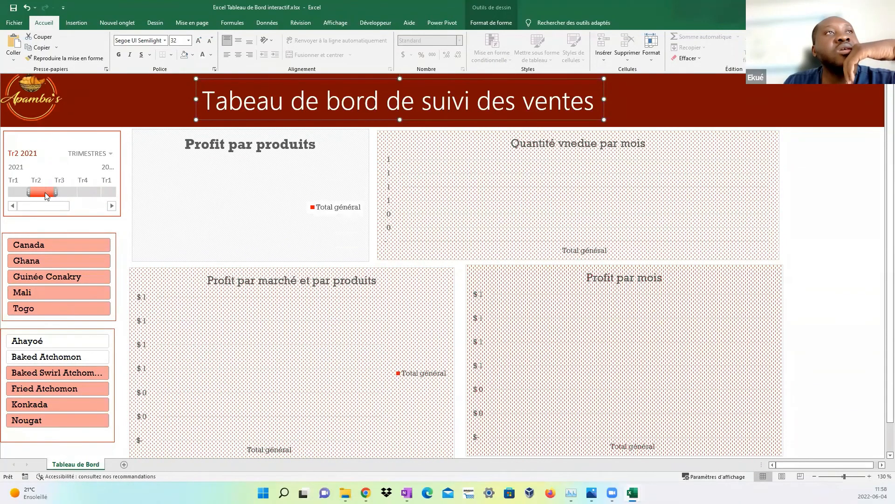
pyautogui.click(108, 156)
pyautogui.click(100, 183)
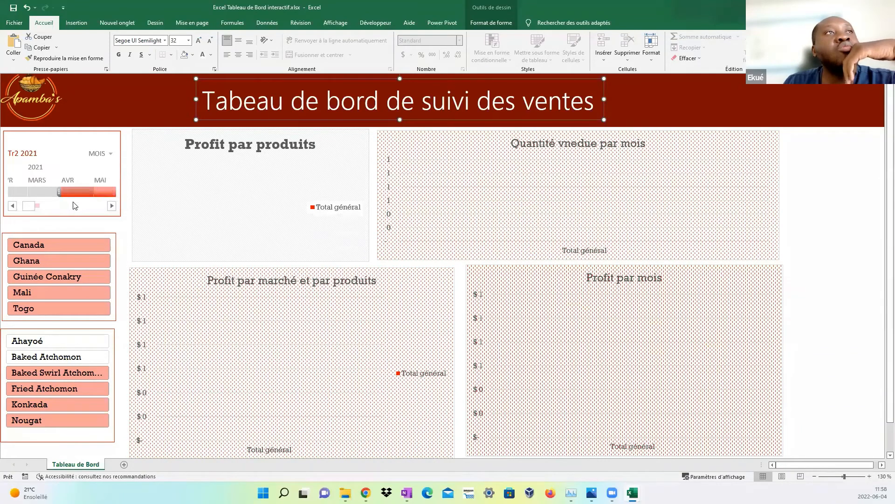
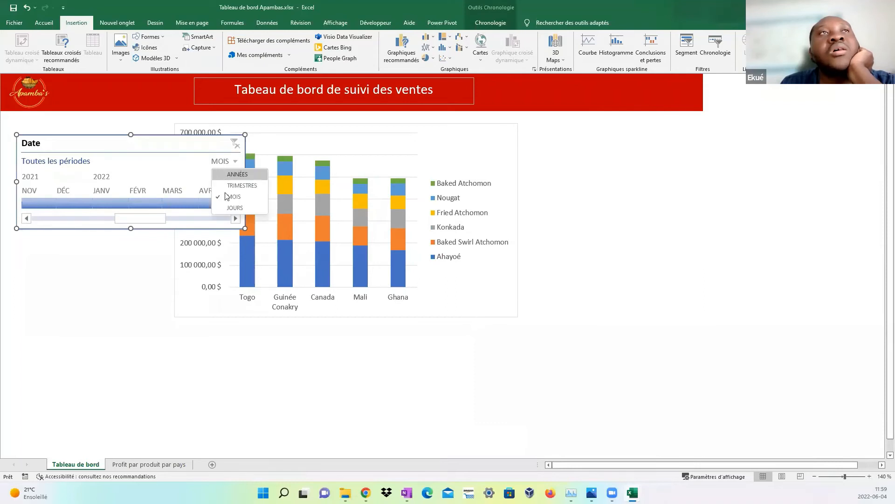
# Set the time level of the Date timeline to years (ANNÉES).
pyautogui.click(230, 207)
pyautogui.click(228, 163)
pyautogui.click(227, 176)
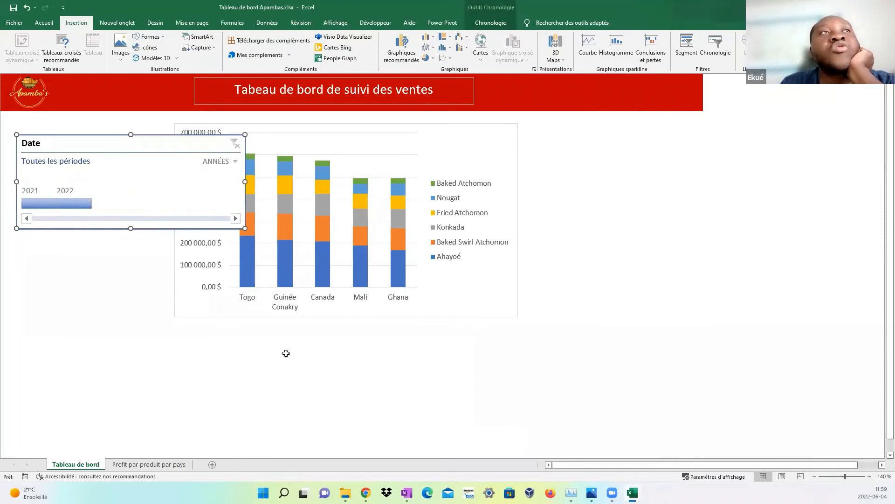
# Narrow the Date timeline and place it just below the banner's logo, clear of the stacked column chart.
pyautogui.moveTo(243, 181); pyautogui.dragTo(121, 195)
pyautogui.moveTo(69, 150); pyautogui.dragTo(63, 130)
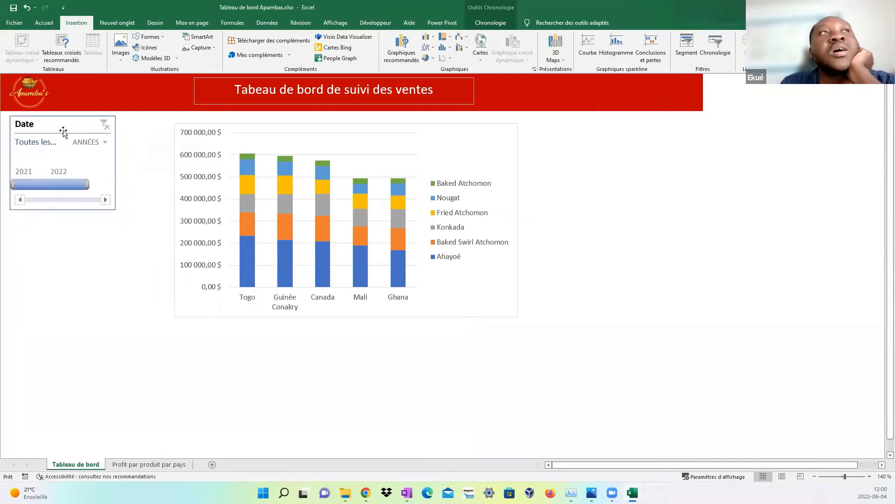
pyautogui.moveTo(114, 162); pyautogui.dragTo(107, 161)
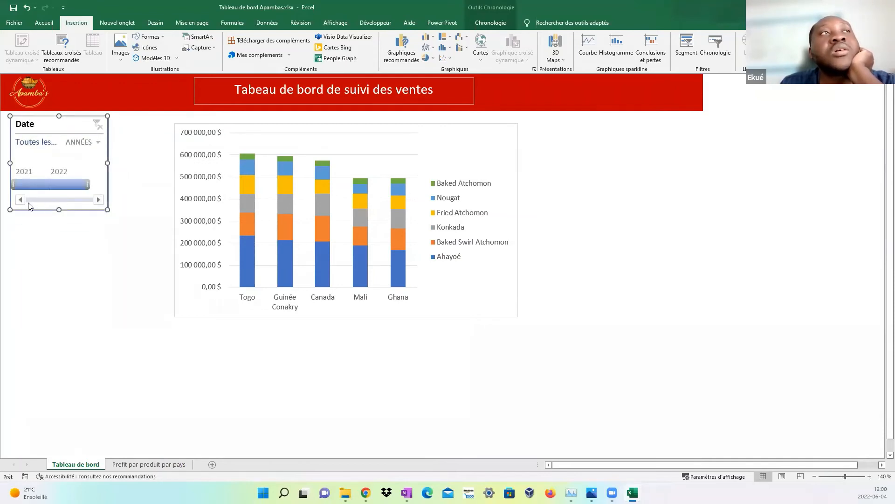
pyautogui.moveTo(64, 127); pyautogui.dragTo(61, 128)
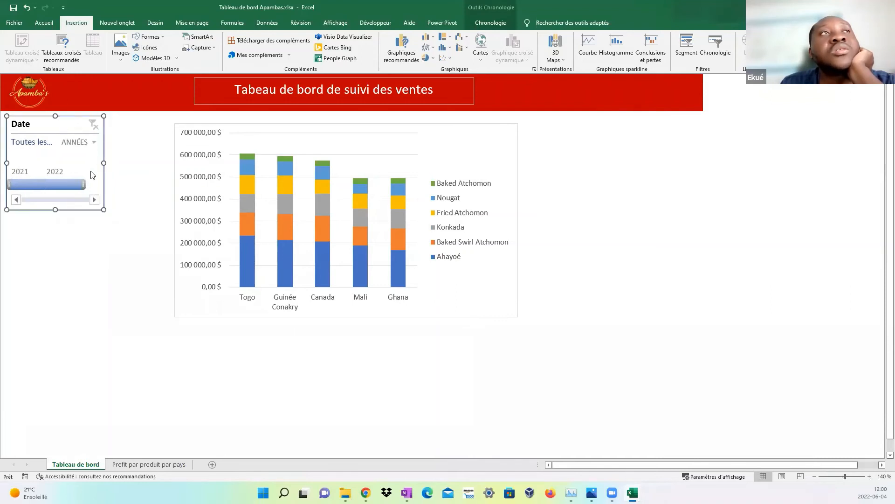
# Test the Date timeline on 2022 and 2021 separately, and extend its selection to 2021 - 2022.
pyautogui.click(62, 184)
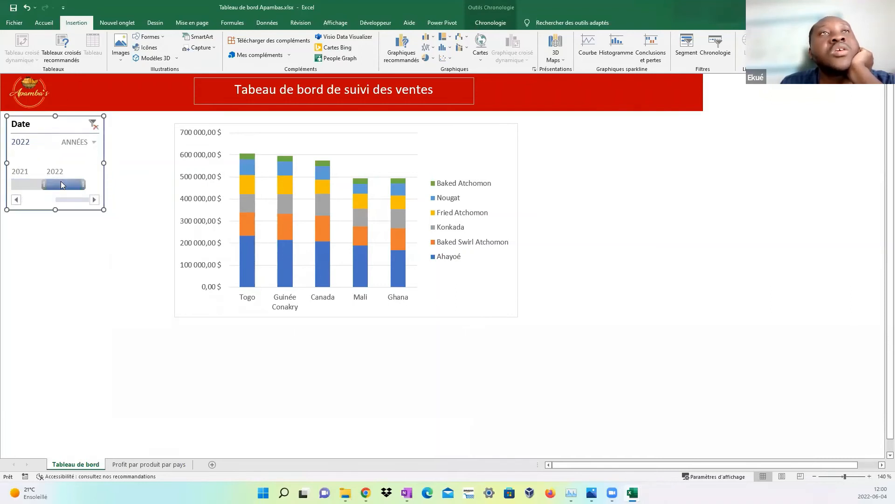
pyautogui.click(28, 184)
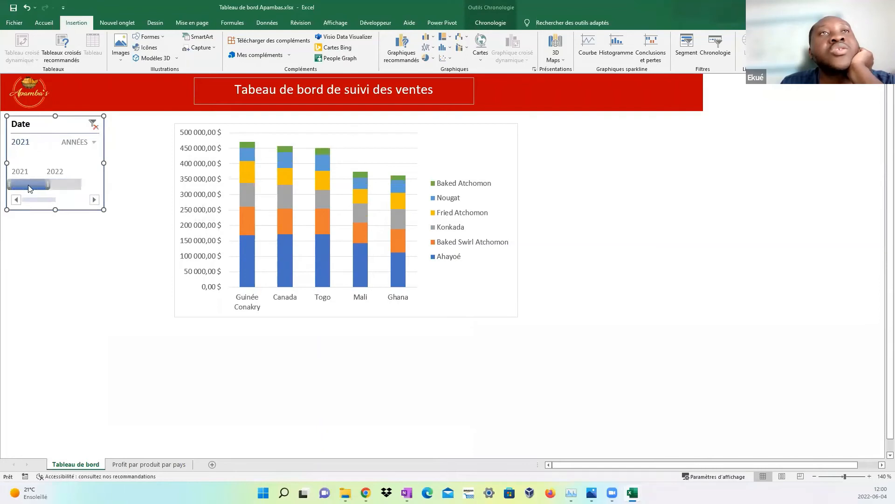
pyautogui.click(64, 185)
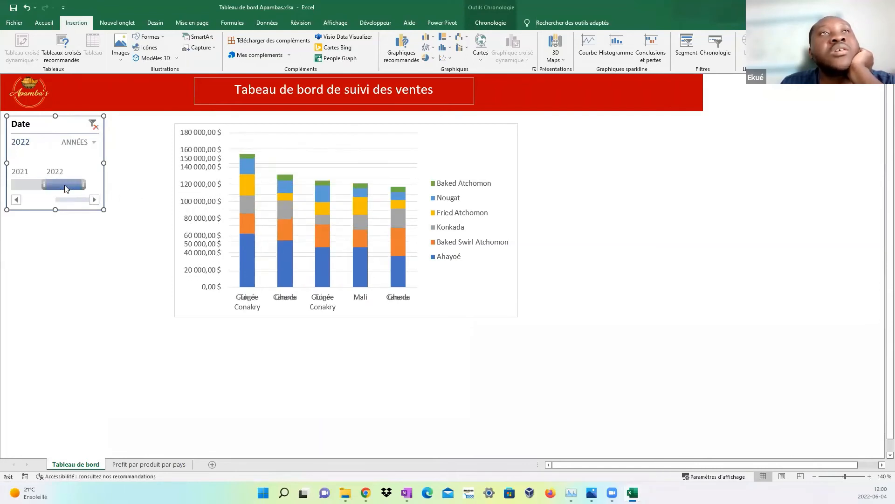
pyautogui.moveTo(43, 185); pyautogui.dragTo(18, 184)
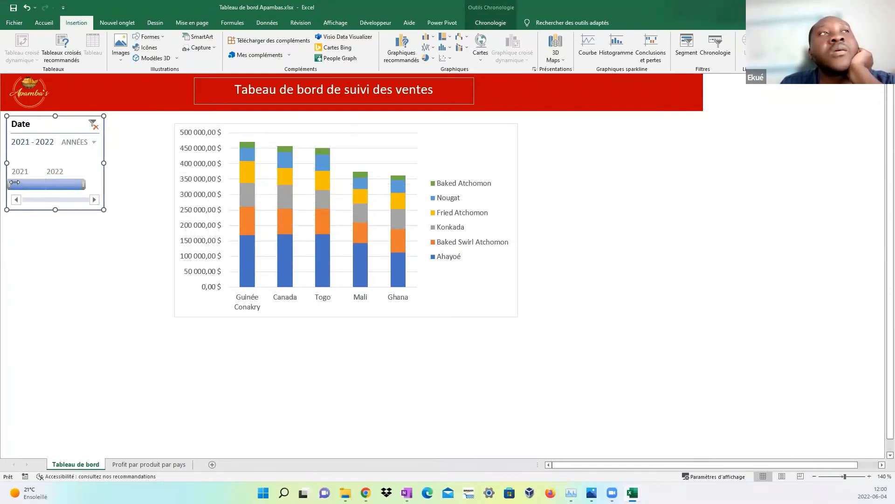
pyautogui.click(104, 241)
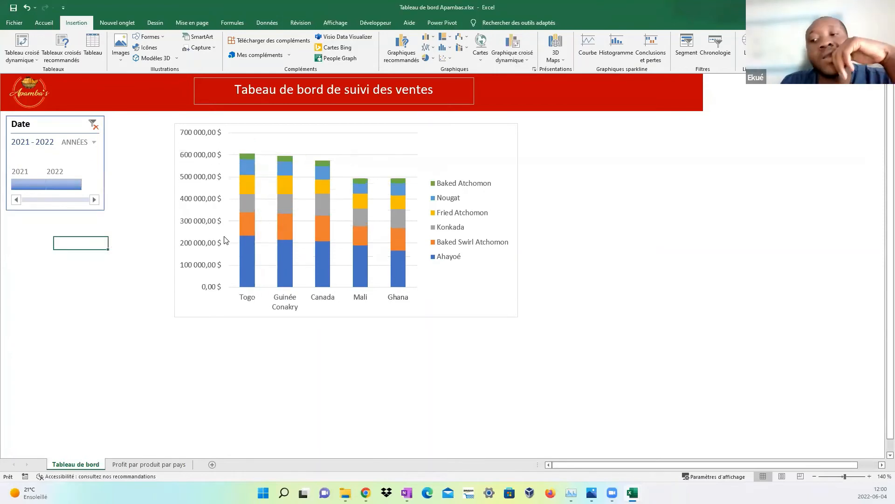
# View the country and product slicers in the Excel Tableau de Bord interactif workbook and return to Tableau de bord Apambas.
pyautogui.click(468, 145)
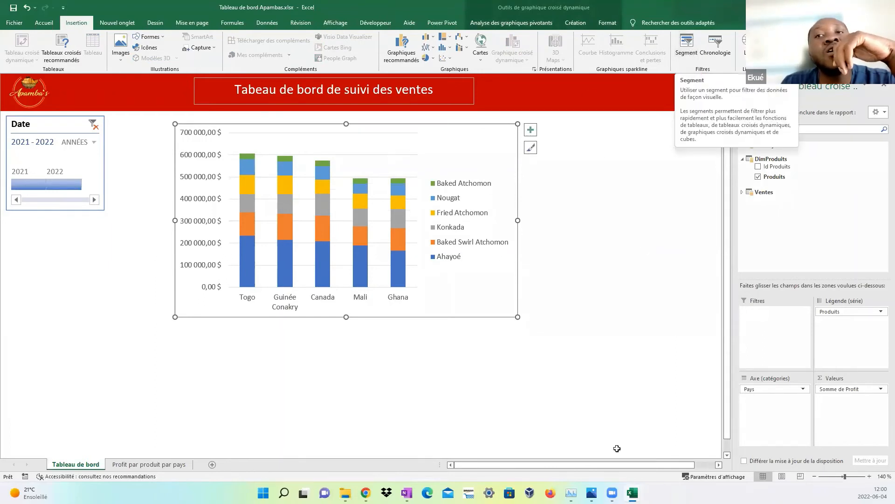
pyautogui.click(632, 492)
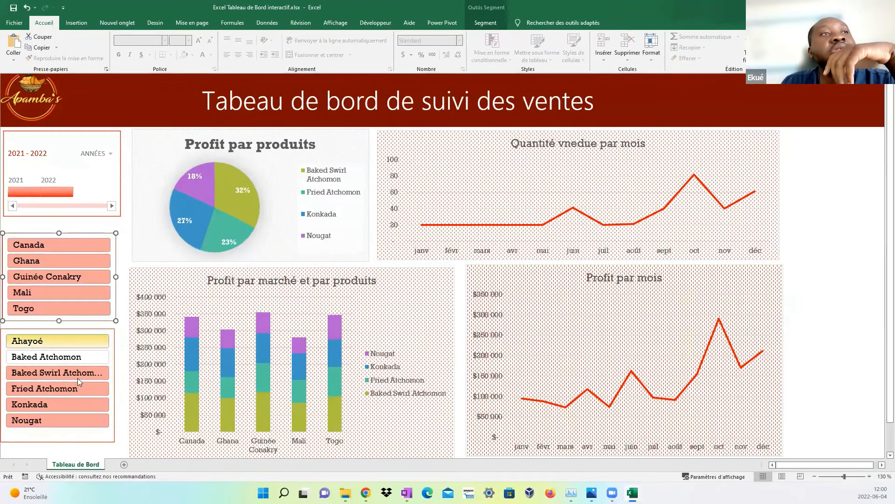
pyautogui.click(78, 379)
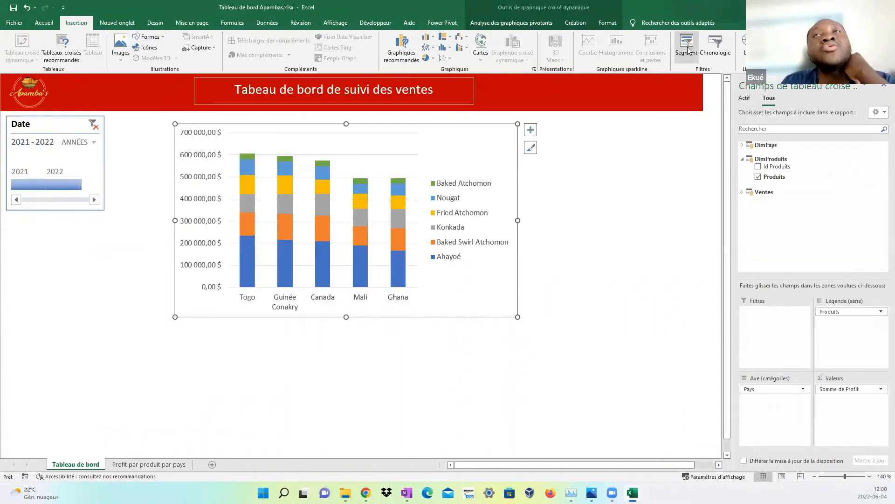
pyautogui.click(687, 45)
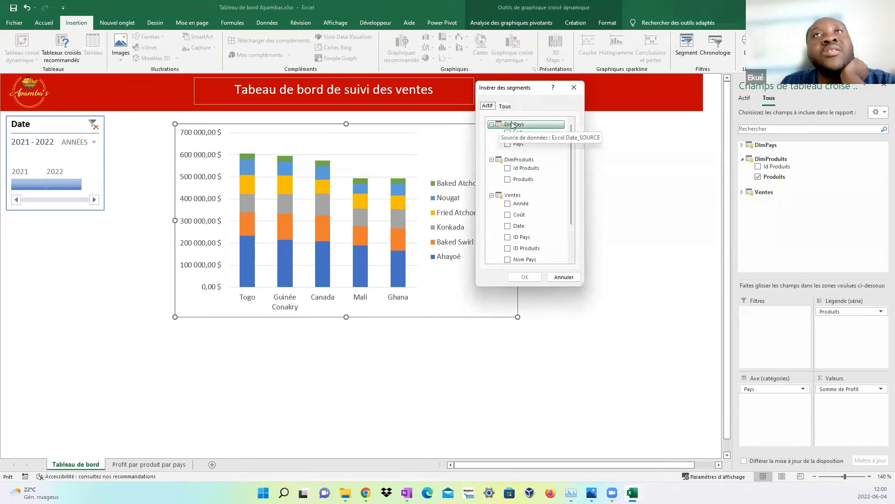
pyautogui.click(519, 145)
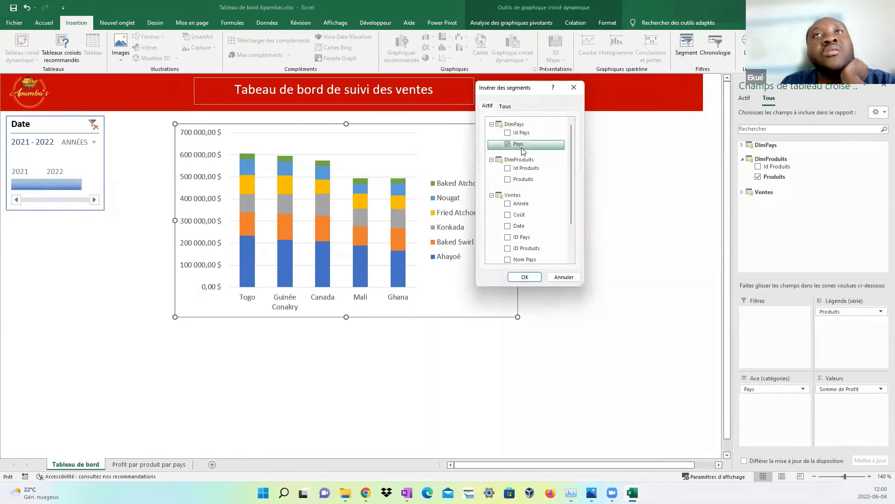
pyautogui.scroll(-2, 546, 193)
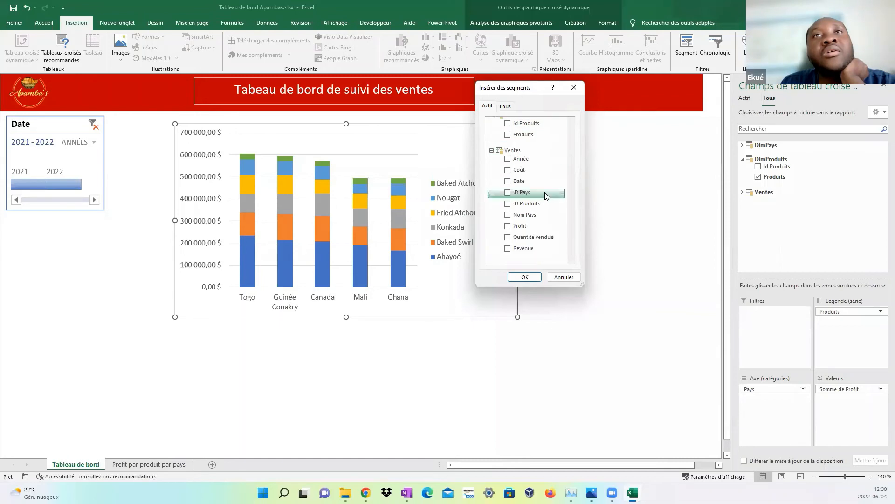
pyautogui.scroll(2, 545, 192)
pyautogui.click(538, 180)
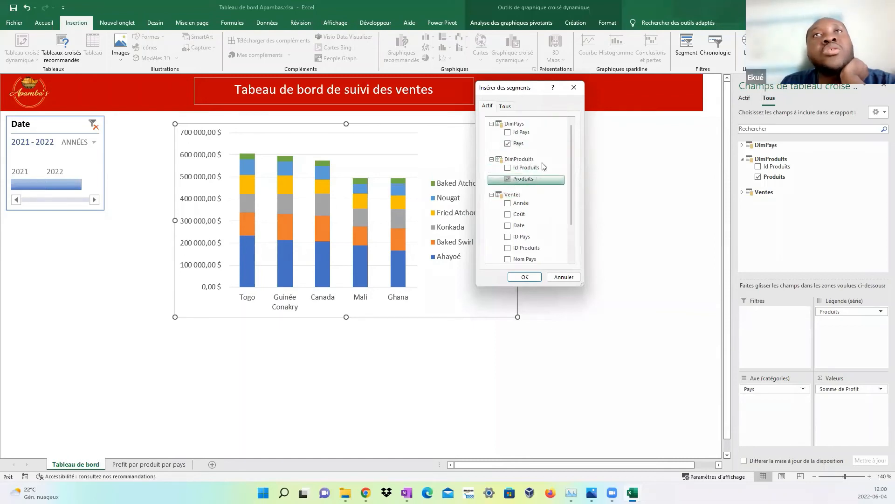
pyautogui.click(509, 179)
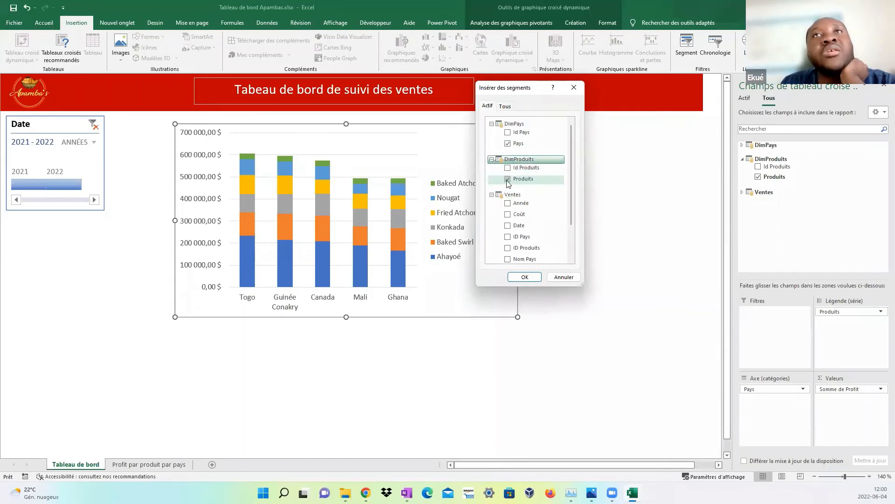
pyautogui.click(575, 279)
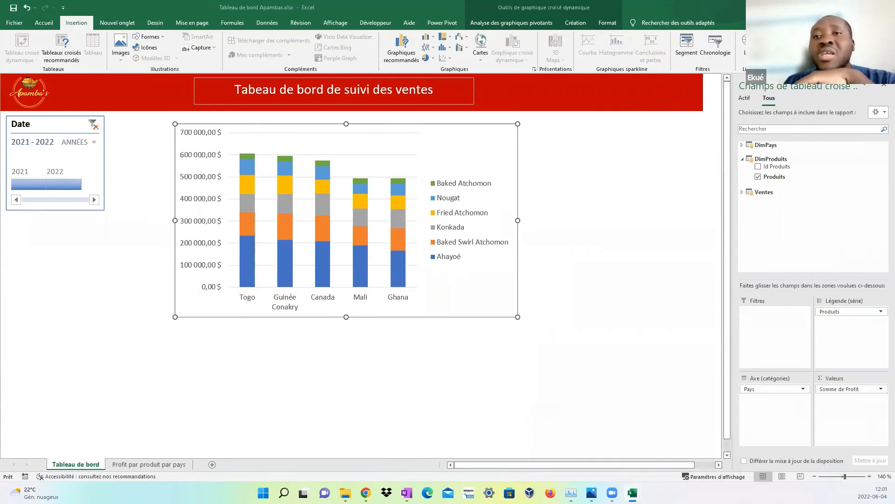
# Examine the Profit par produits pie chart in the example workbook, return to Tableau de bord Apambas and deselect the column chart.
pyautogui.click(605, 464)
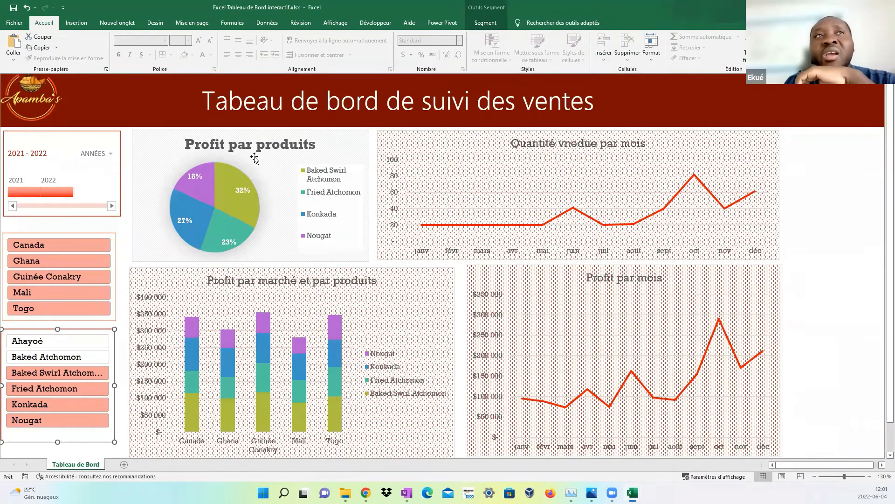
pyautogui.moveTo(235, 229)
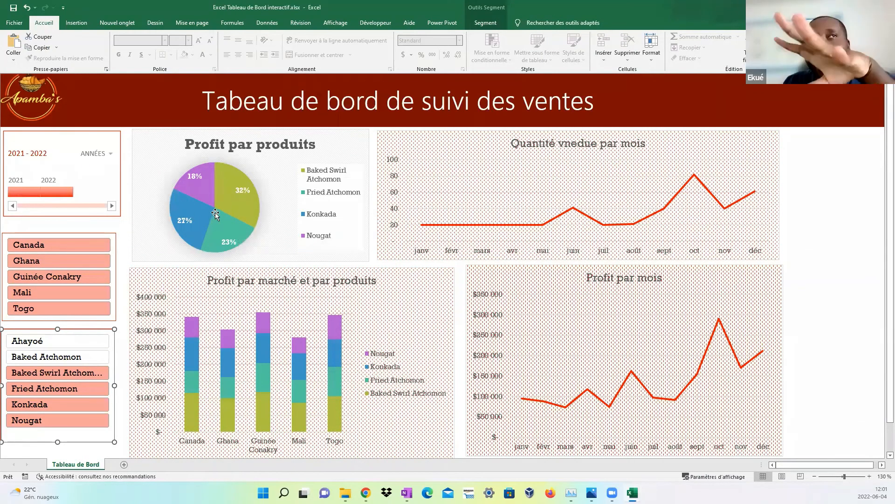
pyautogui.moveTo(198, 216)
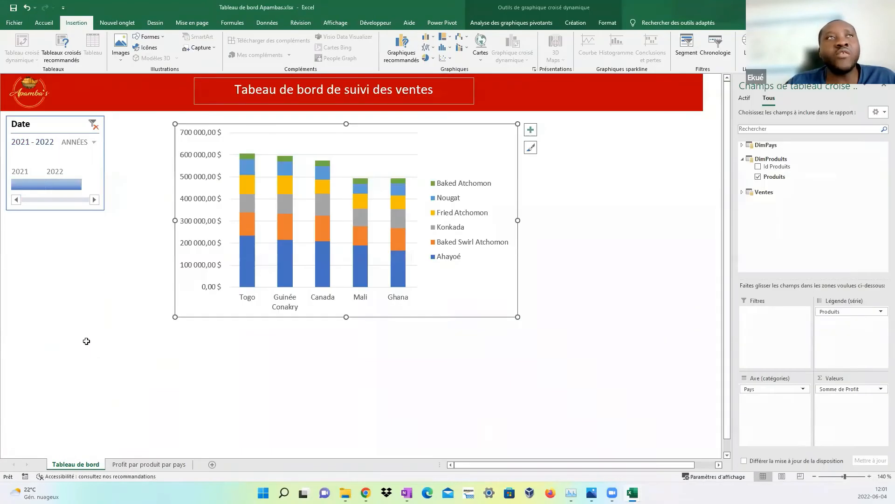
pyautogui.click(73, 312)
pyautogui.click(98, 243)
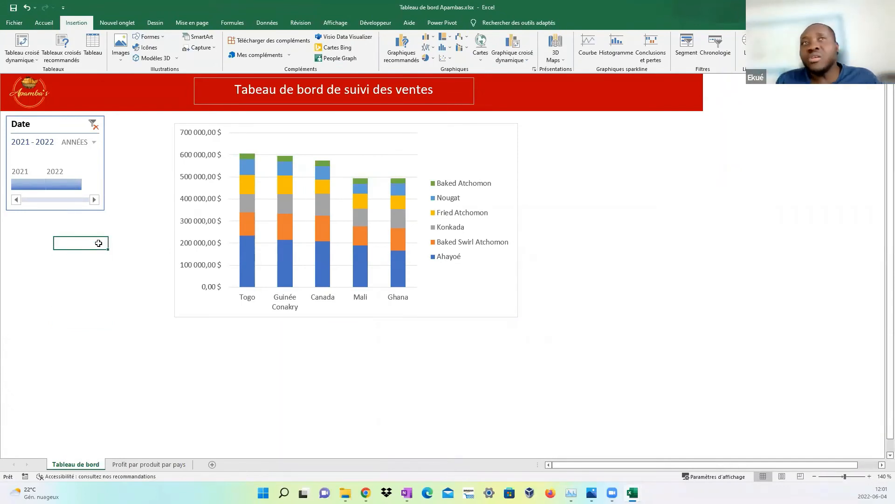
pyautogui.click(114, 291)
# Compare the overall layout of the example dashboard with the Tableau de bord sheet in Tableau de bord Apambas.
pyautogui.moveTo(612, 493)
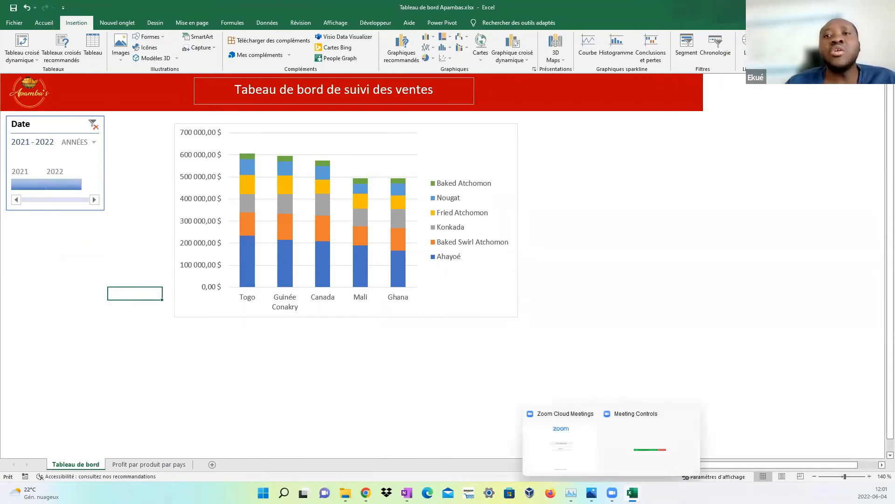
pyautogui.click(601, 459)
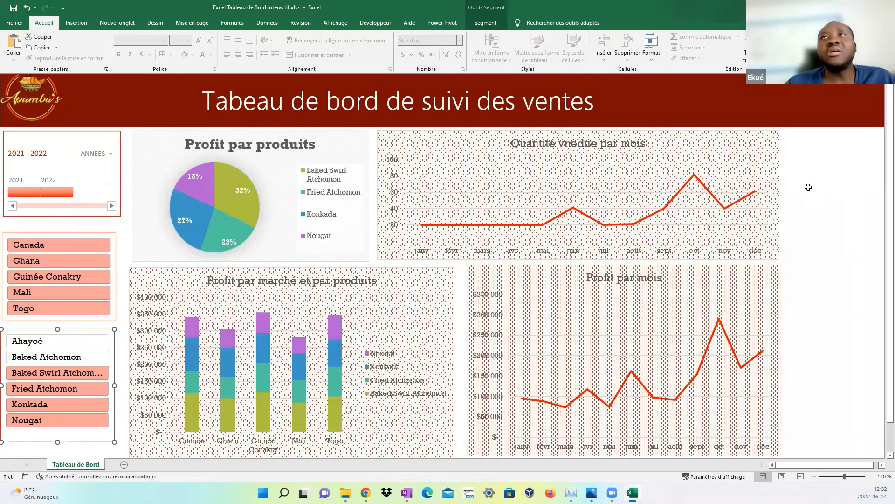
pyautogui.click(810, 187)
pyautogui.hotkey('alt', 'Tab')
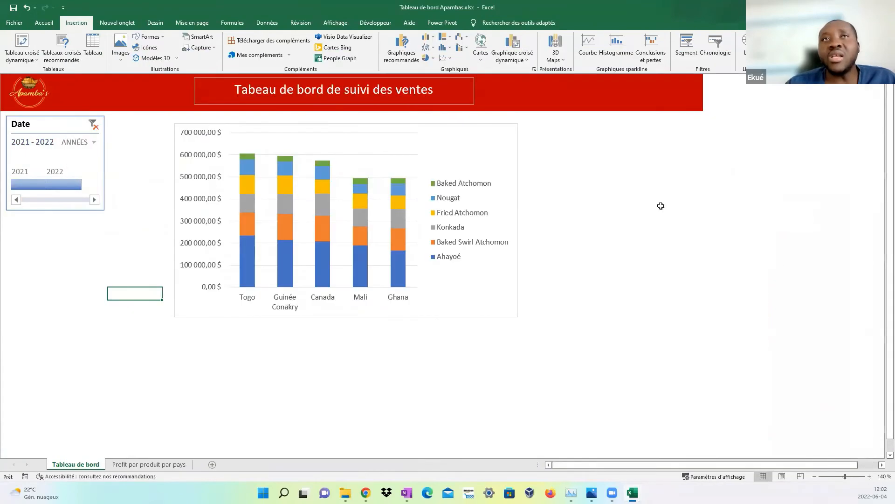
pyautogui.click(632, 304)
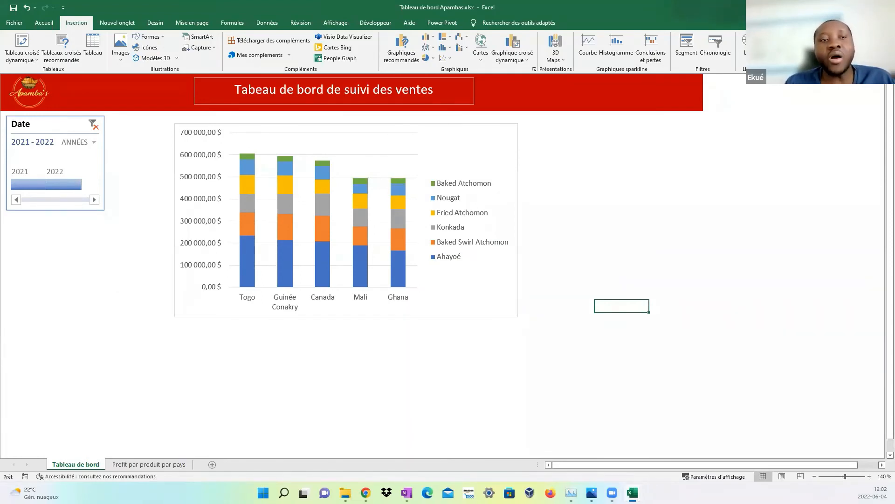
pyautogui.click(758, 319)
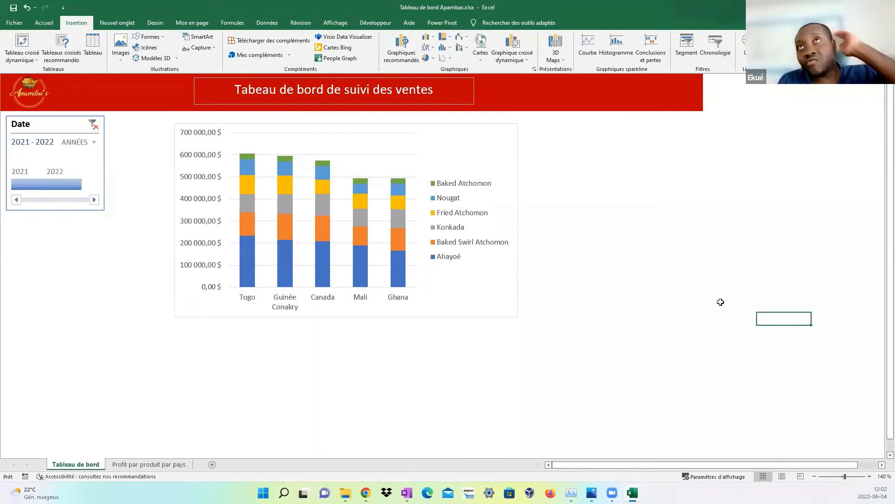
pyautogui.click(679, 267)
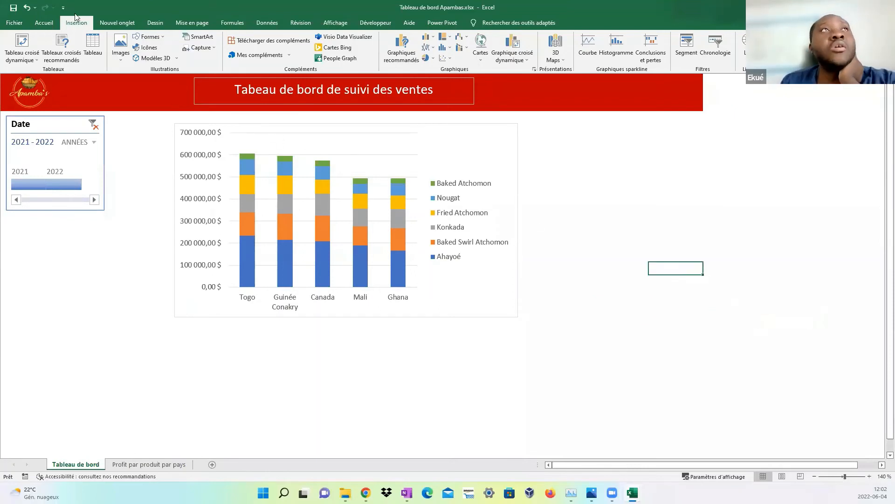
pyautogui.click(686, 45)
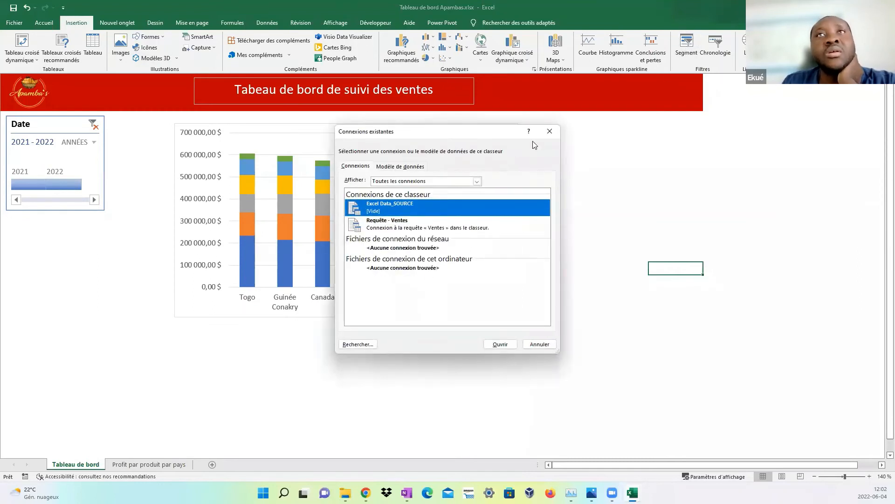
pyautogui.click(548, 133)
pyautogui.click(567, 231)
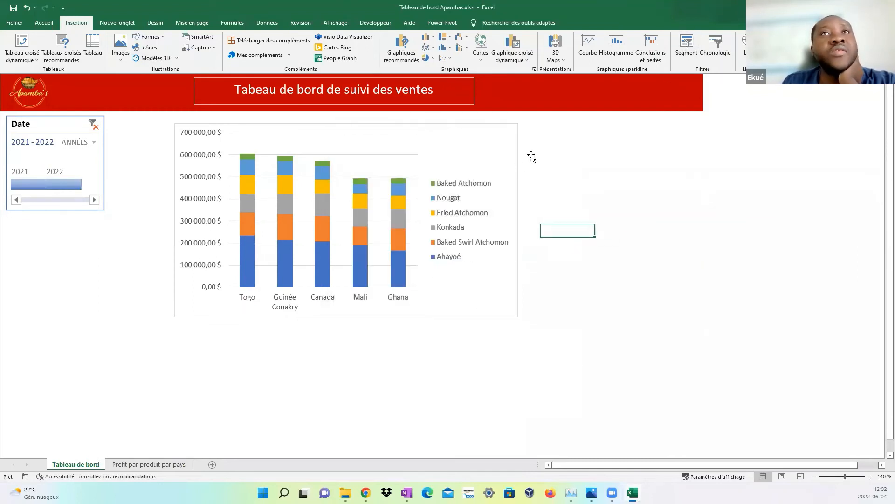
# Insert slicers for the Pays field of DimPays and the Produits field of DimProduits, based on the column chart.
pyautogui.click(498, 147)
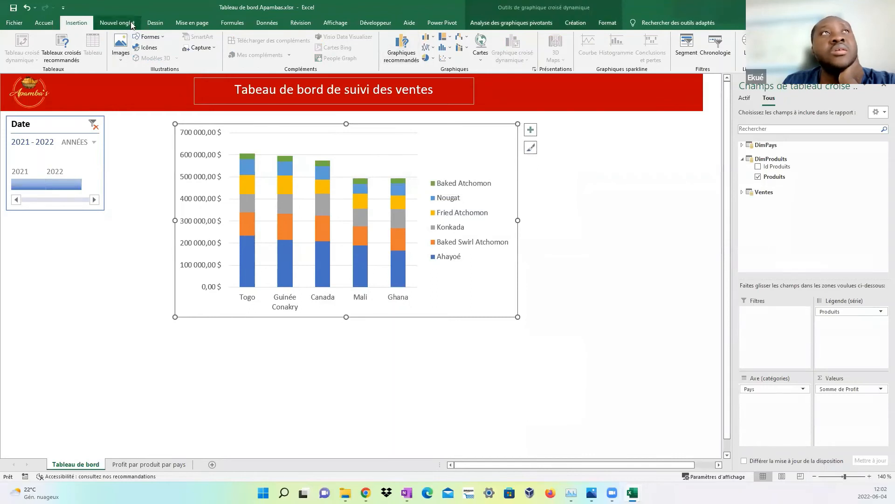
pyautogui.click(686, 47)
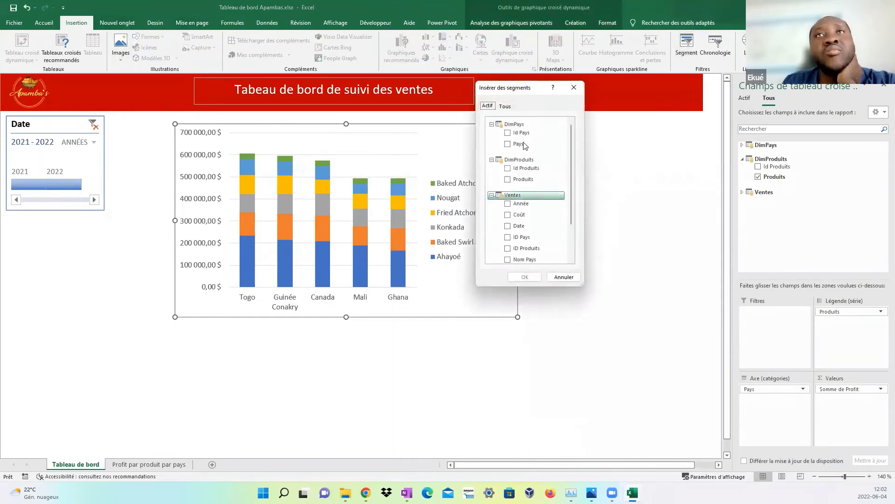
pyautogui.click(507, 144)
pyautogui.click(507, 179)
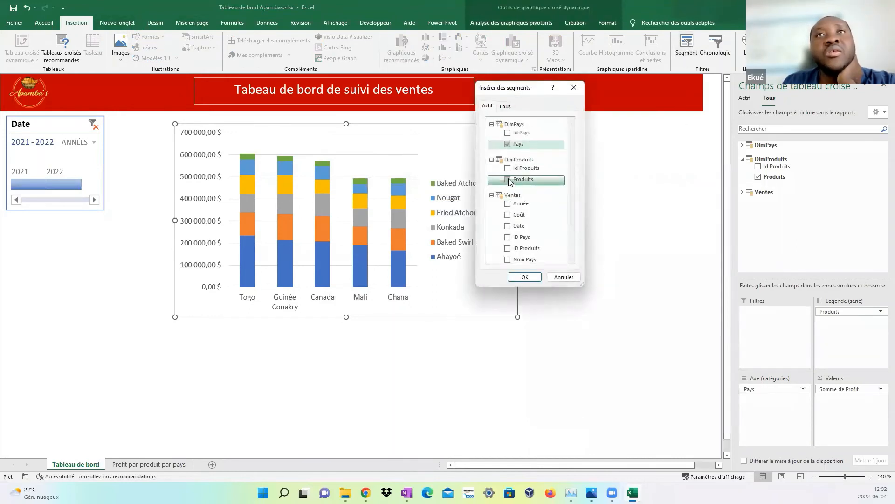
pyautogui.click(524, 277)
# Place the Produits slicer under the Date timeline and resize it to about 3.95 cm wide with all six products showing.
pyautogui.click(388, 207)
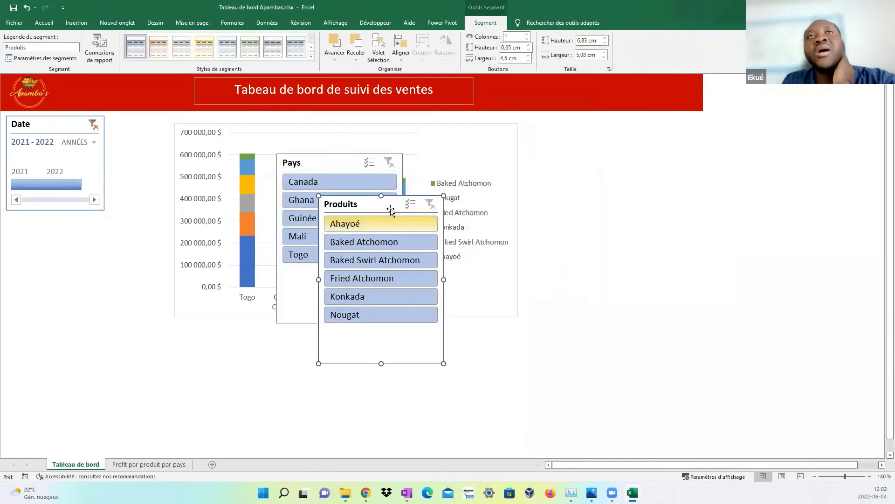
pyautogui.moveTo(377, 208); pyautogui.dragTo(65, 235)
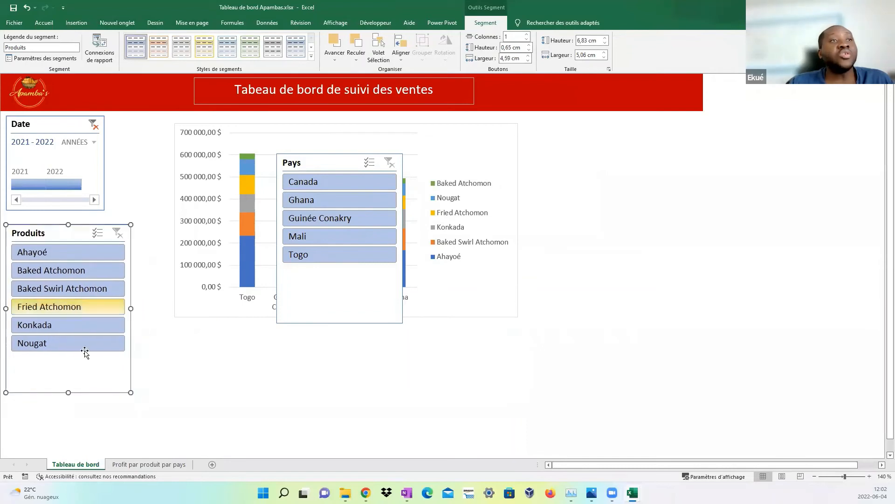
pyautogui.moveTo(66, 390); pyautogui.dragTo(66, 357)
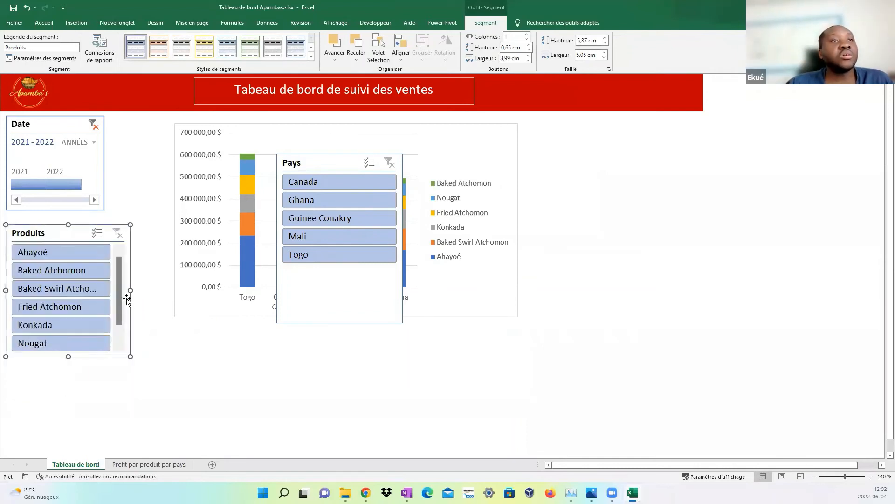
pyautogui.moveTo(130, 290); pyautogui.dragTo(104, 290)
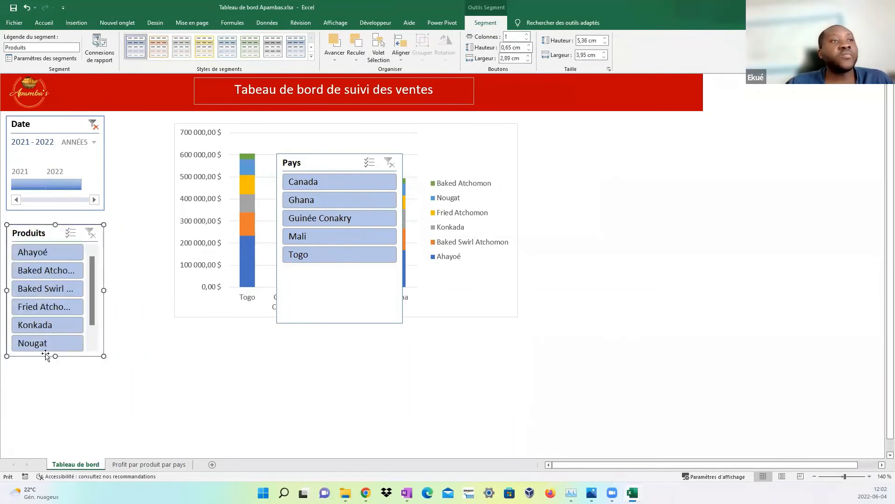
pyautogui.moveTo(53, 357)
pyautogui.mouseDown()
pyautogui.moveTo(59, 382)
pyautogui.moveTo(56, 371)
pyautogui.mouseUp()
pyautogui.click(178, 394)
# Fit the Pays slicer between the Date timeline and the Produits slicer at about 4.77 by 4.27 cm, moving Produits down to make room.
pyautogui.moveTo(324, 165); pyautogui.dragTo(167, 284)
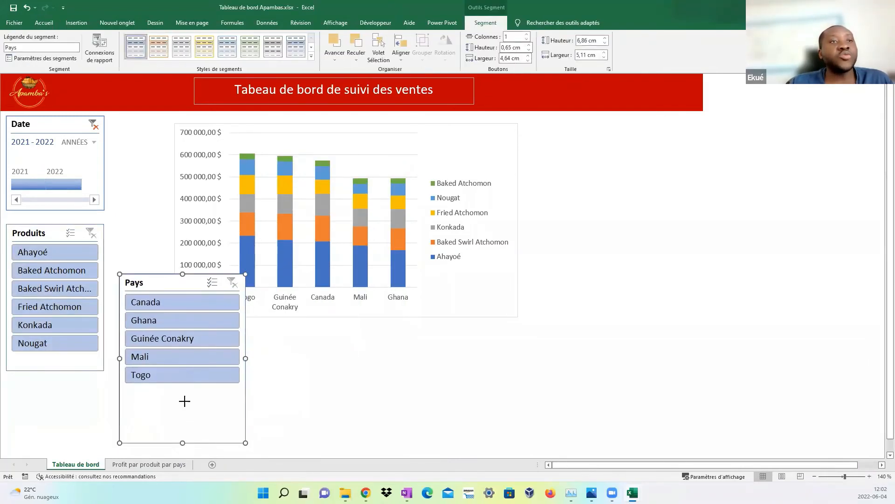
pyautogui.moveTo(183, 442); pyautogui.dragTo(182, 378)
pyautogui.moveTo(54, 366); pyautogui.dragTo(60, 449)
pyautogui.moveTo(160, 272); pyautogui.dragTo(91, 237)
pyautogui.moveTo(133, 279); pyautogui.dragTo(116, 261)
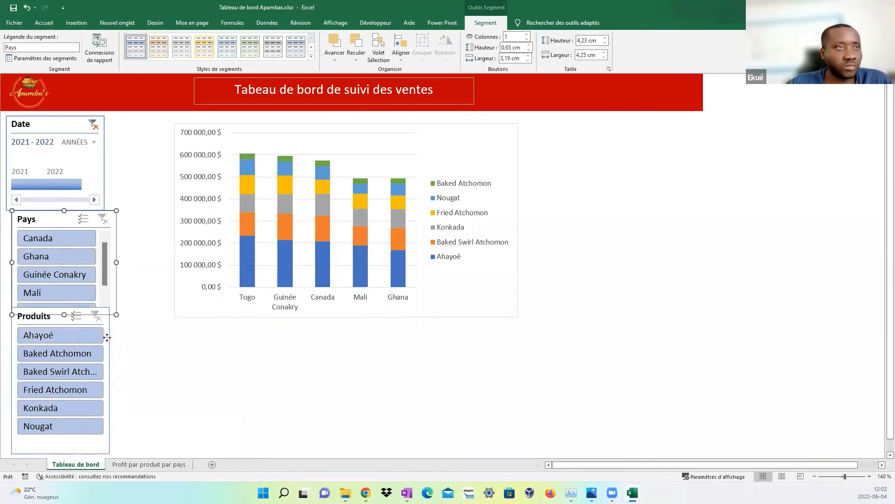
pyautogui.moveTo(108, 339); pyautogui.dragTo(109, 356)
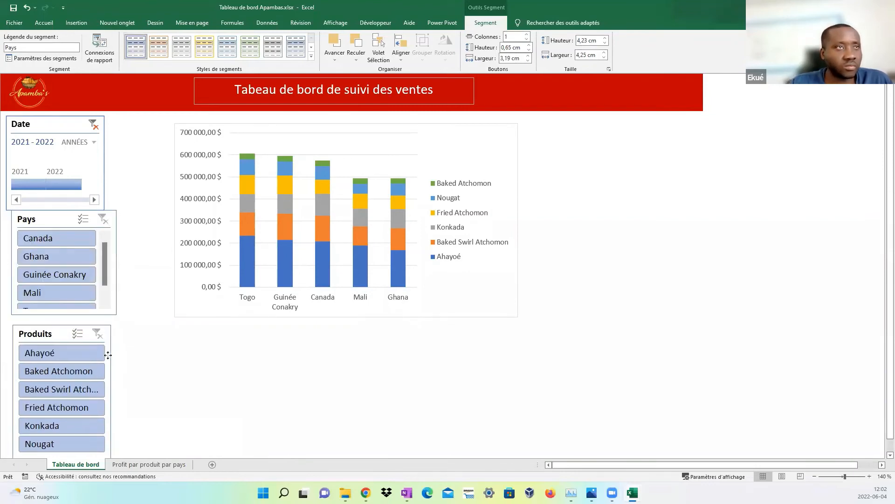
pyautogui.click(70, 317)
pyautogui.moveTo(60, 318); pyautogui.dragTo(60, 331)
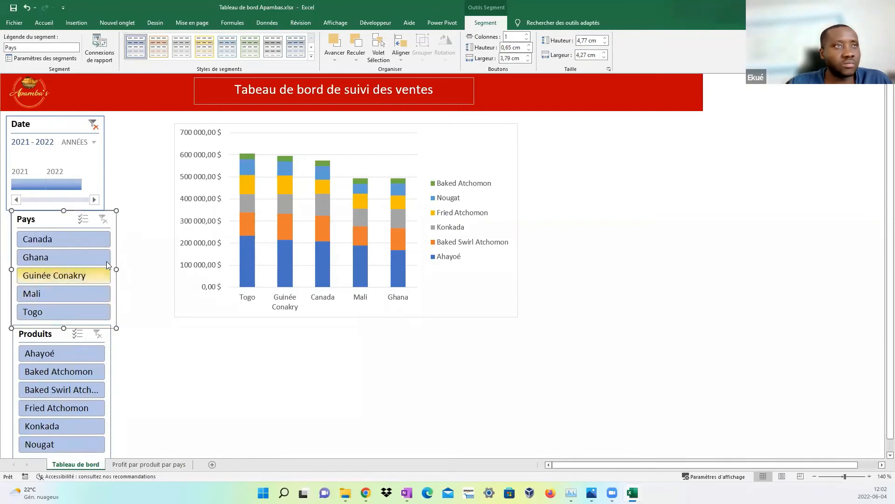
pyautogui.moveTo(93, 219); pyautogui.dragTo(86, 225)
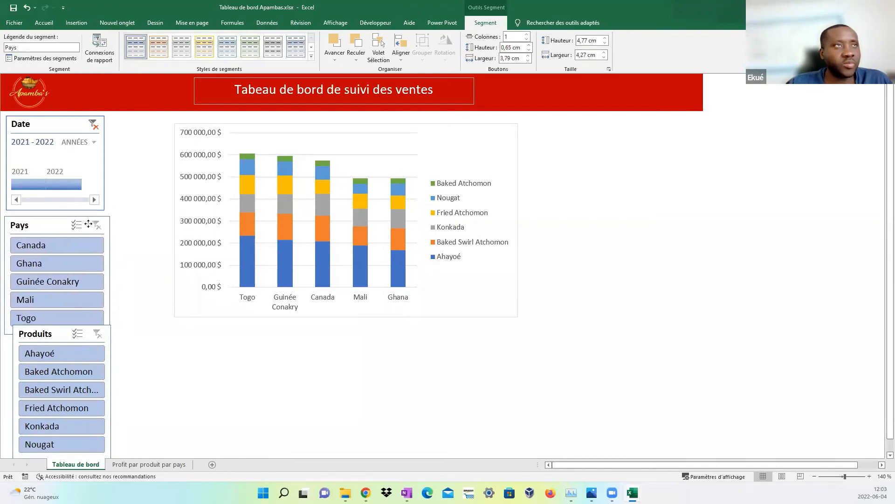
# Widen the Date timeline to the slicers' width, and align the Produits slicer beneath Pays, adjusting its width and height.
pyautogui.click(106, 166)
pyautogui.moveTo(106, 166); pyautogui.dragTo(112, 166)
pyautogui.click(122, 292)
pyautogui.scroll(-2, 145, 320)
pyautogui.scroll(-1, 145, 321)
pyautogui.moveTo(59, 231); pyautogui.dragTo(53, 246)
pyautogui.moveTo(107, 299); pyautogui.dragTo(110, 299)
pyautogui.click(140, 314)
pyautogui.click(66, 373)
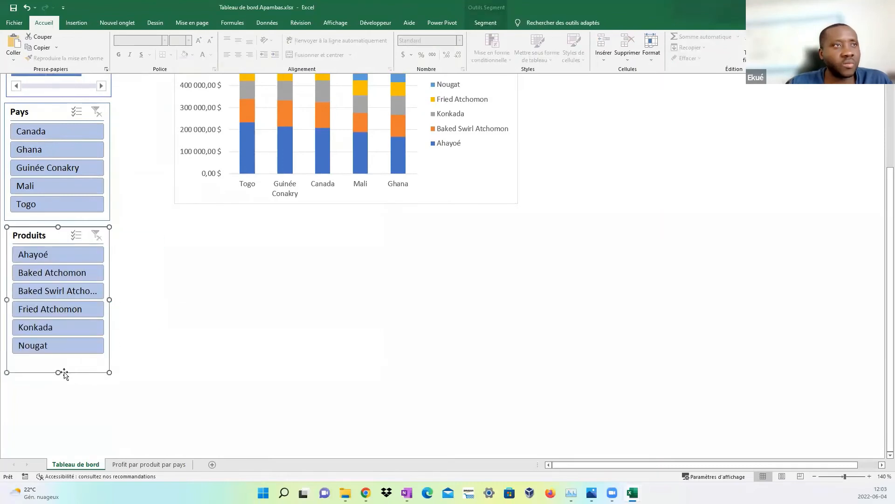
pyautogui.moveTo(58, 370); pyautogui.dragTo(58, 363)
pyautogui.click(242, 332)
pyautogui.click(328, 346)
# Move the column chart on the Profit par produit par pays sheet down and clear of the pivot table.
pyautogui.scroll(3, 414, 360)
pyautogui.scroll(-1, 419, 360)
pyautogui.scroll(1, 401, 387)
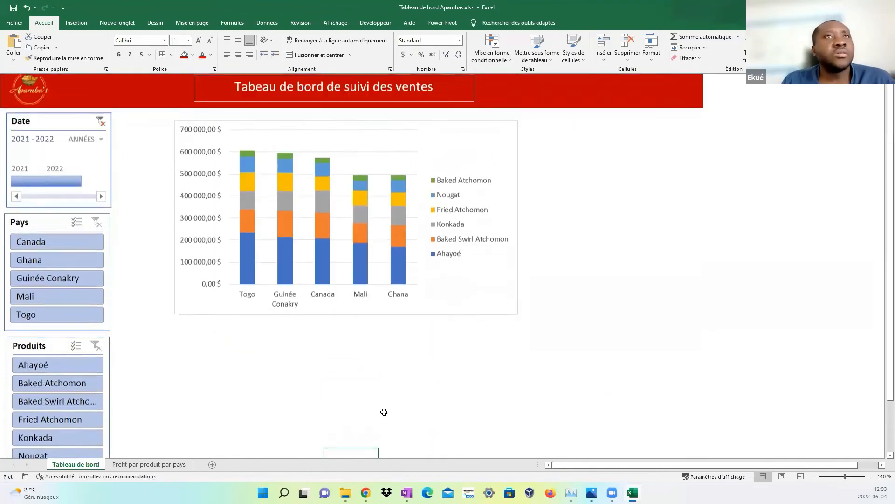
pyautogui.scroll(-2, 182, 423)
pyautogui.click(444, 417)
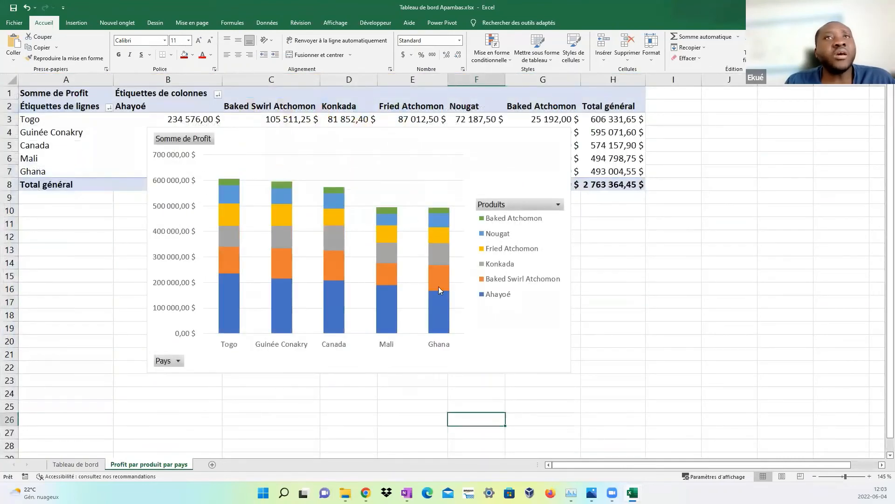
pyautogui.moveTo(405, 152); pyautogui.dragTo(594, 244)
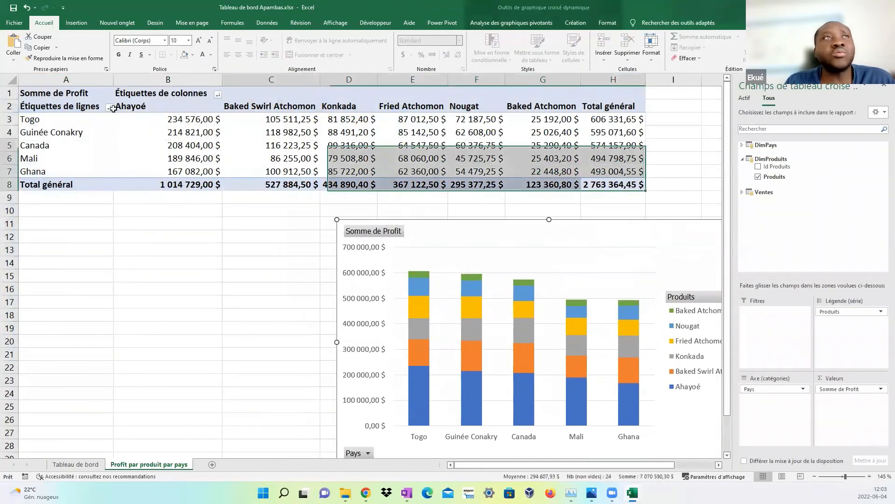
# Copy the whole profit pivot table and paste the duplicate at cell B26 of the same sheet.
pyautogui.press('Escape')
pyautogui.hotkey('ctrl', 'c')
pyautogui.click(134, 342)
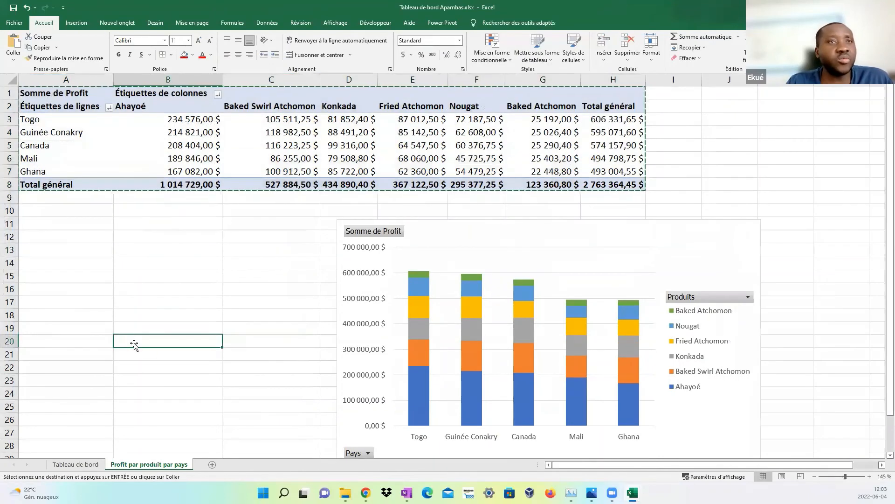
pyautogui.scroll(-3, 153, 350)
pyautogui.scroll(1, 153, 350)
pyautogui.click(132, 341)
pyautogui.hotkey('ctrl', 'v')
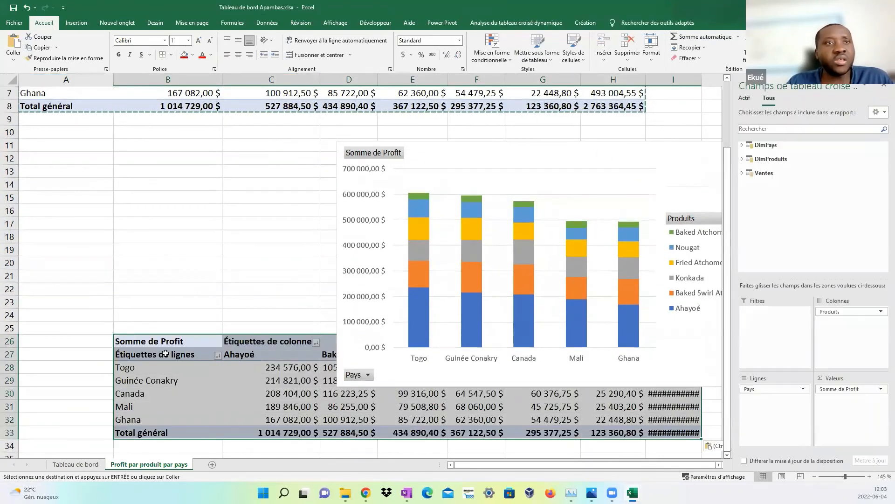
# Remove the Produits field from the copied pivot table's columns and shift the column chart up, away from the copy.
pyautogui.moveTo(322, 414); pyautogui.dragTo(355, 419)
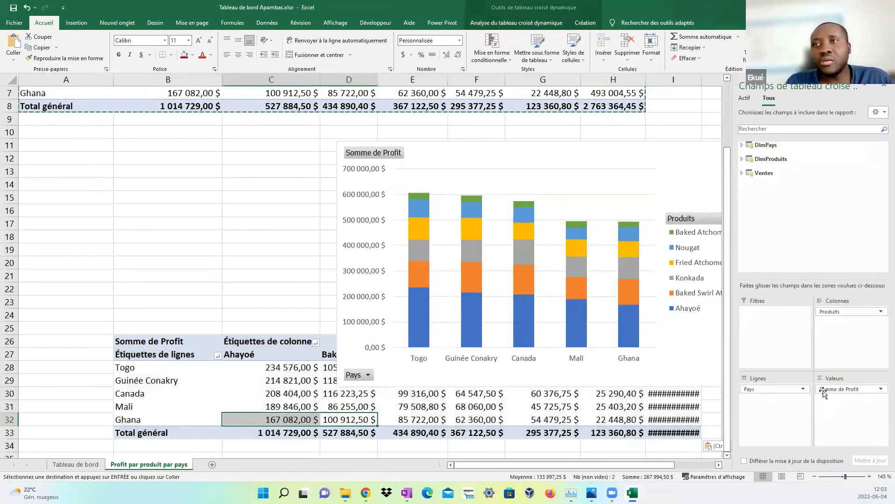
pyautogui.click(880, 311)
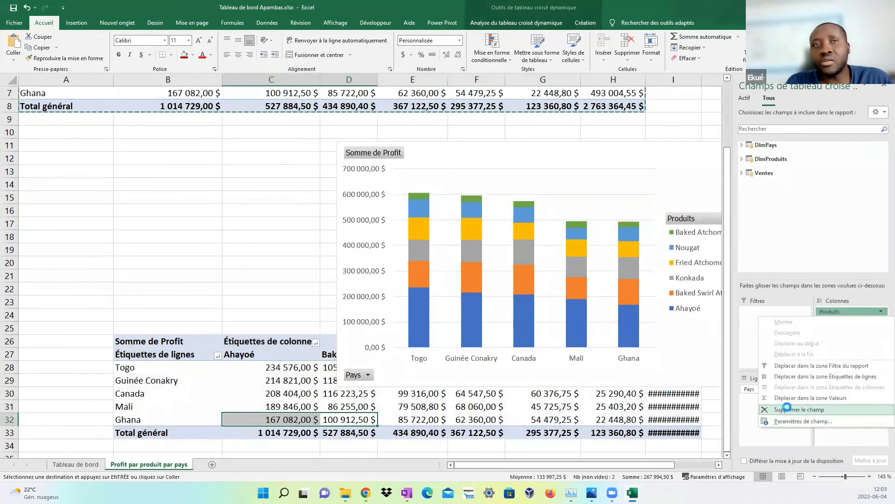
pyautogui.click(799, 409)
pyautogui.moveTo(464, 158); pyautogui.dragTo(474, 117)
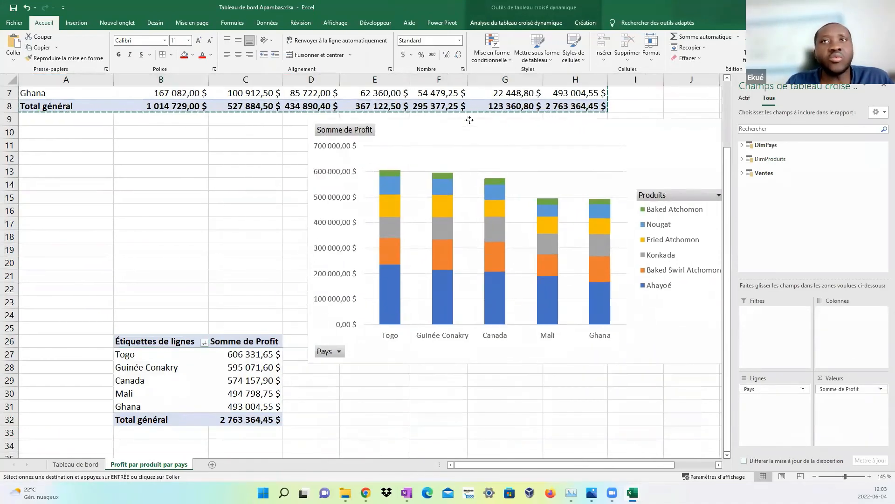
# Create a pie pivot chart from the copied profit-by-country table and apply the eighth chart style with percentage labels.
pyautogui.moveTo(158, 341); pyautogui.dragTo(255, 419)
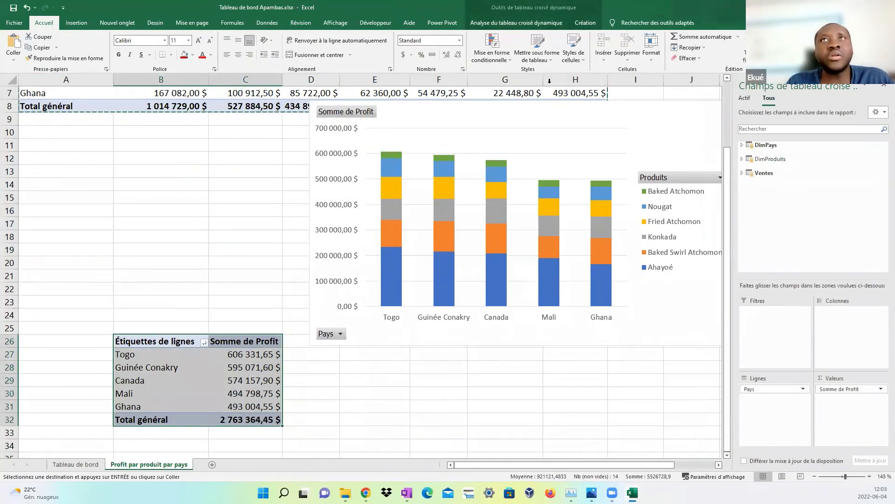
pyautogui.click(543, 19)
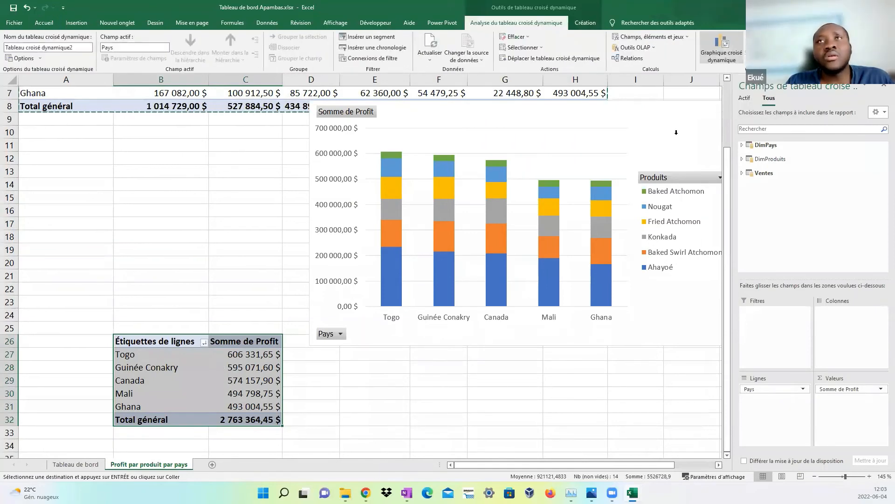
pyautogui.click(727, 49)
pyautogui.click(338, 184)
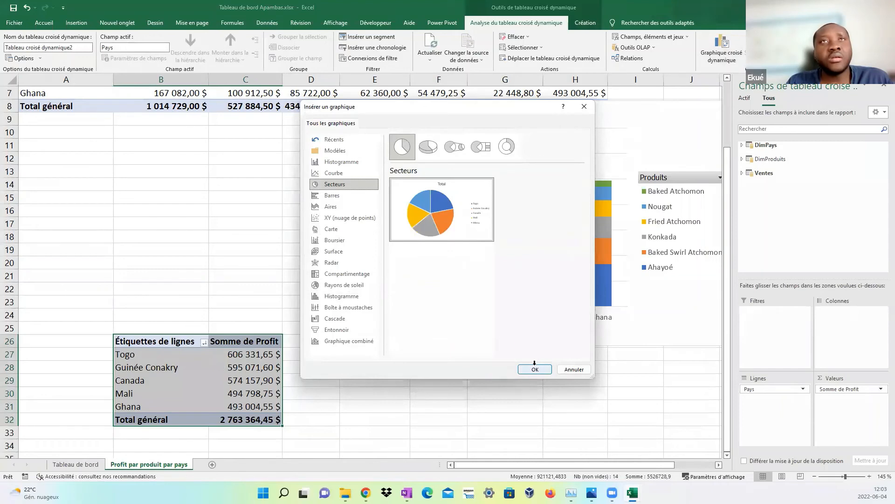
pyautogui.click(535, 369)
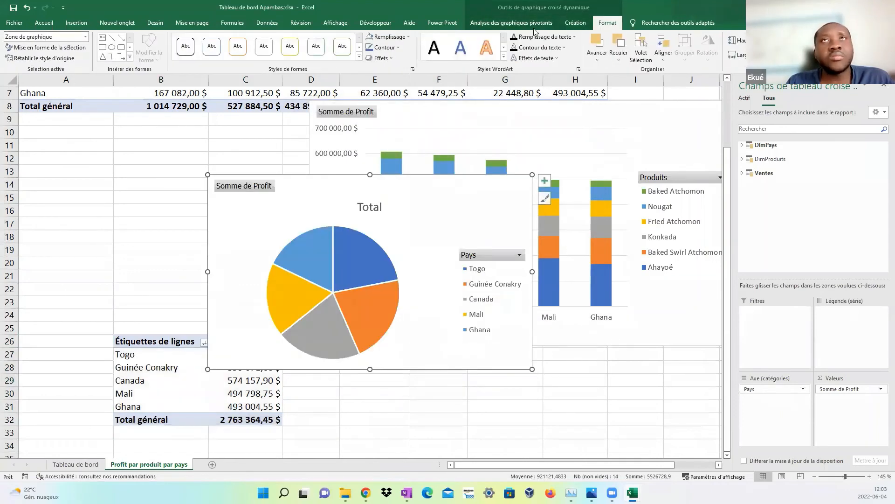
pyautogui.click(575, 23)
pyautogui.click(428, 52)
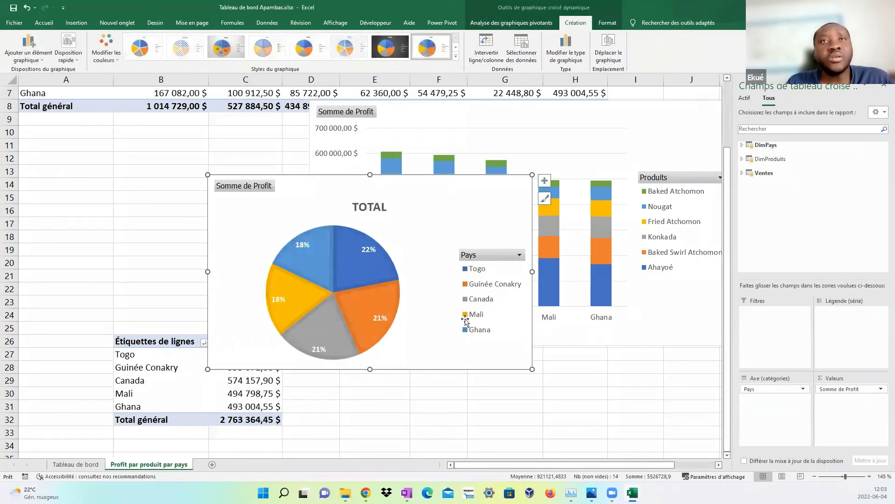
# Copy the country pie chart and paste it into the Tableau de bord sheet.
pyautogui.click(513, 400)
pyautogui.click(483, 191)
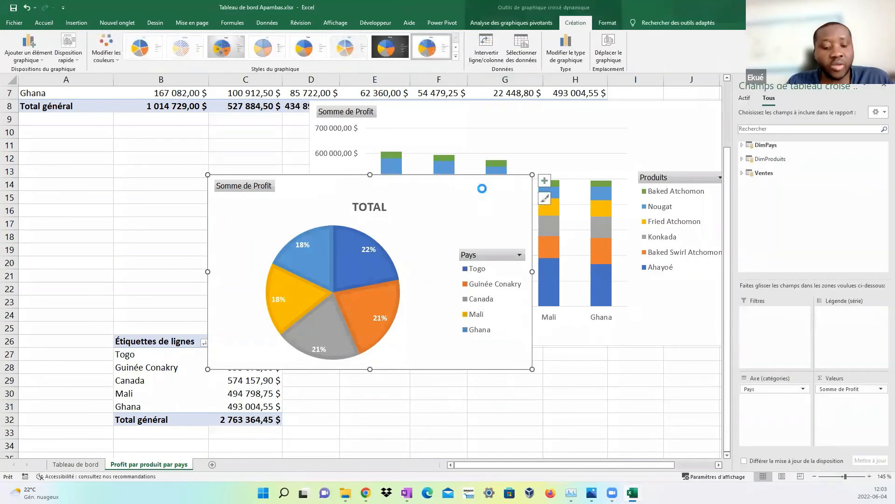
pyautogui.click(76, 465)
pyautogui.click(485, 345)
pyautogui.hotkey('ctrl', 'v')
# Position the pasted pie chart beside the column chart, just below the title banner.
pyautogui.scroll(1, 513, 362)
pyautogui.moveTo(429, 376); pyautogui.dragTo(542, 414)
pyautogui.scroll(1, 581, 220)
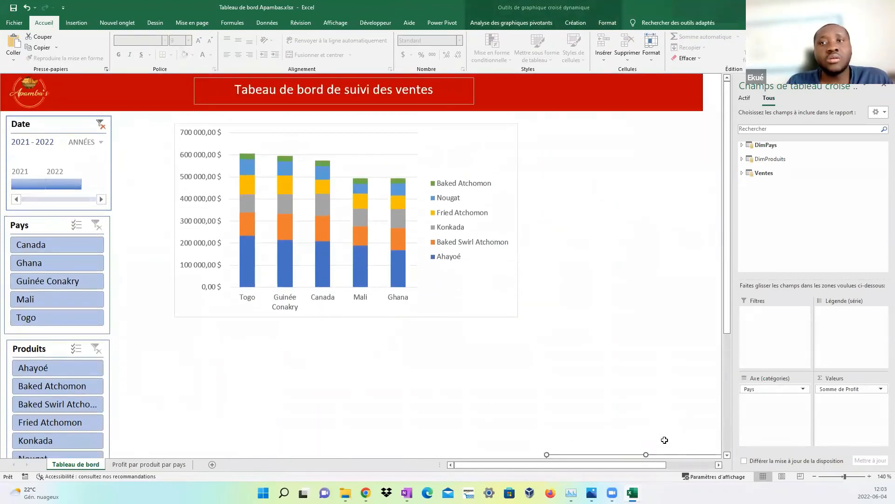
pyautogui.scroll(-2, 664, 438)
pyautogui.moveTo(683, 379); pyautogui.dragTo(632, 168)
pyautogui.scroll(2, 604, 296)
pyautogui.moveTo(611, 291); pyautogui.dragTo(642, 172)
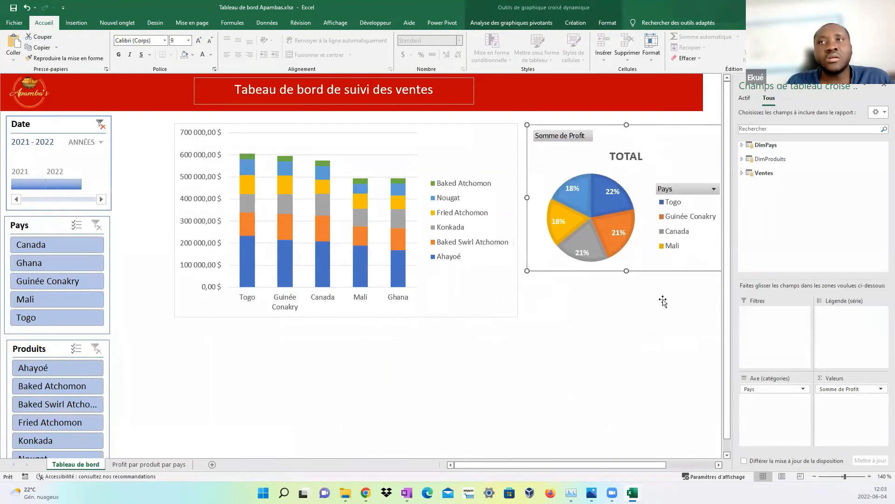
# Stretch the pie chart's height down to nearly match the bottom edge of the column chart.
pyautogui.click(682, 348)
pyautogui.click(658, 264)
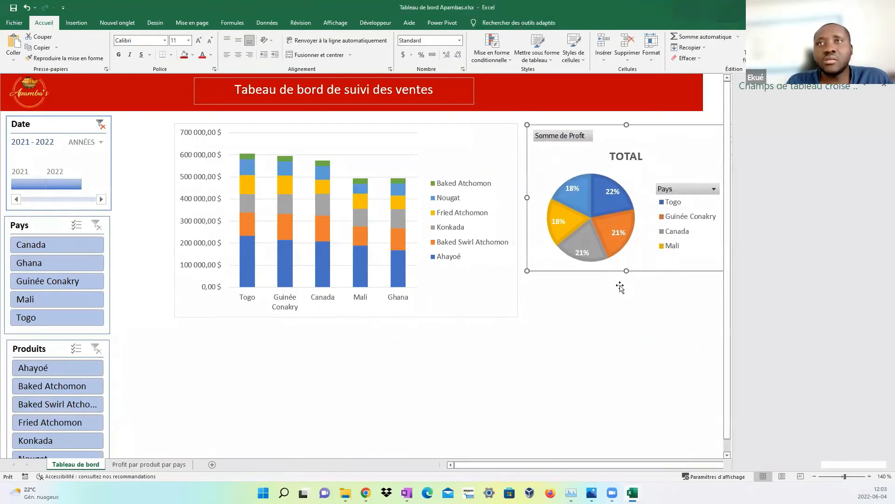
pyautogui.moveTo(626, 271); pyautogui.dragTo(621, 313)
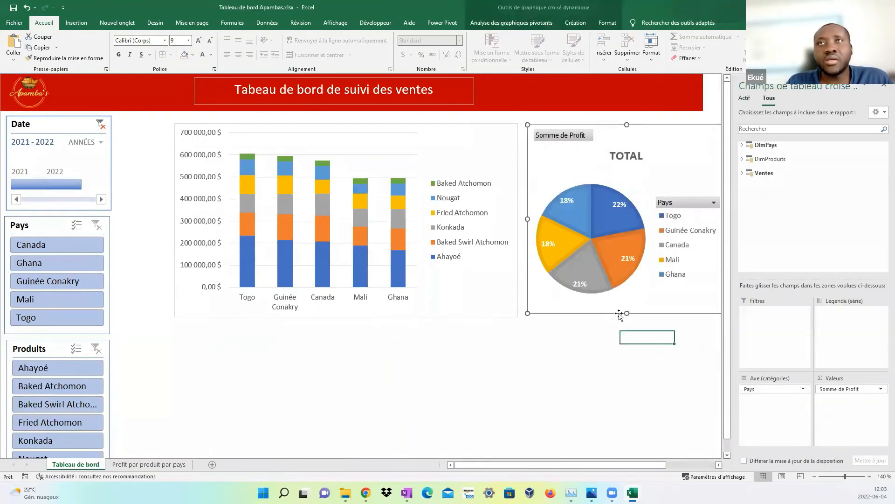
pyautogui.click(620, 330)
# Hide all field buttons on the dashboard's country pie chart.
pyautogui.rightClick(570, 147)
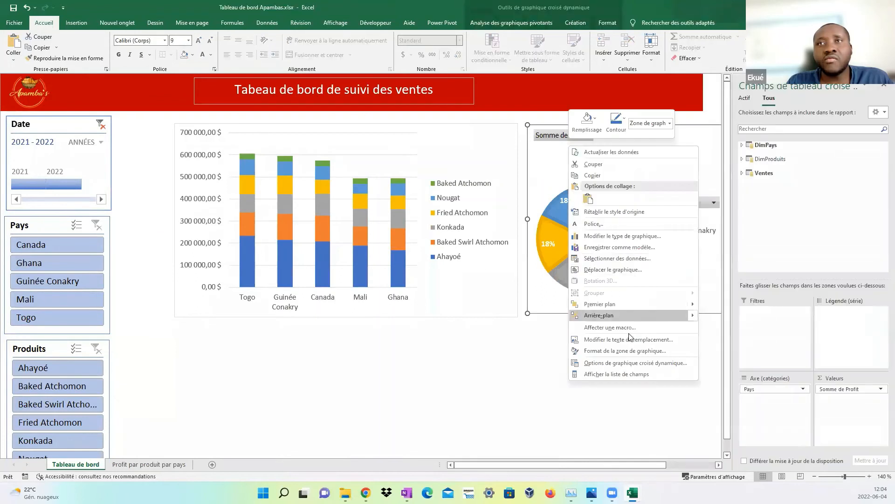
pyautogui.click(543, 287)
pyautogui.rightClick(567, 135)
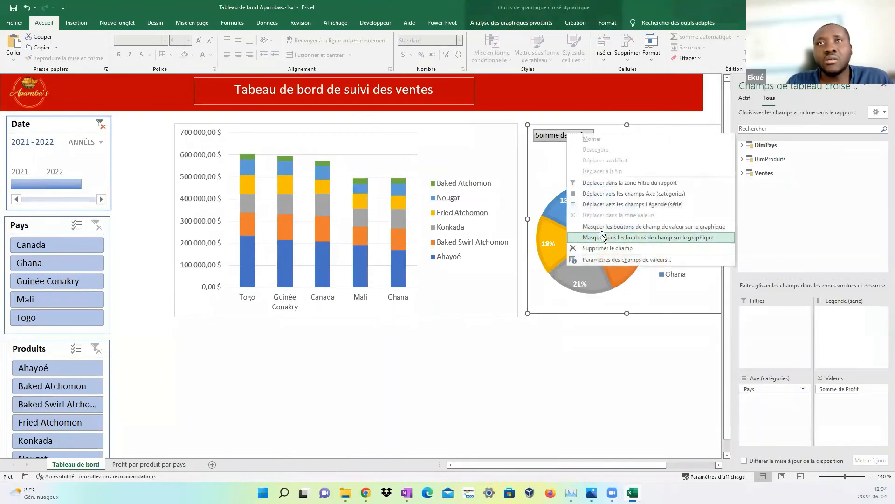
pyautogui.click(602, 237)
pyautogui.click(607, 343)
pyautogui.click(670, 146)
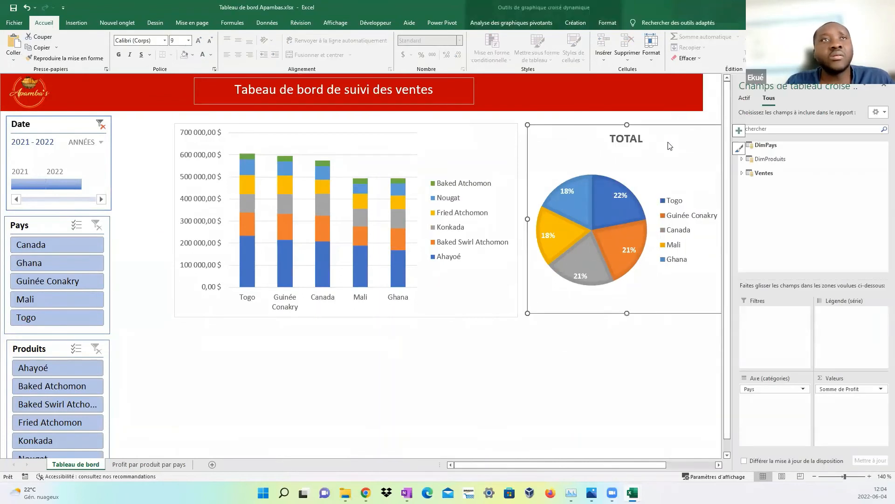
# Nudge the pie chart beside the column chart and adjust its upper and lower edges to line up with that chart.
pyautogui.moveTo(638, 195)
pyautogui.mouseDown()
pyautogui.moveTo(554, 301)
pyautogui.moveTo(629, 196)
pyautogui.mouseUp()
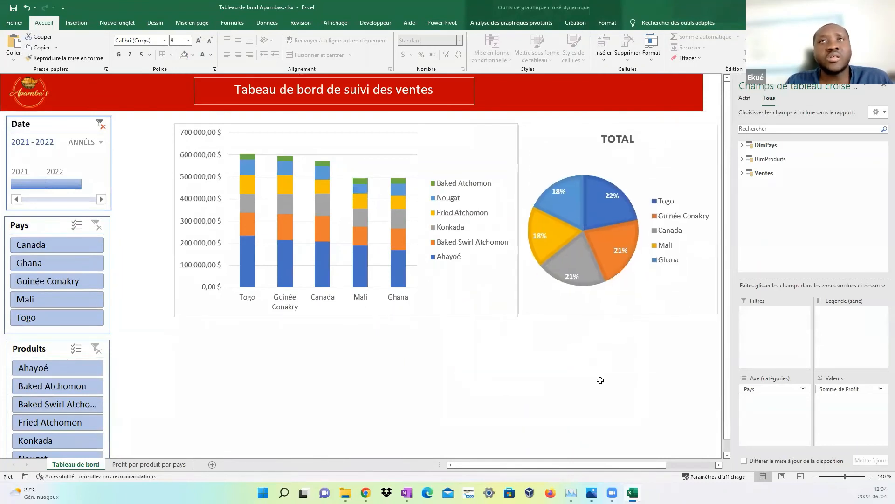
pyautogui.moveTo(580, 313); pyautogui.dragTo(584, 315)
pyautogui.moveTo(622, 126); pyautogui.dragTo(623, 123)
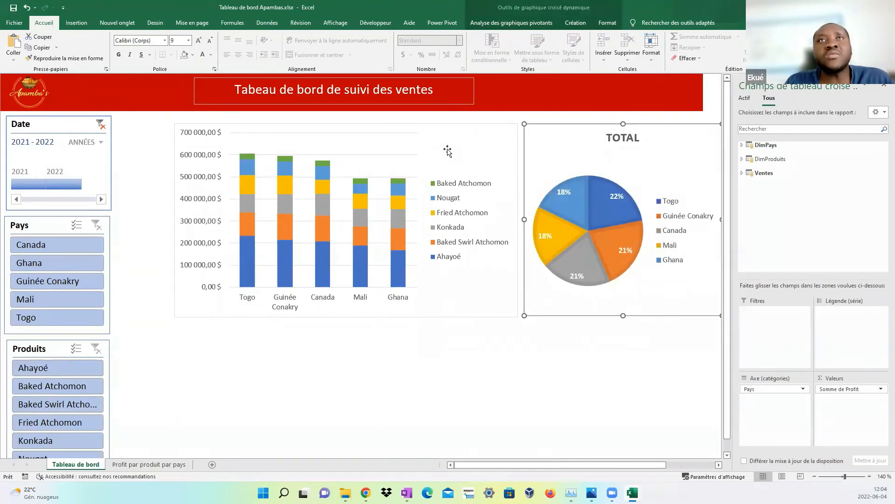
pyautogui.click(405, 122)
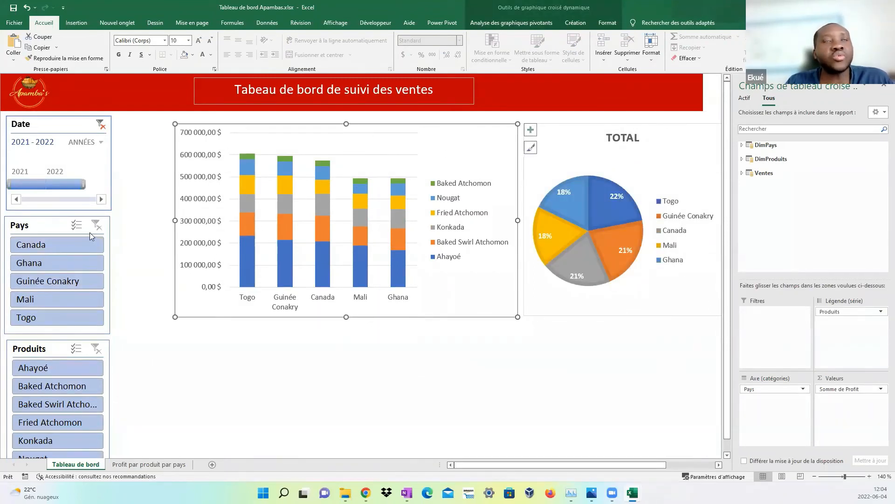
pyautogui.click(312, 380)
pyautogui.click(467, 365)
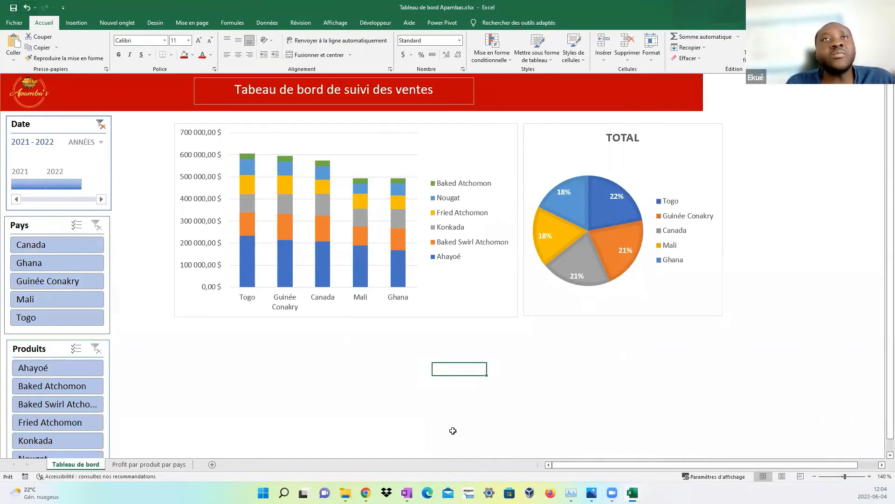
# Turn off the Pays slicer's header, shorten the slicer to about 3.97 cm and bring the Produits slicer up beneath it.
pyautogui.click(36, 229)
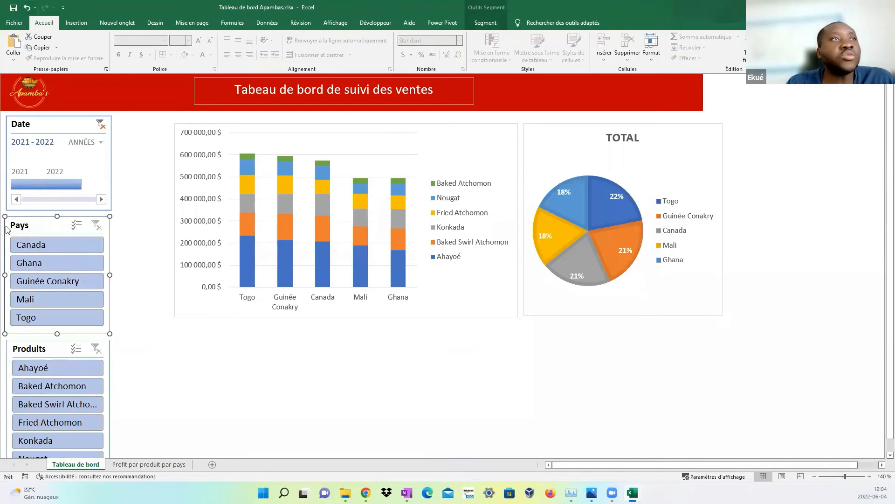
pyautogui.click(484, 23)
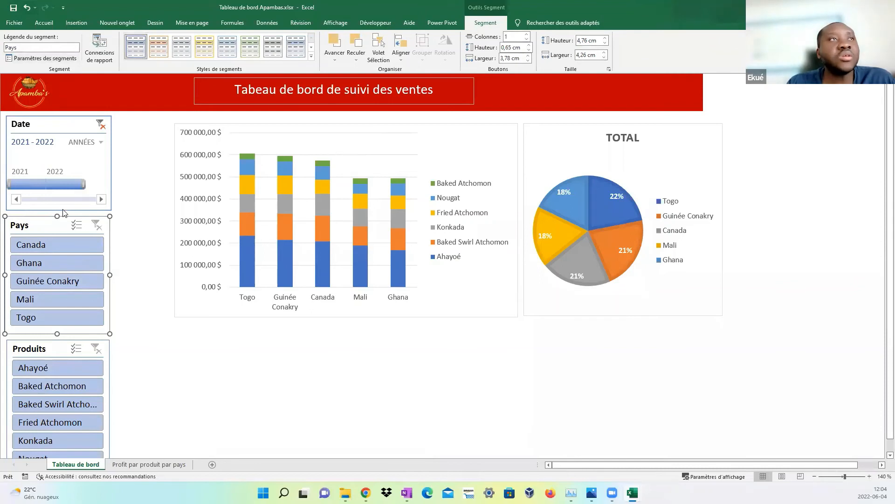
pyautogui.click(47, 58)
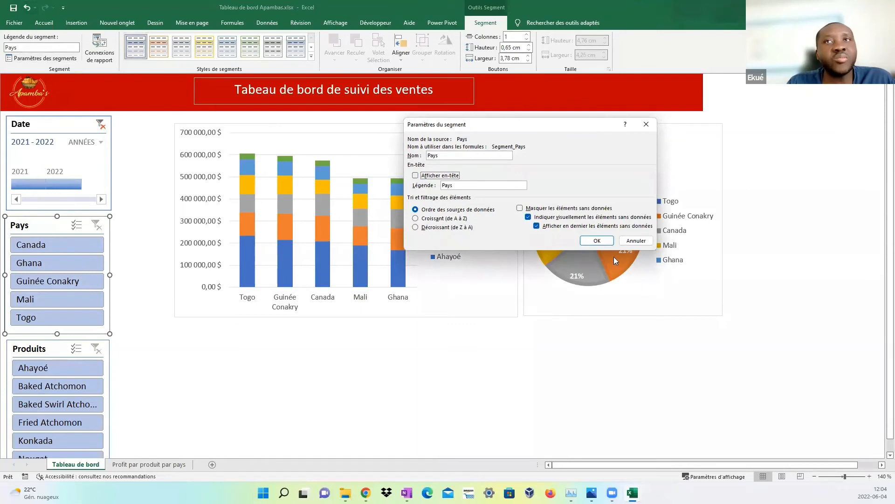
pyautogui.click(597, 241)
pyautogui.moveTo(58, 334)
pyautogui.mouseDown()
pyautogui.moveTo(60, 314)
pyautogui.moveTo(50, 325)
pyautogui.mouseUp()
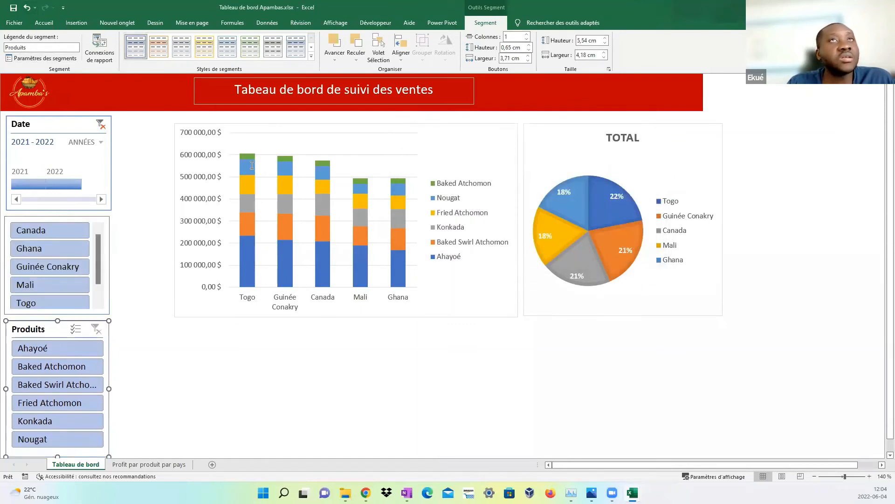
# Turn off the Produits slicer's header and shorten the slicer to about 4.82 cm.
pyautogui.click(45, 58)
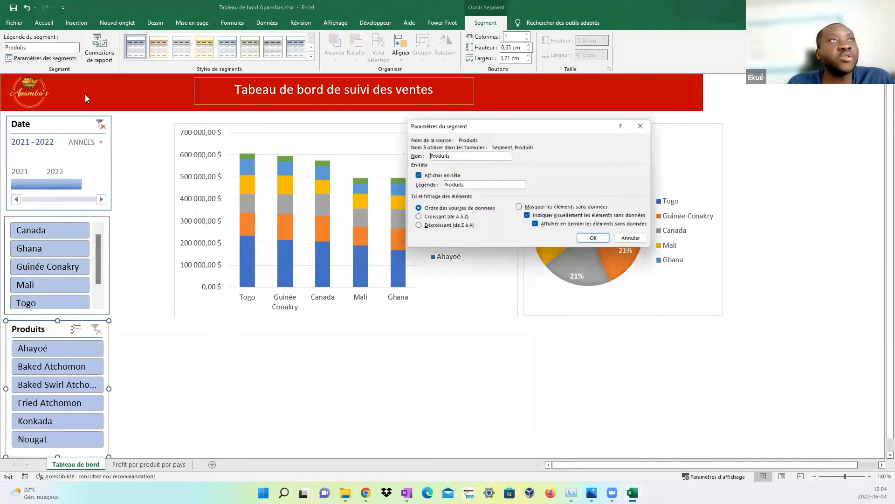
pyautogui.click(583, 240)
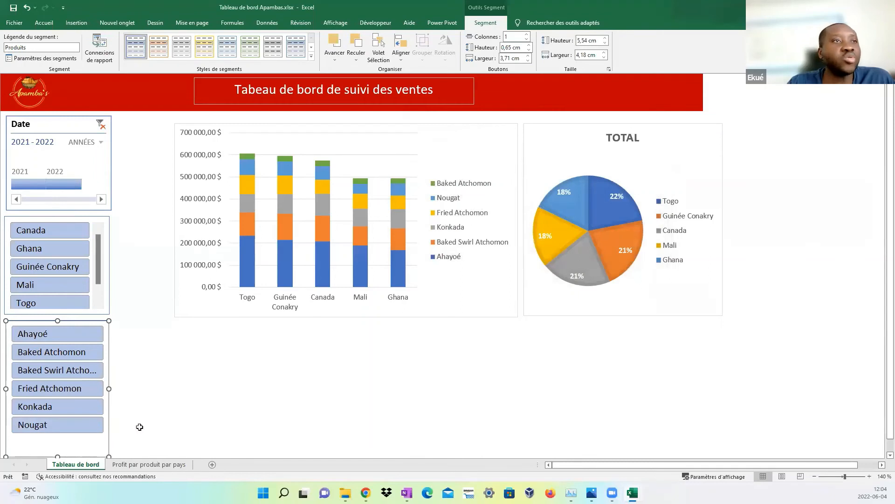
pyautogui.moveTo(58, 456); pyautogui.dragTo(57, 427)
pyautogui.moveTo(111, 365); pyautogui.dragTo(110, 365)
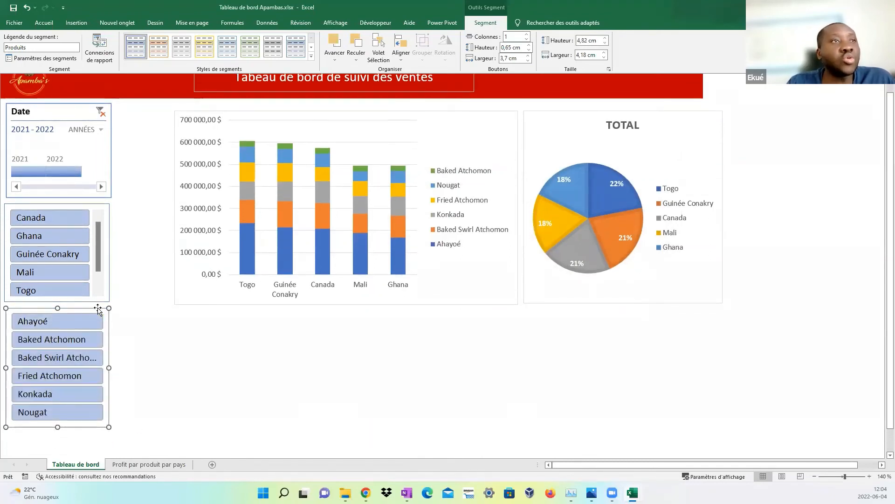
# Shift the Produits slicer down and stretch the Pays slicer to about 4.46 cm high so every country fits.
pyautogui.moveTo(104, 308); pyautogui.dragTo(101, 327)
pyautogui.click(110, 301)
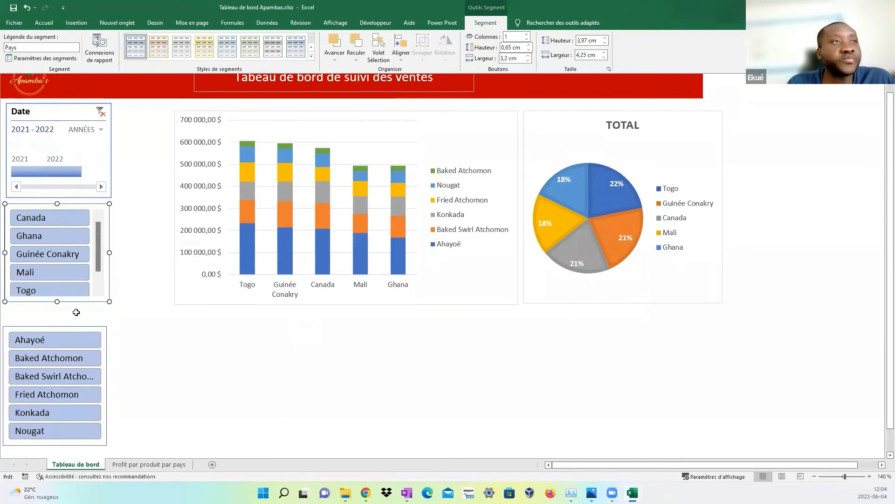
pyautogui.moveTo(58, 301); pyautogui.dragTo(58, 314)
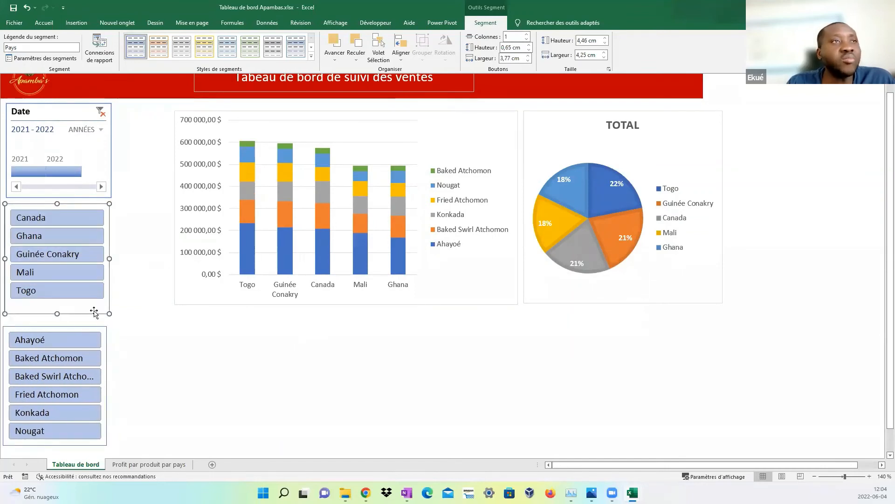
pyautogui.moveTo(100, 334); pyautogui.dragTo(98, 330)
# Filter the dashboard charts to Togo with the Pays slicer.
pyautogui.click(512, 242)
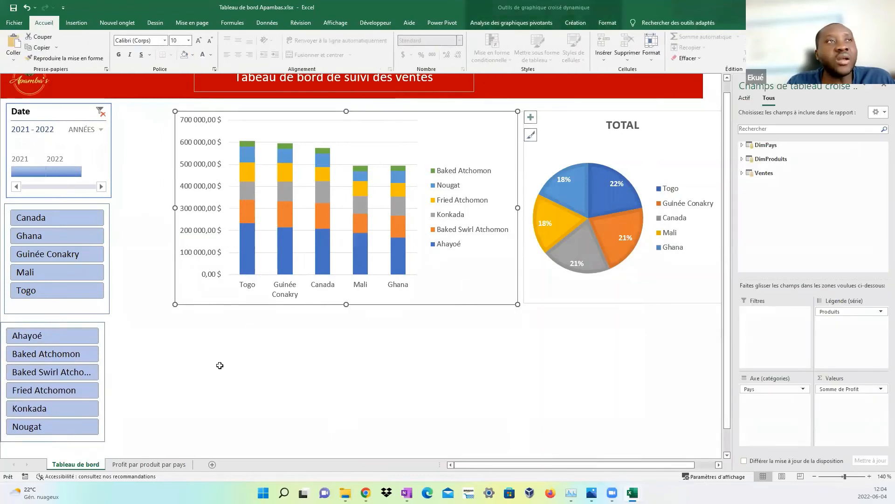
pyautogui.click(226, 362)
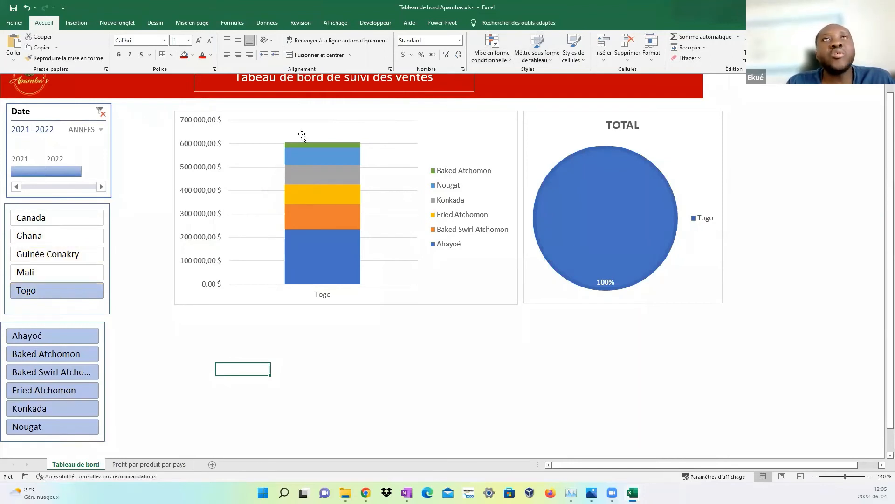
pyautogui.click(104, 209)
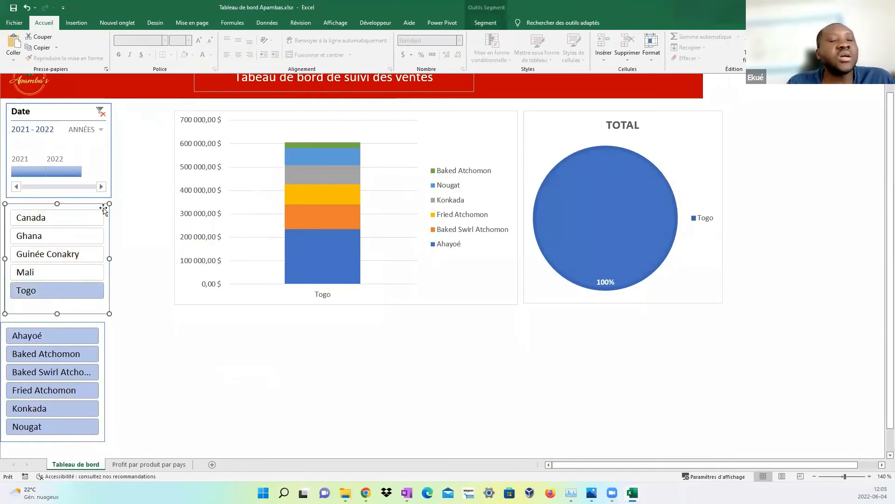
pyautogui.click(149, 333)
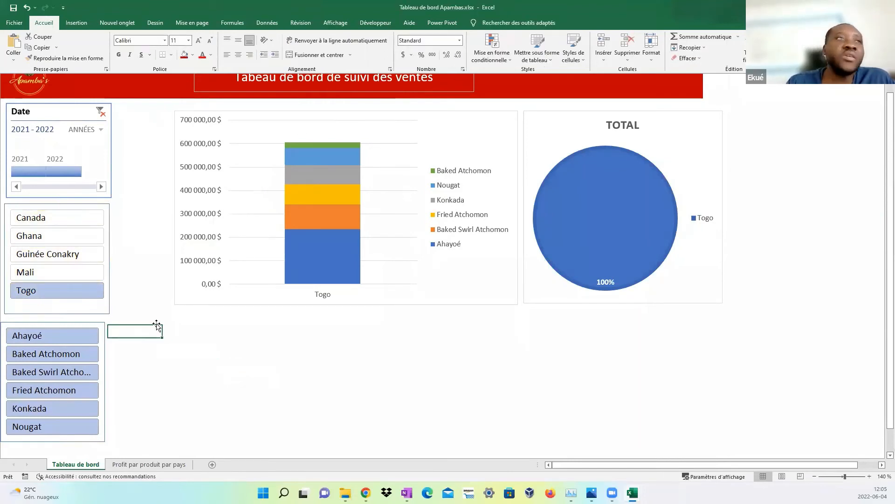
# Move the pie chart on the Profit par produit par pays sheet off the profit-by-country pivot table.
pyautogui.click(598, 277)
pyautogui.click(149, 464)
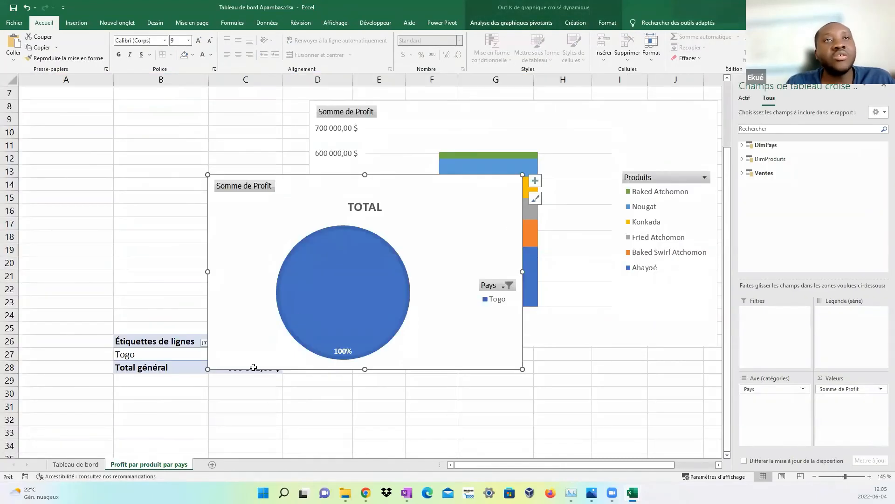
pyautogui.click(294, 412)
pyautogui.moveTo(404, 189); pyautogui.dragTo(294, 129)
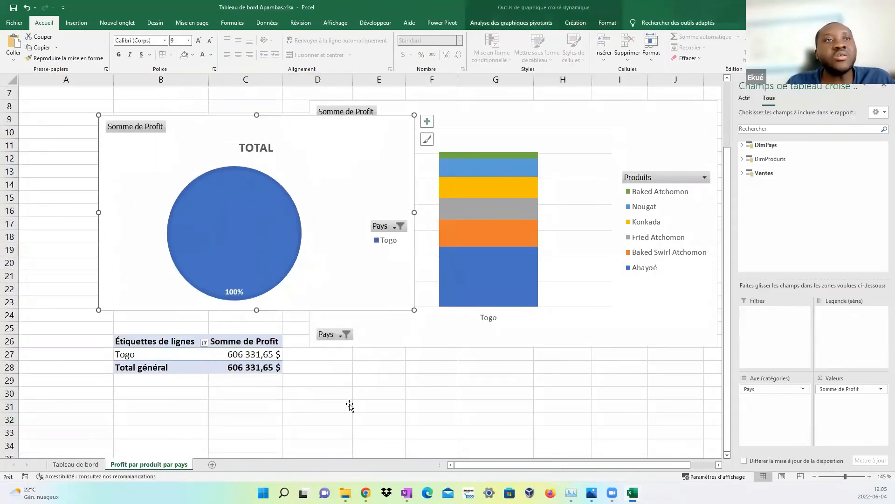
pyautogui.click(347, 403)
# Add a new worksheet and insert a pivot table from the data model at cell H27.
pyautogui.click(212, 464)
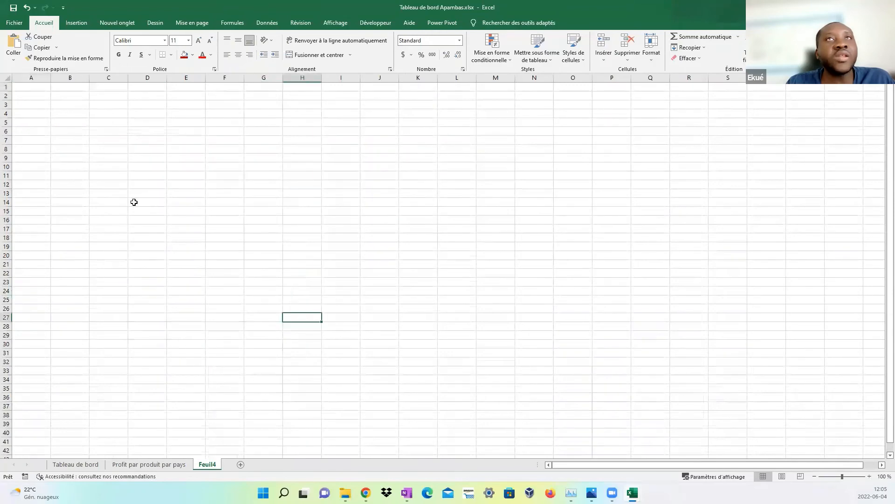
pyautogui.click(76, 23)
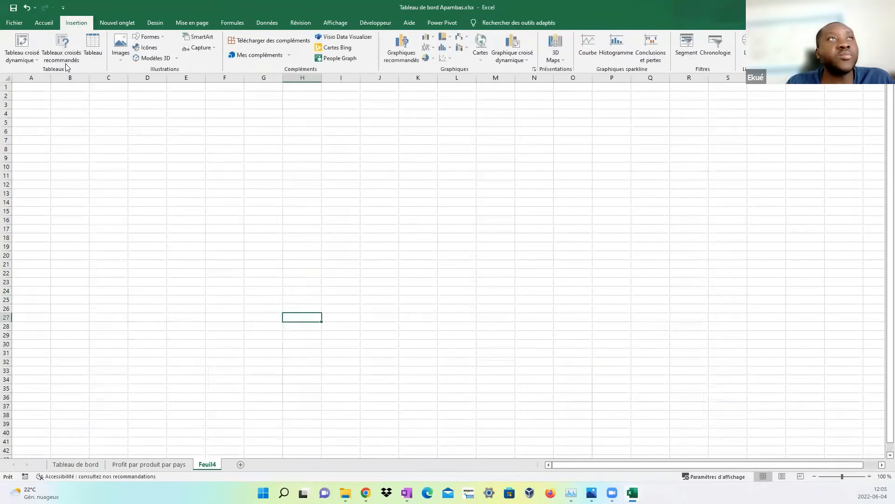
pyautogui.click(29, 63)
pyautogui.click(73, 94)
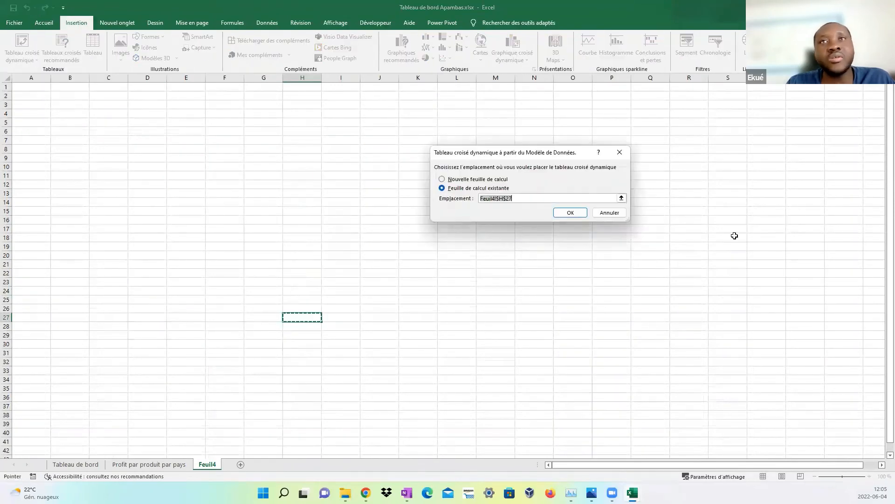
pyautogui.click(571, 213)
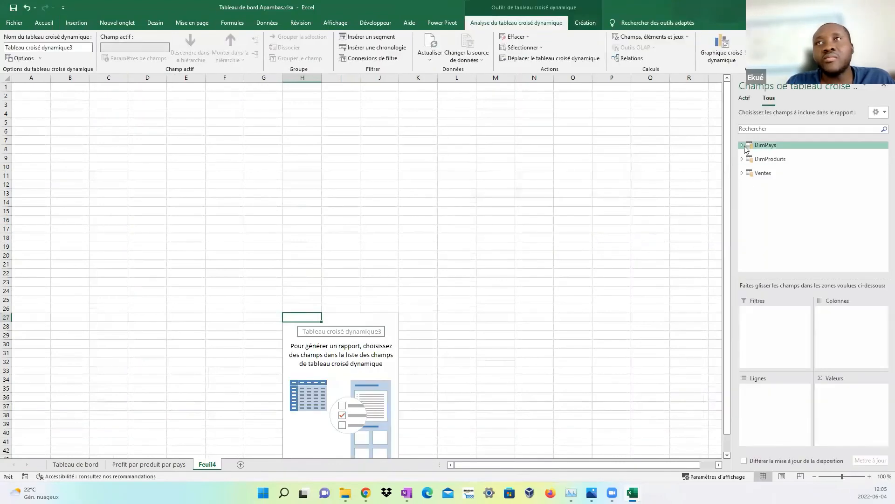
# Build the new pivot table with Pays from DimPays as rows and the sum of Profit from Ventes as values.
pyautogui.click(742, 145)
pyautogui.moveTo(763, 166); pyautogui.dragTo(778, 415)
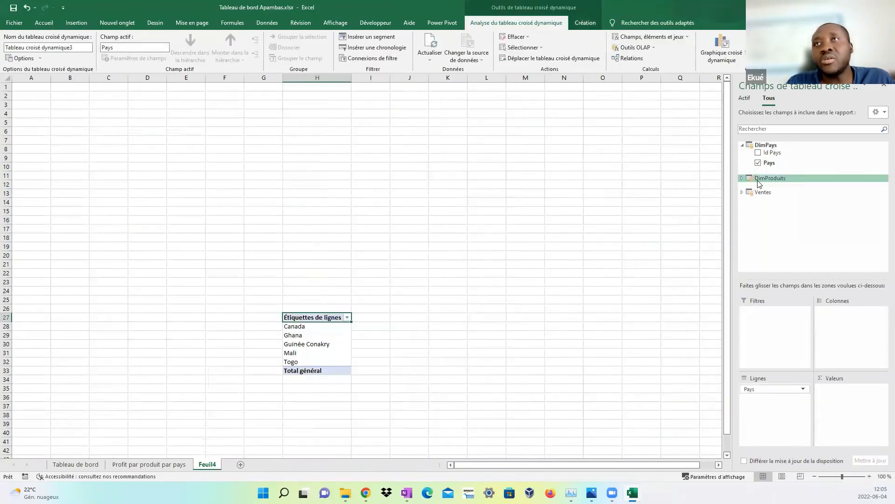
pyautogui.click(742, 192)
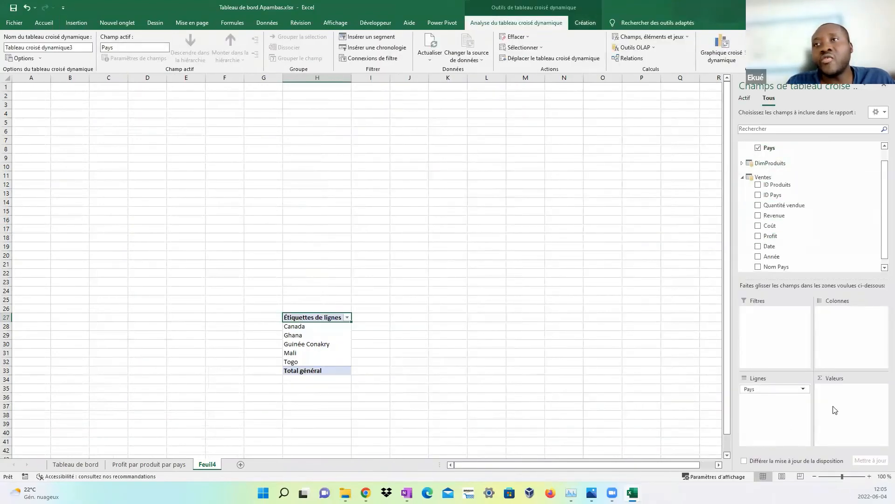
pyautogui.moveTo(771, 236); pyautogui.dragTo(835, 415)
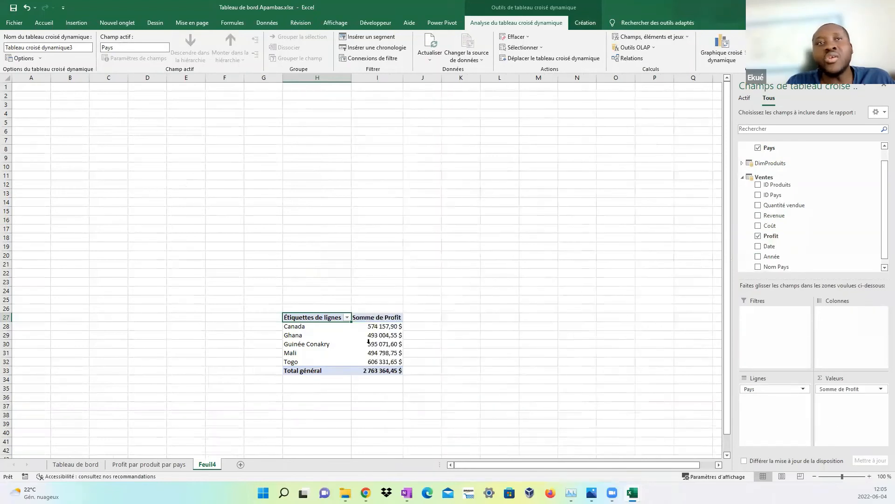
# Insert a pie pivot chart from the new profit-by-country pivot table.
pyautogui.moveTo(387, 370); pyautogui.dragTo(286, 318)
pyautogui.click(722, 50)
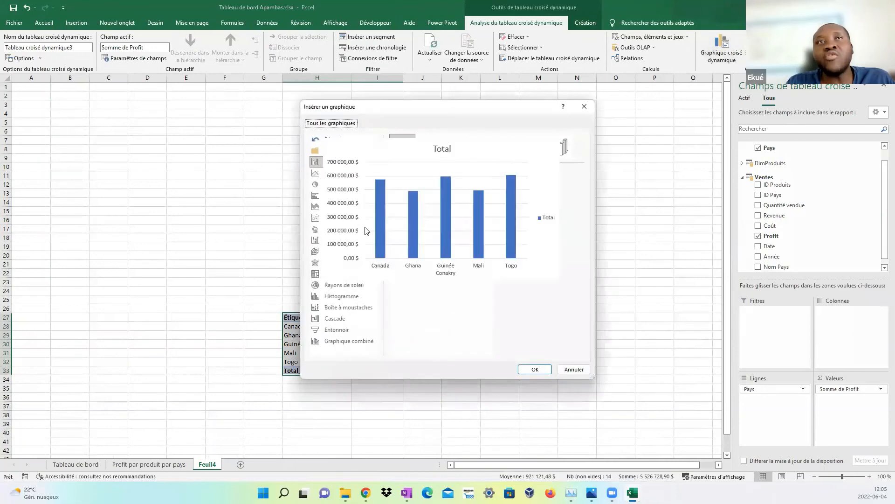
pyautogui.press('Down')
pyautogui.press('Down')
pyautogui.press('Down')
pyautogui.press('Down')
pyautogui.click(536, 370)
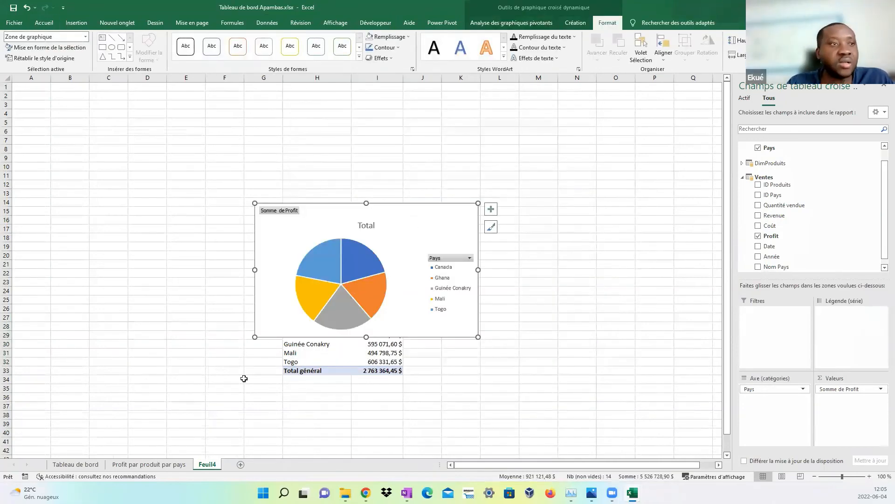
# Replace the old pie chart on the Tableau de bord sheet with a pasted copy of the new pie chart.
pyautogui.click(140, 464)
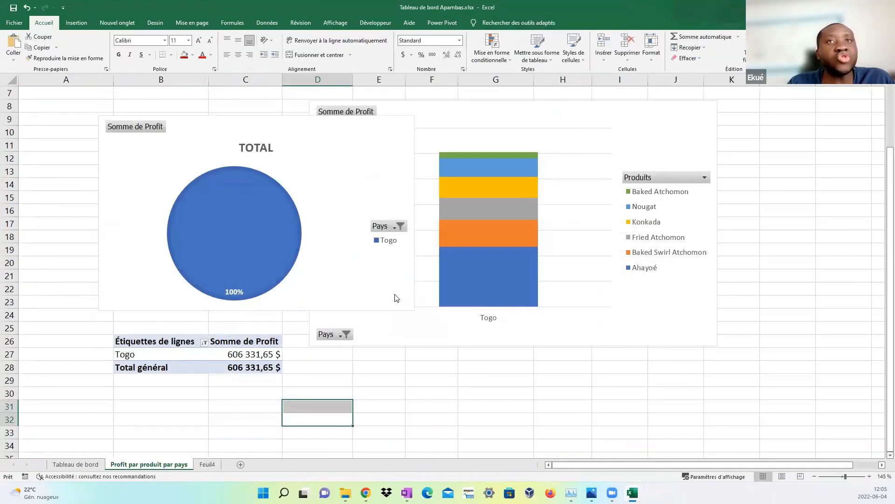
pyautogui.click(78, 464)
pyautogui.click(568, 125)
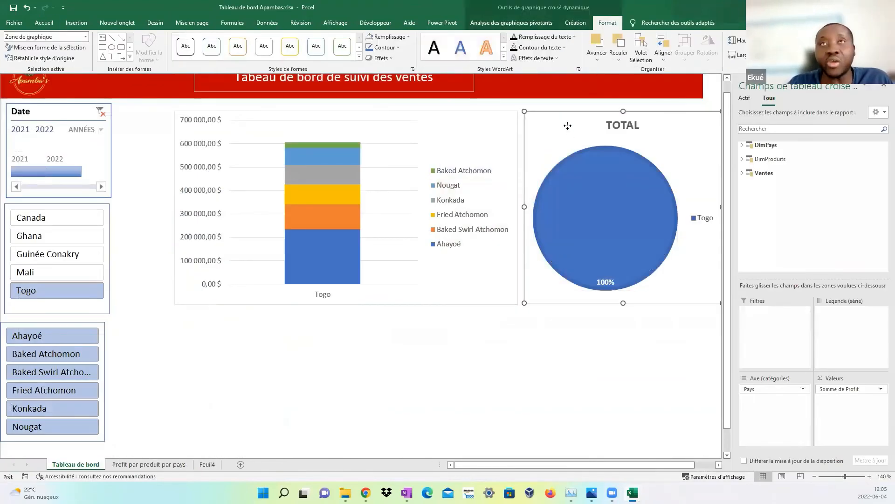
pyautogui.press('Delete')
pyautogui.click(553, 322)
pyautogui.hotkey('ctrl', 'v')
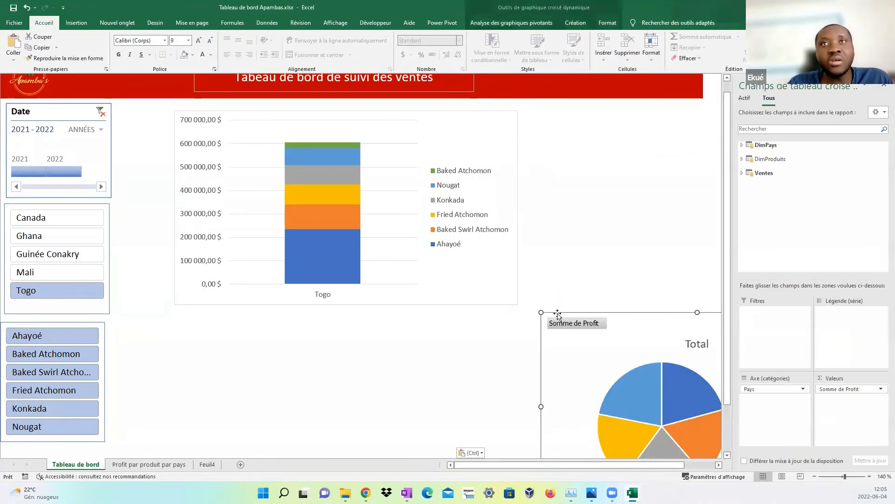
# Place the pasted pie chart beside the column chart, hide all its field buttons and narrow it.
pyautogui.moveTo(604, 336); pyautogui.dragTo(599, 127)
pyautogui.rightClick(604, 166)
pyautogui.click(637, 268)
pyautogui.moveTo(517, 206); pyautogui.dragTo(551, 207)
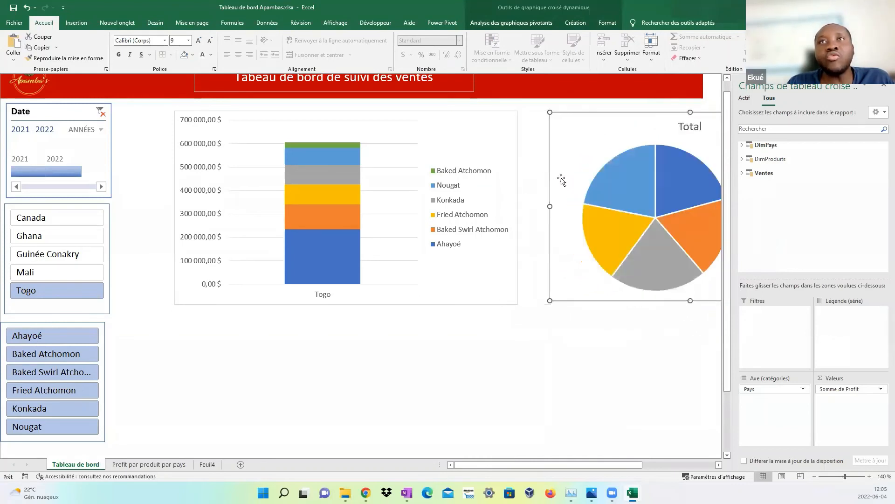
# Apply the chart style with shaded slices, percentage labels and a bold title to the pie chart and move it slightly closer to the column chart.
pyautogui.click(581, 23)
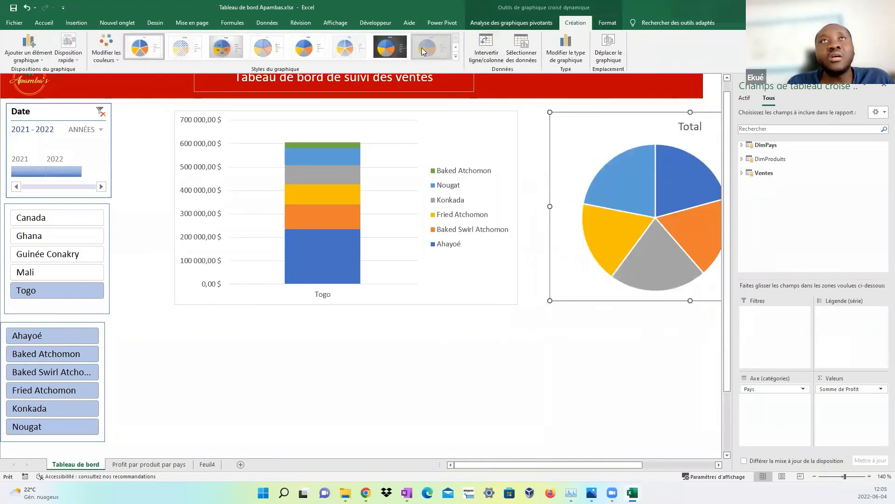
pyautogui.click(430, 47)
pyautogui.click(622, 394)
pyautogui.moveTo(780, 144)
pyautogui.mouseDown()
pyautogui.moveTo(761, 133)
pyautogui.moveTo(764, 142)
pyautogui.mouseUp()
pyautogui.click(507, 415)
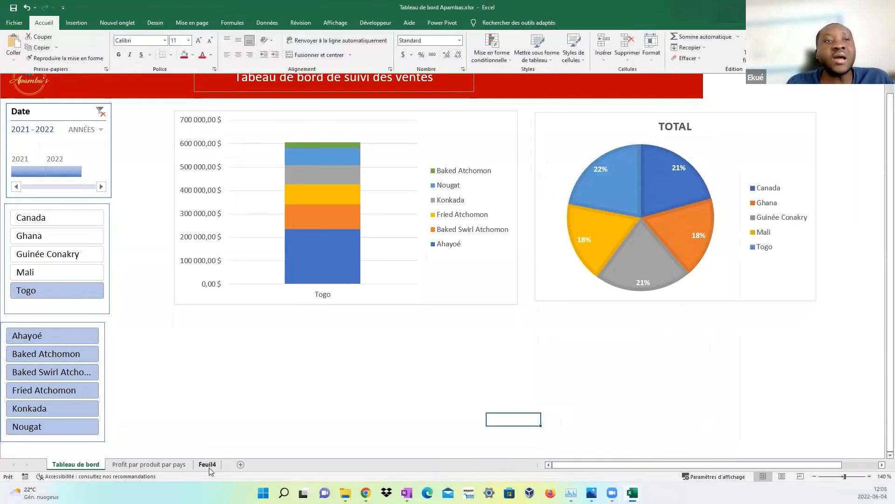
# Examine the pivot tables behind the two dashboard charts on Feuil4 and Profit par produit par pays.
pyautogui.click(209, 466)
pyautogui.moveTo(342, 221); pyautogui.dragTo(181, 104)
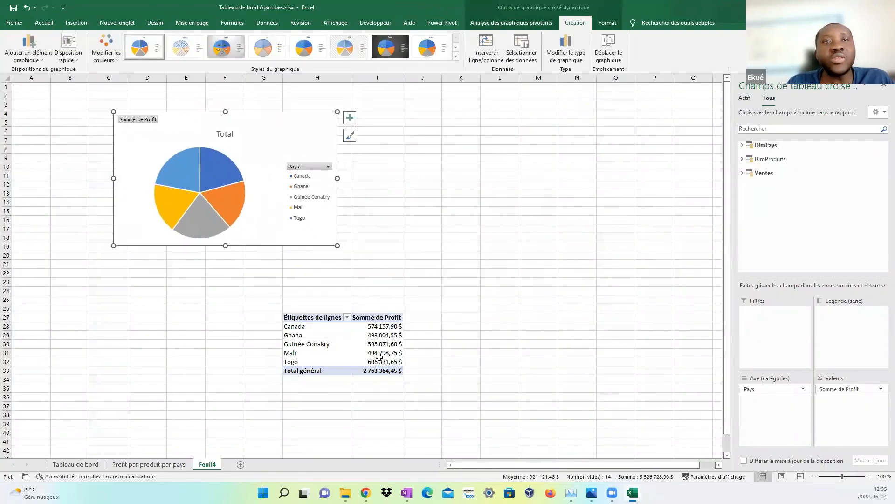
pyautogui.moveTo(379, 362); pyautogui.dragTo(293, 311)
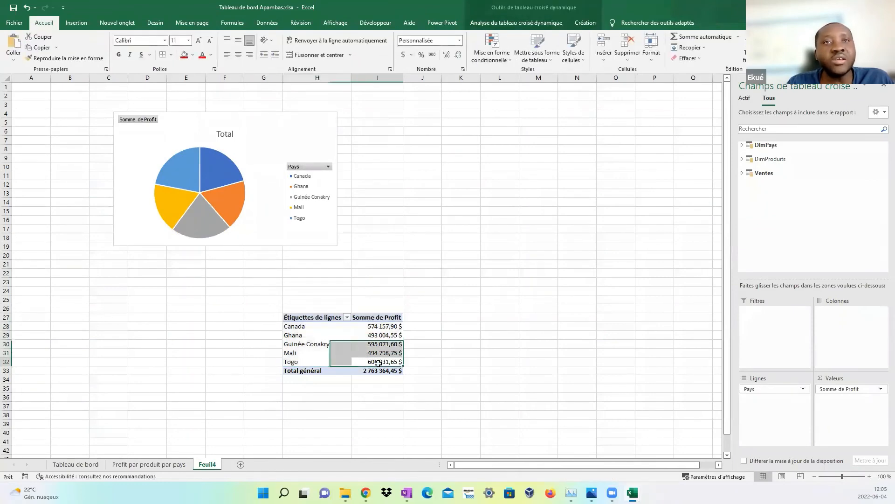
pyautogui.moveTo(397, 371); pyautogui.dragTo(299, 318)
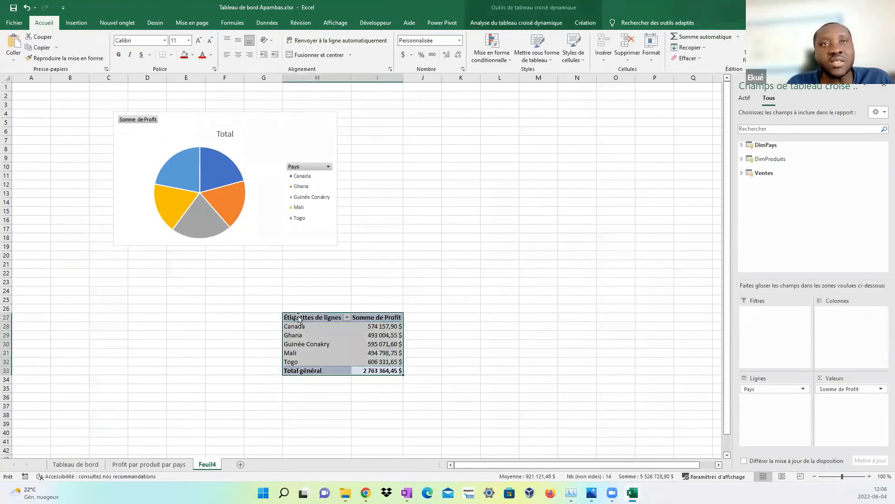
pyautogui.click(341, 418)
pyautogui.click(280, 142)
pyautogui.click(172, 462)
pyautogui.scroll(2, 300, 204)
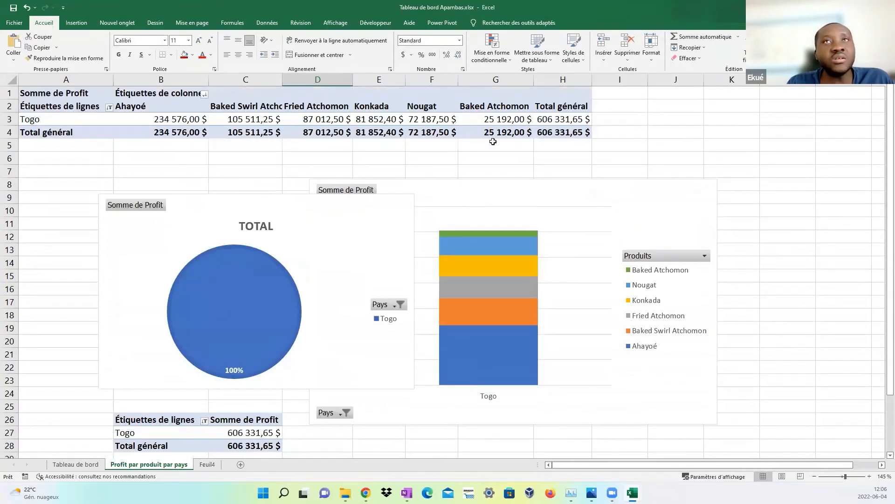
pyautogui.moveTo(493, 136); pyautogui.dragTo(255, 93)
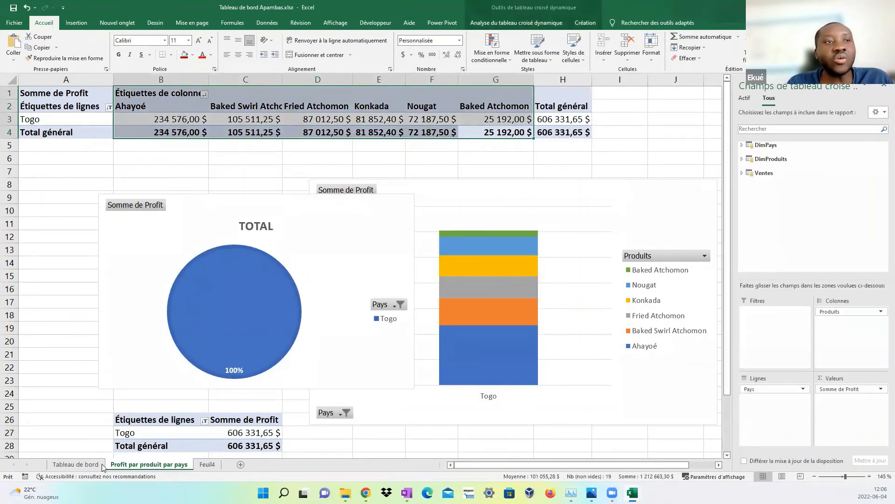
# Test the country slicer on the Tableau de bord sheet by filtering to Mali and finally to Ghana.
pyautogui.click(77, 464)
pyautogui.click(583, 324)
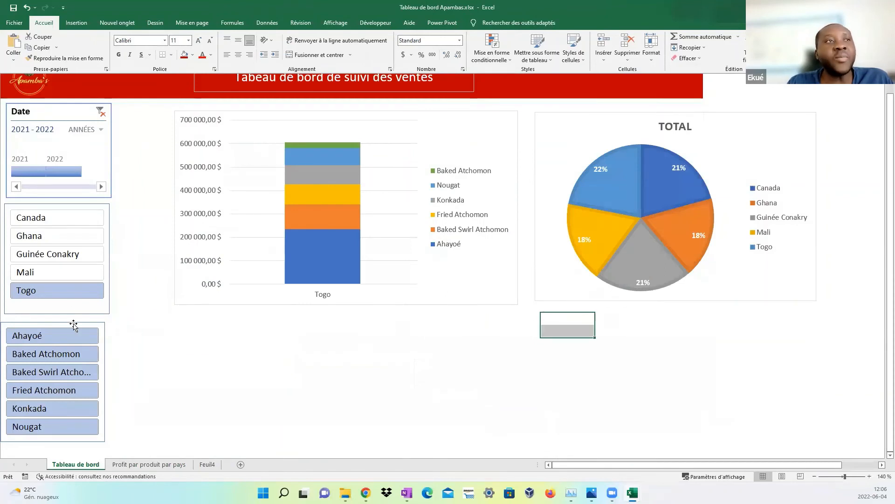
pyautogui.click(71, 291)
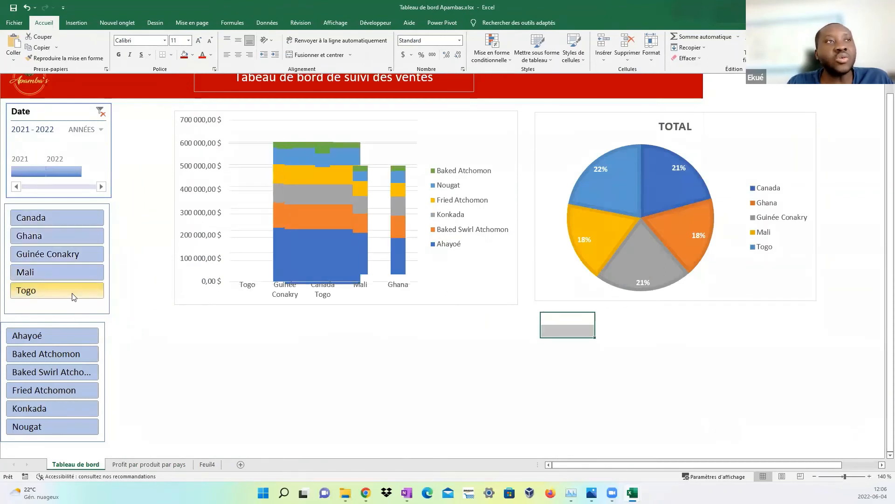
pyautogui.click(74, 270)
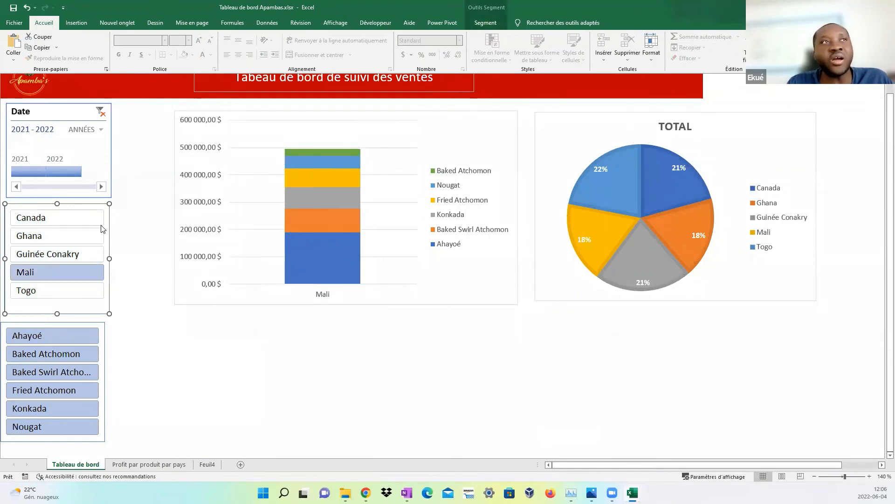
pyautogui.click(72, 236)
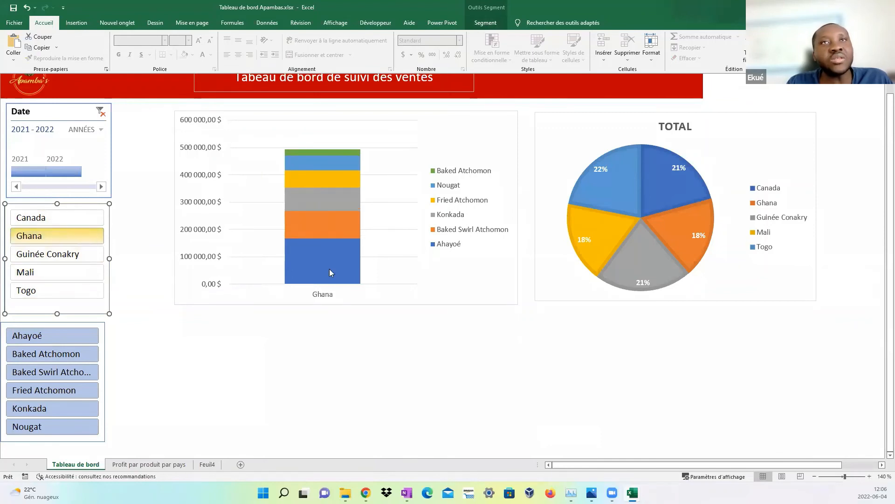
# Check the dashboard charts and filters, and look up the name of the country profit pivot table on Feuil4.
pyautogui.click(461, 136)
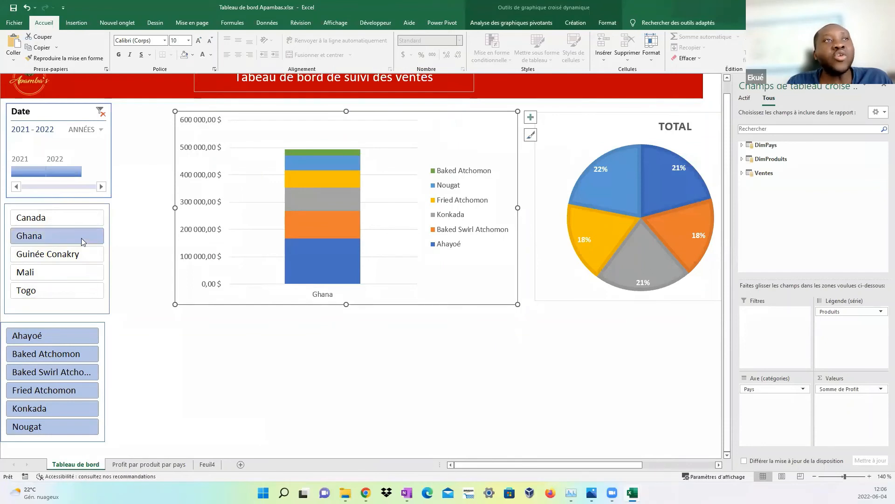
pyautogui.click(188, 369)
pyautogui.click(98, 313)
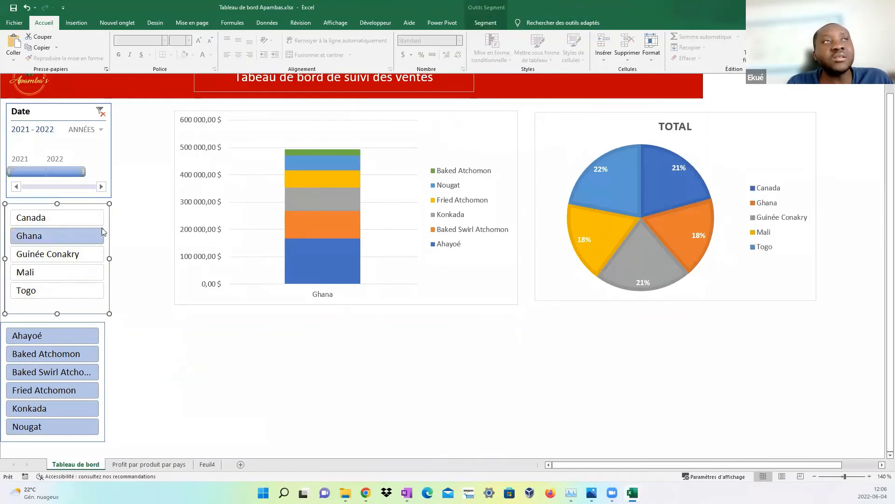
pyautogui.click(55, 111)
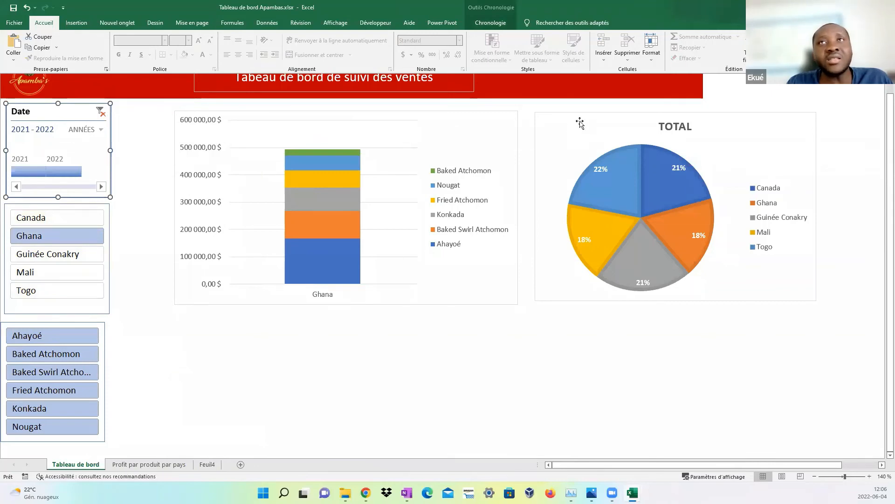
pyautogui.click(561, 134)
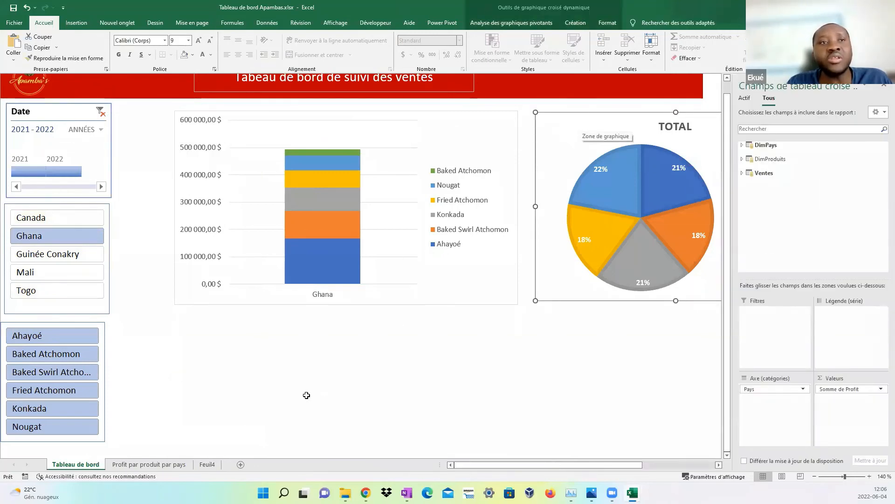
pyautogui.click(208, 465)
pyautogui.click(322, 328)
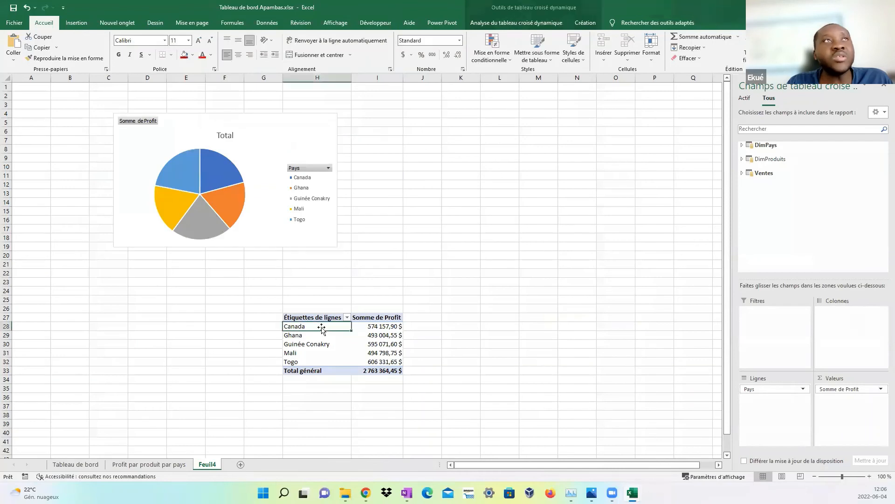
pyautogui.click(517, 22)
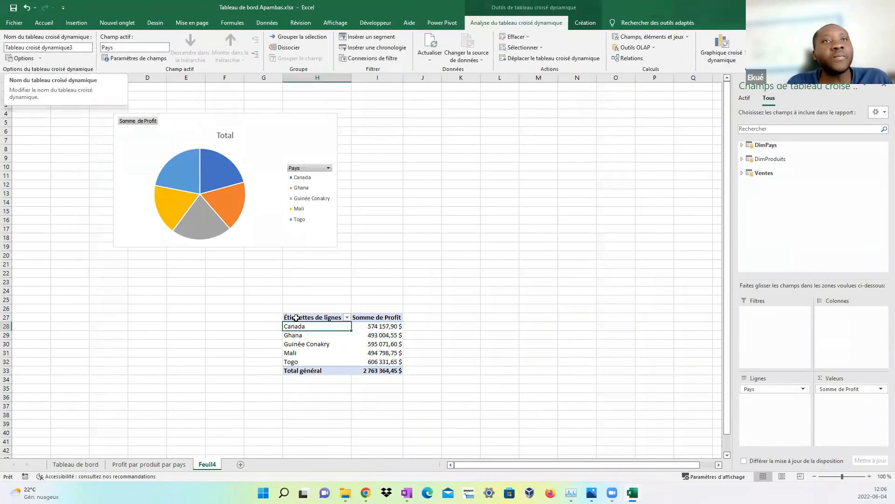
pyautogui.moveTo(317, 362); pyautogui.dragTo(320, 326)
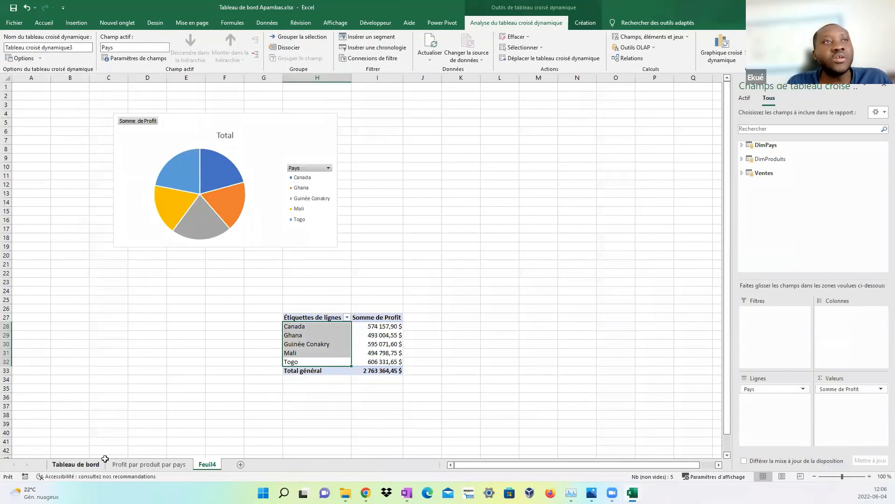
# Connect the Pays slicer on the dashboard to Tableau croisé dynamique3 from Feuil4 through its report connections.
pyautogui.click(77, 465)
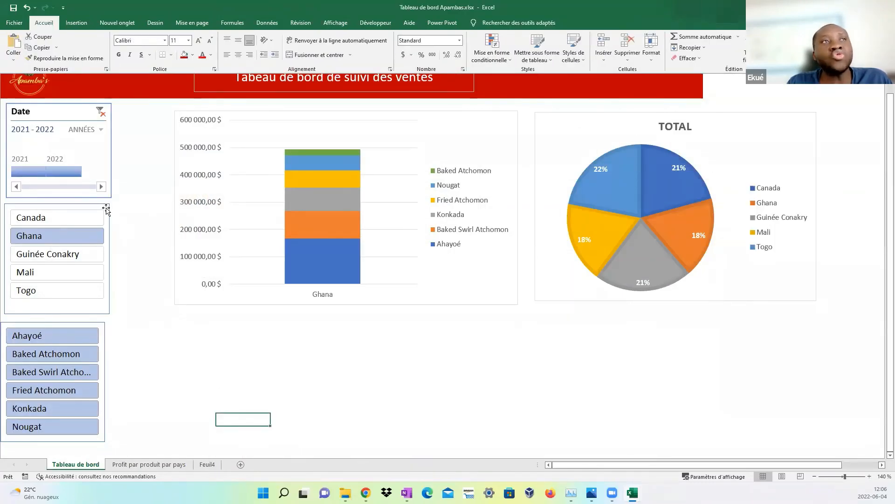
pyautogui.click(106, 209)
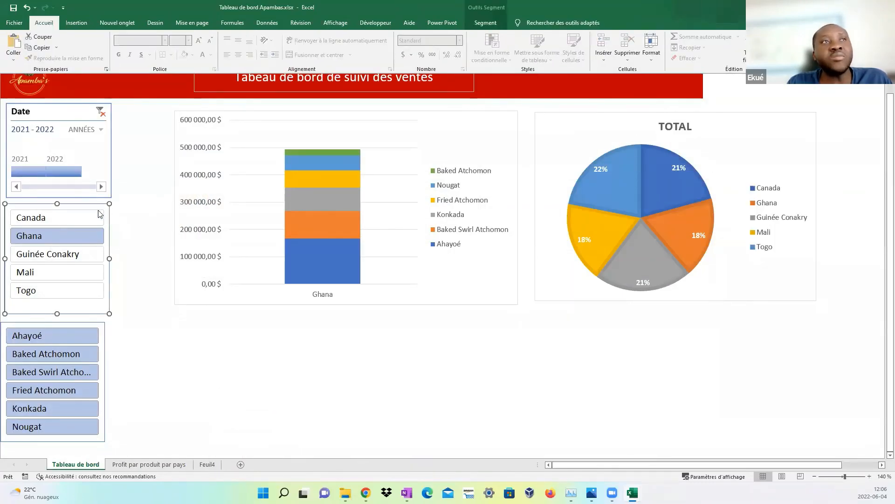
pyautogui.click(486, 22)
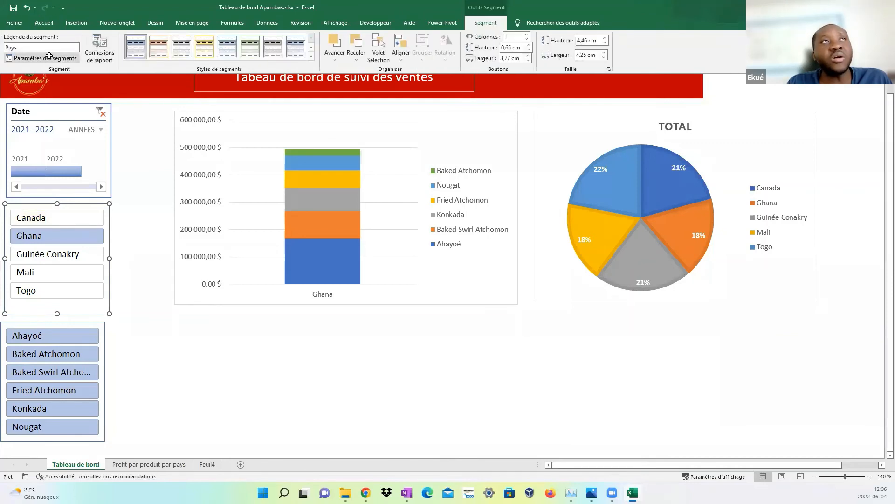
pyautogui.click(99, 53)
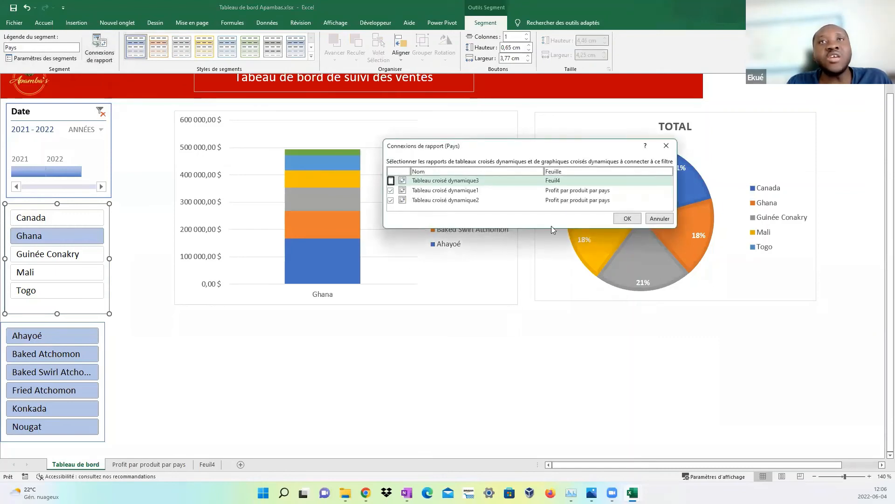
pyautogui.moveTo(551, 226); pyautogui.dragTo(547, 327)
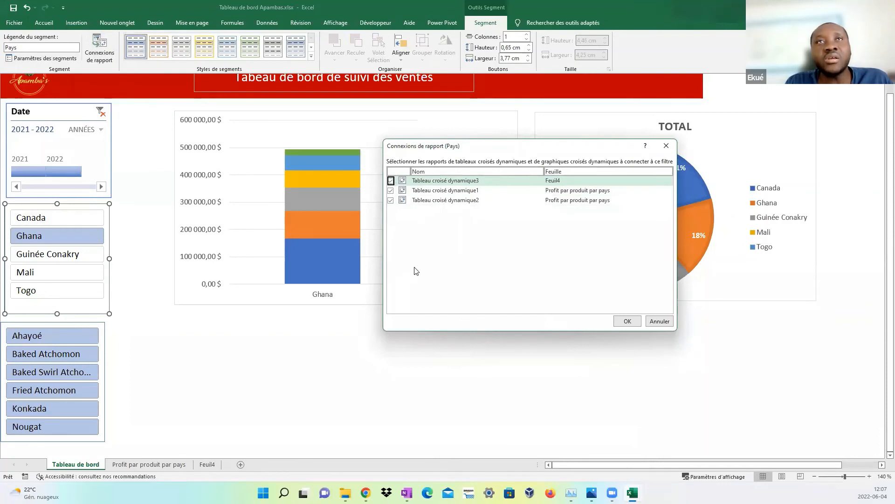
pyautogui.moveTo(522, 153); pyautogui.dragTo(412, 181)
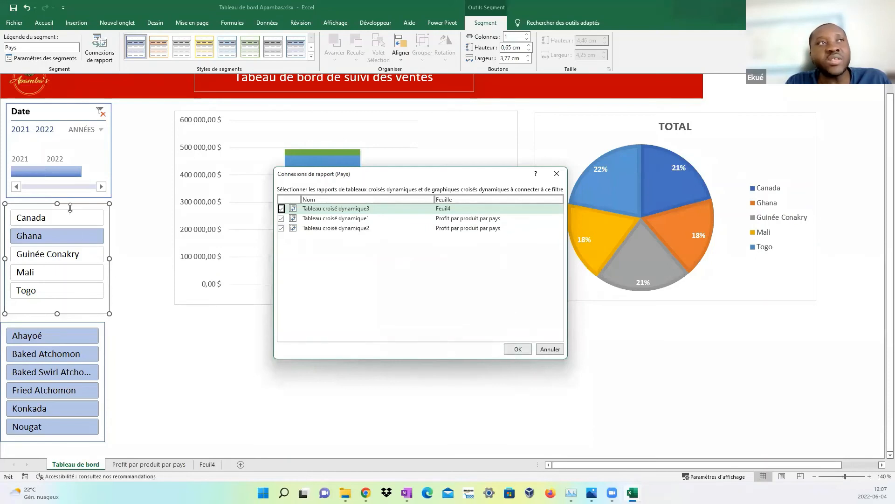
pyautogui.click(517, 350)
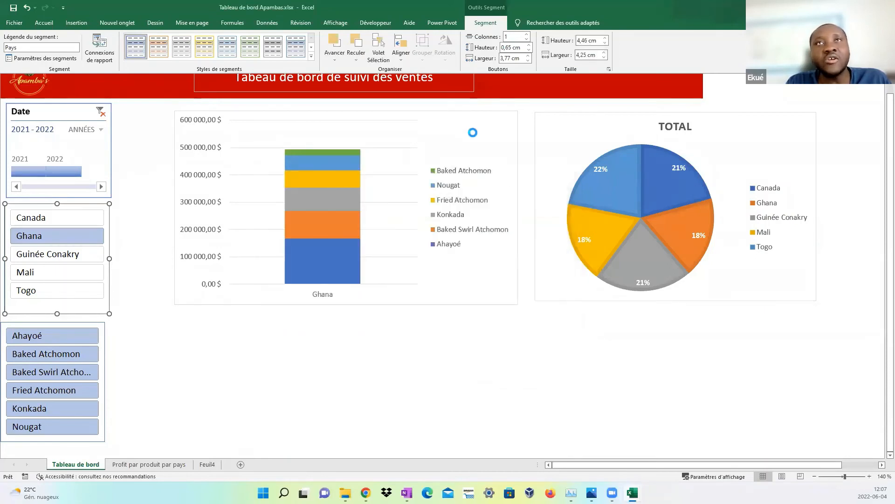
pyautogui.click(458, 122)
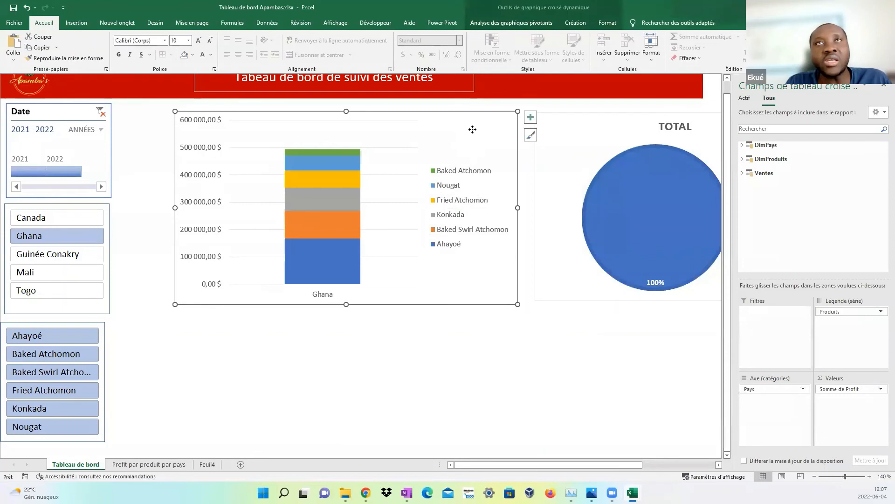
pyautogui.click(76, 22)
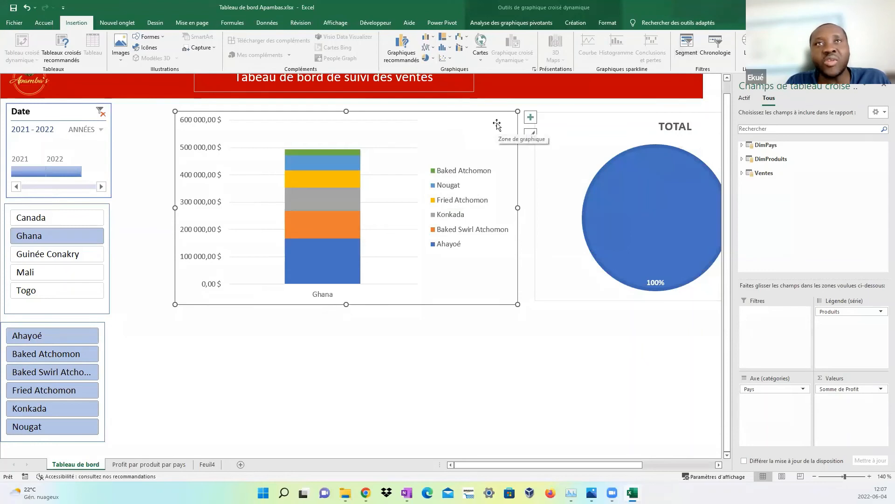
pyautogui.click(512, 331)
pyautogui.click(563, 139)
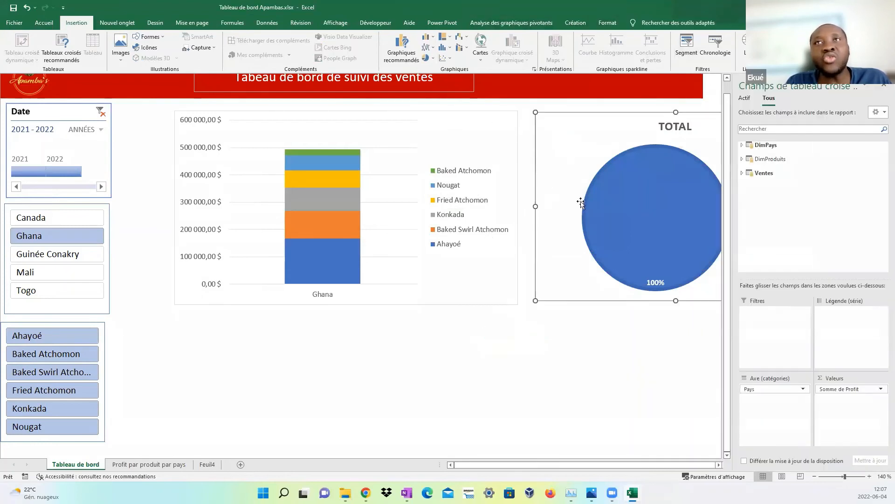
pyautogui.click(580, 347)
pyautogui.click(308, 369)
pyautogui.click(226, 384)
pyautogui.click(586, 394)
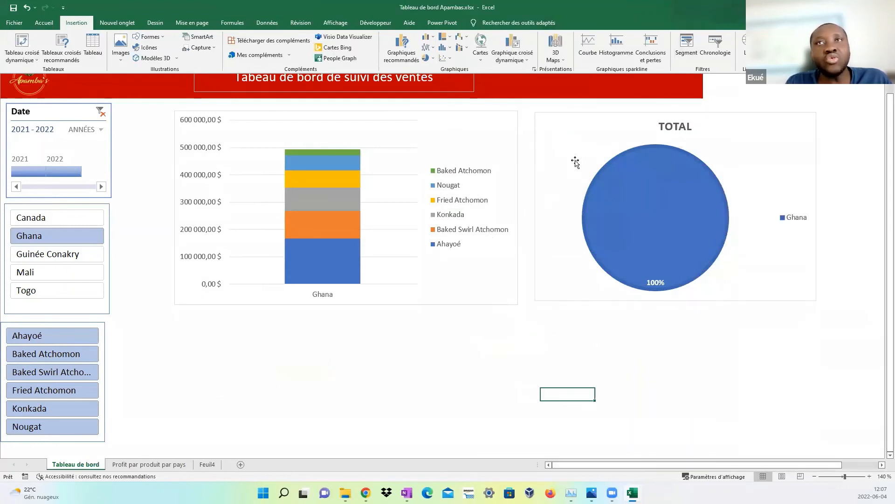
pyautogui.click(575, 125)
pyautogui.click(488, 334)
pyautogui.click(193, 408)
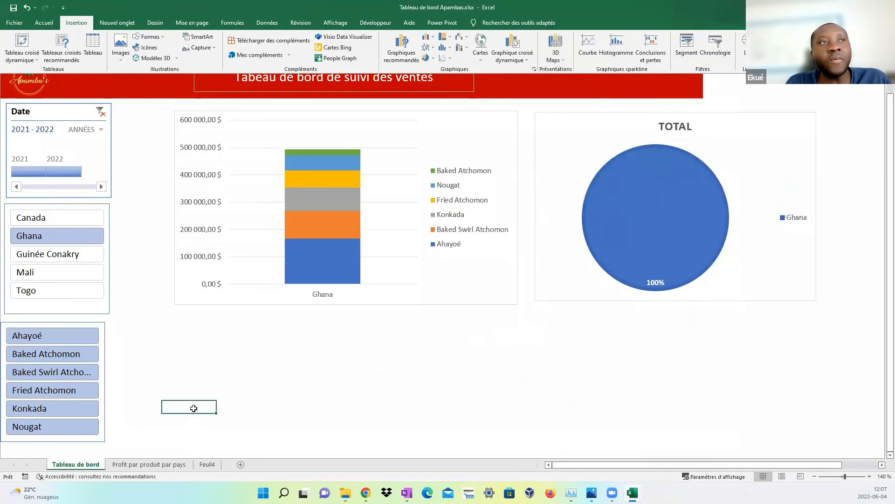
# Connect the Date timeline to Tableau croisé dynamique3 from Feuil4 through its report connections.
pyautogui.click(74, 114)
pyautogui.click(490, 23)
pyautogui.click(92, 46)
pyautogui.click(281, 260)
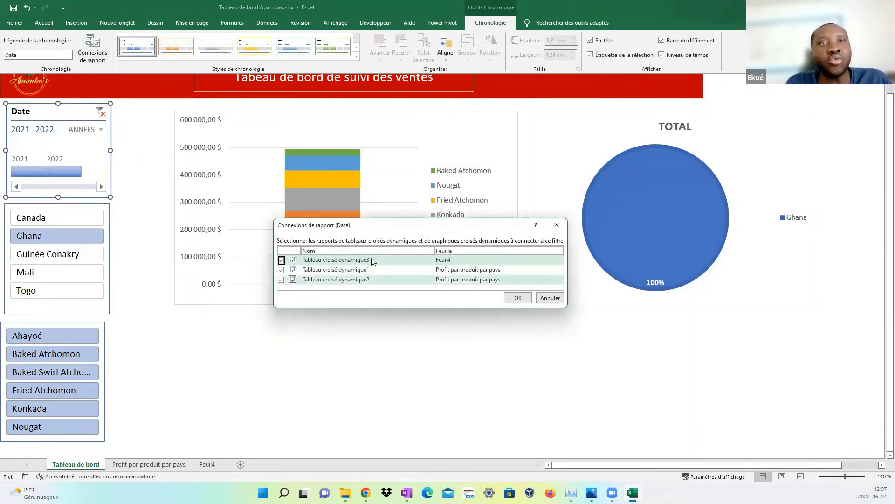
pyautogui.click(517, 298)
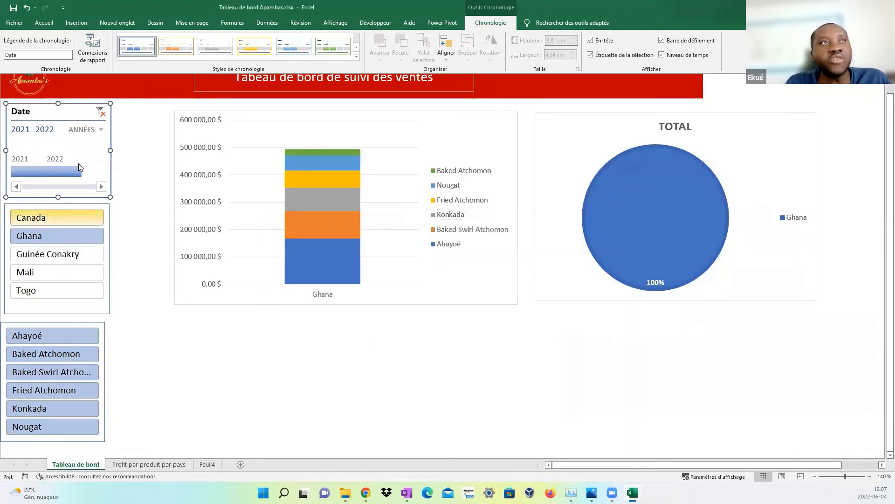
# Connect the Produits slicer on the dashboard to Tableau croisé dynamique3 from Feuil4 through its report connections.
pyautogui.click(75, 325)
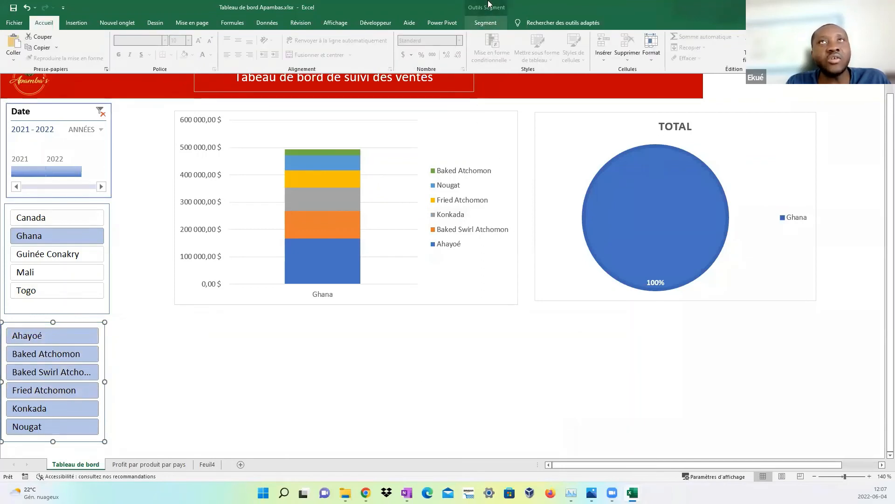
pyautogui.click(487, 23)
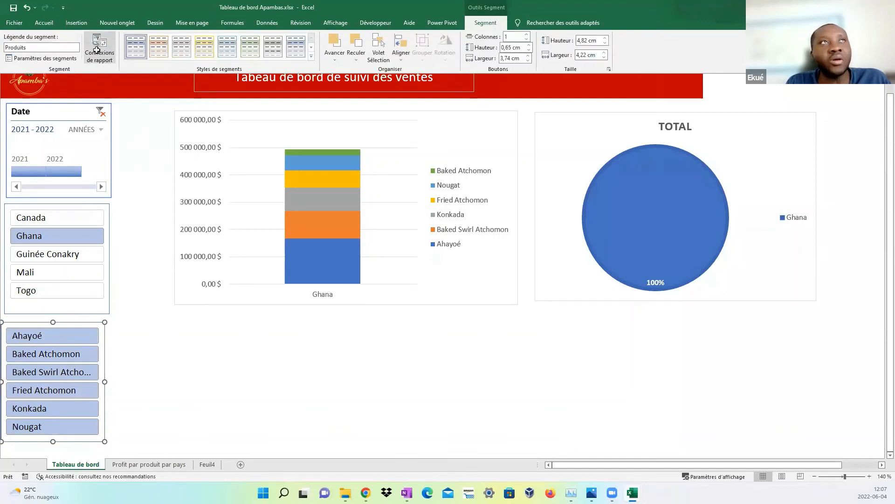
pyautogui.click(96, 50)
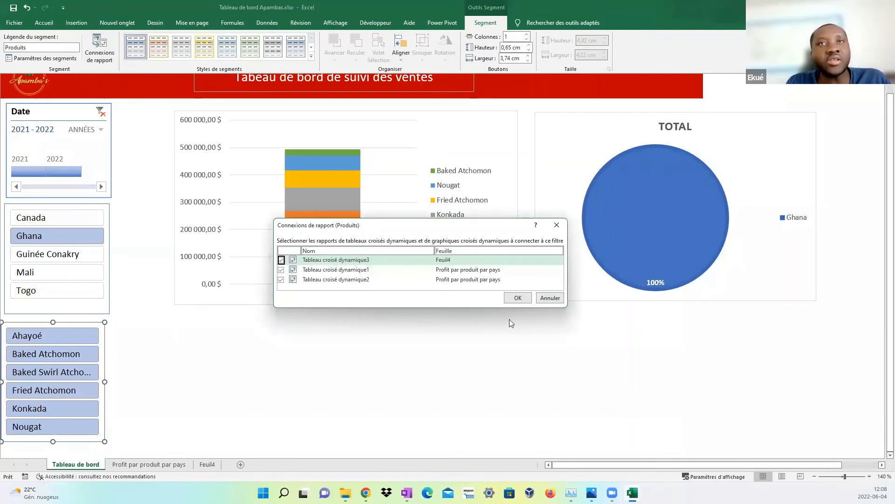
pyautogui.click(517, 297)
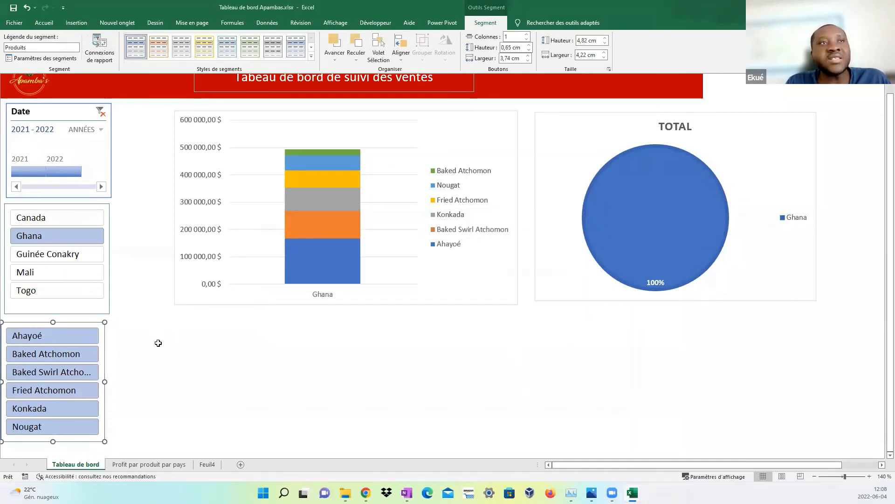
# Add Guinée Conakry, Mali, Togo and Canada to the Ghana selection in the country slicer.
pyautogui.keyDown('ctrl'); pyautogui.click(53, 263); pyautogui.keyUp('ctrl')
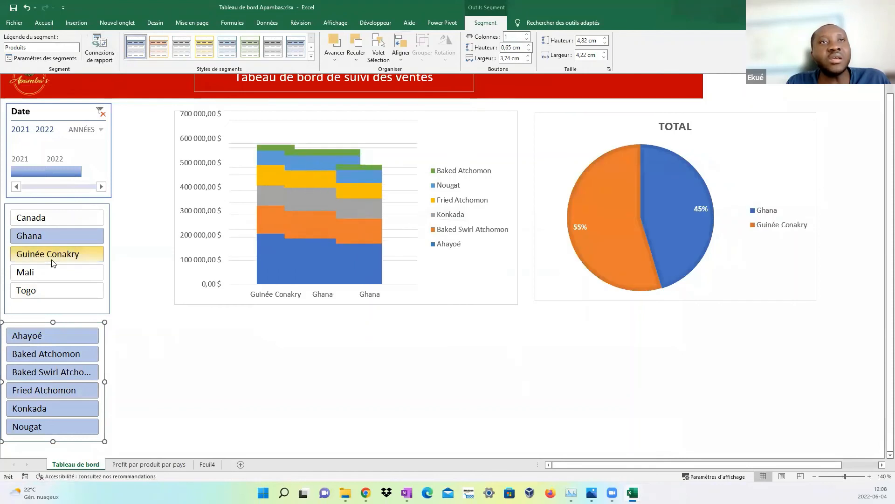
pyautogui.keyDown('ctrl'); pyautogui.click(77, 271); pyautogui.keyUp('ctrl')
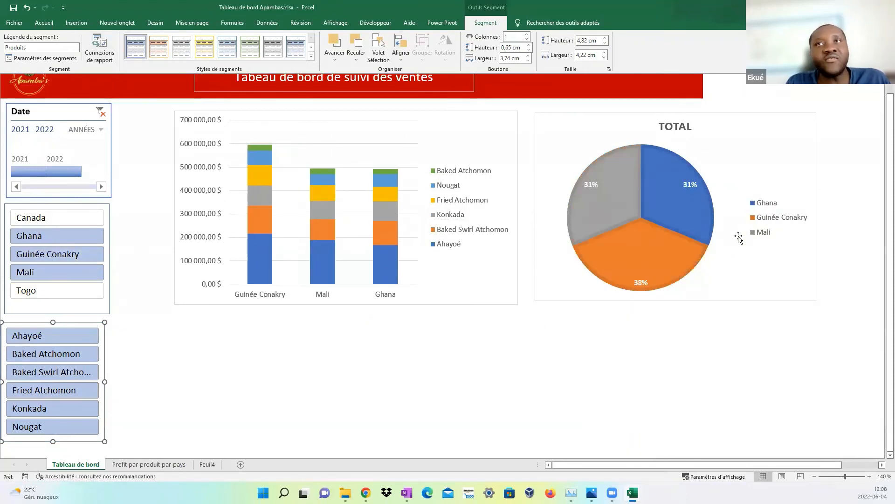
pyautogui.keyDown('ctrl'); pyautogui.click(75, 294); pyautogui.keyUp('ctrl')
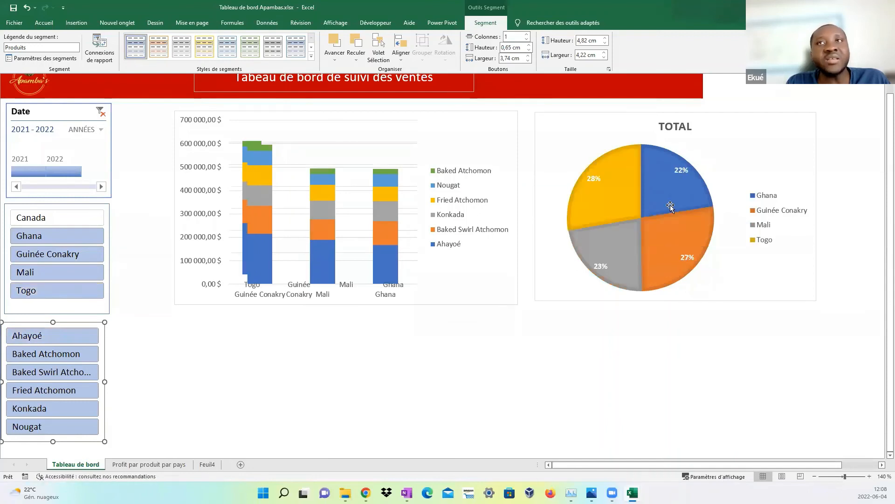
pyautogui.keyDown('ctrl'); pyautogui.click(82, 216); pyautogui.keyUp('ctrl')
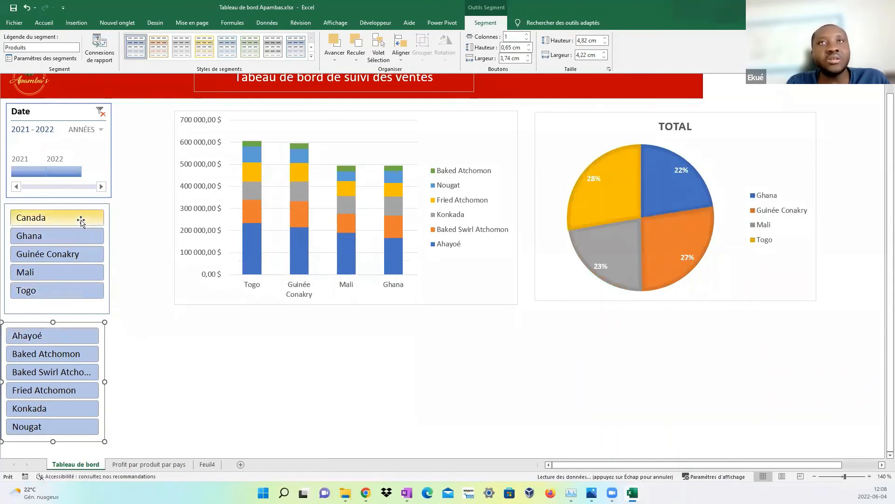
pyautogui.click(405, 408)
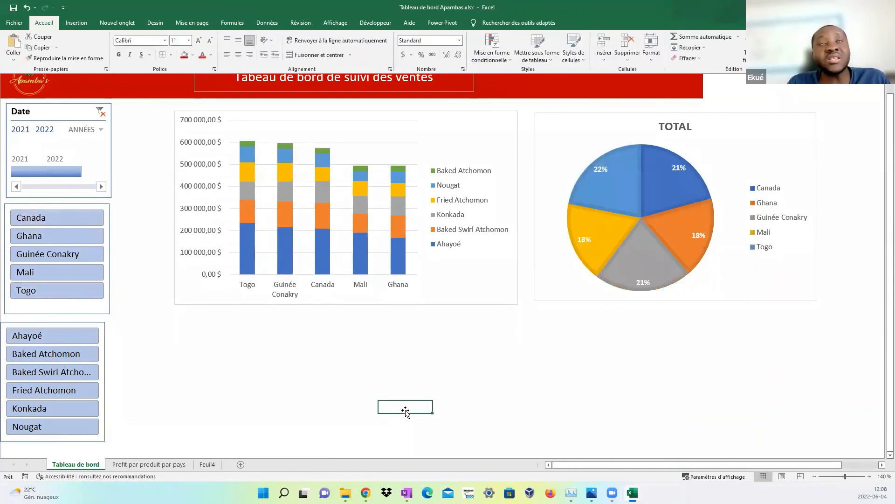
pyautogui.click(478, 373)
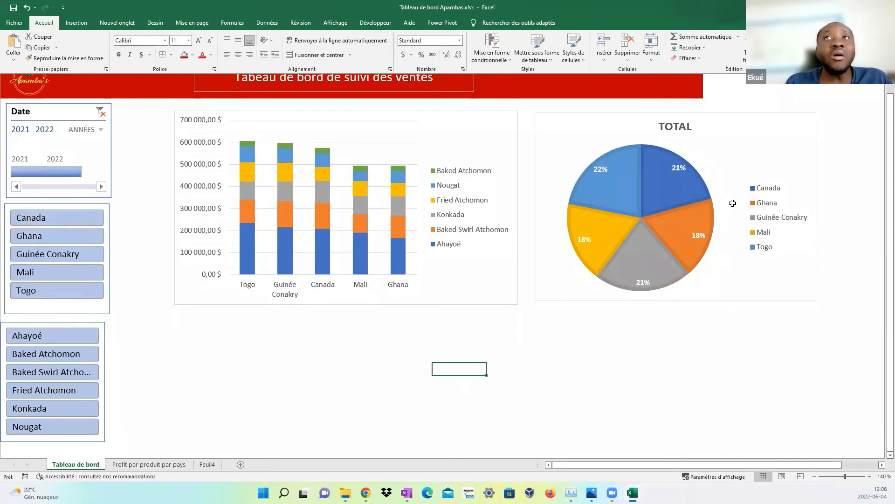
pyautogui.click(768, 137)
pyautogui.click(636, 348)
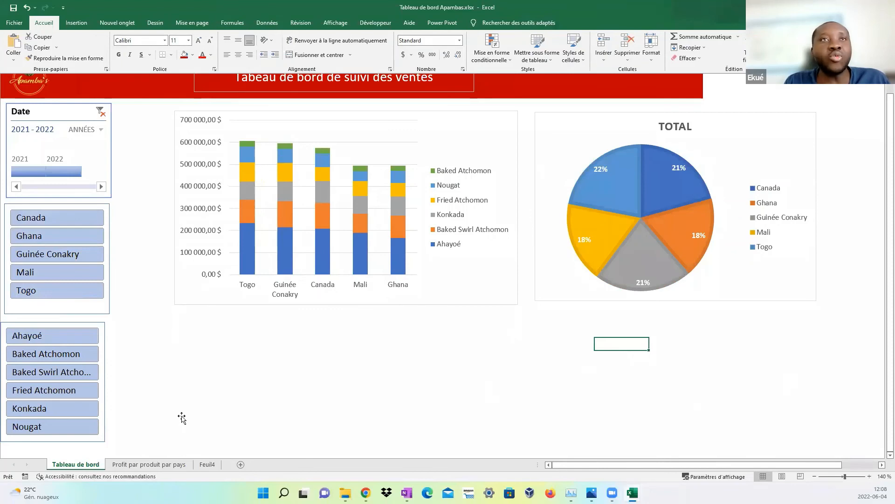
pyautogui.click(232, 376)
# Test the country slicer by excluding Canada, filtering to Ghana alone, and finally to Guinée Conakry alone.
pyautogui.keyDown('ctrl'); pyautogui.click(66, 219); pyautogui.keyUp('ctrl')
pyautogui.click(72, 239)
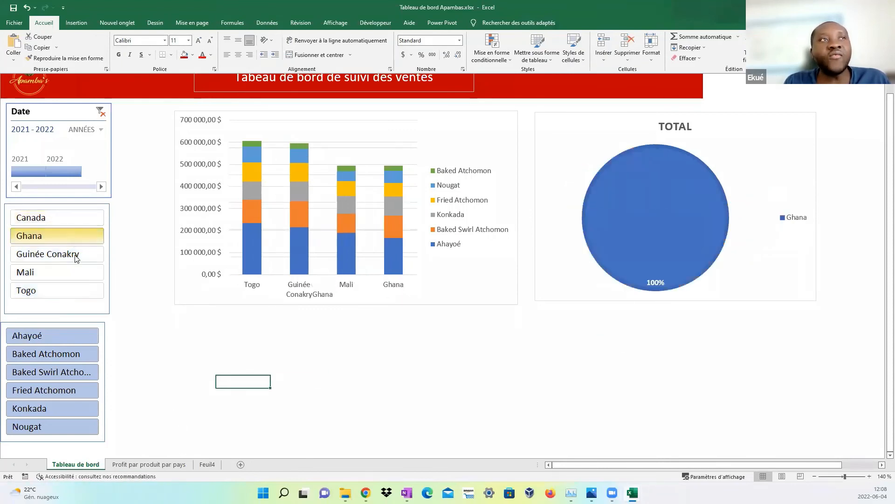
pyautogui.click(73, 255)
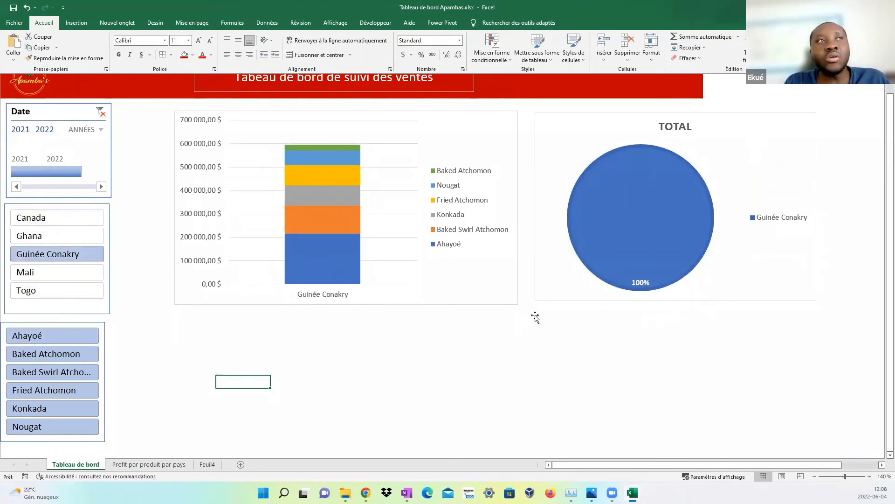
# Review the report connections of the Pays slicer without changing them.
pyautogui.click(98, 208)
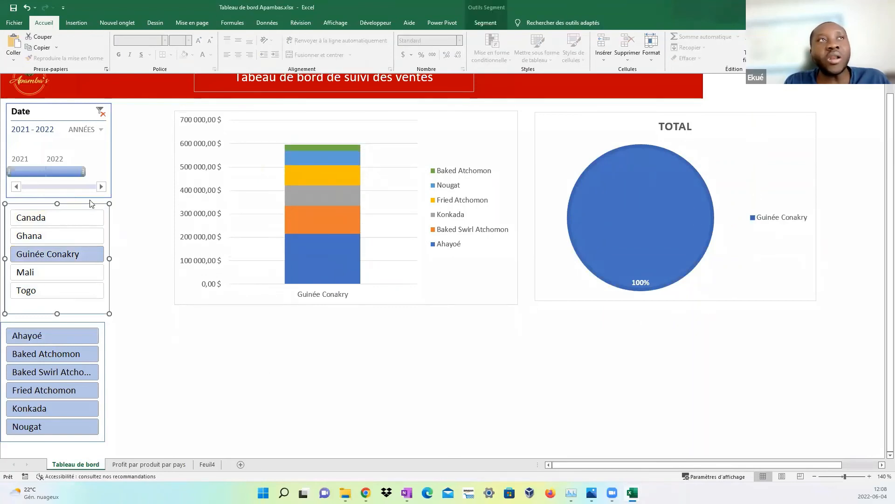
pyautogui.click(488, 26)
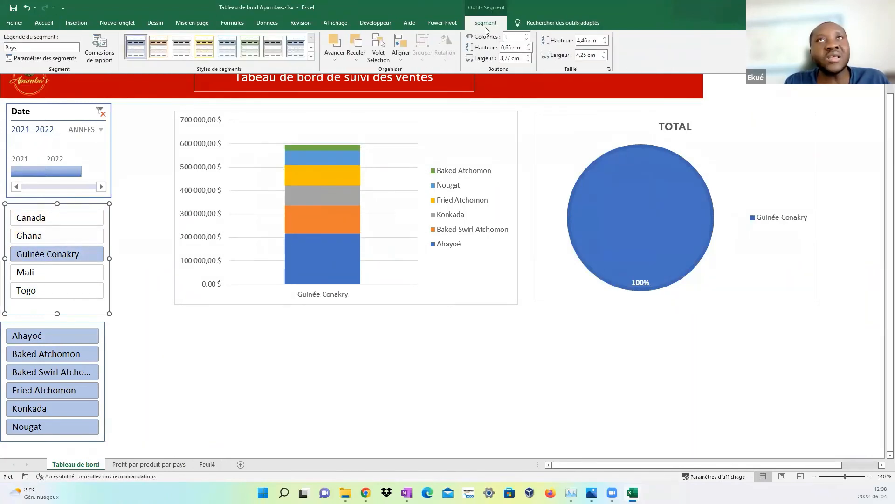
pyautogui.click(100, 54)
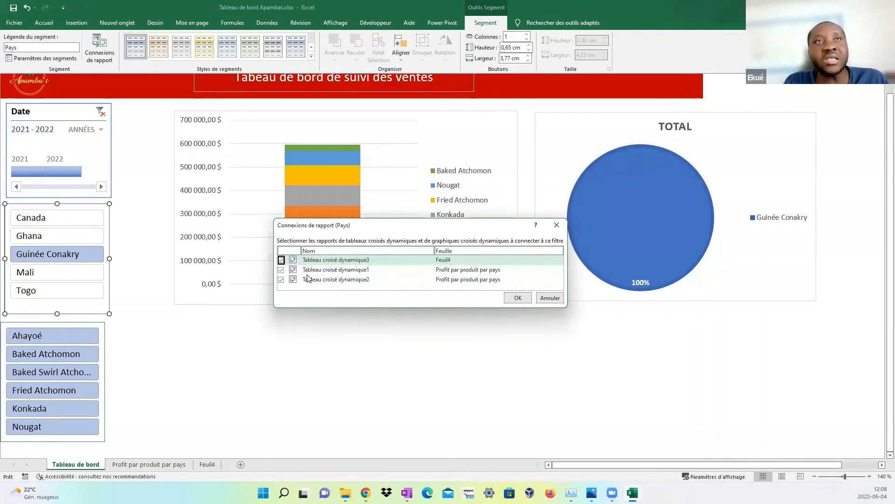
pyautogui.click(517, 298)
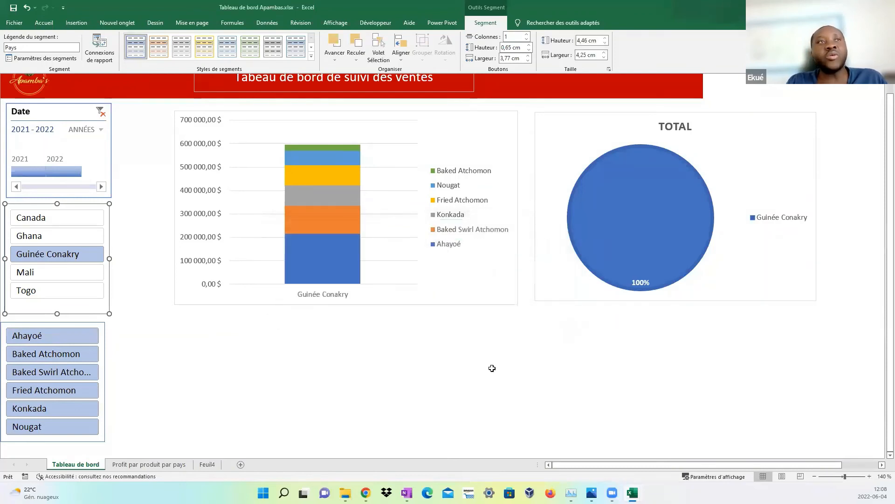
# Clear the Guinée Conakry filter so all countries are included, and collapse the ribbon to enlarge the dashboard view.
pyautogui.keyDown('ctrl'); pyautogui.click(57, 256); pyautogui.keyUp('ctrl')
pyautogui.click(436, 381)
pyautogui.click(351, 343)
pyautogui.scroll(1, 362, 344)
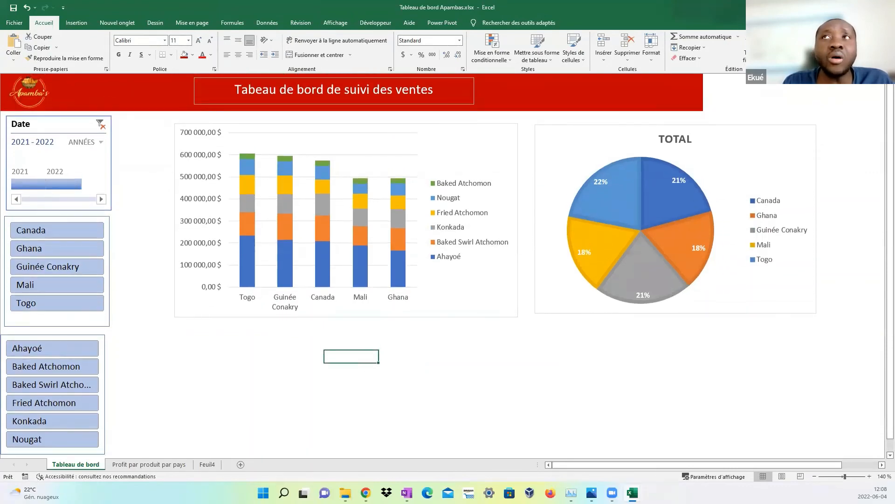
pyautogui.hotkey('ctrl', 'F1')
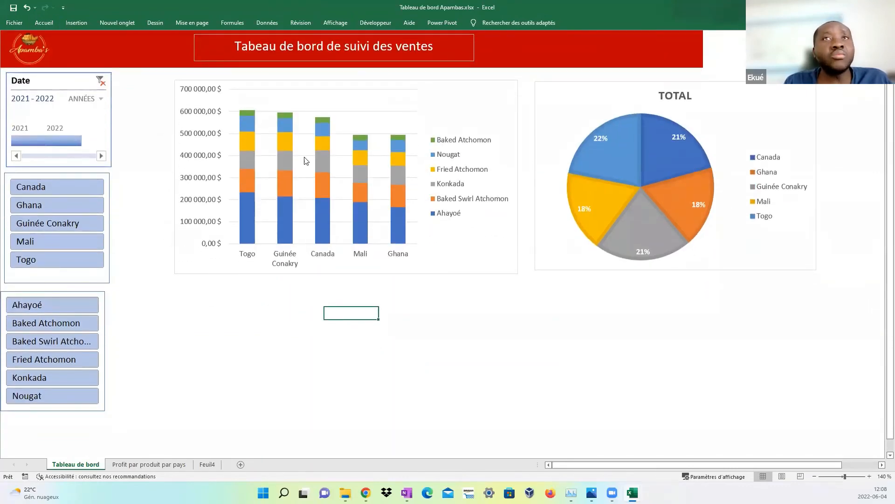
# Look over the dashboard, including the product slicer and the free space below the charts.
pyautogui.click(672, 400)
pyautogui.scroll(-8, 673, 365)
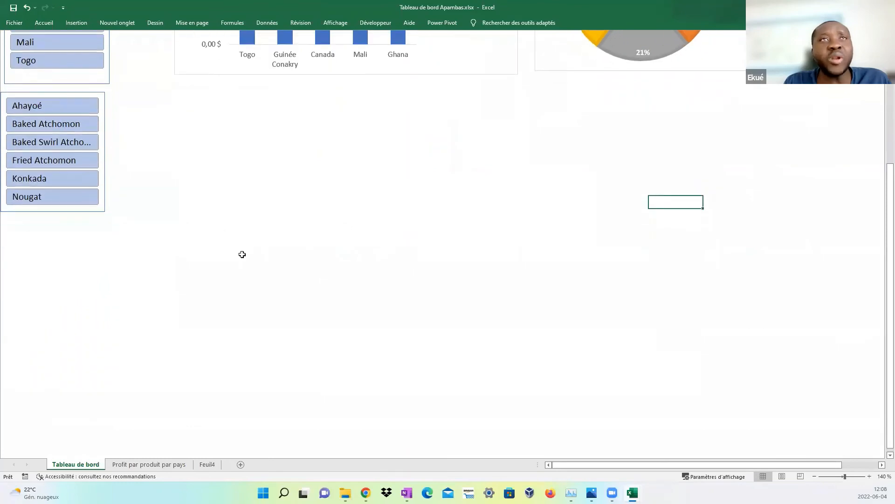
pyautogui.scroll(8, 82, 326)
pyautogui.scroll(-3, 75, 340)
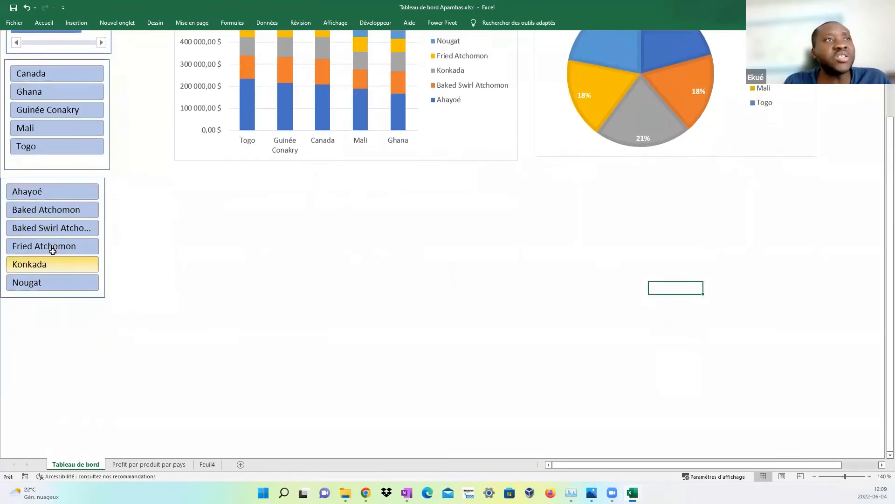
pyautogui.scroll(-2, 64, 352)
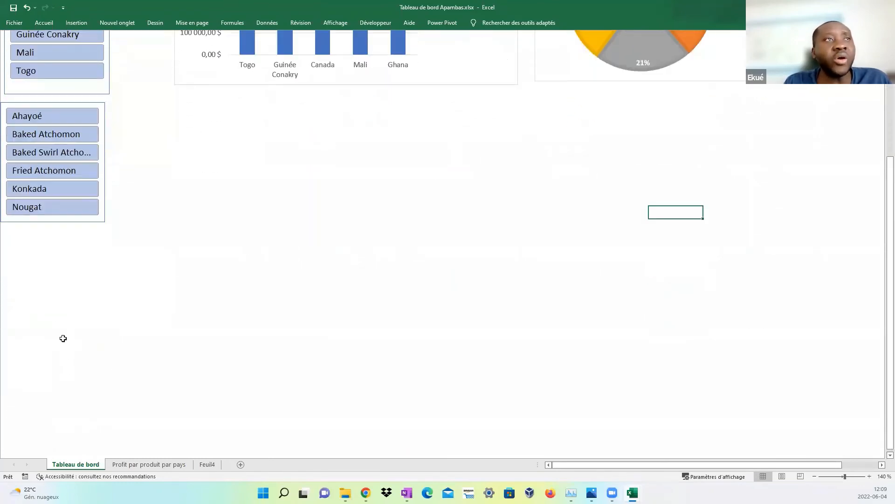
pyautogui.scroll(-3, 53, 232)
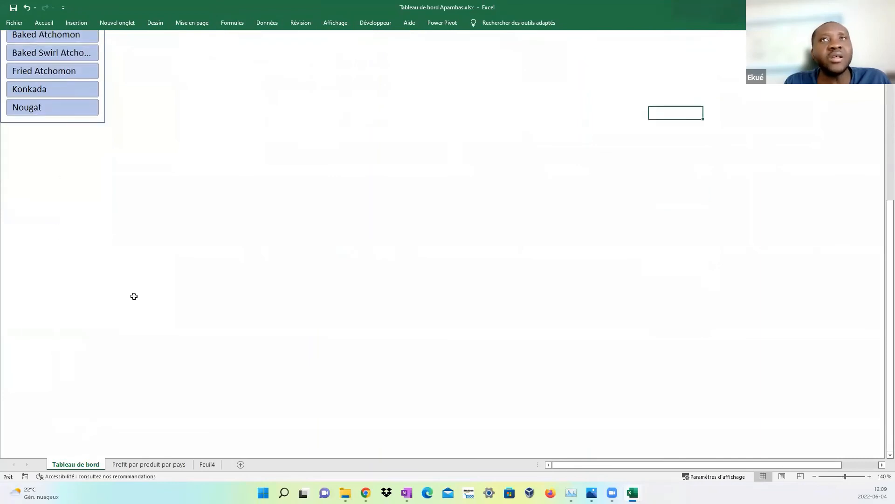
pyautogui.scroll(8, 76, 237)
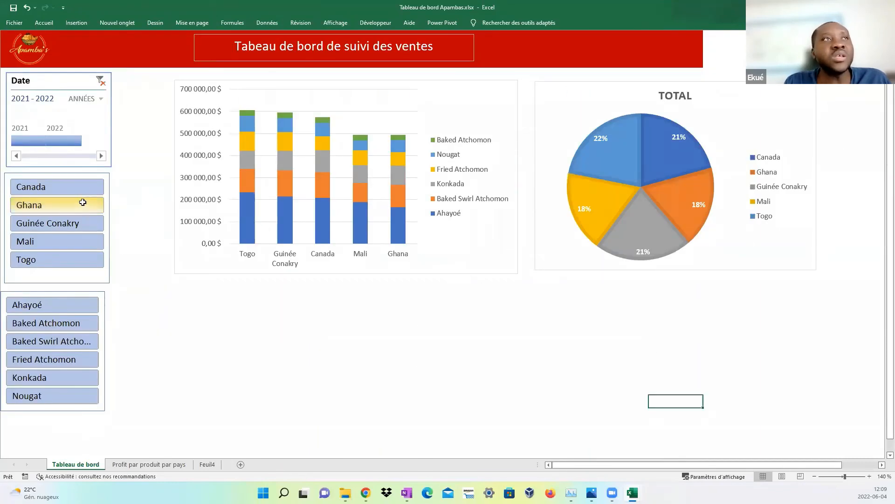
# Exclude Ghana and Guinée Conakry in the country slicer to test that both charts respond.
pyautogui.keyDown('ctrl'); pyautogui.click(83, 202); pyautogui.keyUp('ctrl')
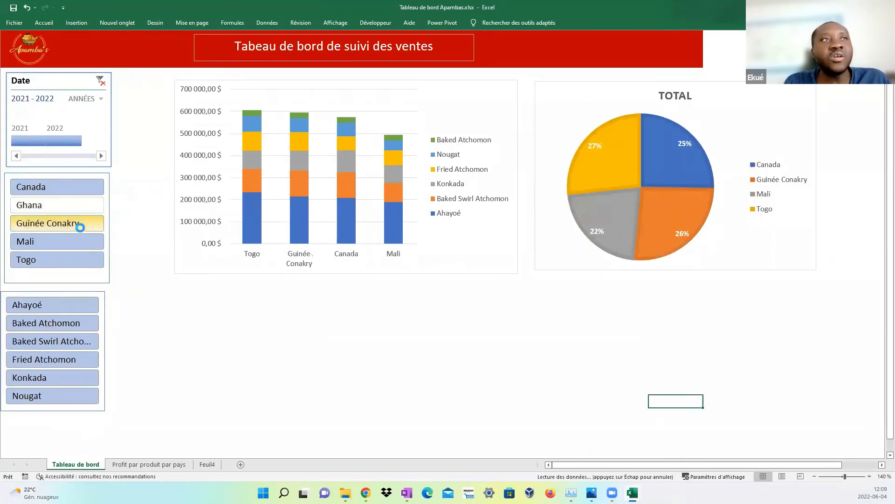
pyautogui.keyDown('ctrl'); pyautogui.click(80, 222); pyautogui.keyUp('ctrl')
pyautogui.keyDown('ctrl'); pyautogui.click(76, 241); pyautogui.keyUp('ctrl')
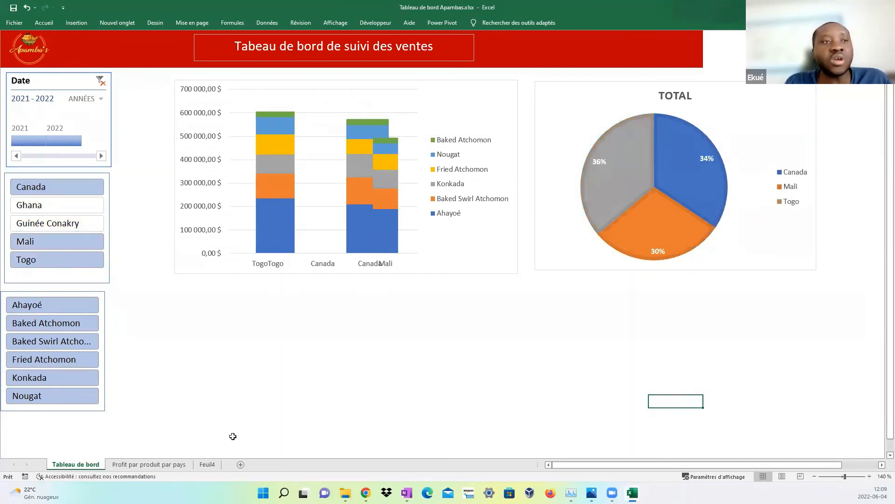
pyautogui.click(190, 354)
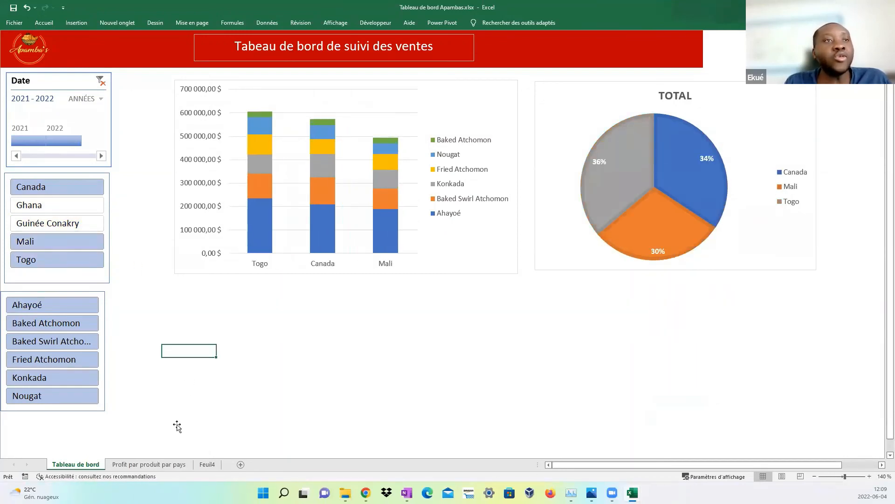
# Hide the Profit par produit par pays and Feuil4 sheets and save the workbook.
pyautogui.rightClick(177, 465)
pyautogui.press('Escape')
pyautogui.rightClick(122, 465)
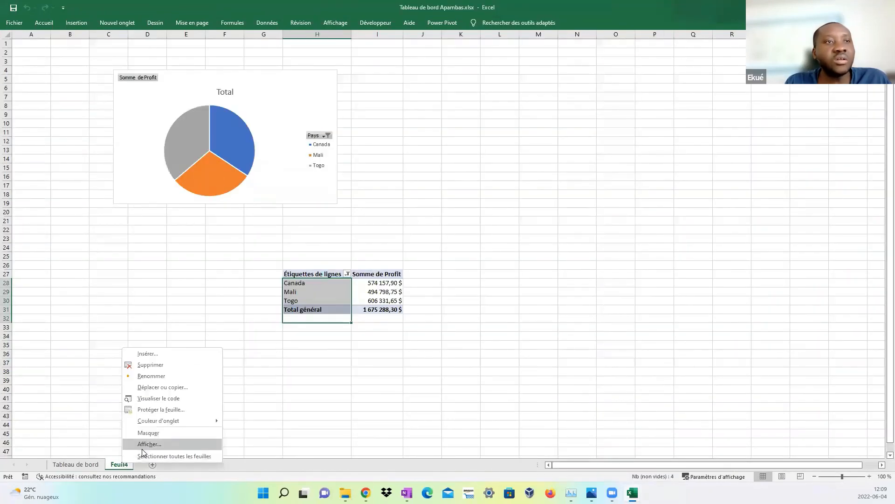
pyautogui.click(154, 429)
pyautogui.click(339, 350)
pyautogui.hotkey('ctrl', 's')
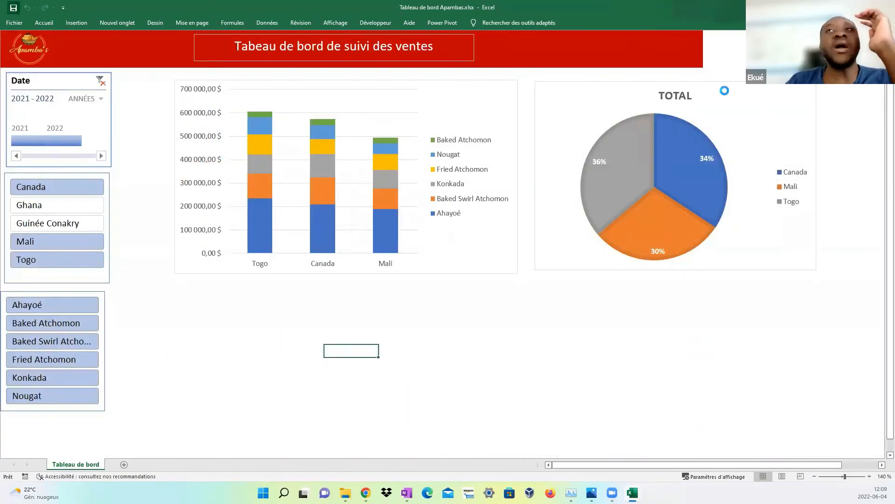
pyautogui.click(419, 410)
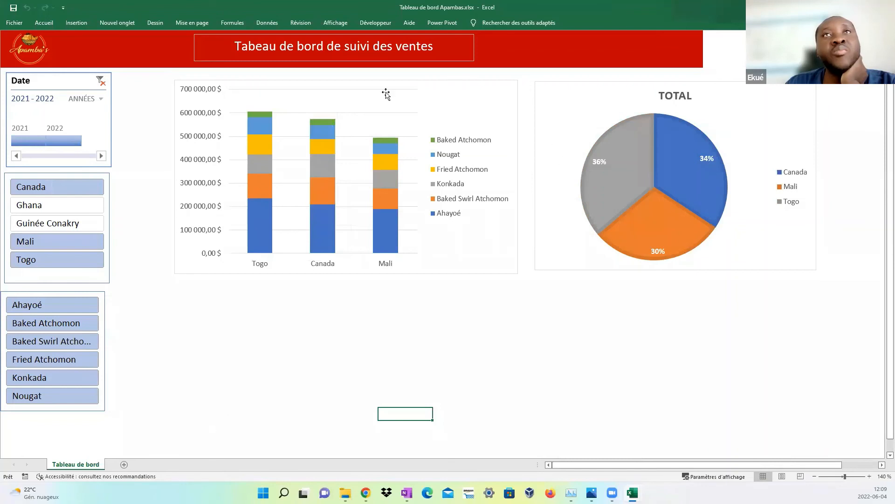
# Move the column chart and the TOTAL pie chart slightly left on the dashboard.
pyautogui.moveTo(485, 139); pyautogui.dragTo(467, 97)
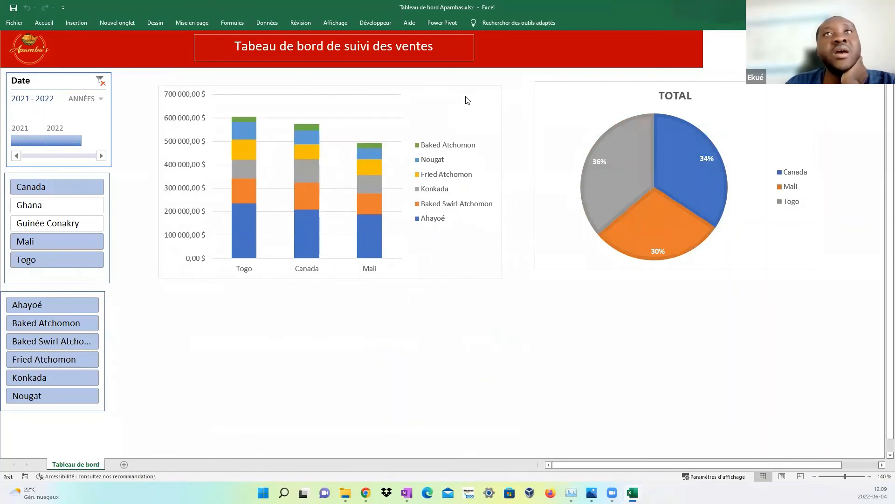
pyautogui.moveTo(566, 90); pyautogui.dragTo(551, 135)
pyautogui.click(564, 302)
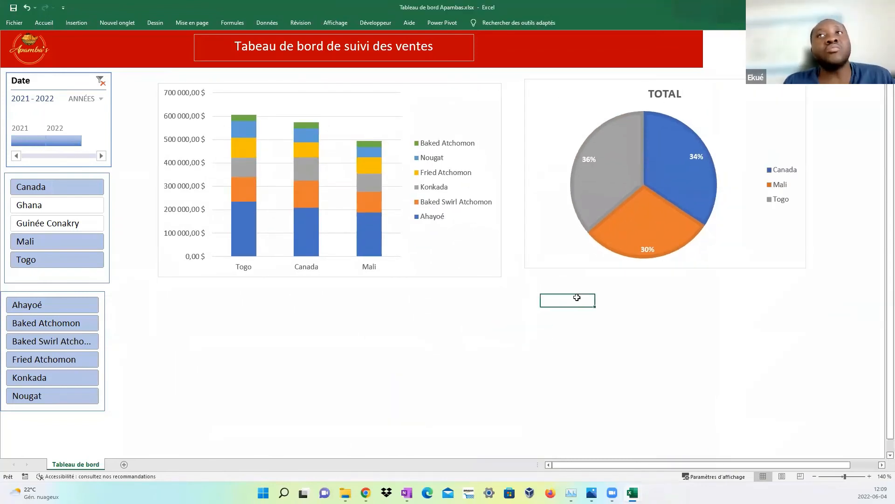
# Test the country slicer with Ghana and Guinée Conakry alone, ending with all five countries selected.
pyautogui.click(70, 226)
pyautogui.click(67, 210)
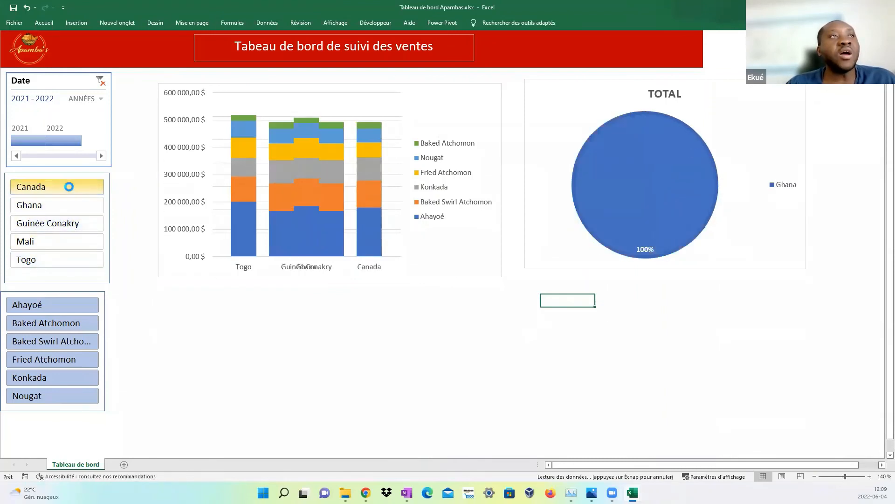
pyautogui.click(74, 208)
pyautogui.click(73, 226)
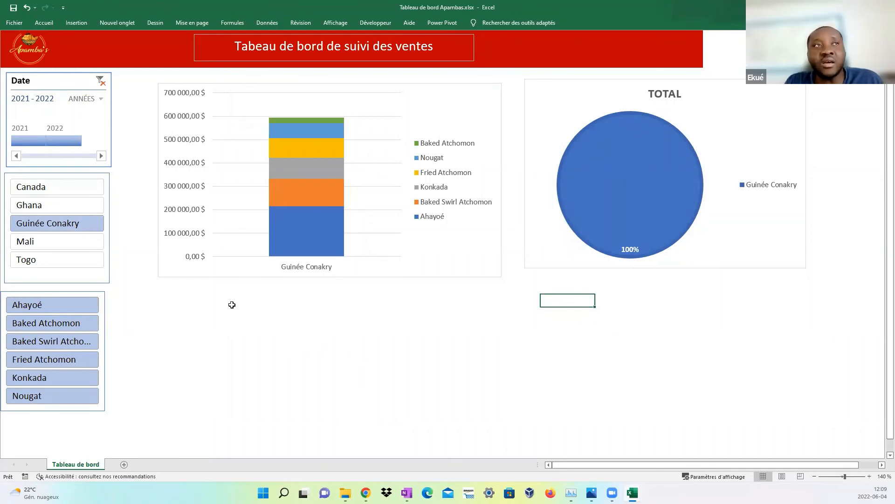
pyautogui.keyDown('ctrl'); pyautogui.click(75, 225); pyautogui.keyUp('ctrl')
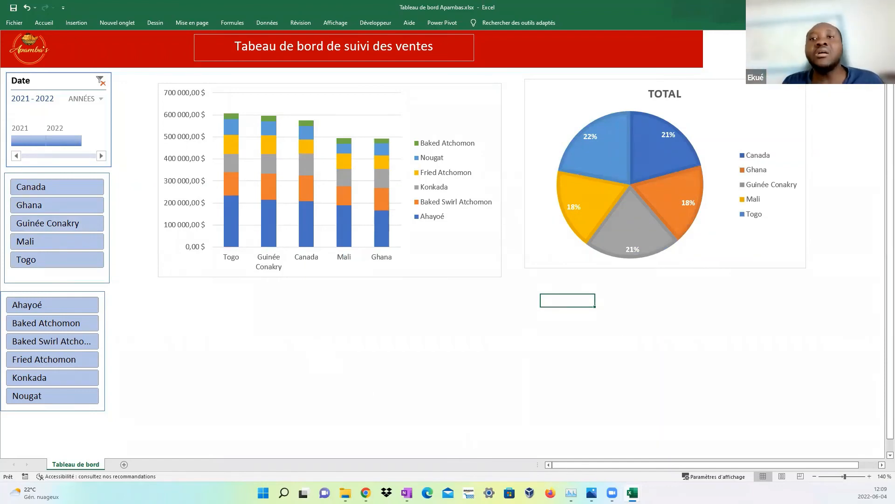
# Switch to the workbook Excel Tableau de Bord interactif.xlsx to view its finished sample dashboard, and return to Tableau de bord Apambas.xlsx.
pyautogui.moveTo(632, 493)
pyautogui.click(599, 447)
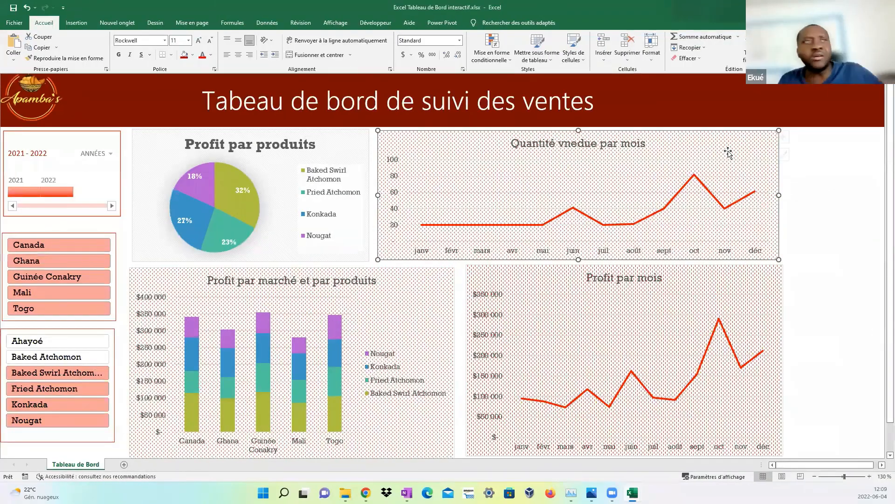
pyautogui.click(729, 153)
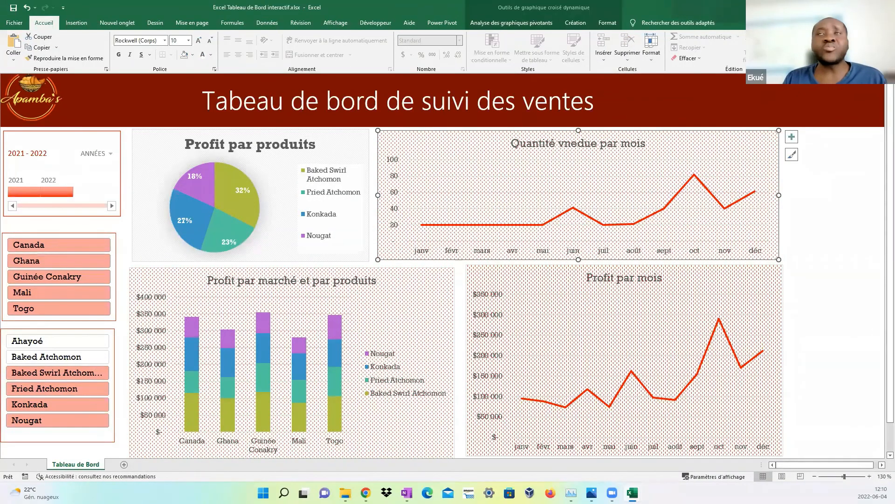
pyautogui.hotkey('alt', 'Tab')
pyautogui.click(208, 321)
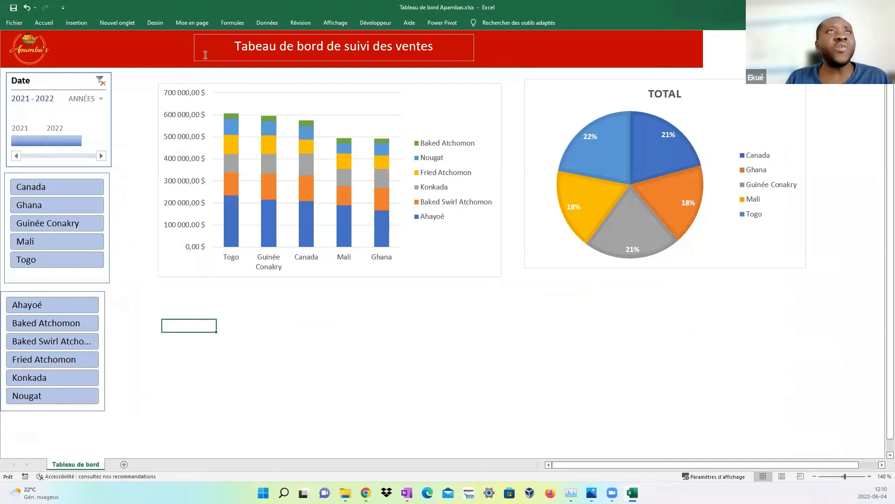
# Apply the Intégral theme to the dashboard workbook.
pyautogui.click(193, 23)
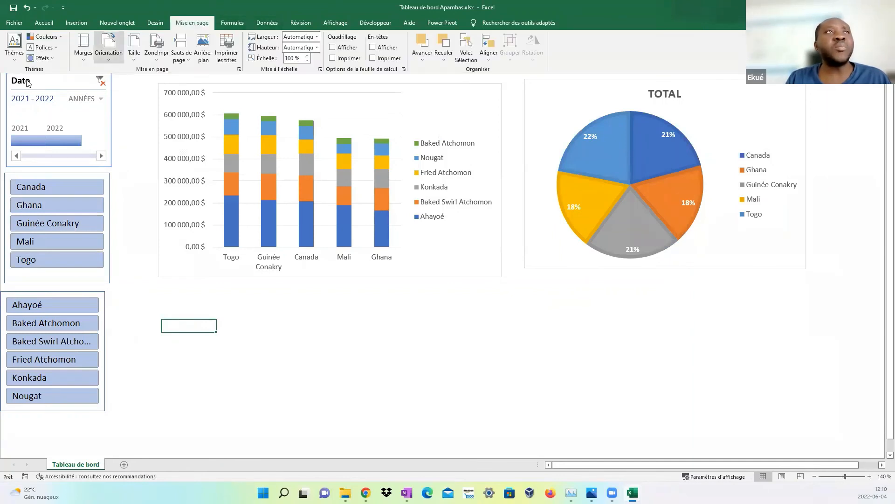
pyautogui.click(14, 47)
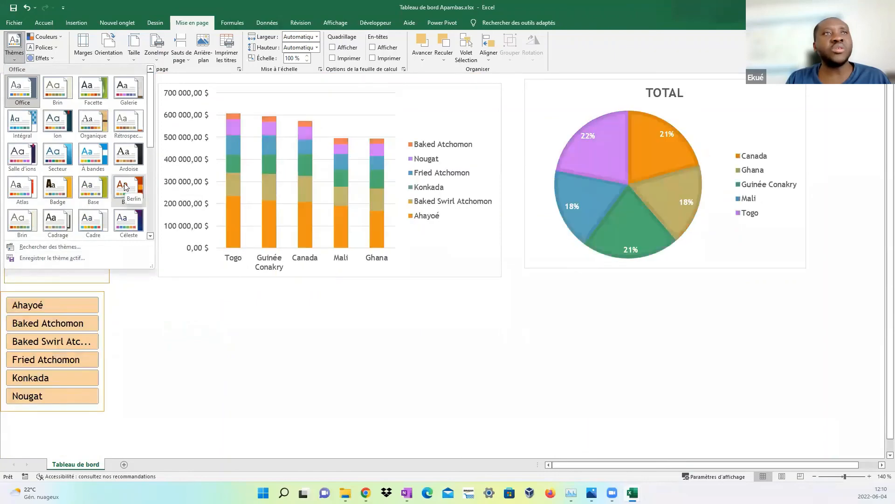
pyautogui.scroll(-3, 125, 187)
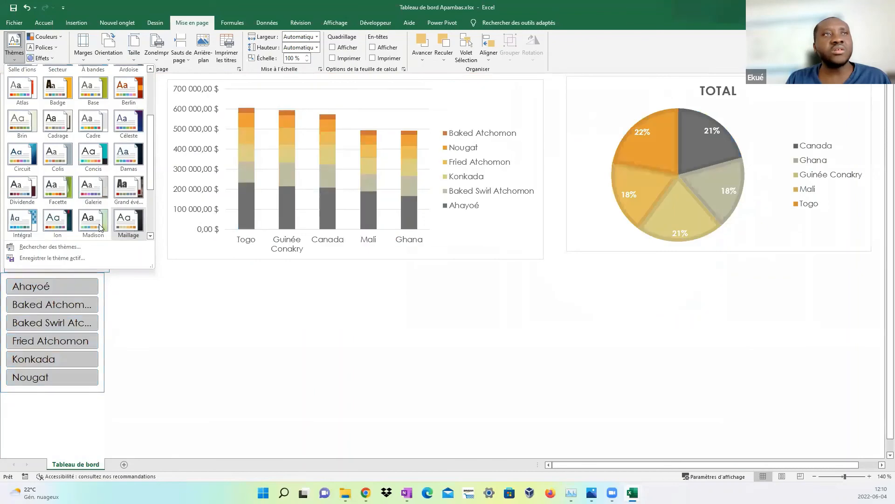
pyautogui.click(24, 223)
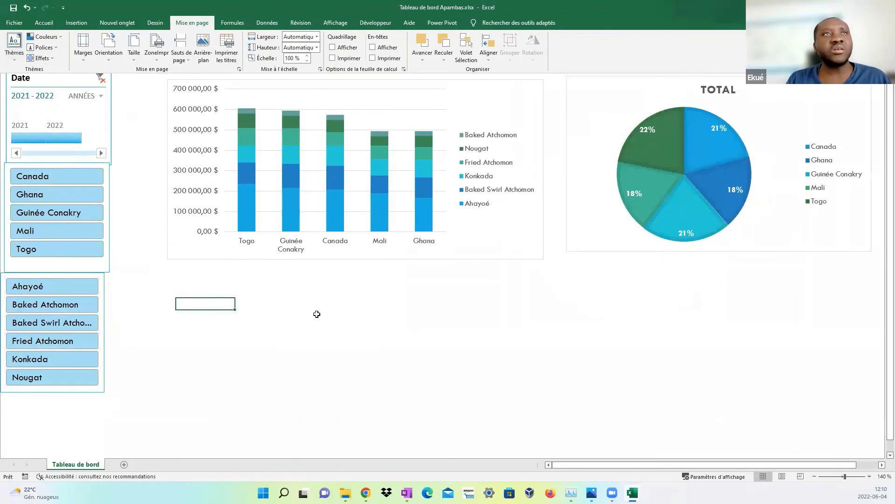
pyautogui.click(319, 316)
# Switch to Chrome to view the Apamba's homepage and its logo, and return to the Excel dashboard.
pyautogui.click(336, 23)
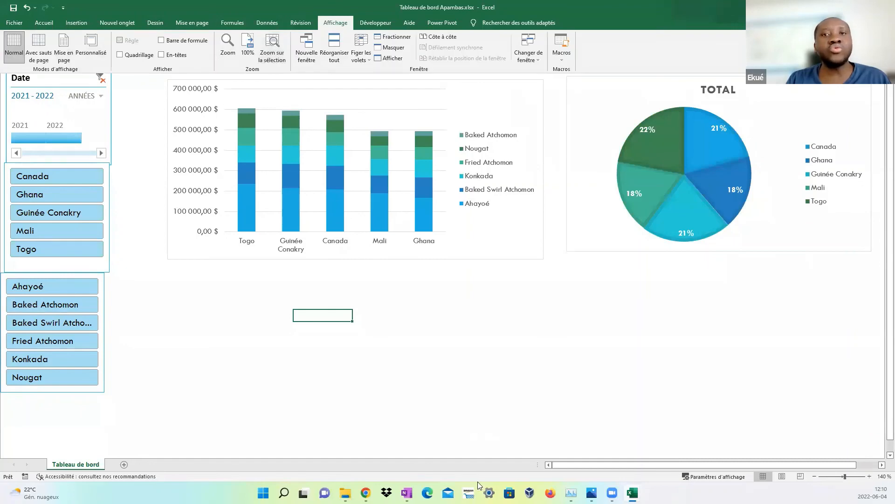
pyautogui.click(366, 492)
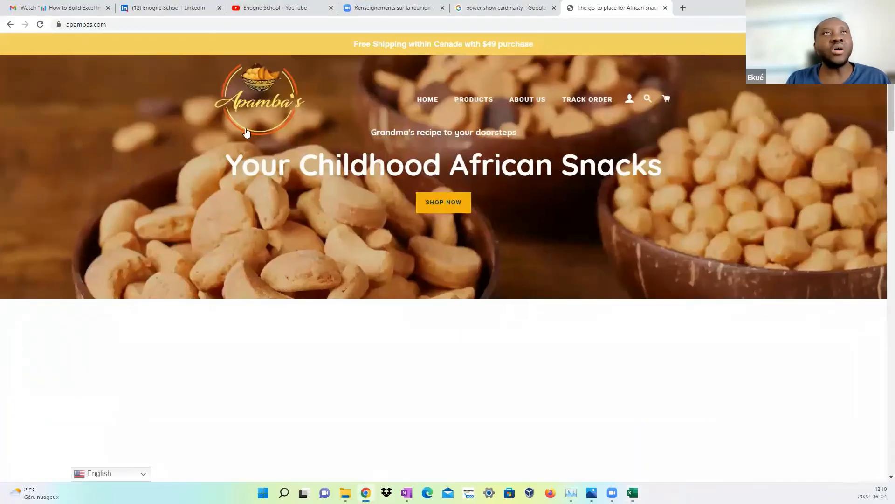
pyautogui.click(366, 493)
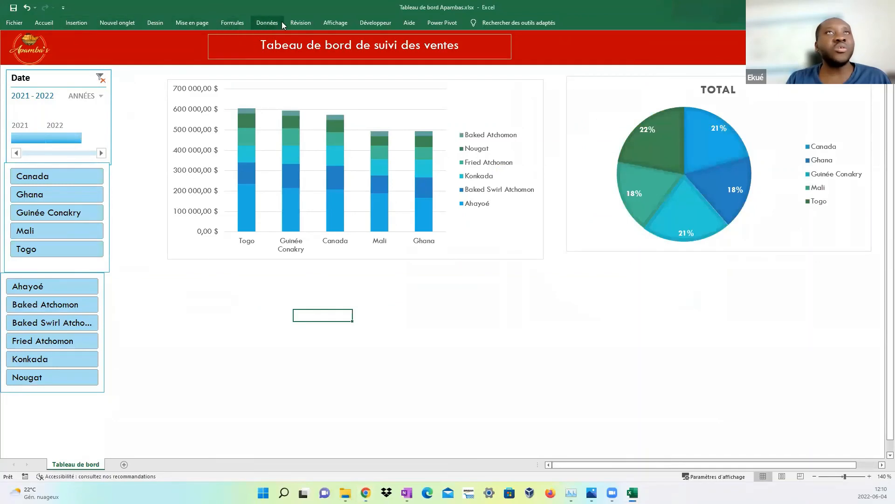
pyautogui.click(330, 28)
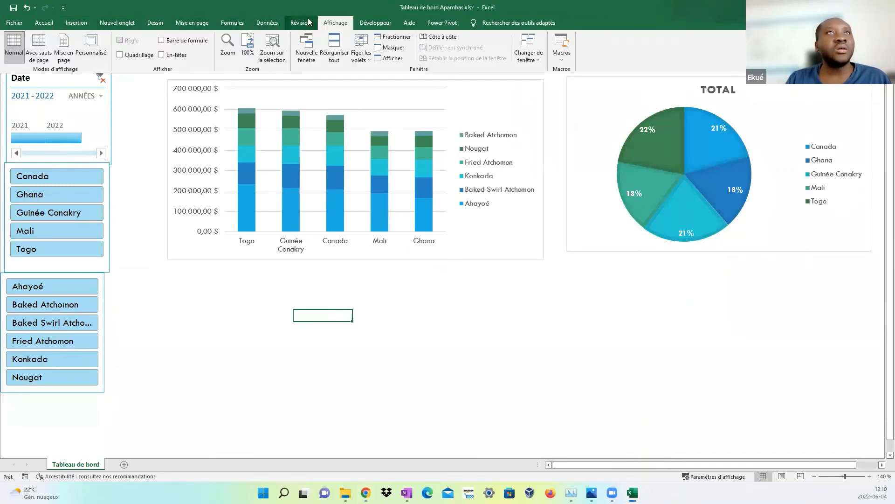
pyautogui.click(120, 129)
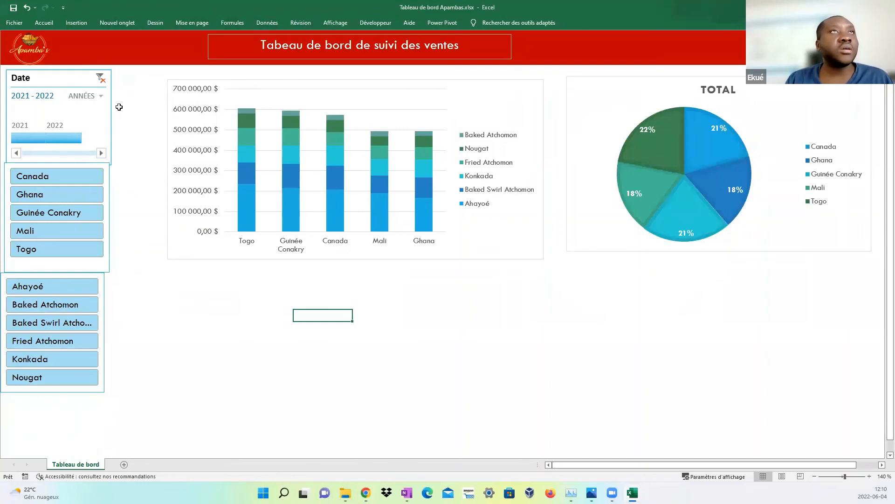
pyautogui.click(338, 24)
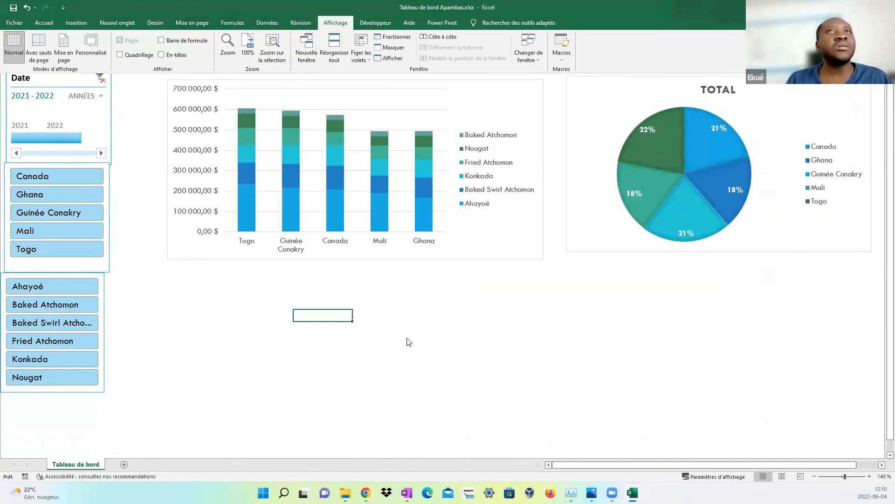
pyautogui.click(400, 135)
# Apply the Atlas theme to the dashboard workbook.
pyautogui.click(121, 24)
pyautogui.click(150, 23)
pyautogui.click(191, 23)
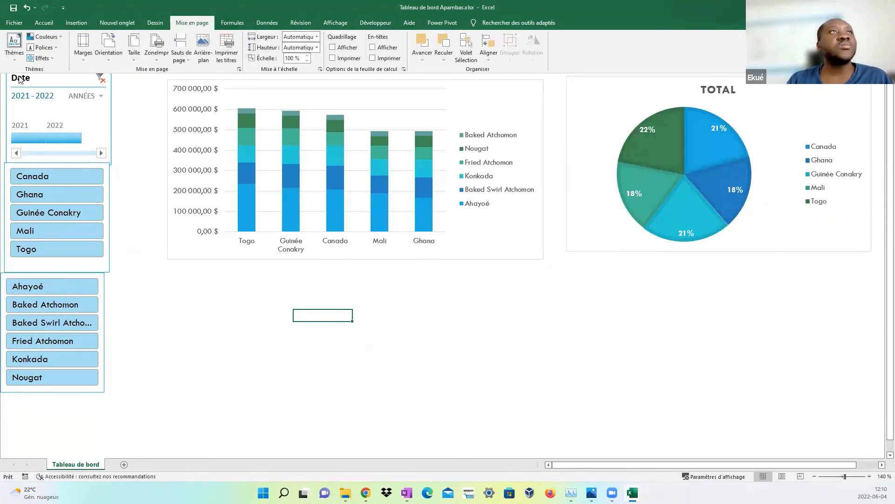
pyautogui.click(14, 47)
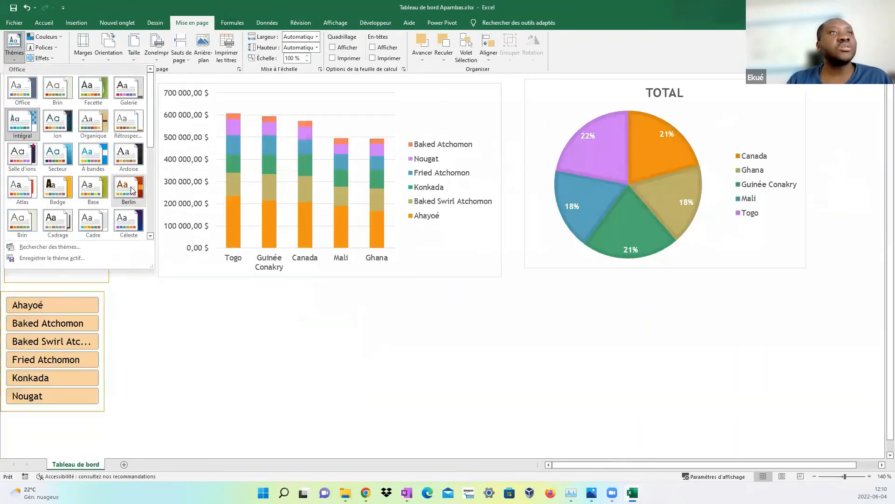
pyautogui.click(23, 187)
pyautogui.click(326, 316)
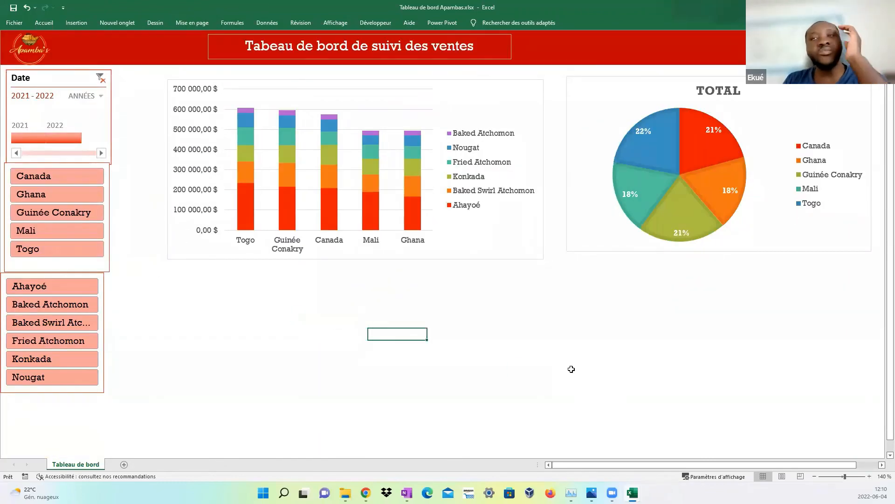
# Move the product slicer slightly down and right, aligning it under the country slicer.
pyautogui.scroll(-2, 513, 354)
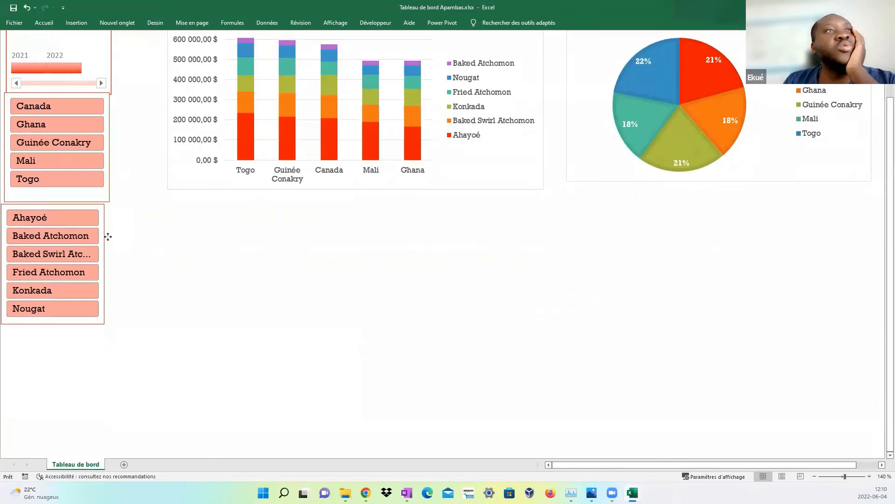
pyautogui.moveTo(108, 237); pyautogui.dragTo(113, 249)
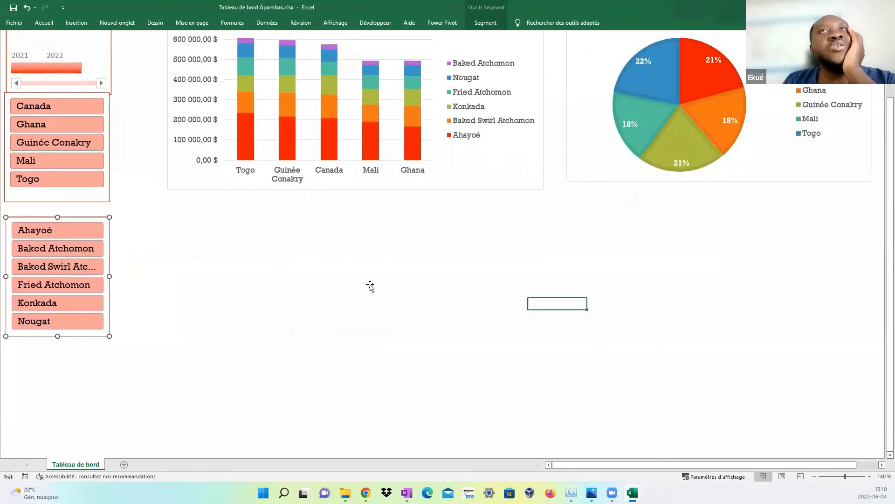
pyautogui.click(371, 288)
# Move the TOTAL pie chart slightly left and down, and the column chart slightly left and up.
pyautogui.scroll(2, 371, 288)
pyautogui.moveTo(605, 76); pyautogui.dragTo(588, 90)
pyautogui.click(578, 290)
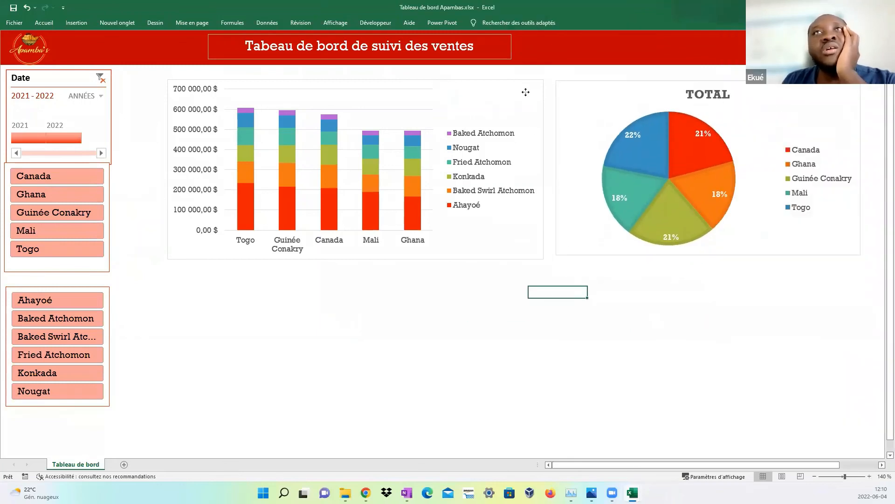
pyautogui.click(526, 92)
pyautogui.click(137, 108)
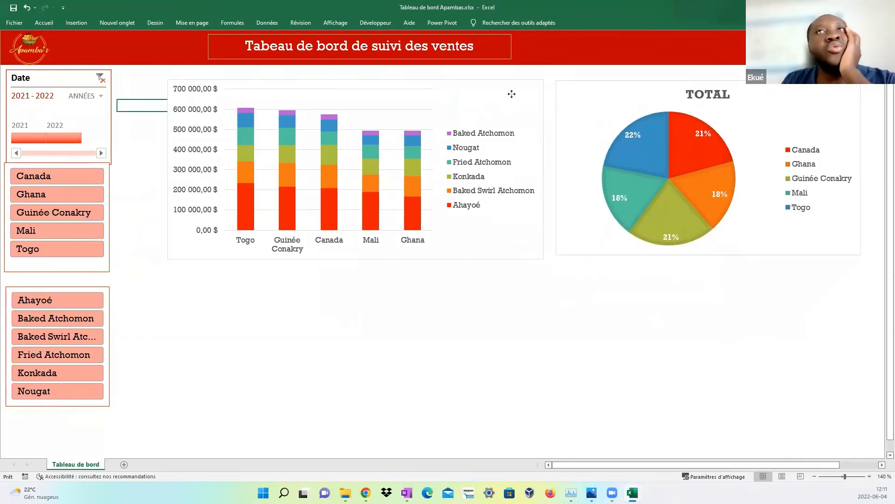
pyautogui.moveTo(512, 94); pyautogui.dragTo(500, 93)
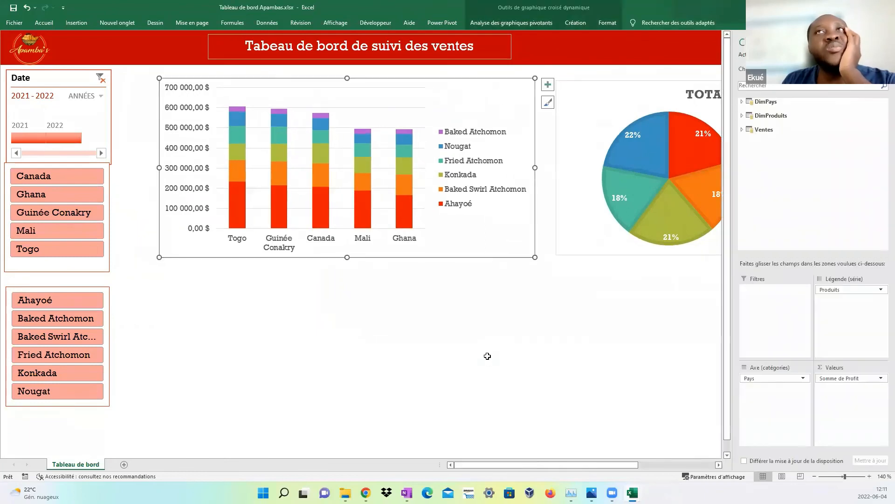
pyautogui.click(487, 356)
pyautogui.click(734, 304)
pyautogui.click(768, 114)
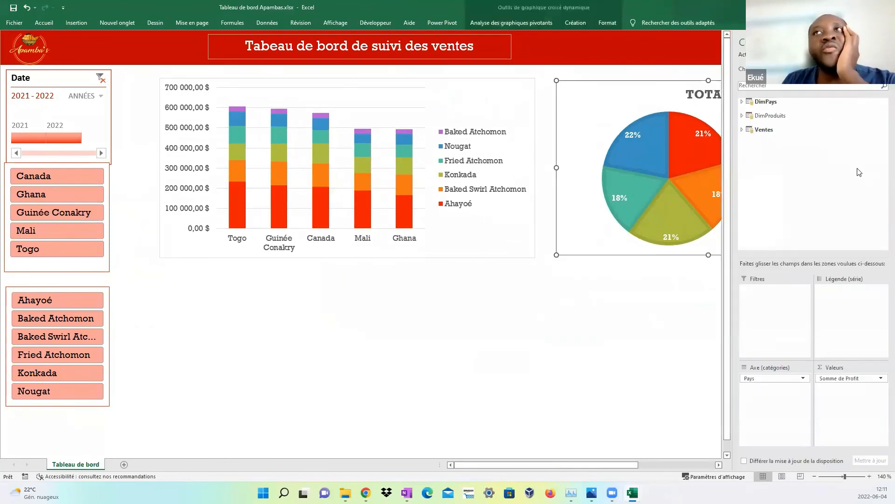
pyautogui.click(673, 335)
pyautogui.click(860, 166)
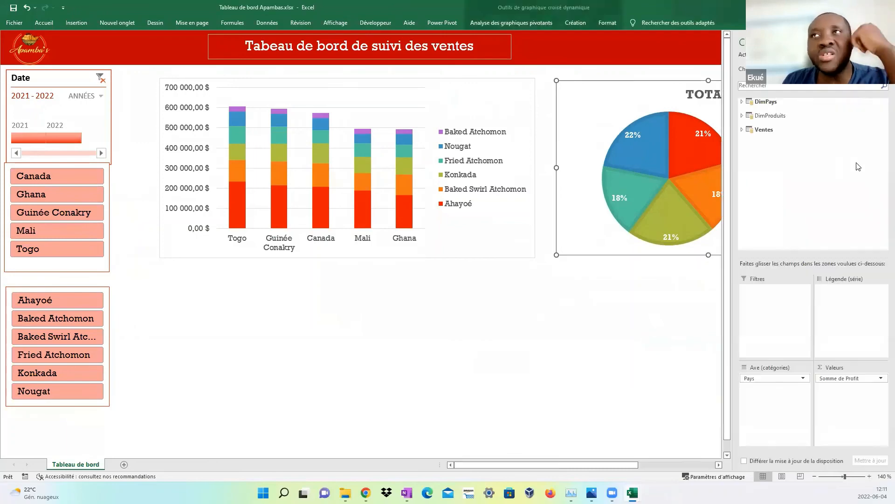
pyautogui.click(704, 294)
pyautogui.click(847, 133)
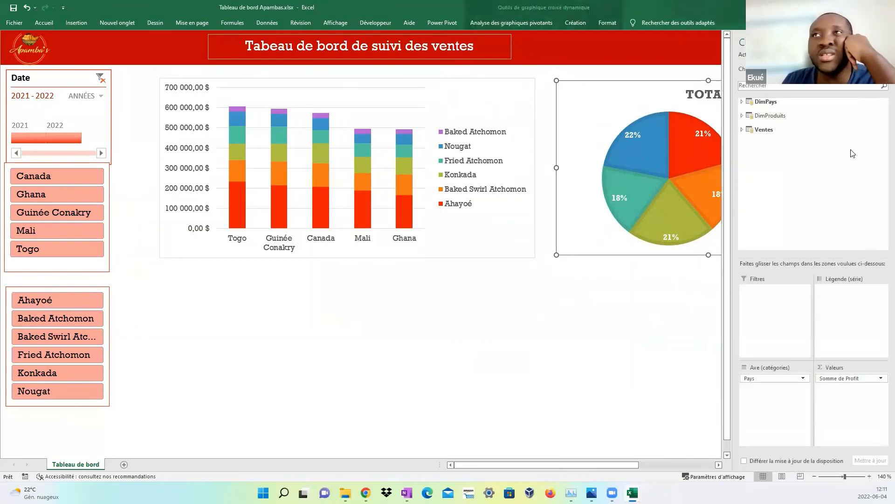
pyautogui.click(644, 294)
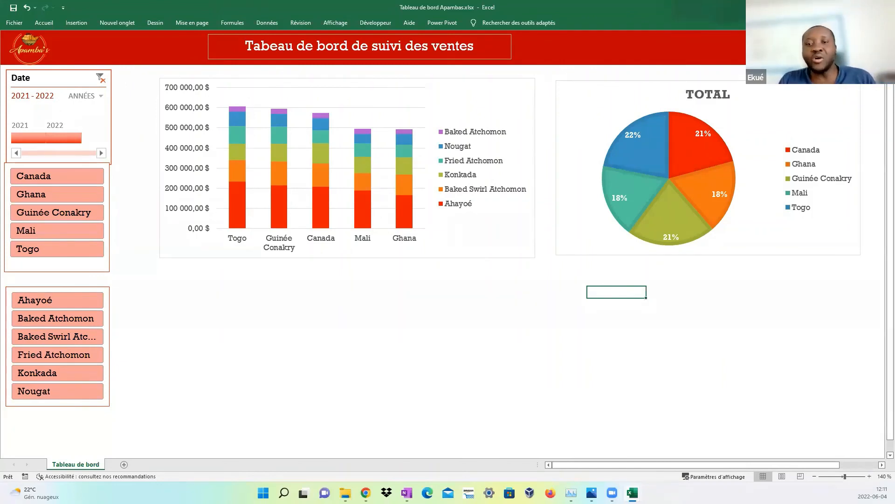
pyautogui.click(738, 350)
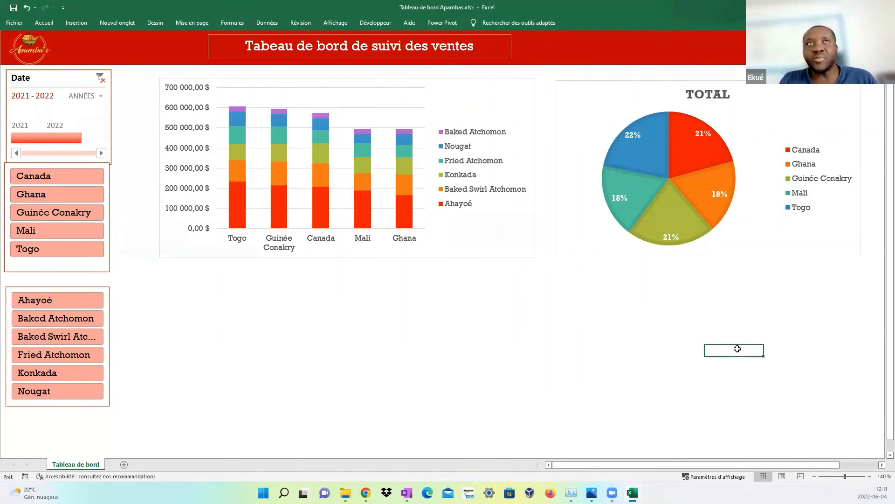
pyautogui.click(575, 349)
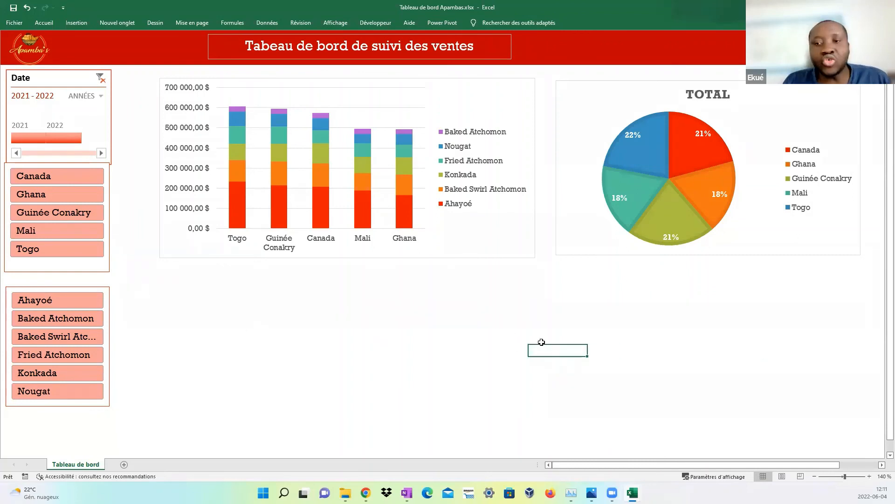
pyautogui.click(548, 371)
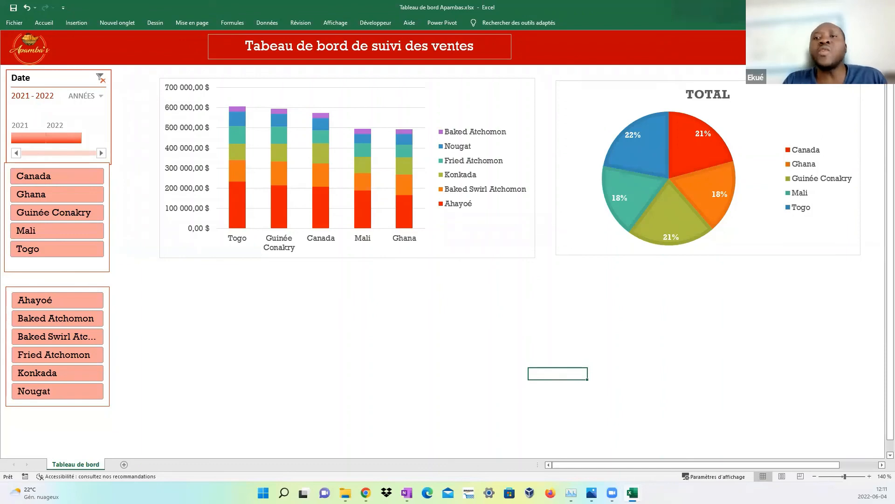
# Switch to Photos to view the Excel training poster Excel.png full screen, and return to the Excel dashboard.
pyautogui.moveTo(632, 492)
pyautogui.moveTo(592, 493)
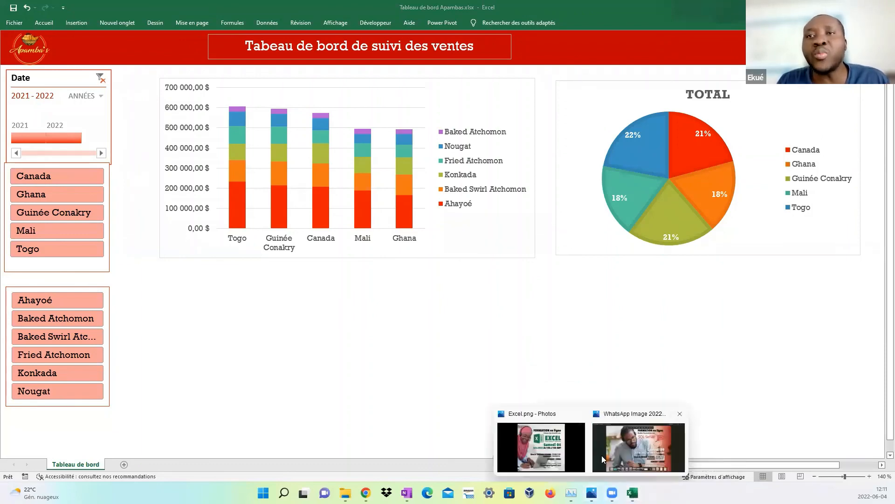
pyautogui.click(558, 455)
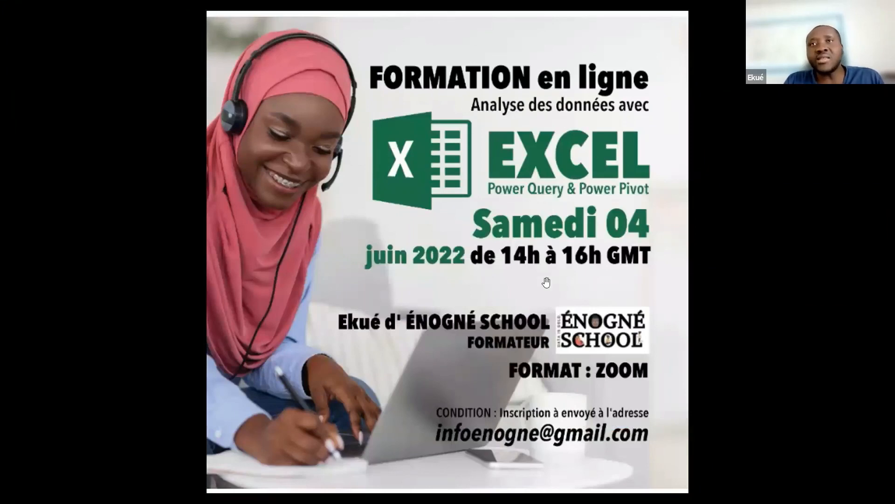
pyautogui.press('Escape')
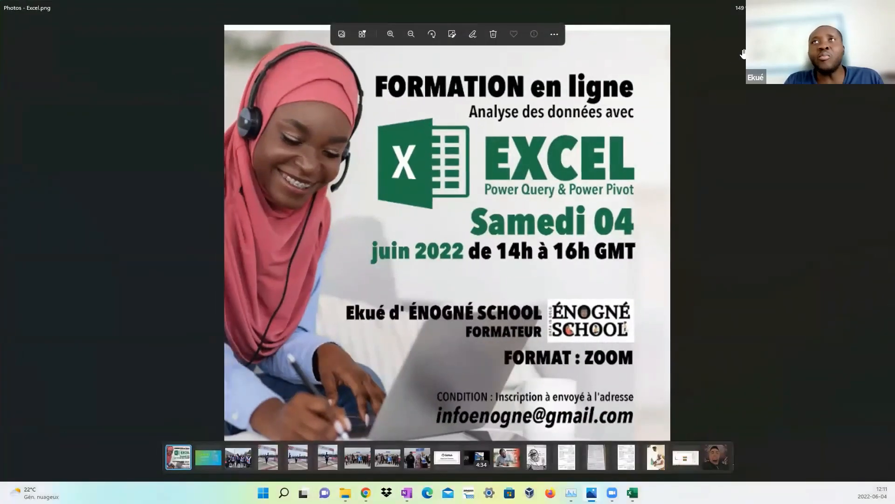
pyautogui.hotkey('alt', 'Tab')
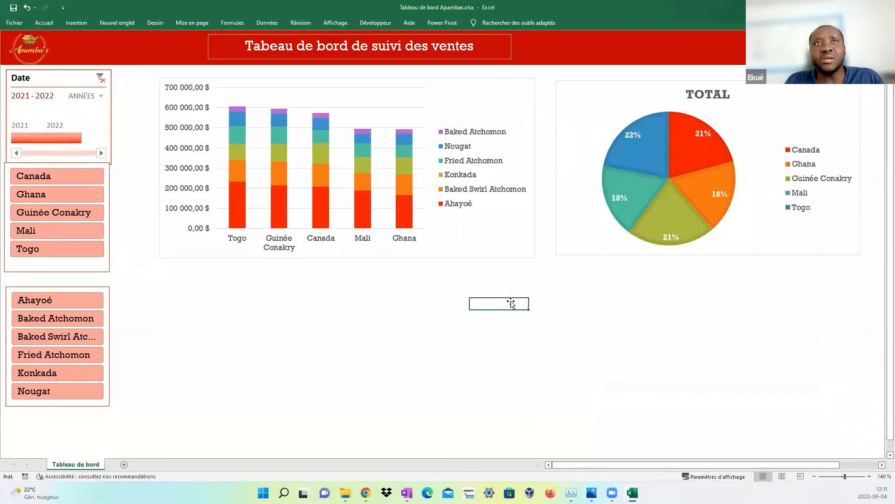
pyautogui.click(574, 107)
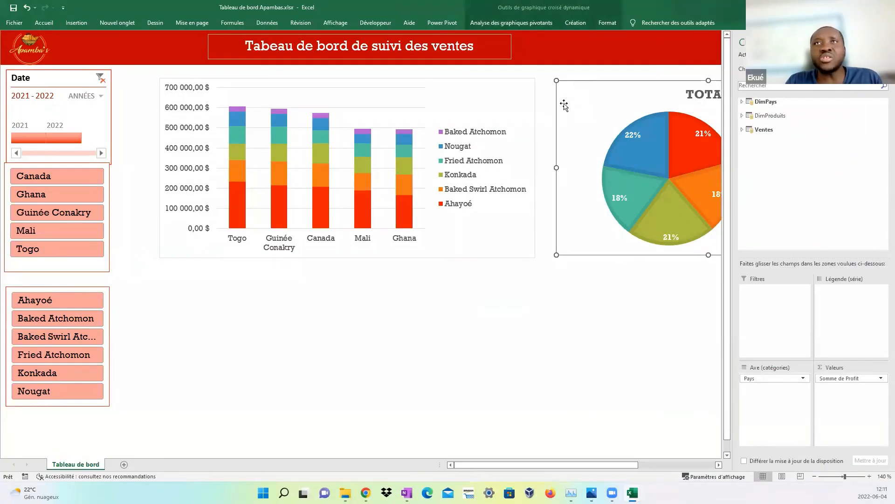
pyautogui.click(442, 338)
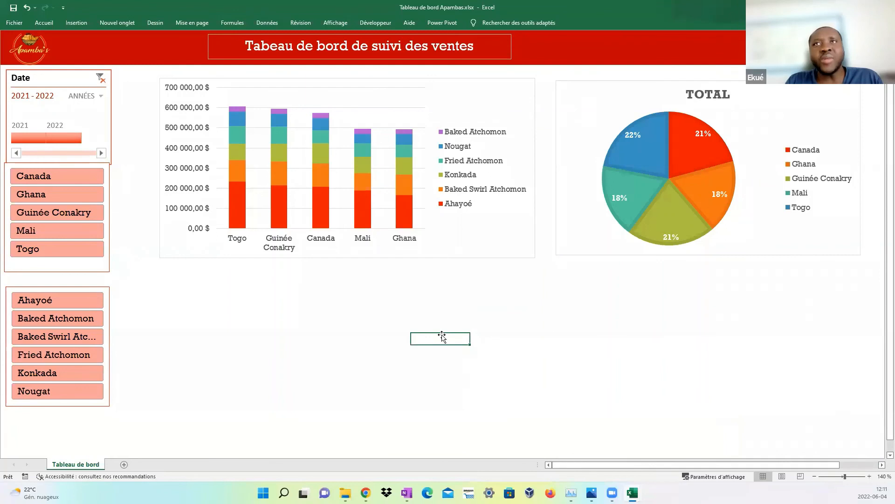
pyautogui.click(515, 325)
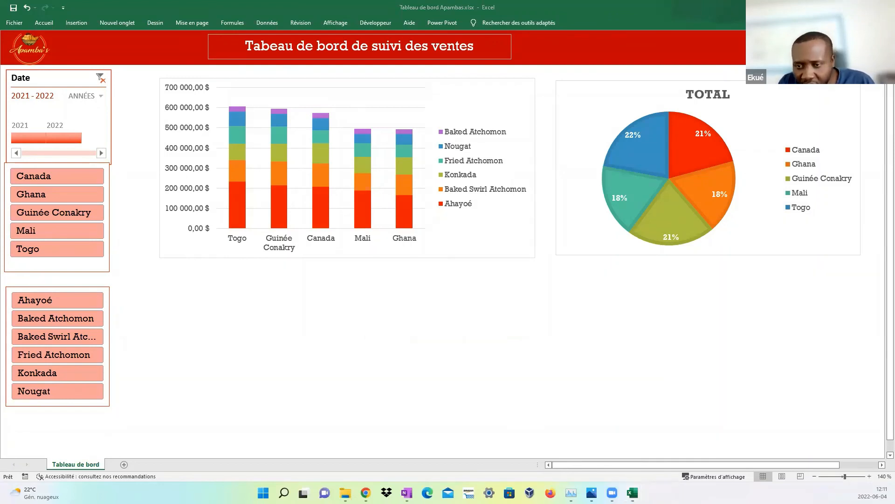
# Switch to beautiful-dashboard-for-brand-analysis.xlsx and view its Resources, Data and Processing sheets.
pyautogui.click(499, 327)
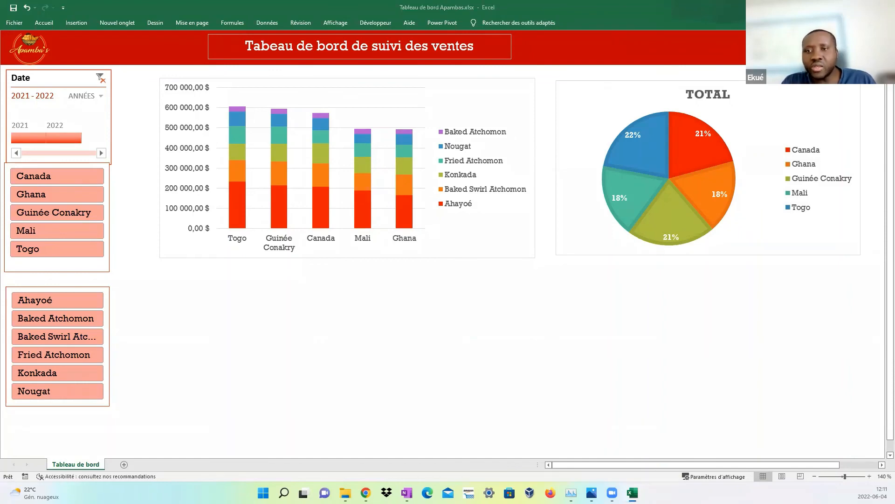
pyautogui.hotkey('alt', 'Tab')
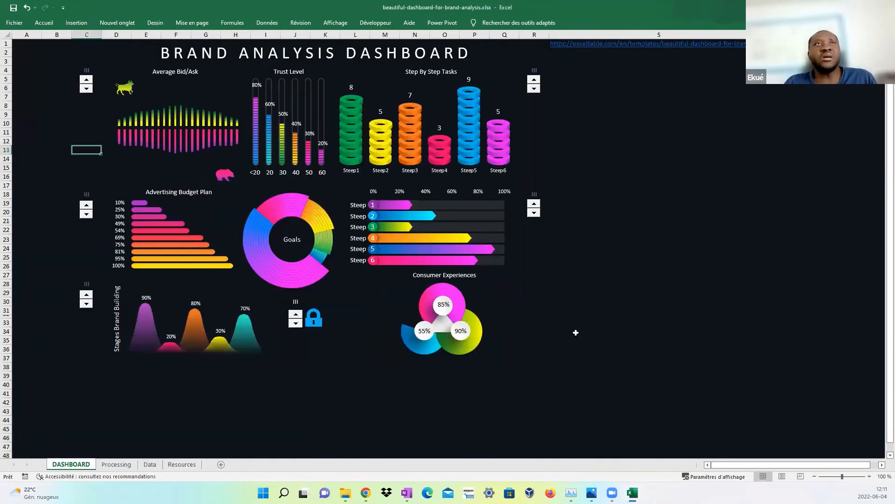
pyautogui.click(181, 465)
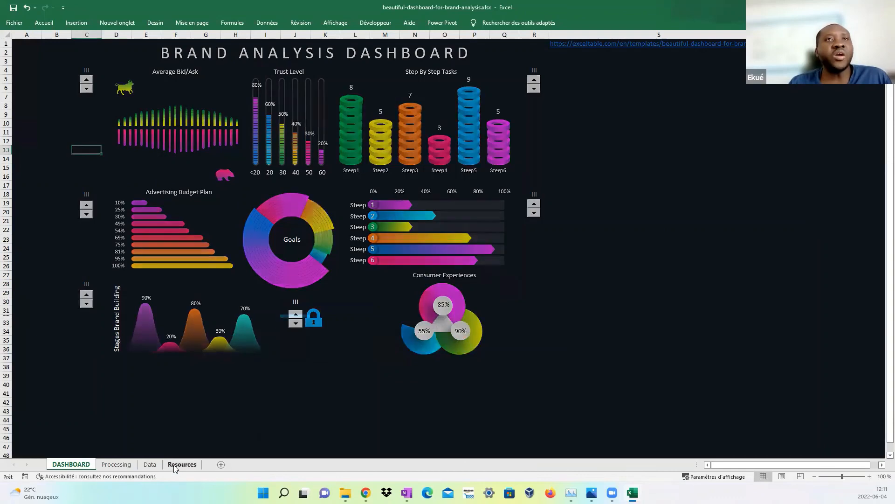
pyautogui.click(150, 465)
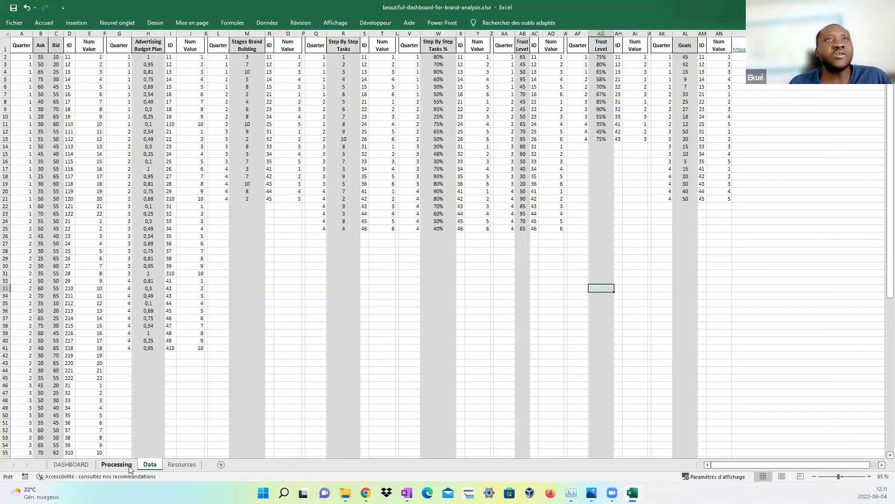
pyautogui.click(117, 465)
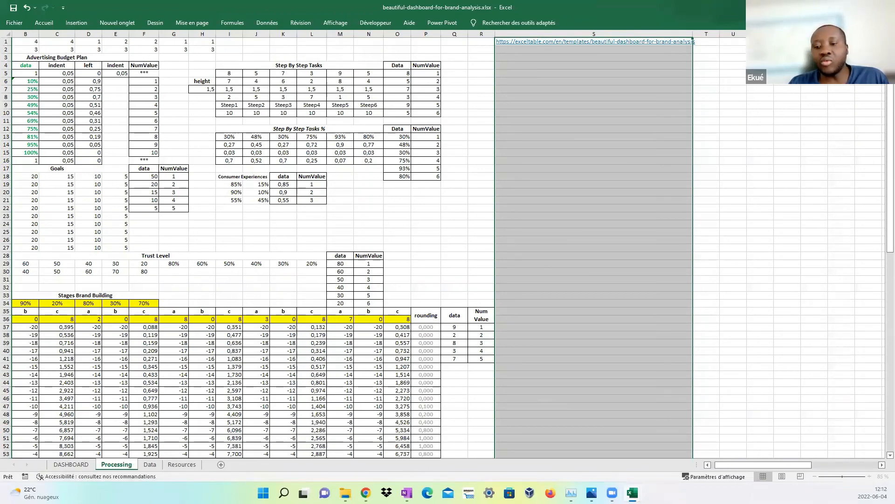
# View the Excel Tableau de Bord interactif and Tableau de bord Apambas dashboards, and return to the brand analysis workbook.
pyautogui.hotkey('alt', 'Tab')
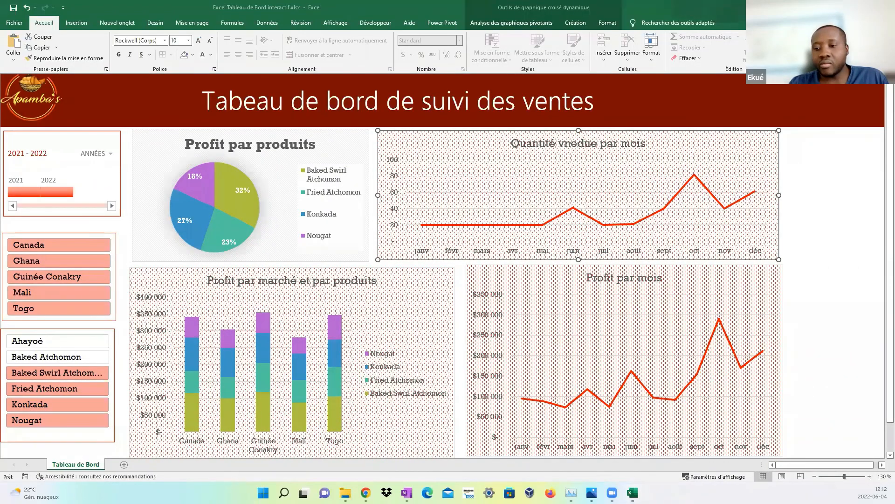
pyautogui.click(460, 468)
pyautogui.click(387, 401)
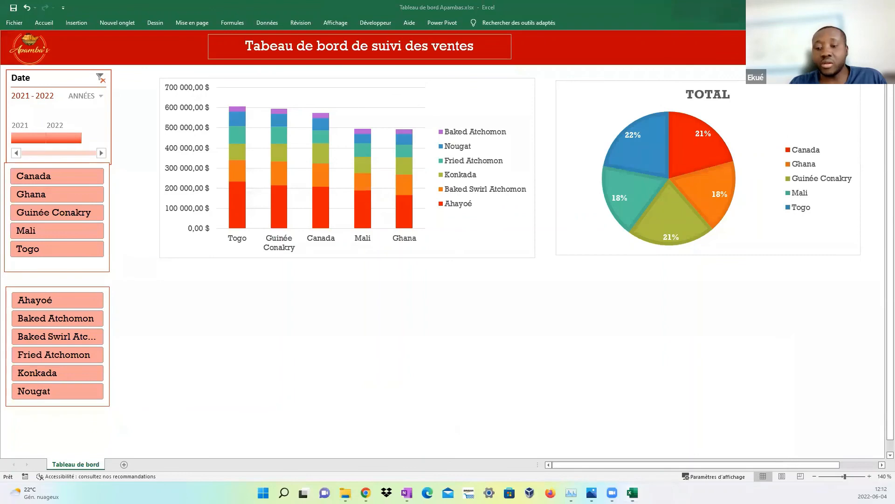
pyautogui.hotkey('alt', 'Tab')
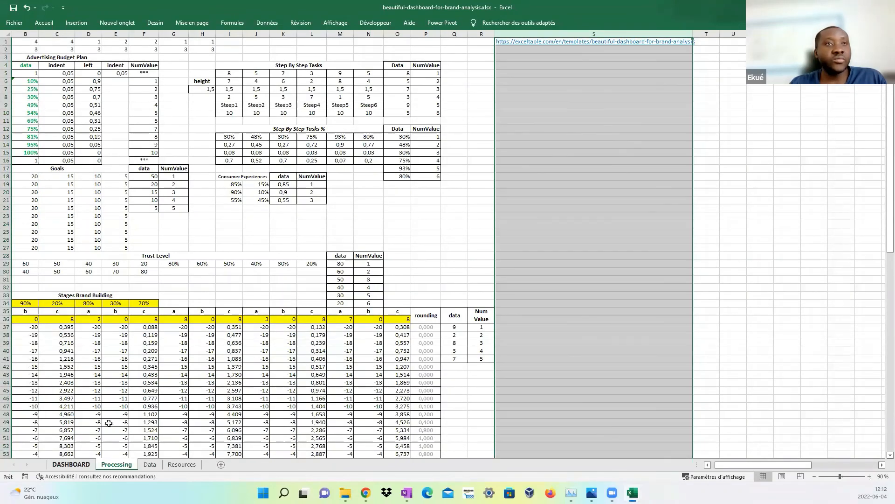
# Return to the DASHBOARD sheet and inspect how its step progress bars and Step By Step Tasks chart are built.
pyautogui.click(72, 464)
pyautogui.click(453, 213)
pyautogui.click(454, 214)
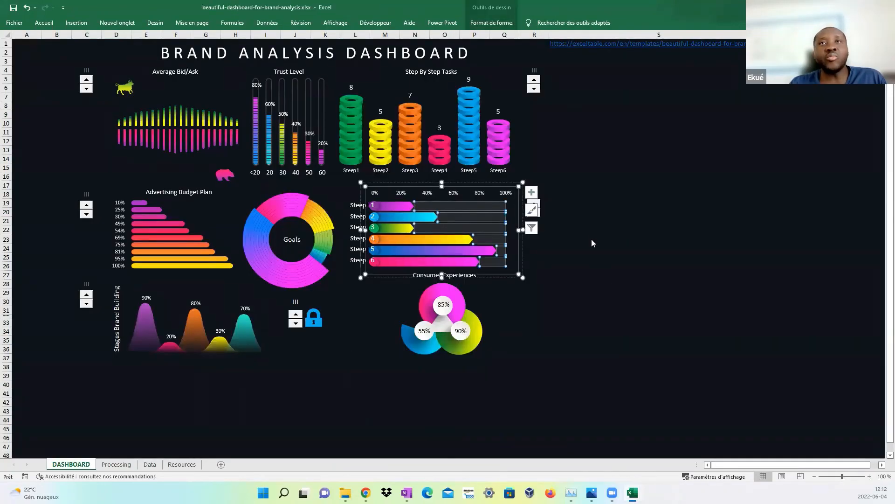
pyautogui.click(465, 173)
pyautogui.click(474, 189)
pyautogui.click(461, 151)
pyautogui.click(372, 83)
pyautogui.click(231, 45)
# Move the bull icon in the Average Bid/Ask chart slightly up and right, and return to the Tableau de bord Apambas workbook.
pyautogui.click(121, 91)
pyautogui.moveTo(123, 93)
pyautogui.mouseDown()
pyautogui.moveTo(71, 122)
pyautogui.moveTo(131, 80)
pyautogui.mouseUp()
pyautogui.click(162, 136)
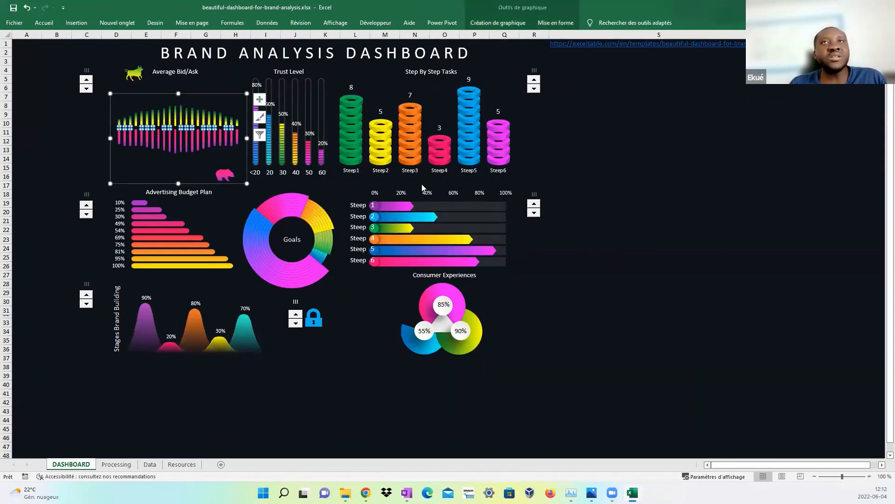
pyautogui.click(738, 254)
pyautogui.click(842, 8)
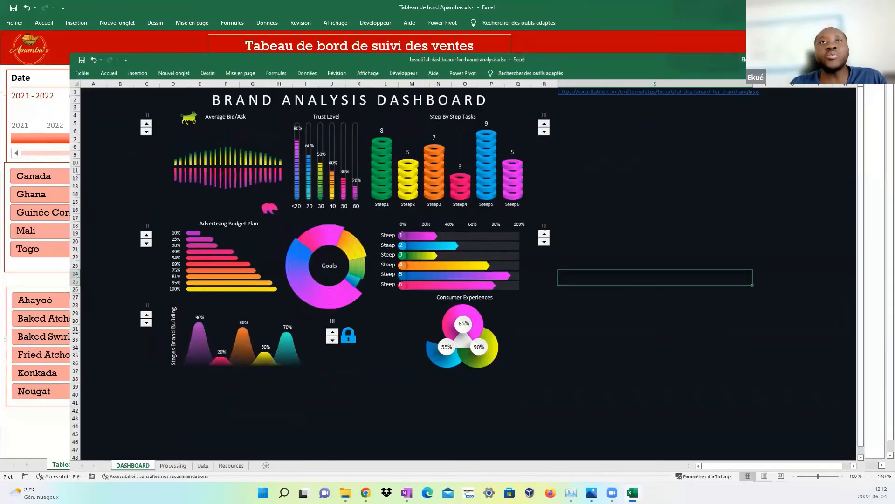
pyautogui.click(636, 331)
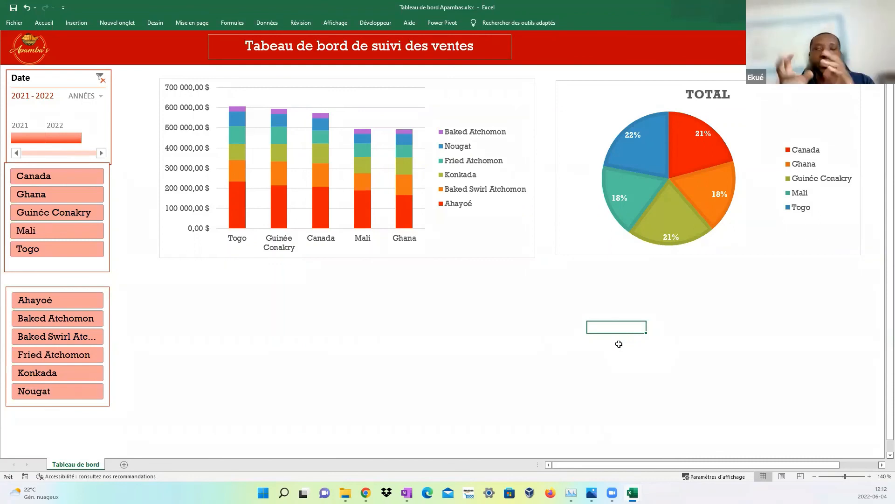
# Examine the styles, chart elements and legend formatting options available for the stacked column chart.
pyautogui.click(575, 94)
pyautogui.click(531, 87)
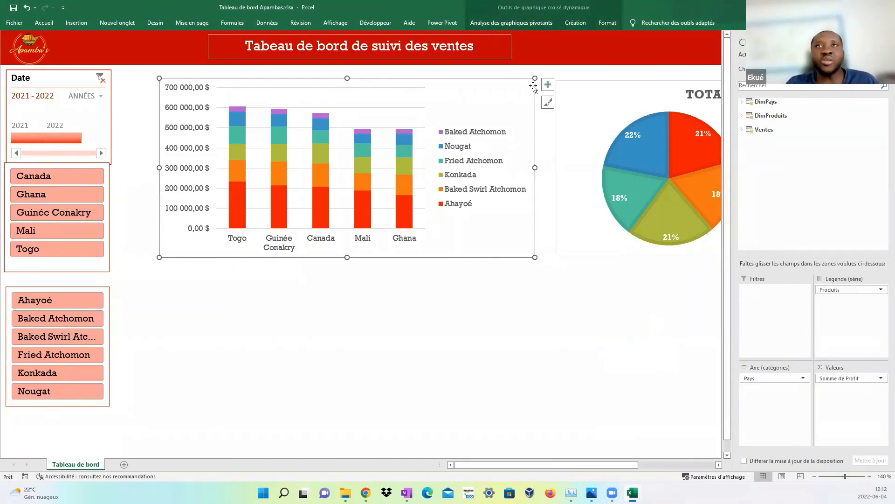
pyautogui.click(548, 102)
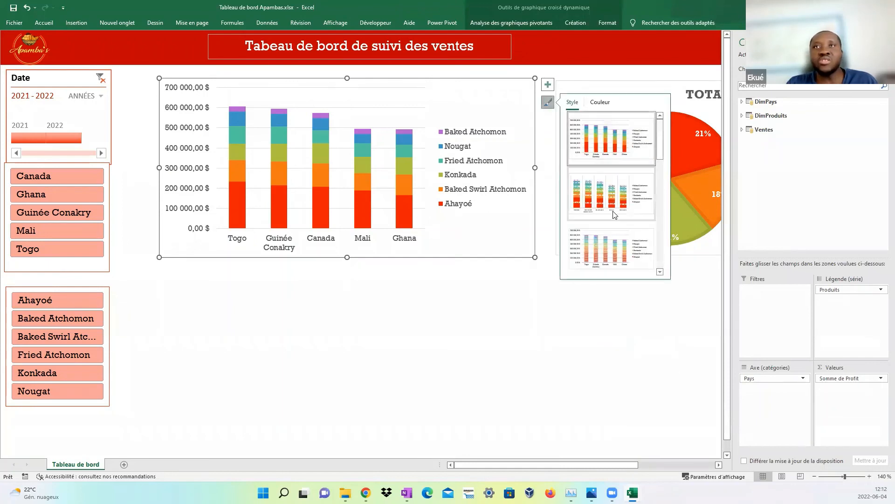
pyautogui.click(548, 85)
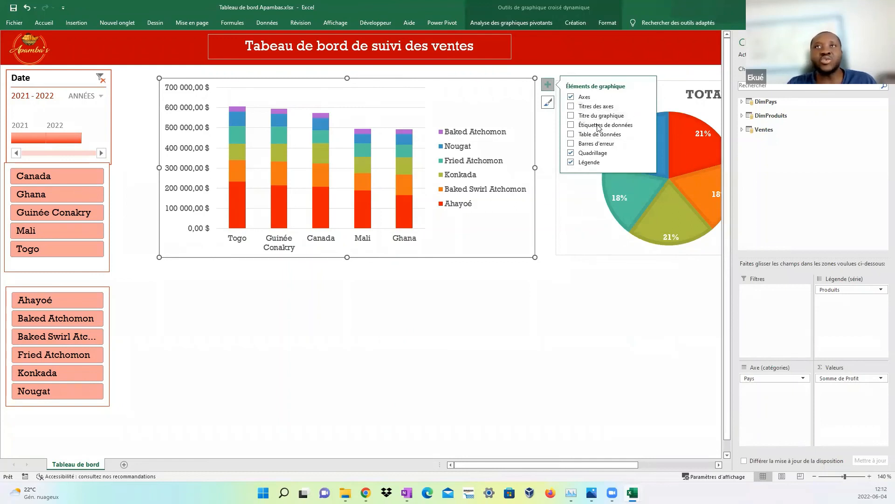
pyautogui.rightClick(495, 208)
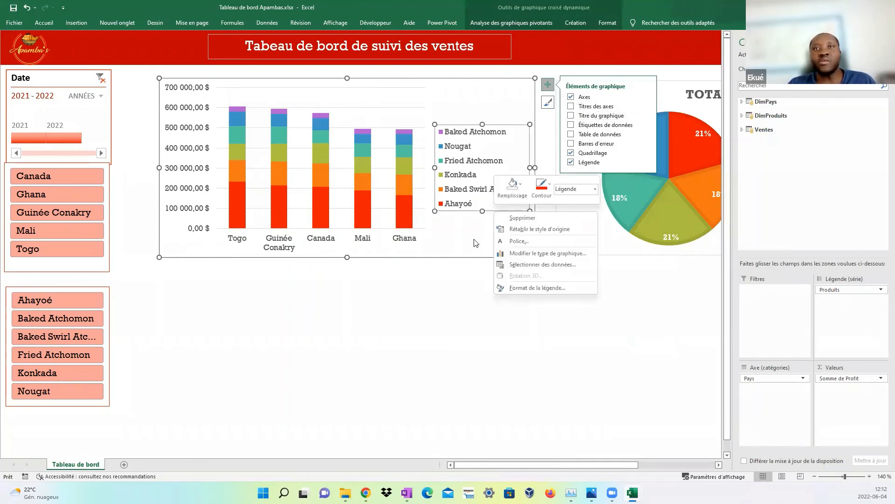
pyautogui.click(537, 287)
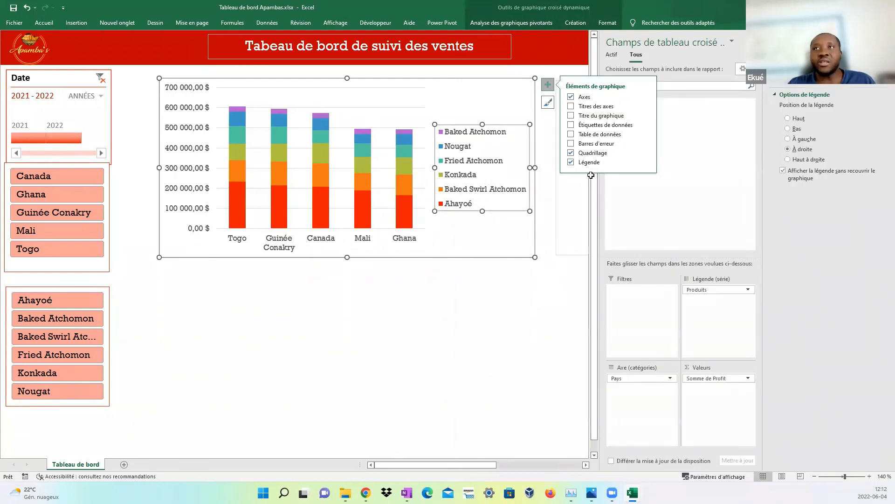
pyautogui.click(503, 330)
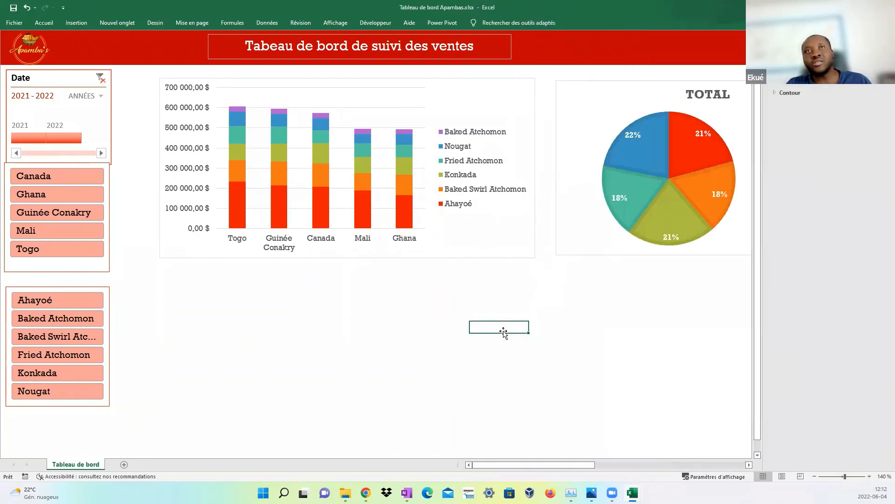
pyautogui.click(523, 301)
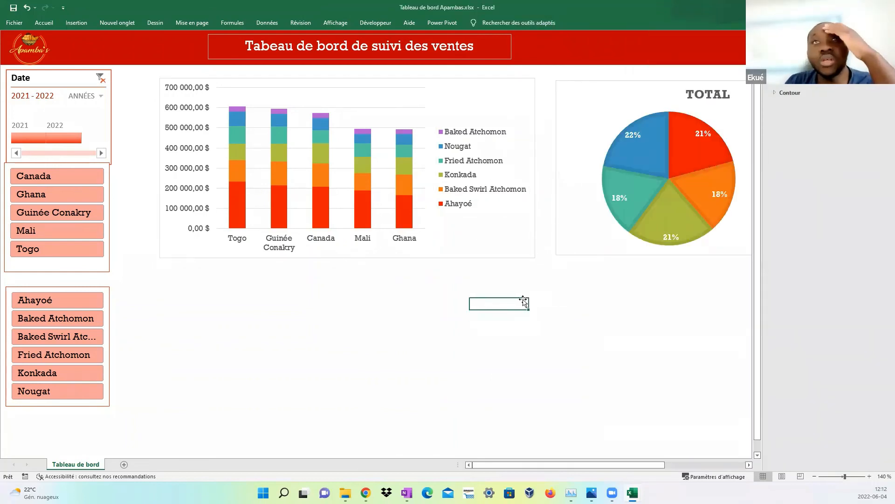
pyautogui.click(410, 339)
pyautogui.click(517, 336)
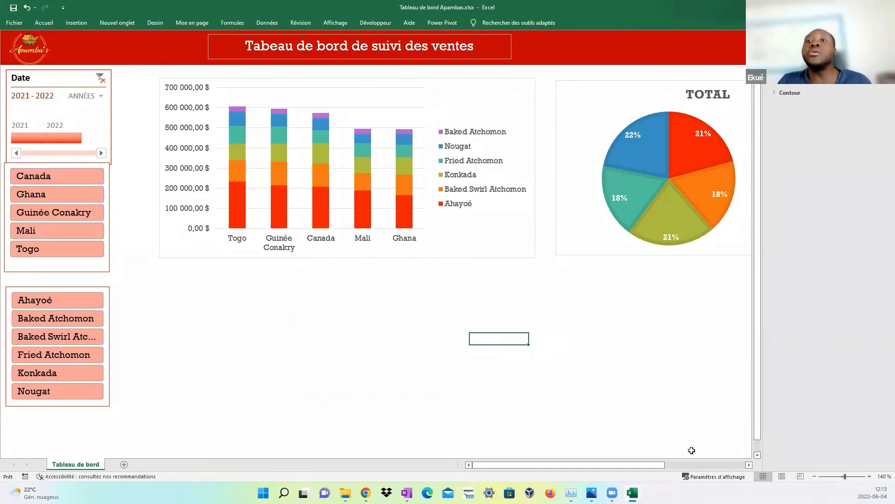
# Switch to Excel Tableau de Bord interactif.xlsx and filter its charts by country, trying Ghana and ending on Mali alone.
pyautogui.moveTo(638, 490)
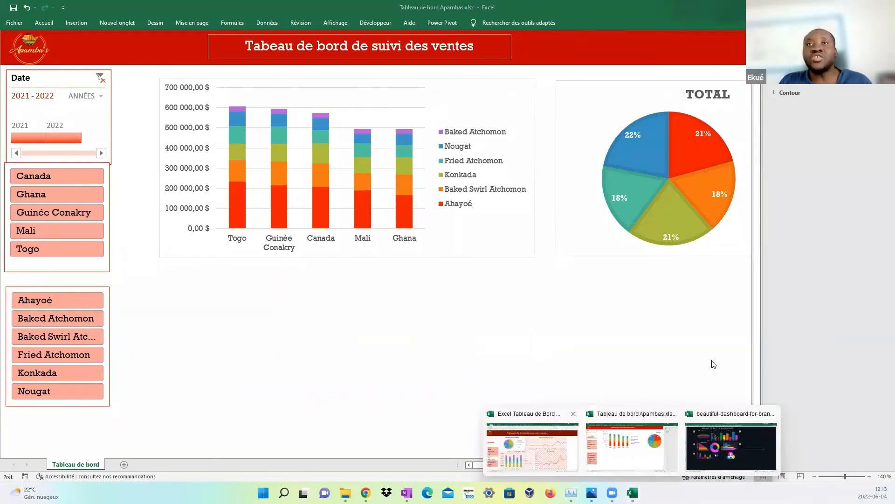
pyautogui.click(533, 446)
pyautogui.click(820, 340)
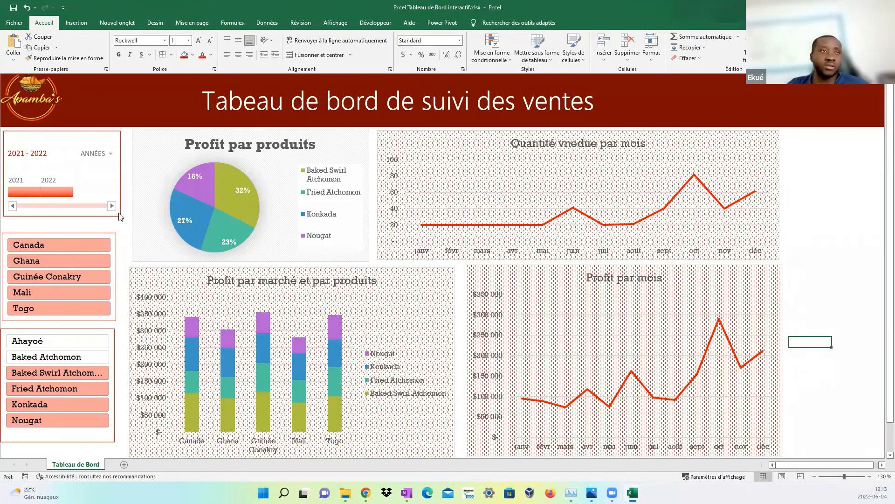
pyautogui.click(102, 256)
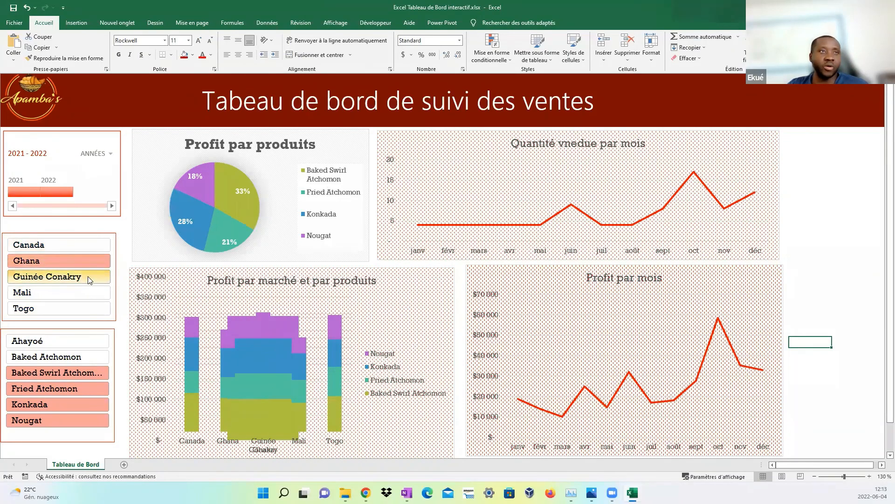
pyautogui.keyDown('ctrl'); pyautogui.click(88, 276); pyautogui.keyUp('ctrl')
pyautogui.keyDown('ctrl'); pyautogui.click(83, 293); pyautogui.keyUp('ctrl')
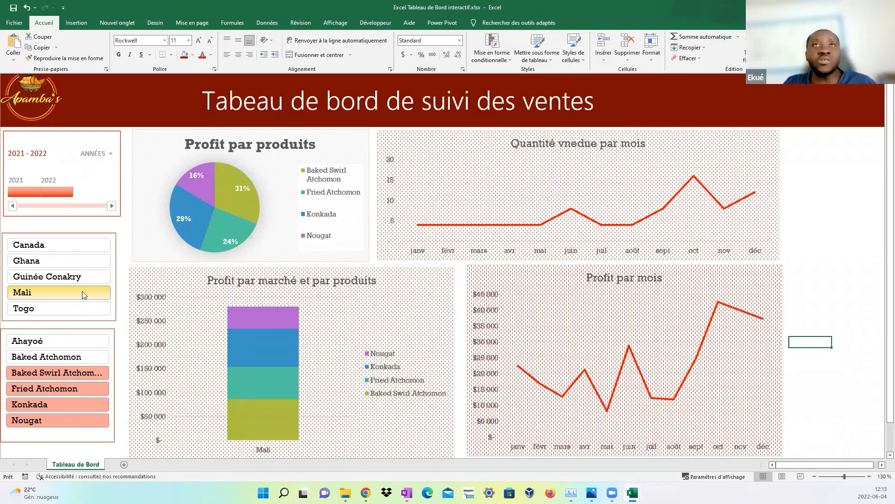
# Check the interactive dashboard's Power Pivot data model in diagram view and close it.
pyautogui.click(444, 23)
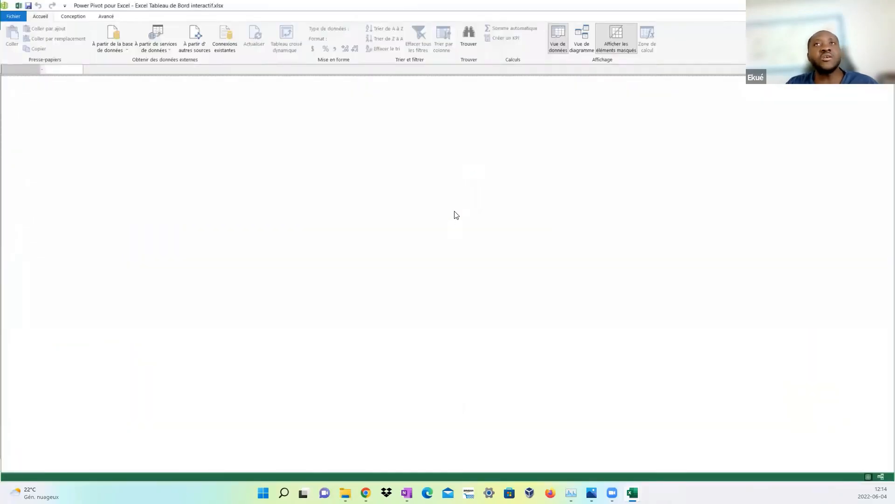
pyautogui.click(580, 38)
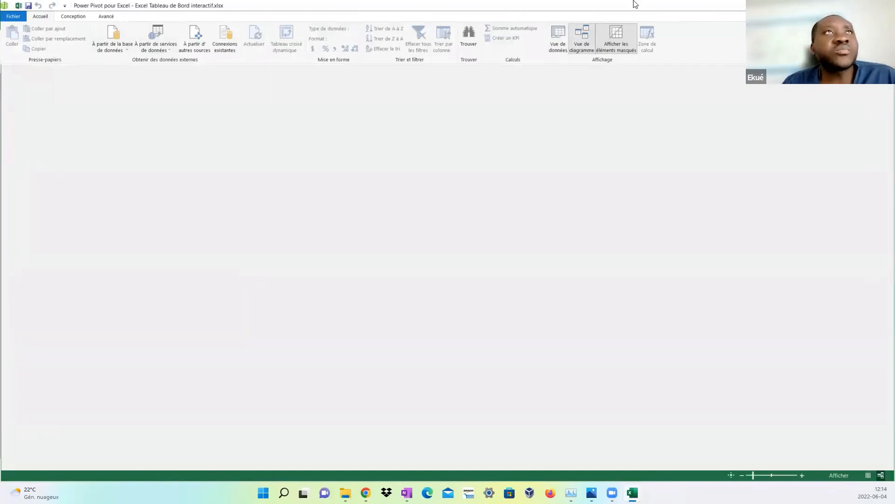
pyautogui.click(884, 6)
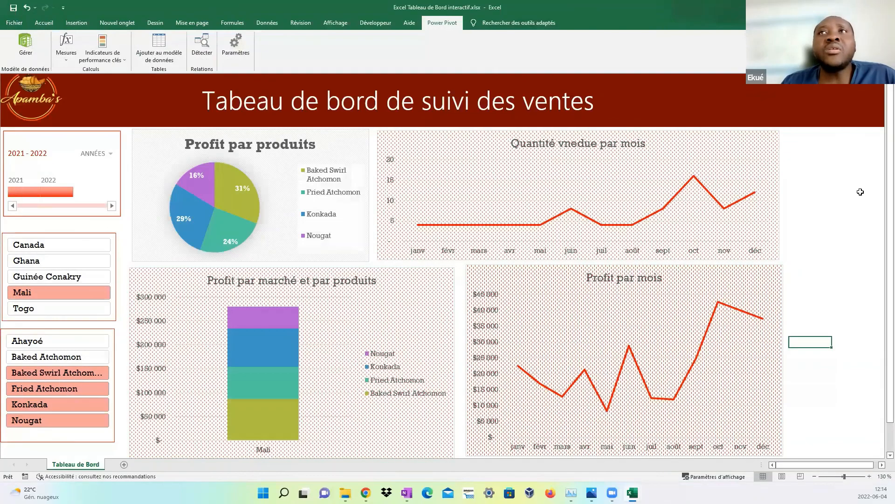
# In the Tableau de bord Apambas data model diagram, move the Ventes table up between DimPays and DimProduits, and return to the dashboard.
pyautogui.click(842, 7)
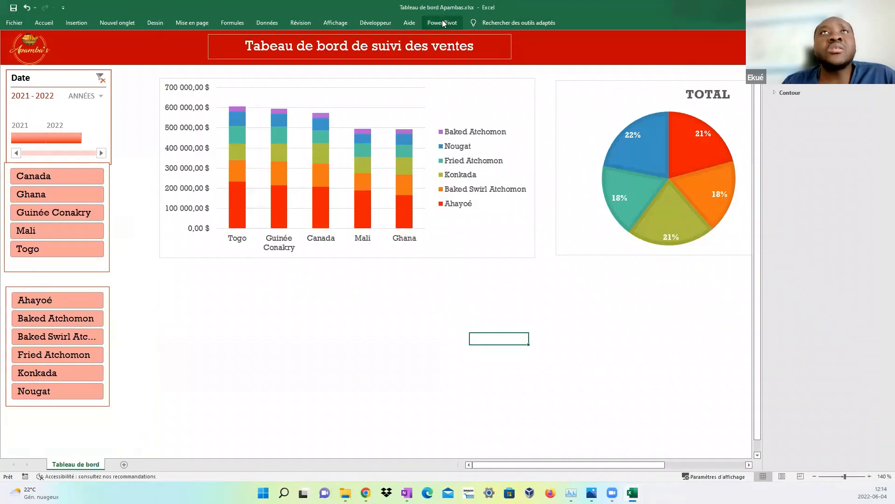
pyautogui.click(443, 22)
pyautogui.click(27, 46)
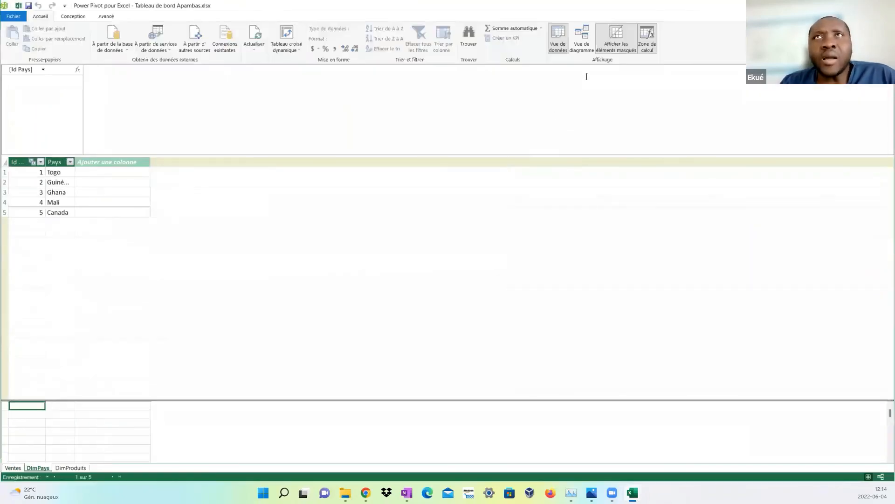
pyautogui.click(588, 49)
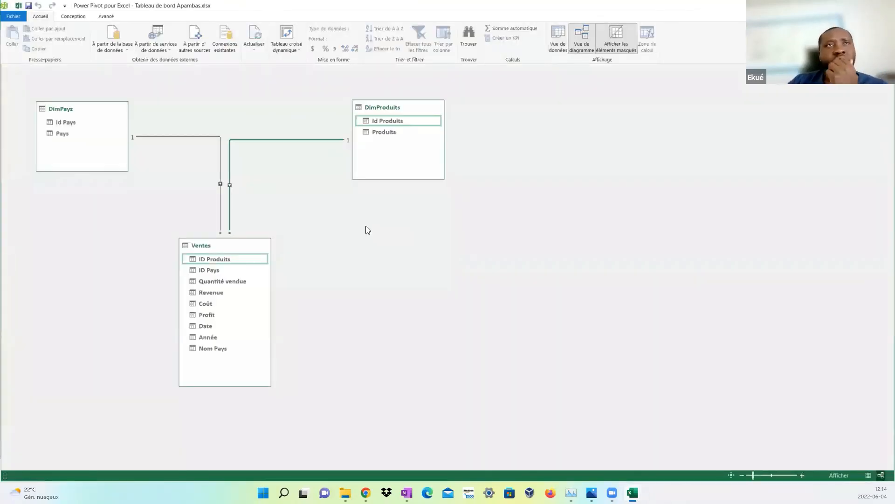
pyautogui.moveTo(250, 246); pyautogui.dragTo(259, 200)
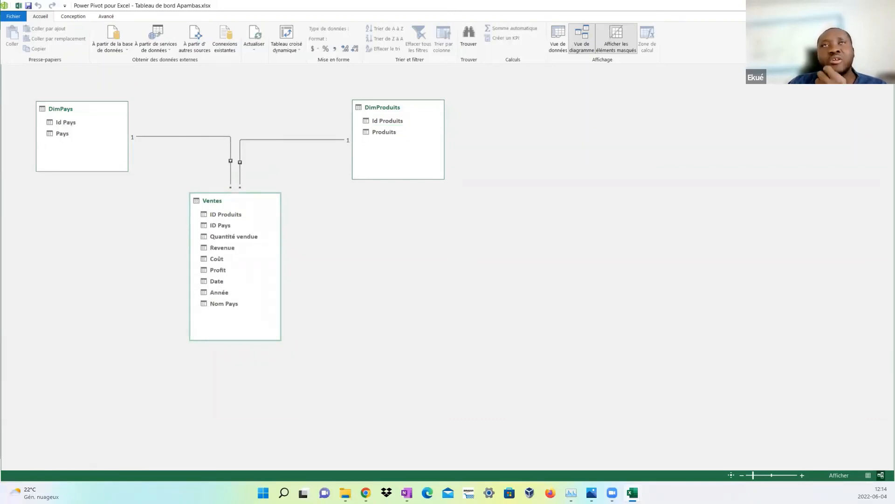
pyautogui.click(885, 6)
pyautogui.click(442, 315)
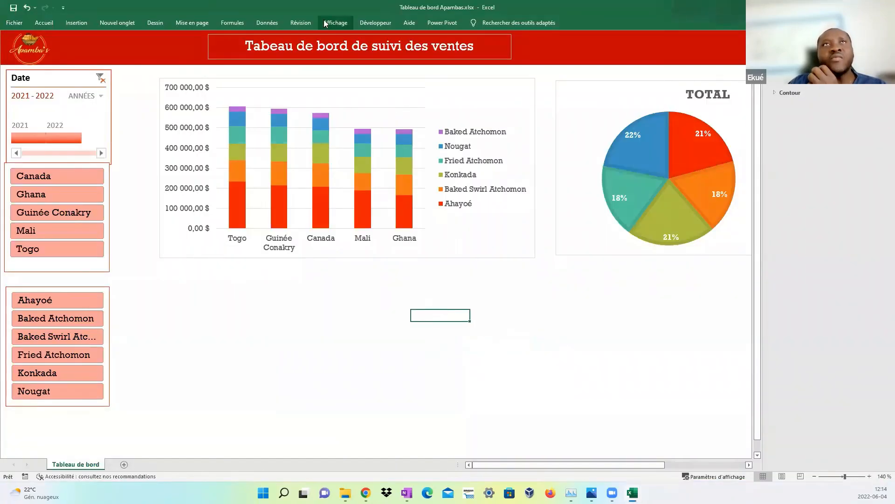
pyautogui.click(267, 23)
pyautogui.click(20, 49)
pyautogui.moveTo(34, 76)
pyautogui.click(154, 75)
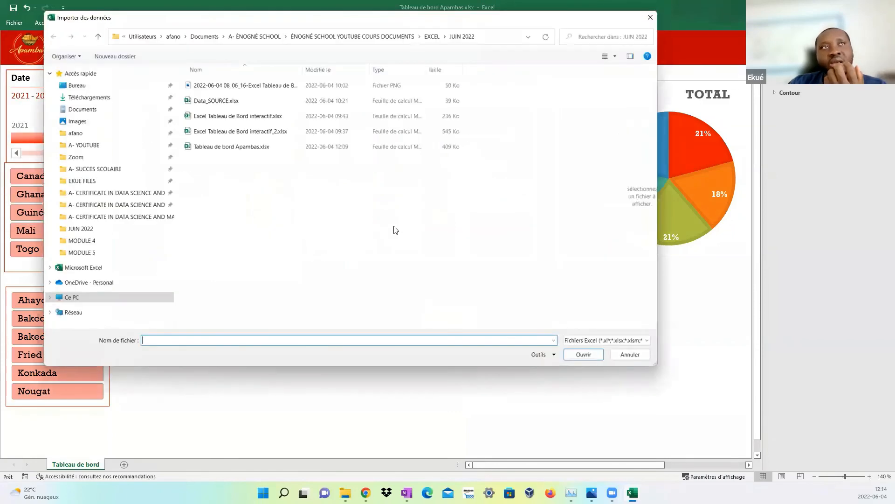
pyautogui.click(650, 17)
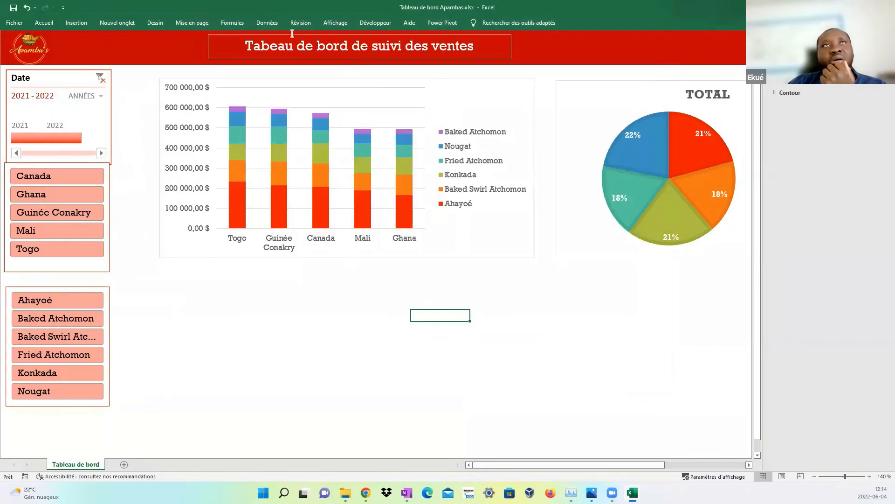
# Check the workbook's queries and connections, and close them together with the leftover formatting options.
pyautogui.click(268, 22)
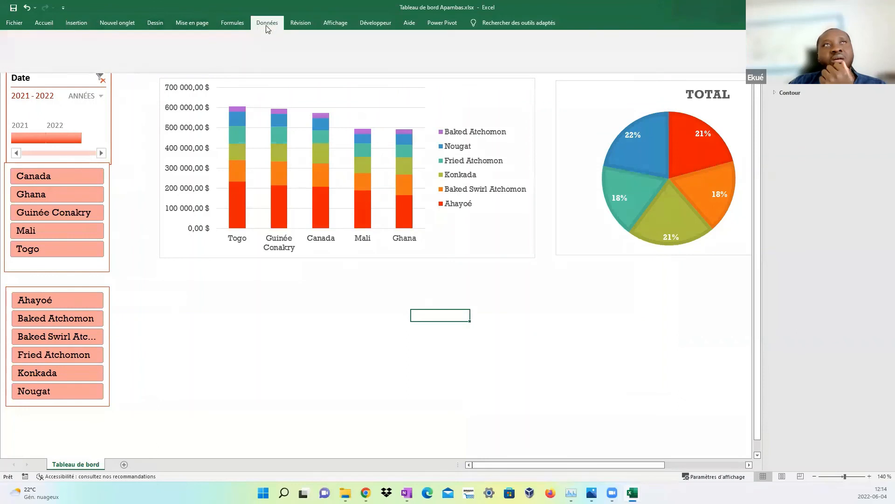
pyautogui.click(266, 36)
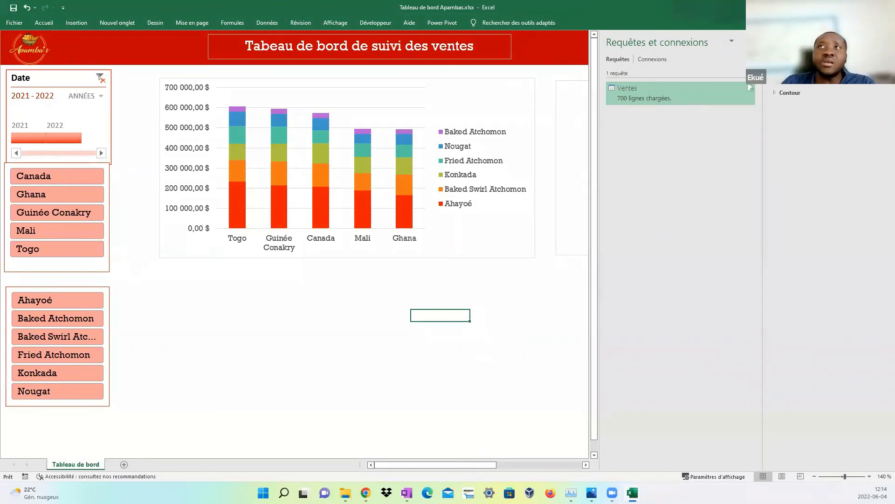
pyautogui.click(885, 42)
pyautogui.click(885, 42)
pyautogui.click(705, 364)
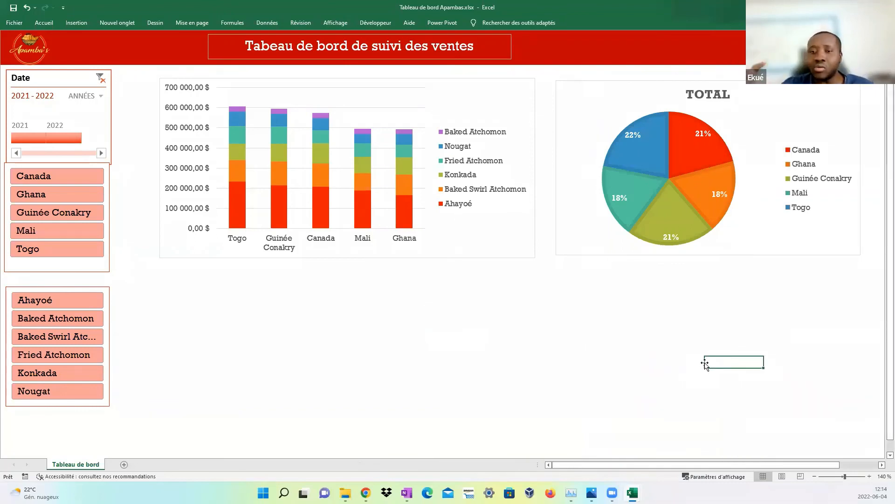